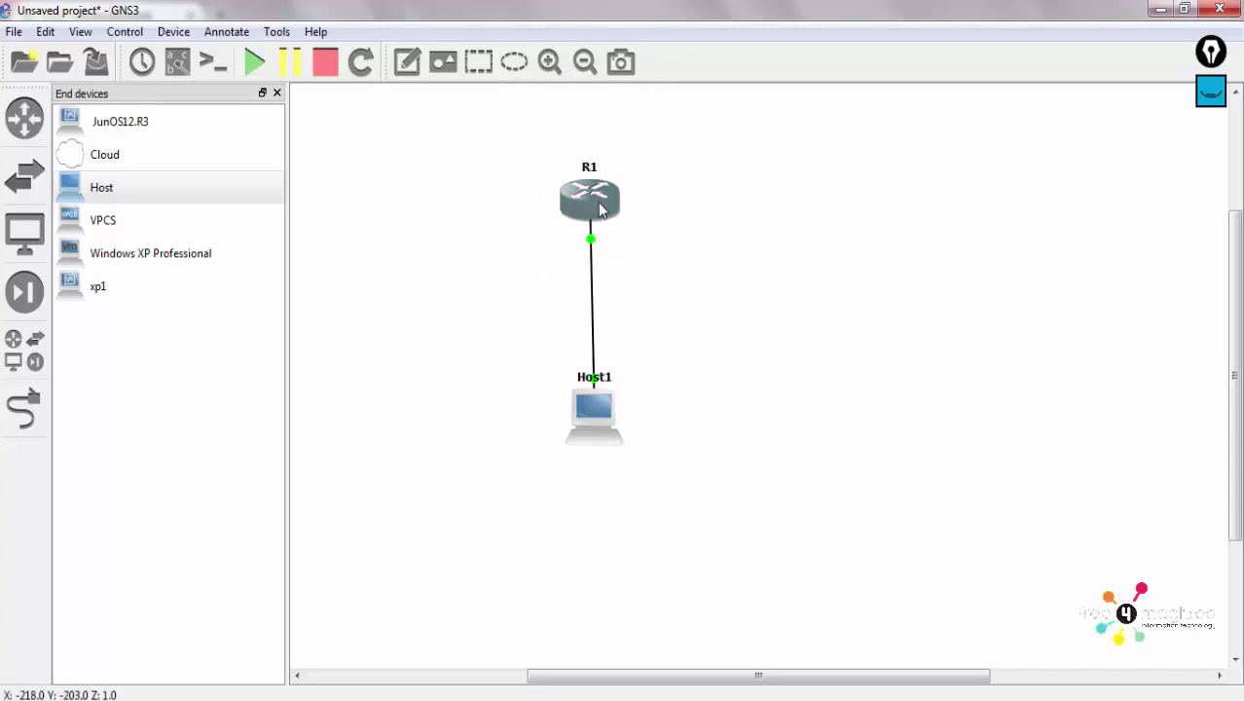
left_click(861, 696)
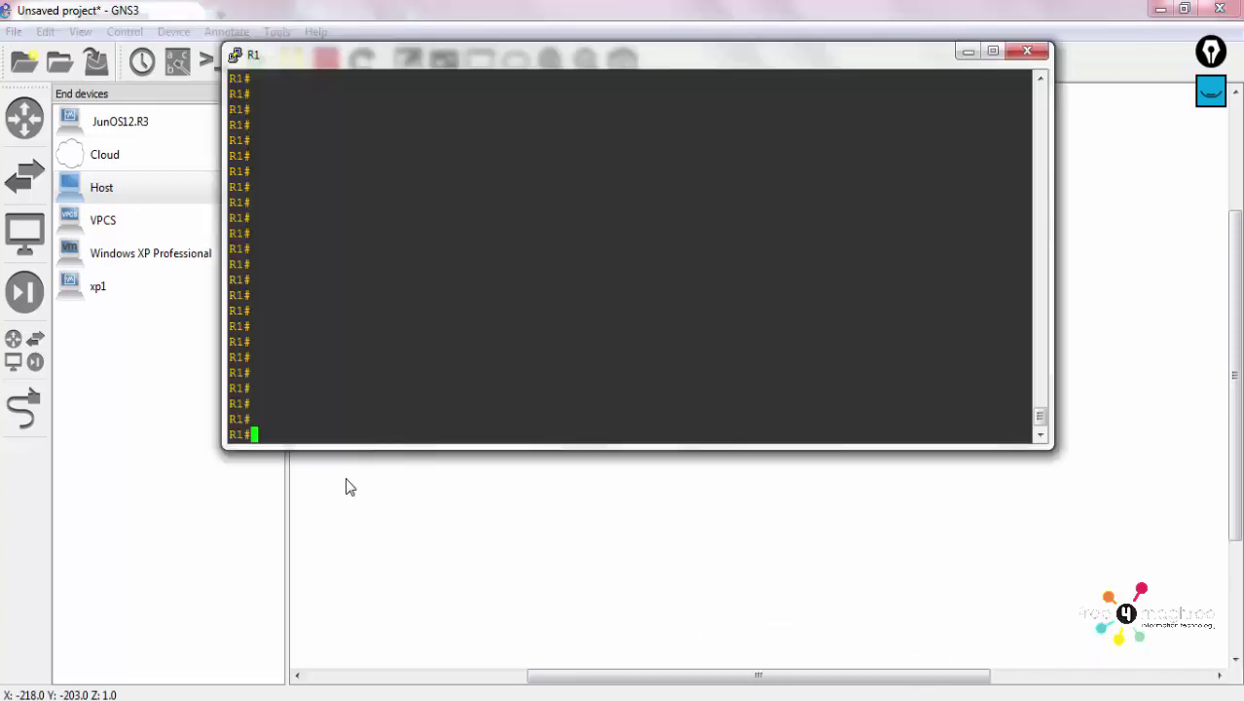
left_click(968, 52)
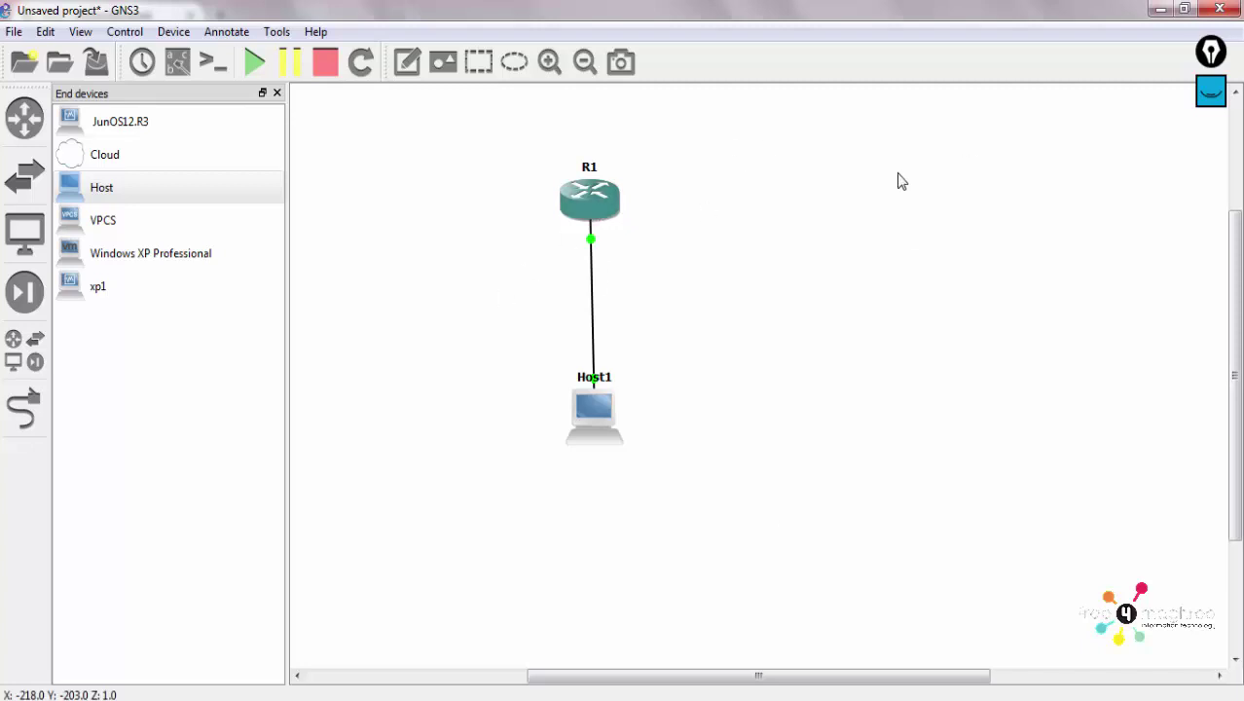
Minimize GNS3, log in to GLPI, and decline Firefox's offer to save the password
left_click(1154, 9)
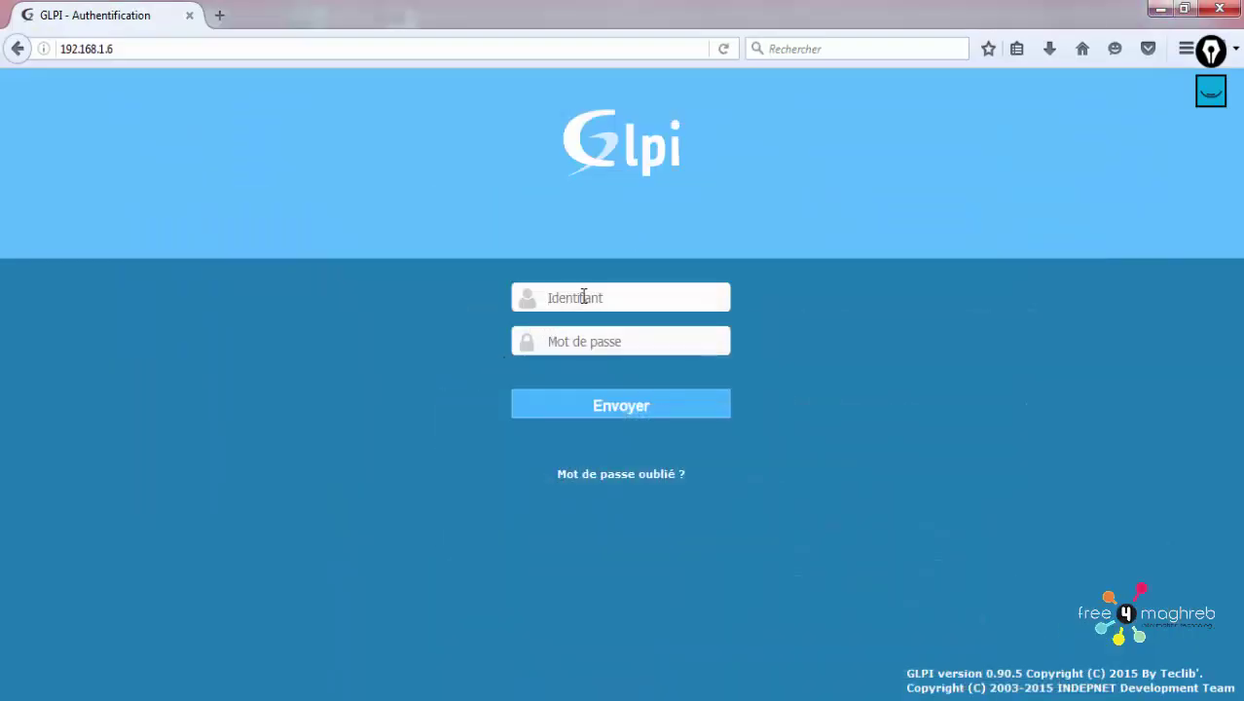
type("glpigl")
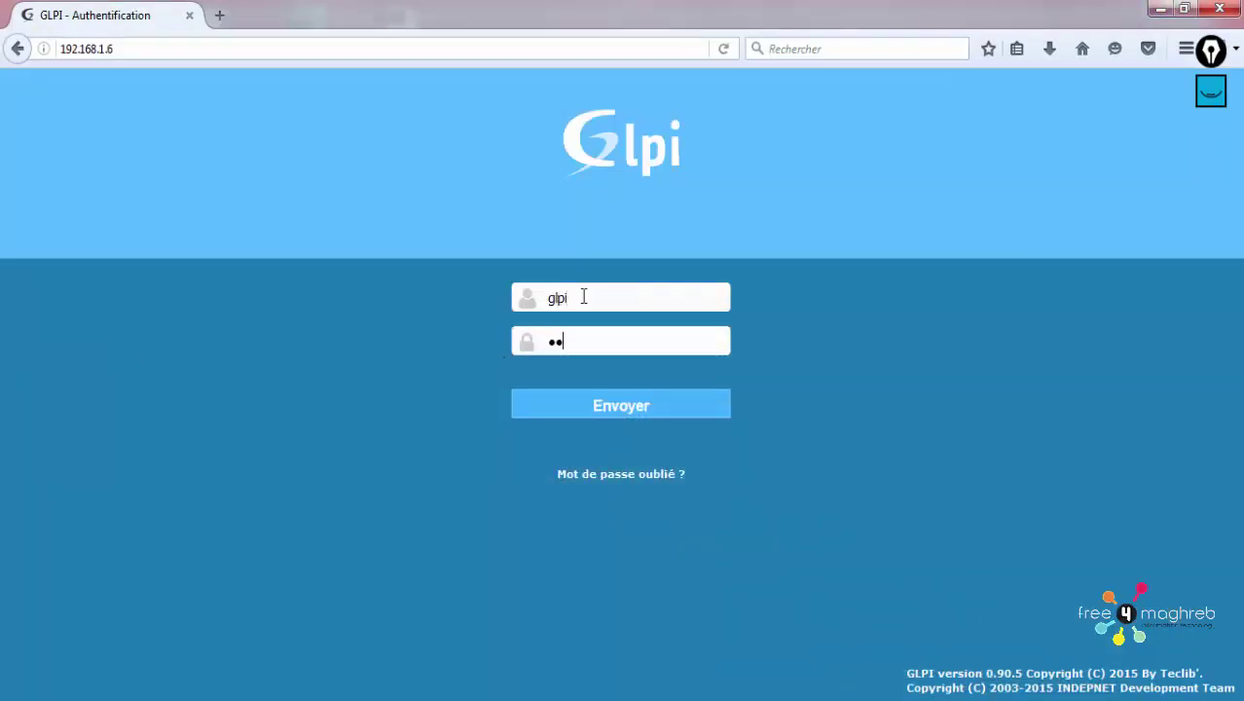
key("Return")
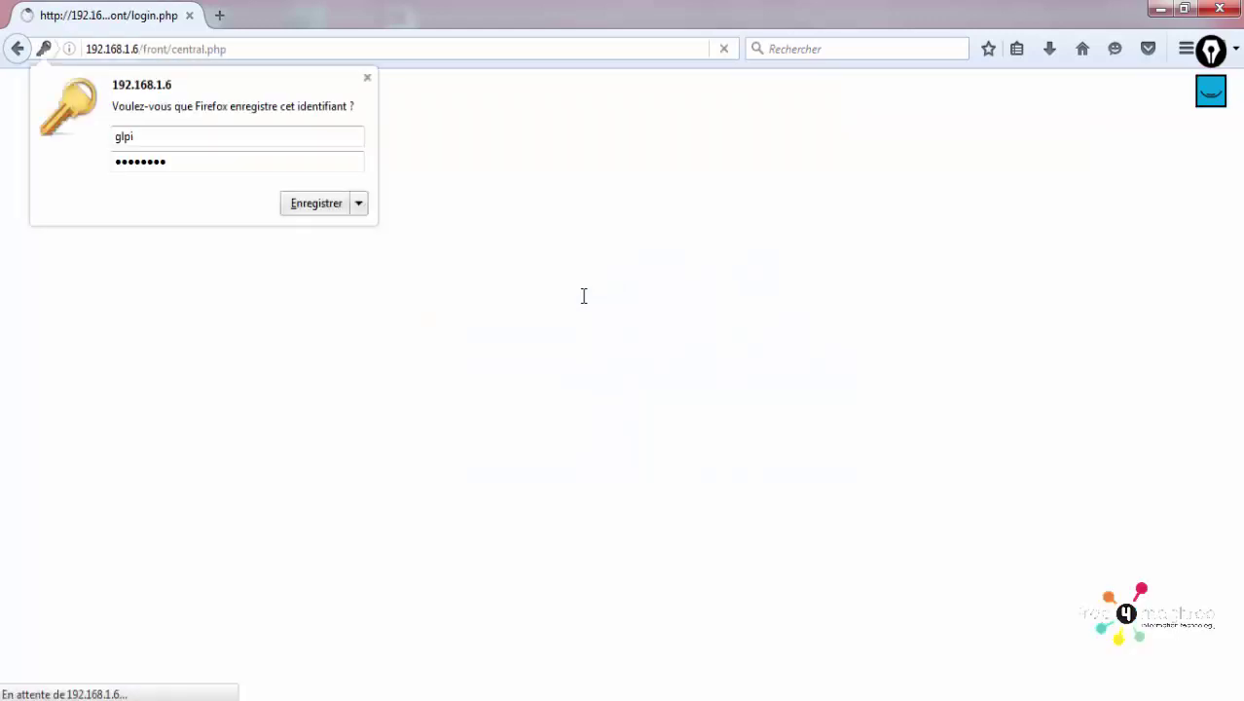
left_click(366, 78)
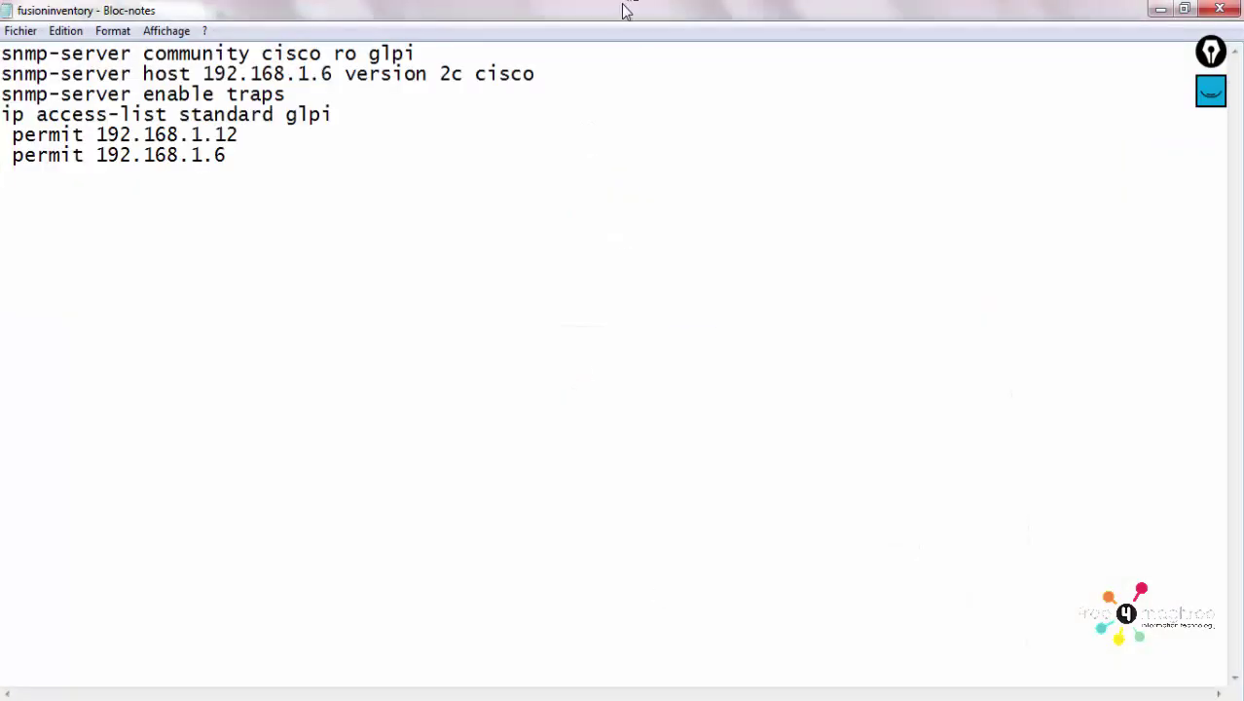
List R1's interface addresses with 'int brie', showing FastEthernet0/0 up at 192.168.1.9
left_click_drag(626, 10, 885, 121)
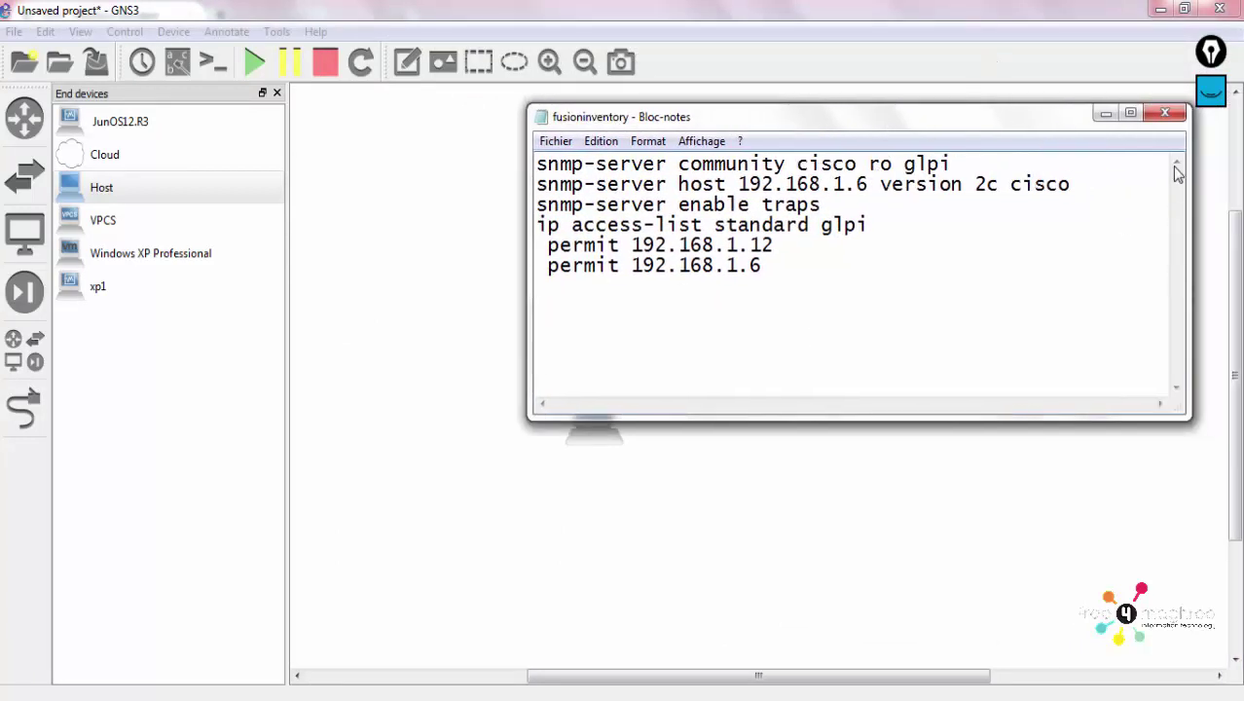
left_click(734, 494)
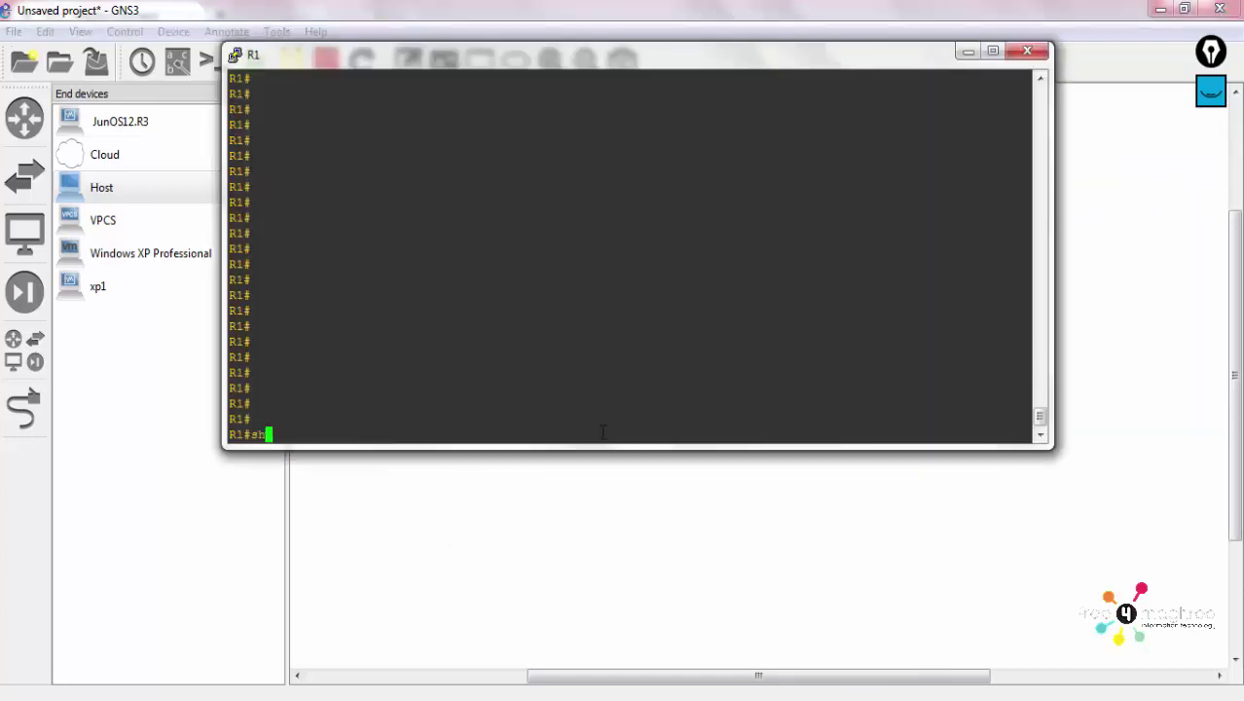
type("int brie")
key("Return")
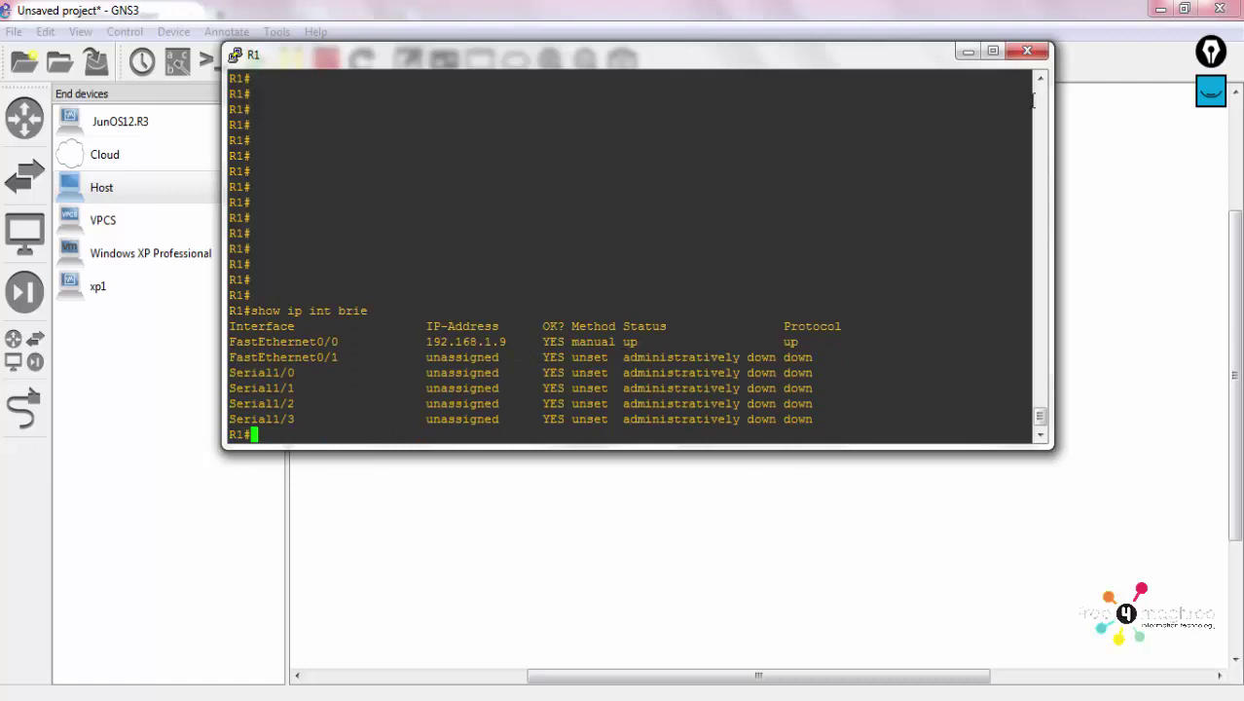
left_click(970, 52)
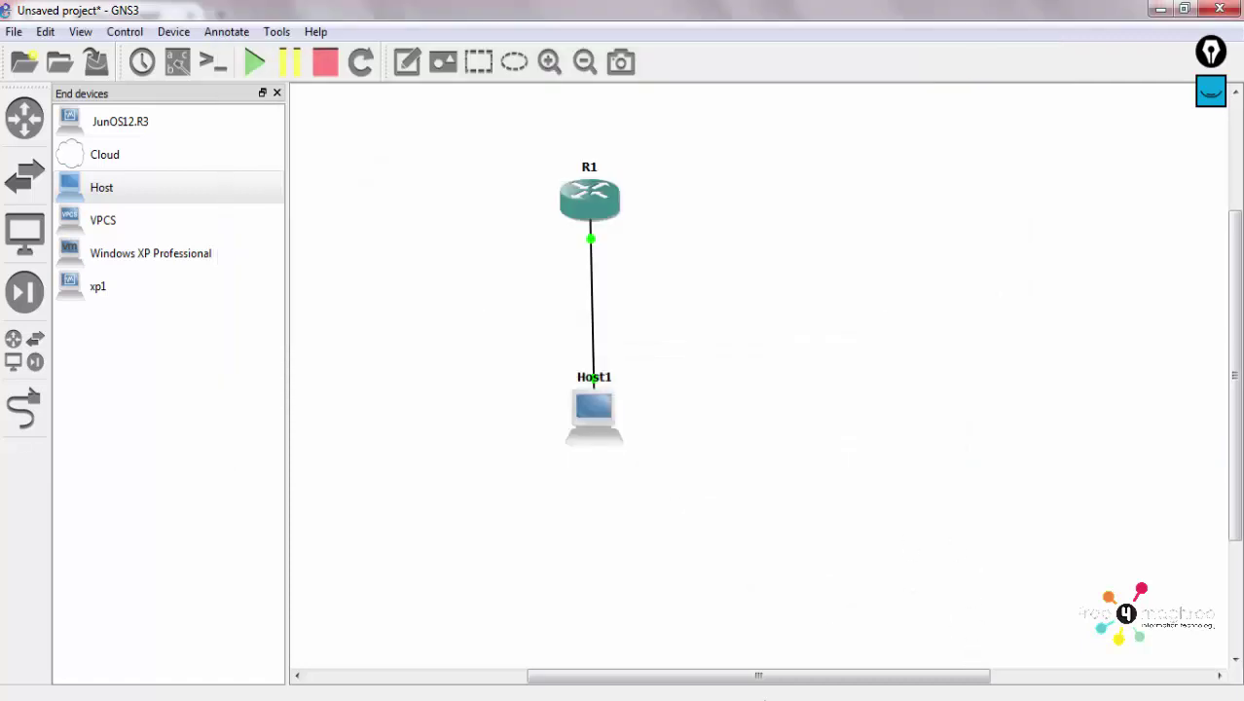
Page through R1's whole running-config, including the access-list, SNMP trap and control-plane sections
key("alt+Tab")
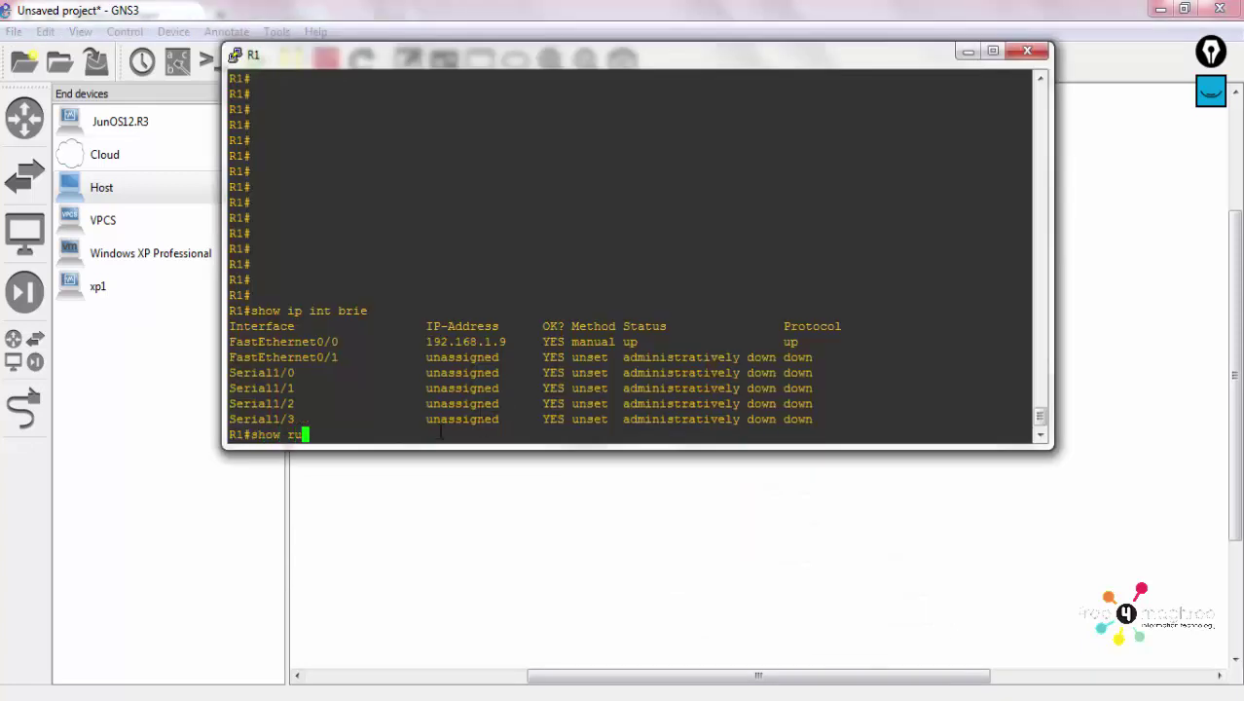
type("show run")
key("Tab")
key("Return")
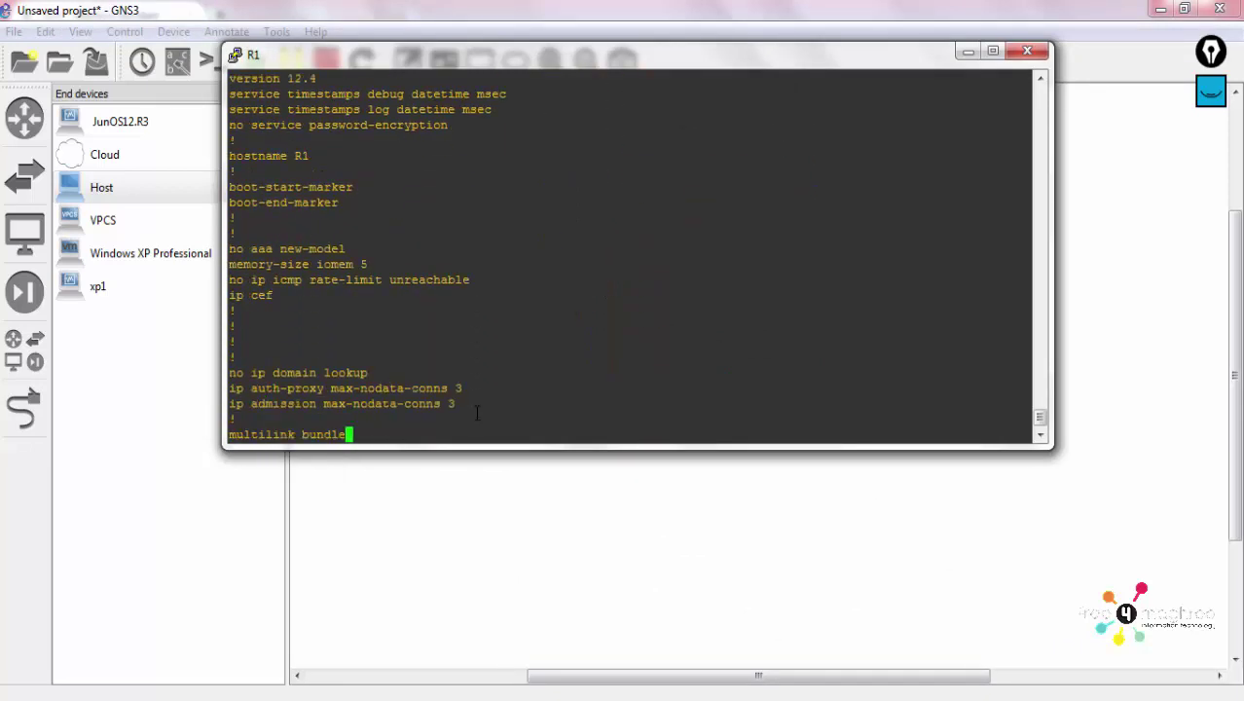
key("space")
key("space")
key("space")
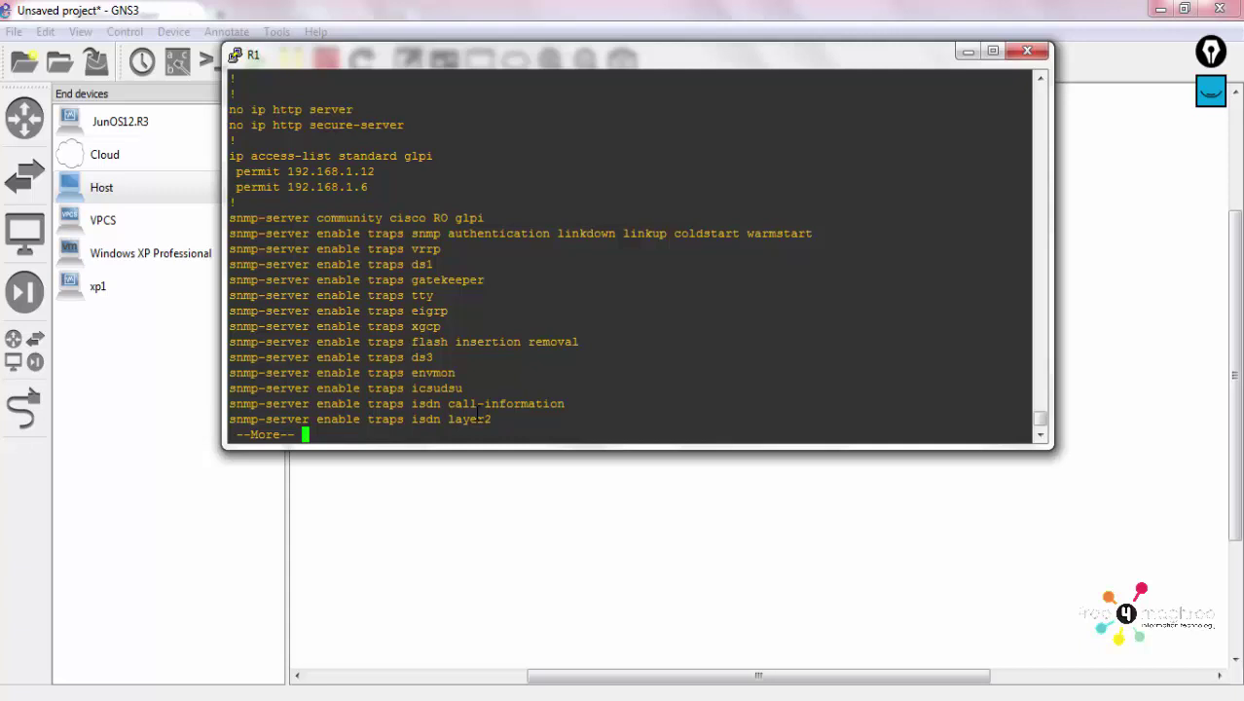
key("space")
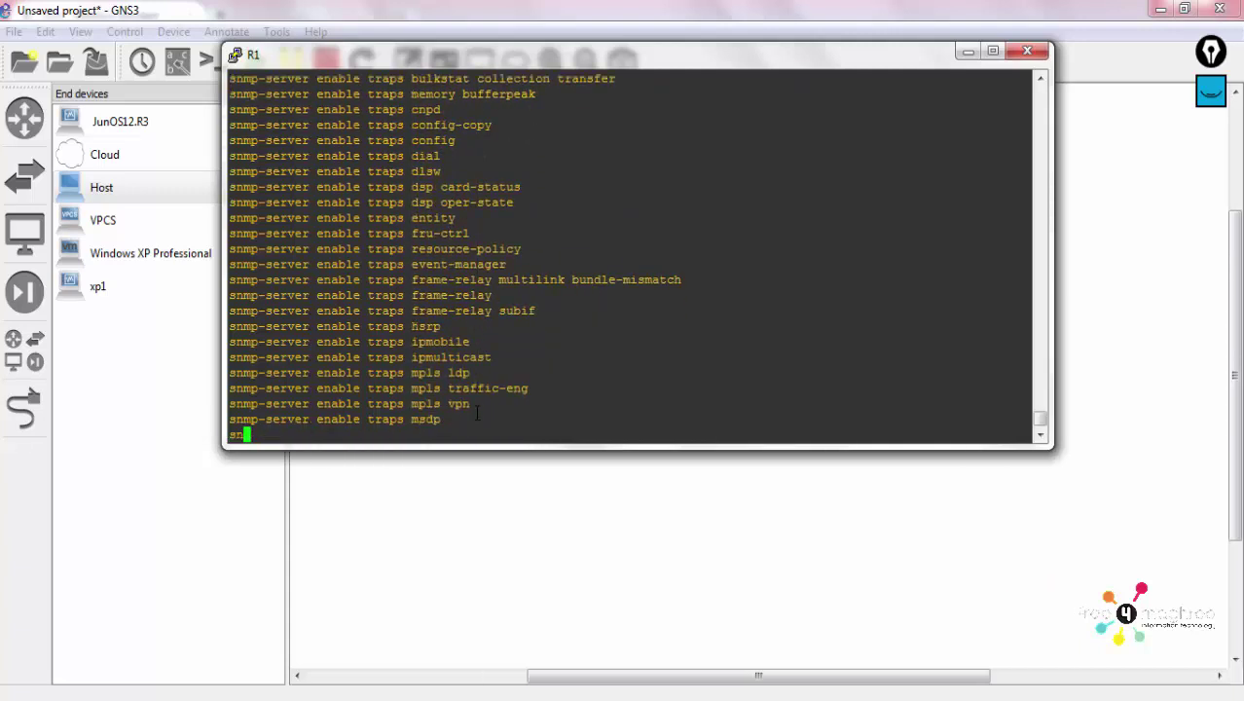
key("space")
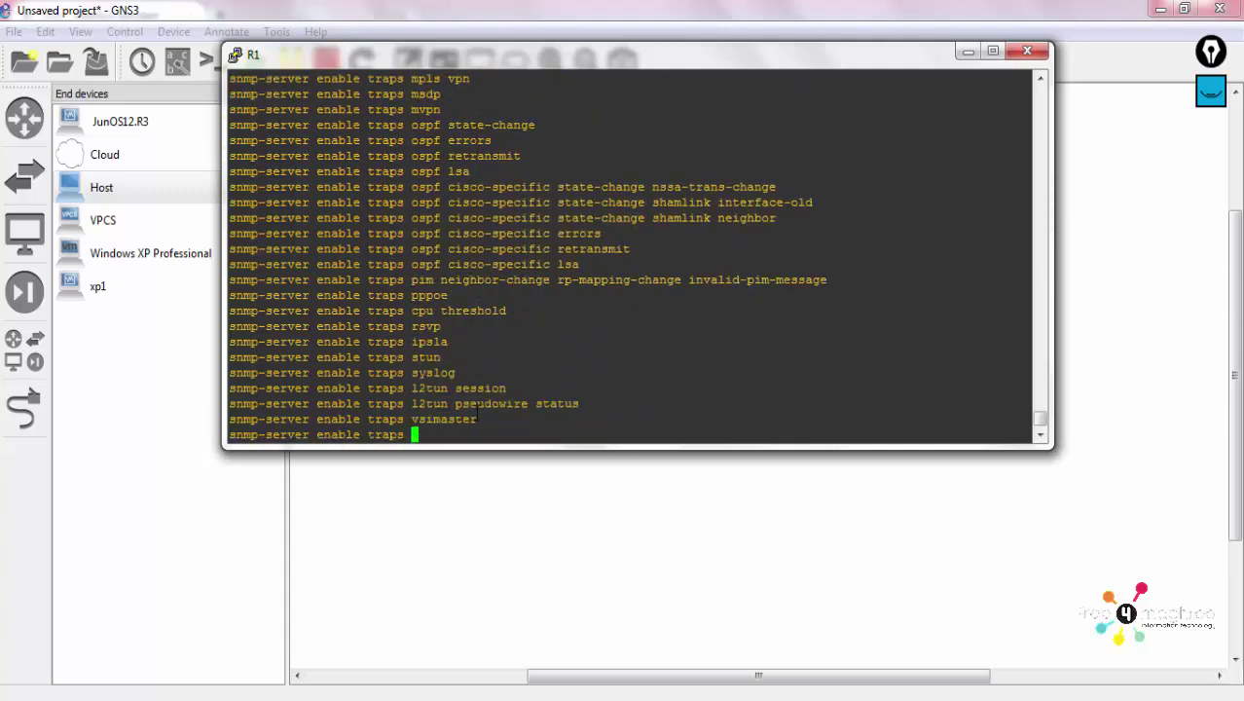
key("space")
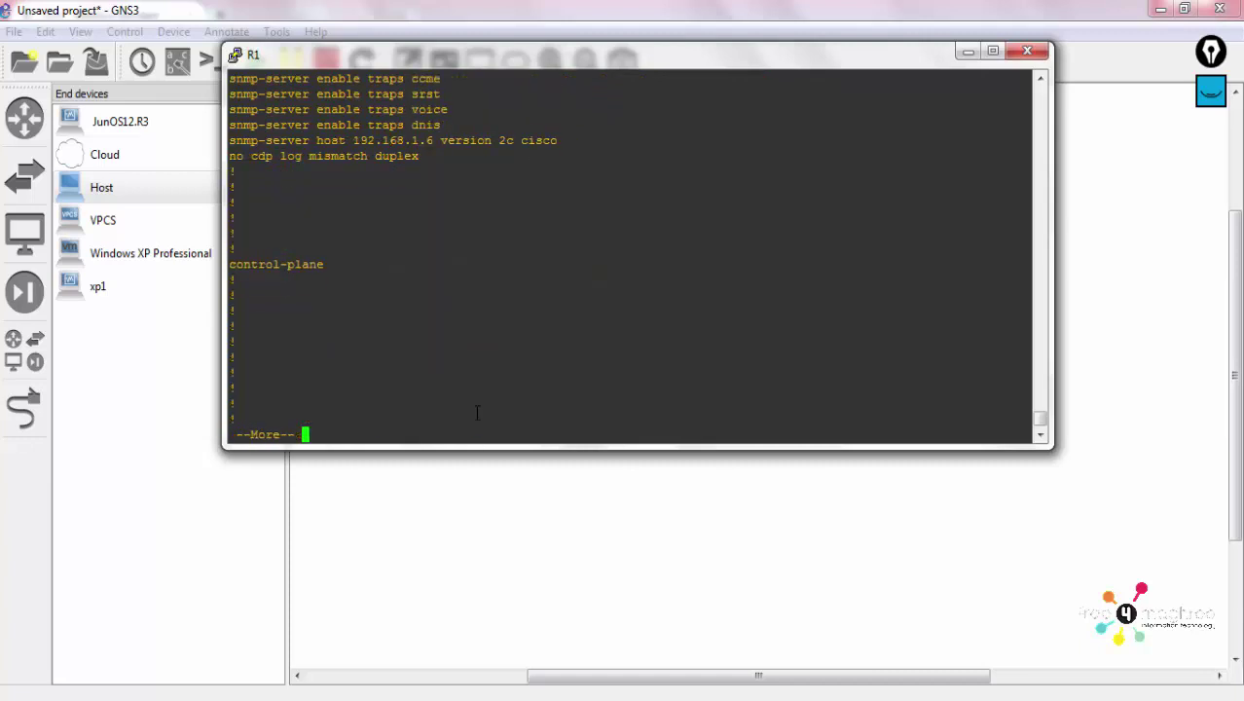
key("space")
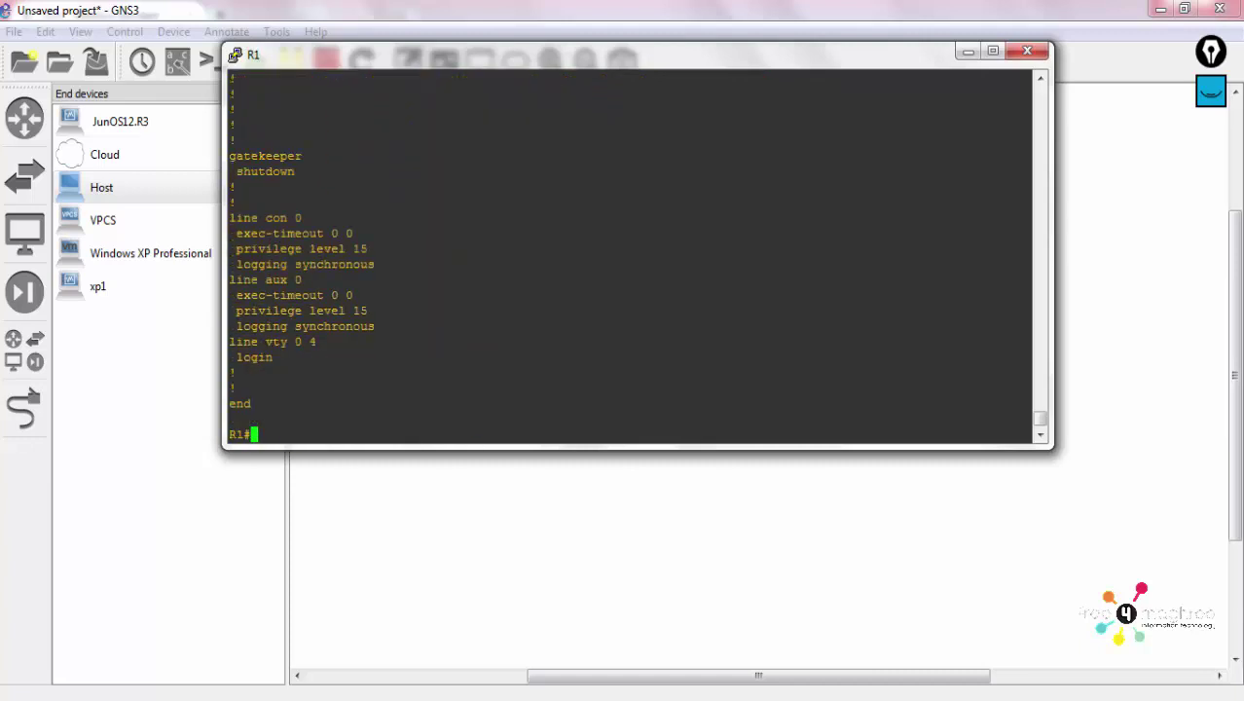
Bring up the fusioninventory notes and highlight the community cisco and glpi on the first line
left_click(967, 51)
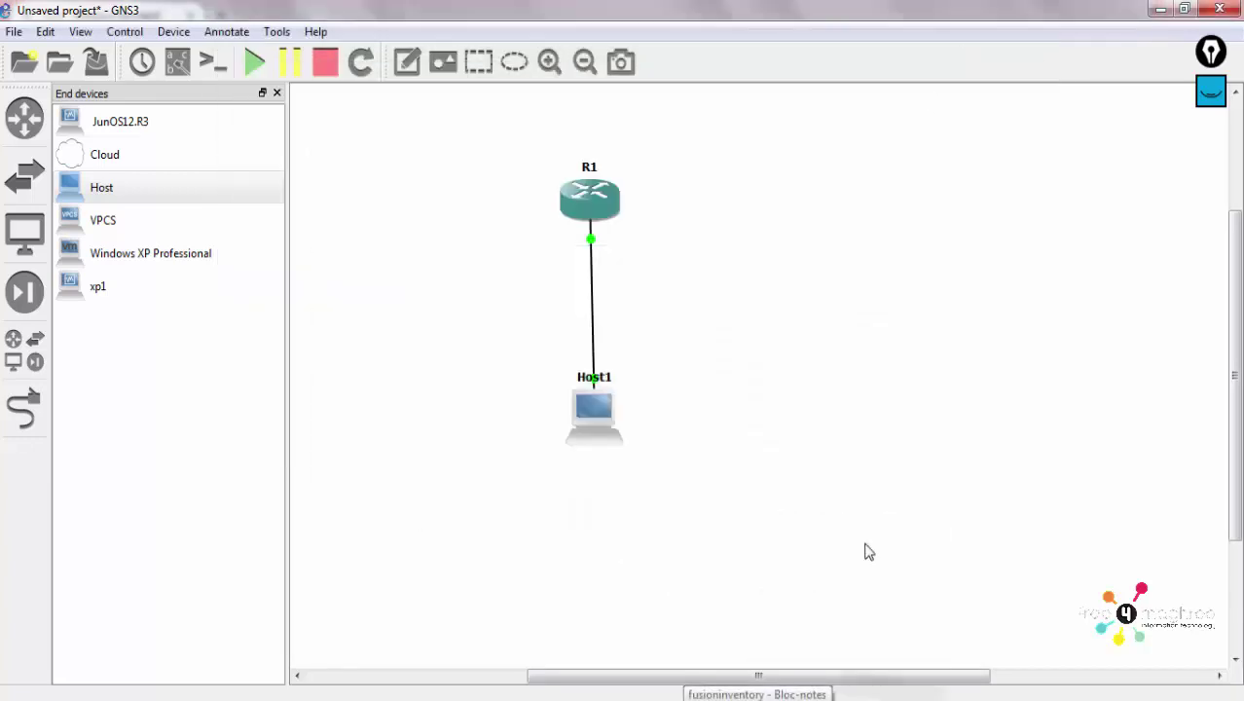
left_click(759, 694)
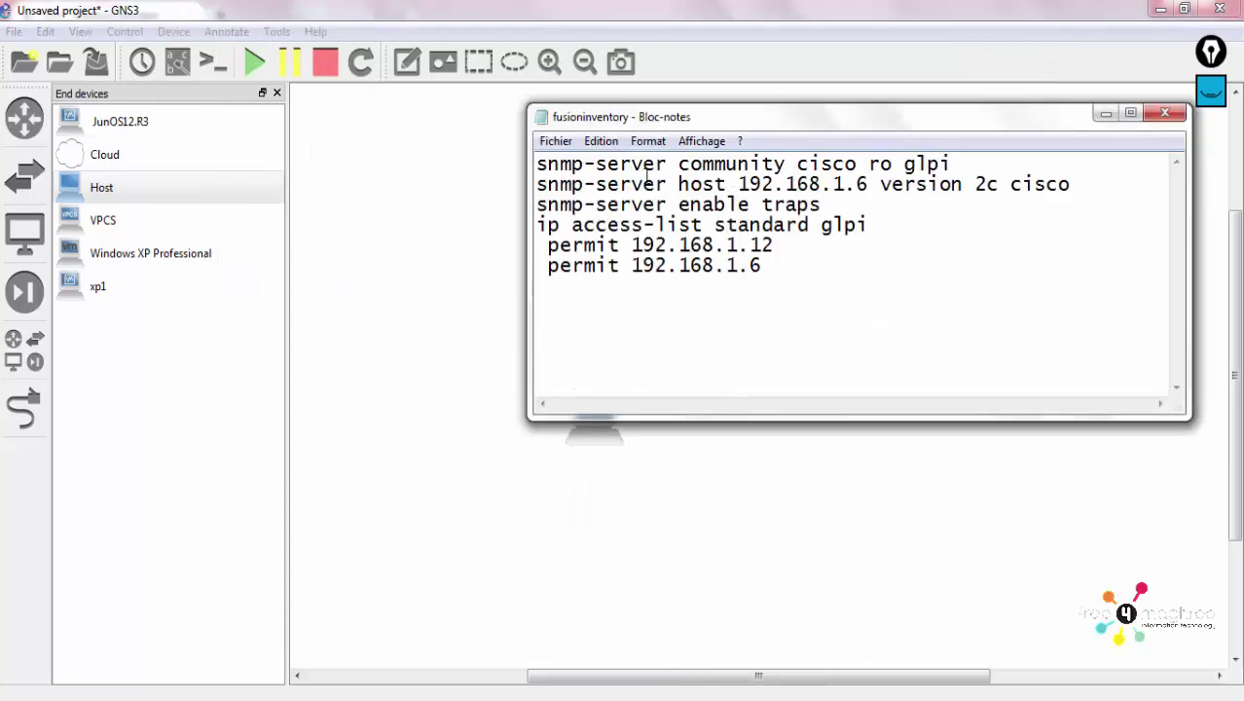
double_click(814, 164)
left_click(823, 164)
double_click(823, 164)
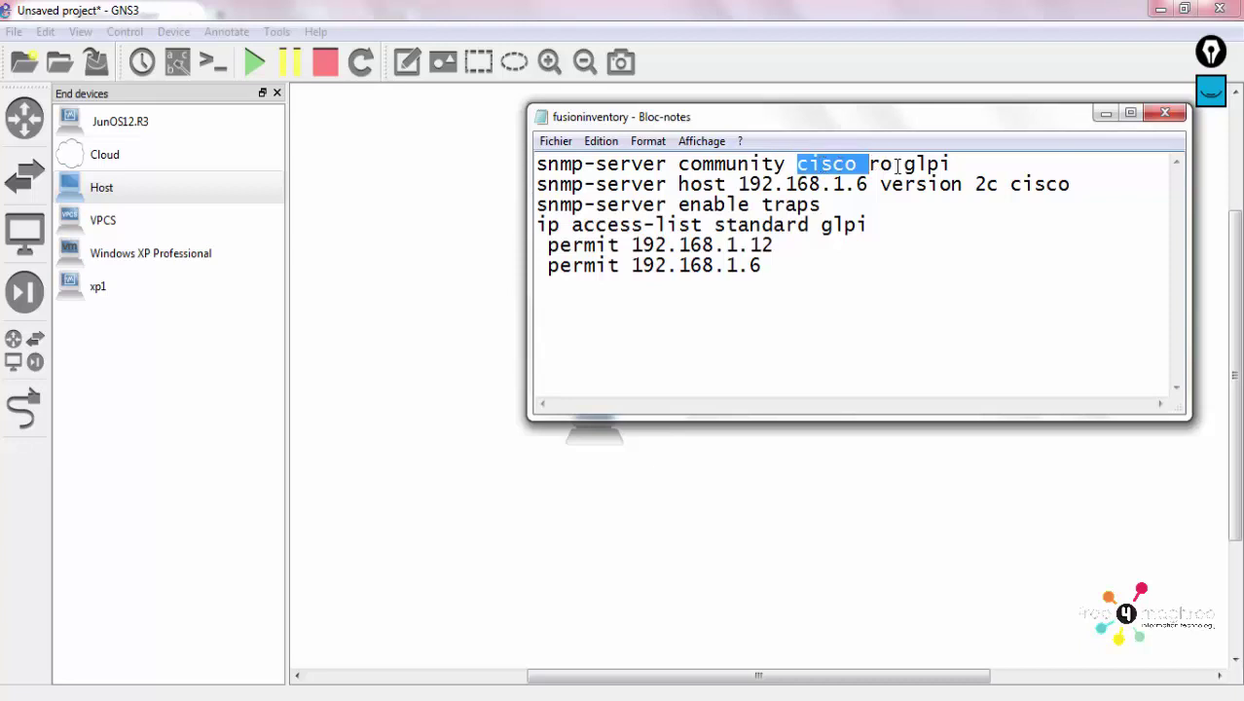
left_click_drag(905, 164, 950, 164)
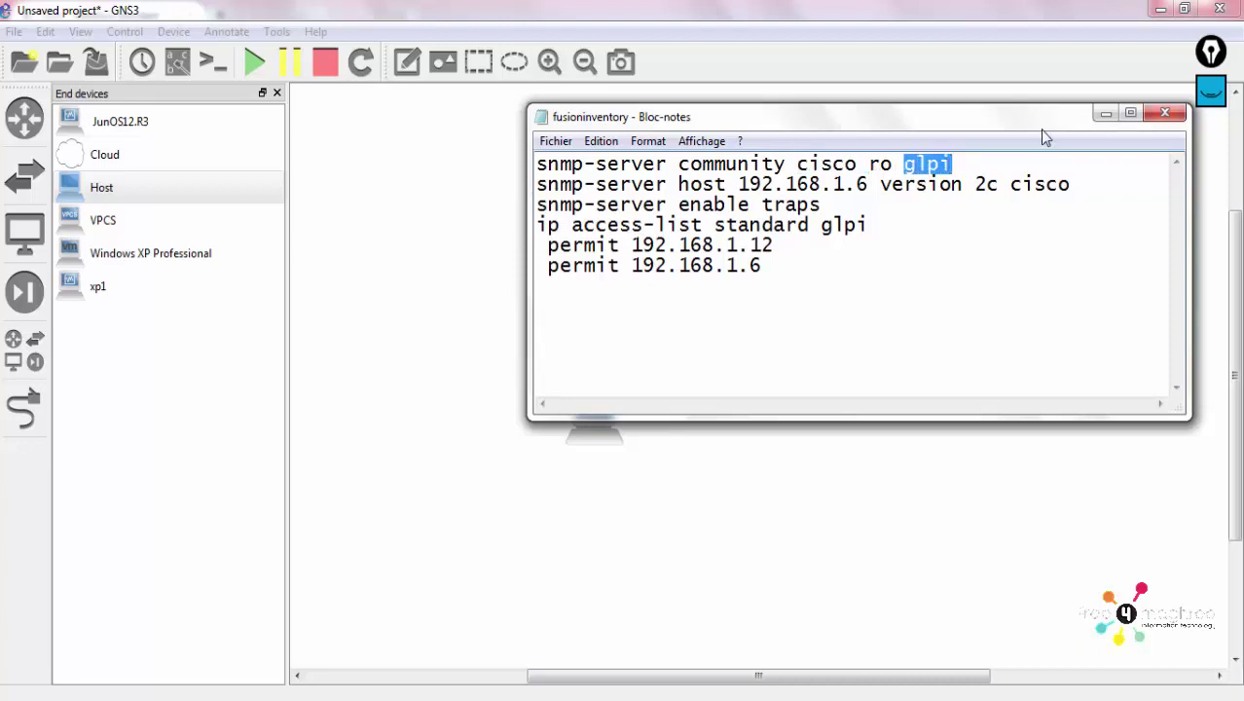
Clear any screen annotations and maximize the fusioninventory notes window
left_click(1211, 91)
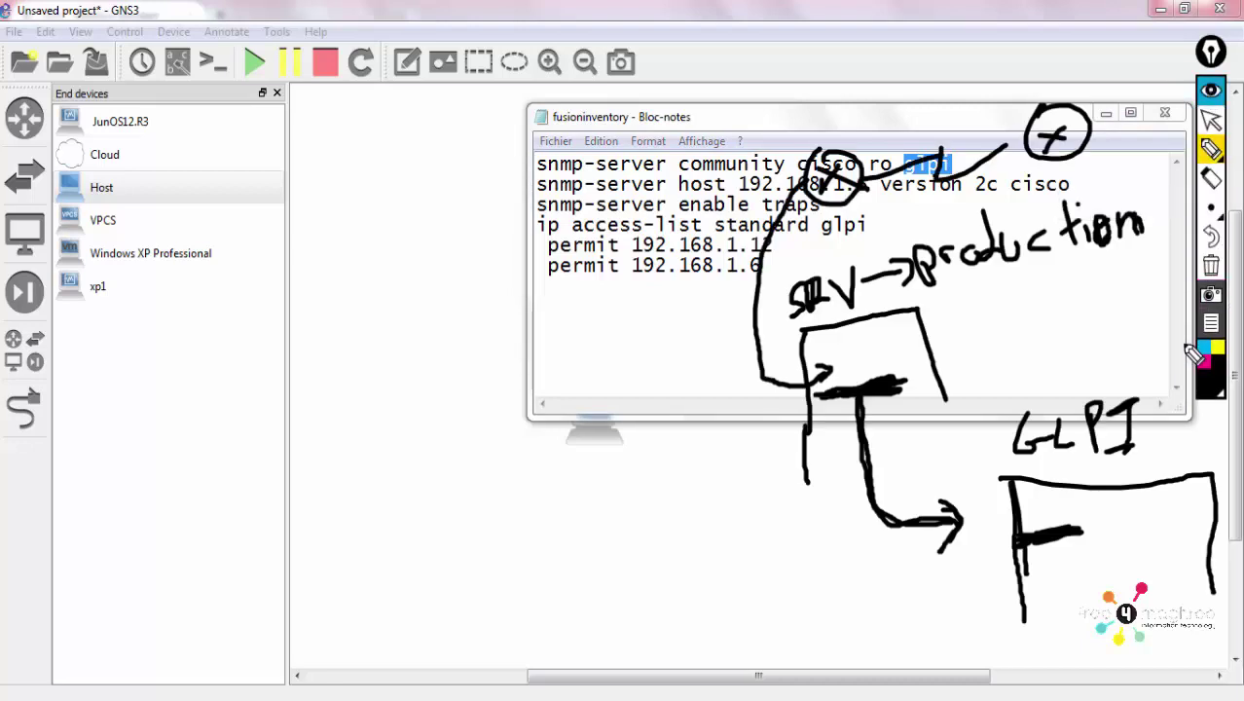
left_click(1212, 265)
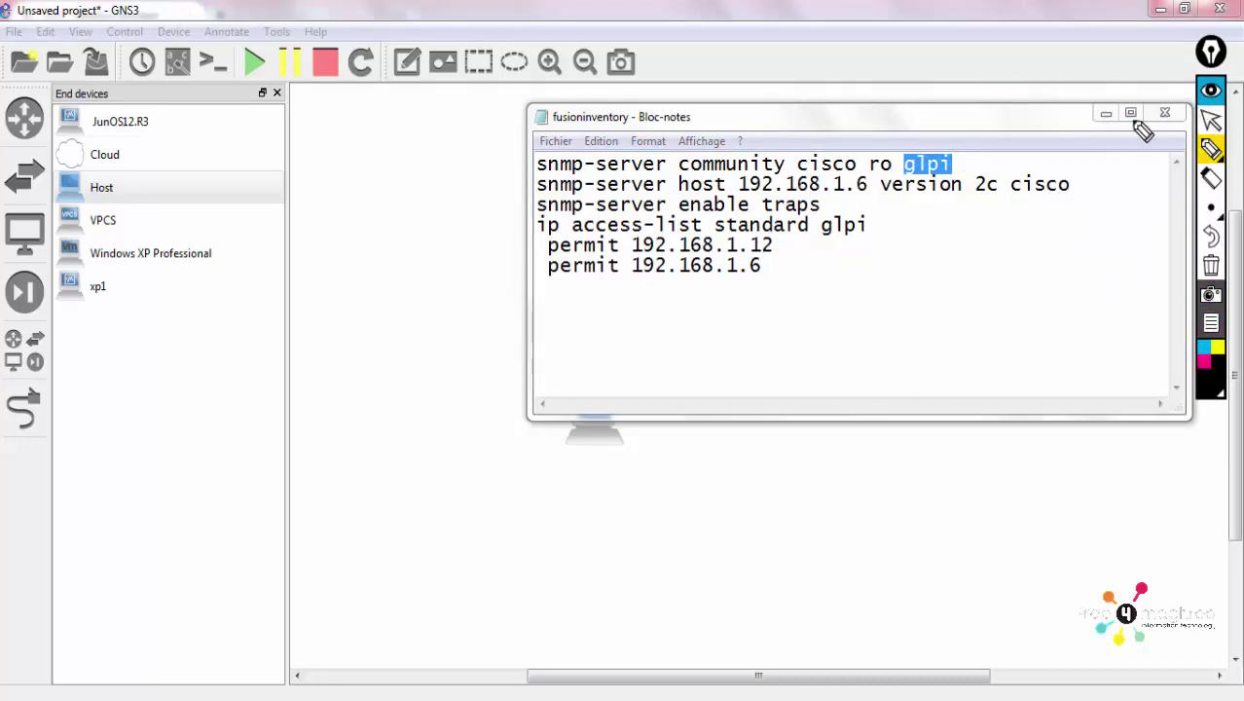
left_click(1211, 120)
left_click(1131, 114)
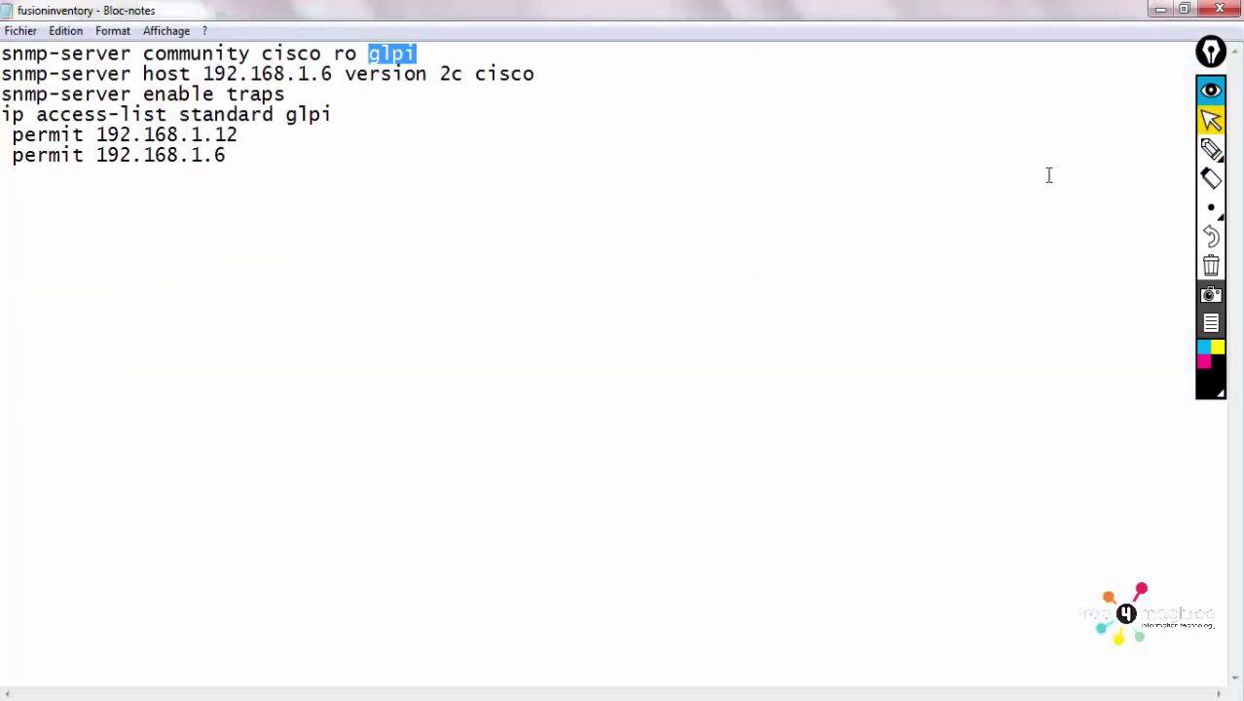
Ink over the notes: underline cisco, write ACL, and draw an arrow labelled as GLPI's IP
mouse_move(1211, 149)
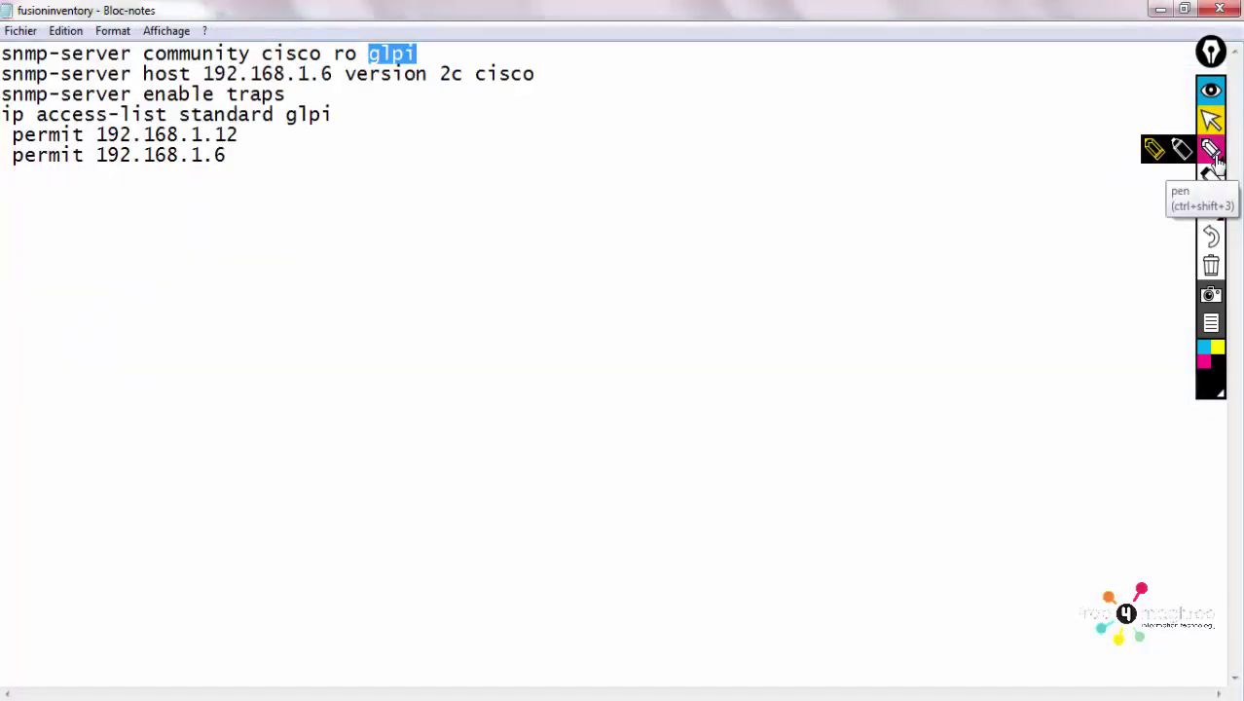
left_click(1154, 149)
mouse_move(261, 58)
left_mouse_down()
mouse_move(647, 67)
mouse_move(639, 82)
mouse_move(677, 120)
left_mouse_up()
mouse_move(682, 74)
left_mouse_down()
mouse_move(703, 114)
mouse_move(786, 98)
left_mouse_up()
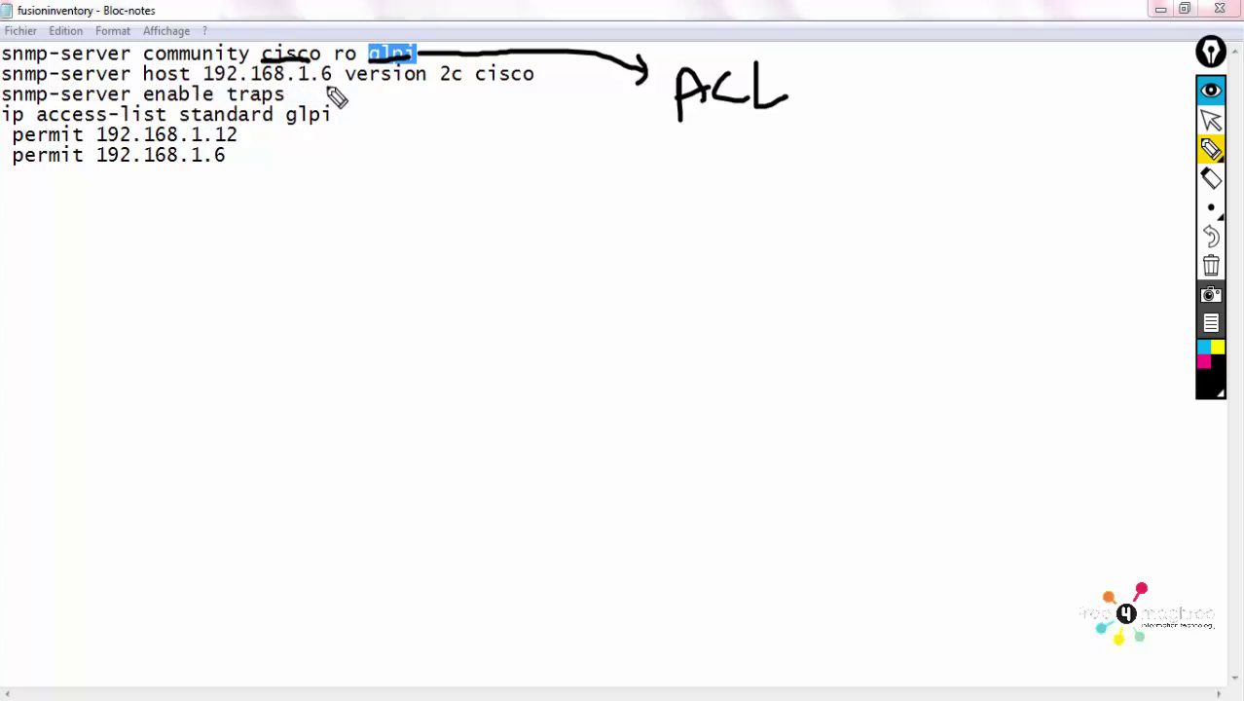
mouse_move(329, 85)
left_mouse_down()
mouse_move(502, 198)
mouse_move(699, 258)
mouse_move(732, 240)
mouse_move(769, 259)
mouse_move(808, 255)
left_mouse_up()
left_click(753, 210)
mouse_move(886, 209)
left_mouse_down()
mouse_move(903, 245)
mouse_move(940, 261)
mouse_move(948, 214)
mouse_move(981, 270)
mouse_move(981, 211)
left_mouse_up()
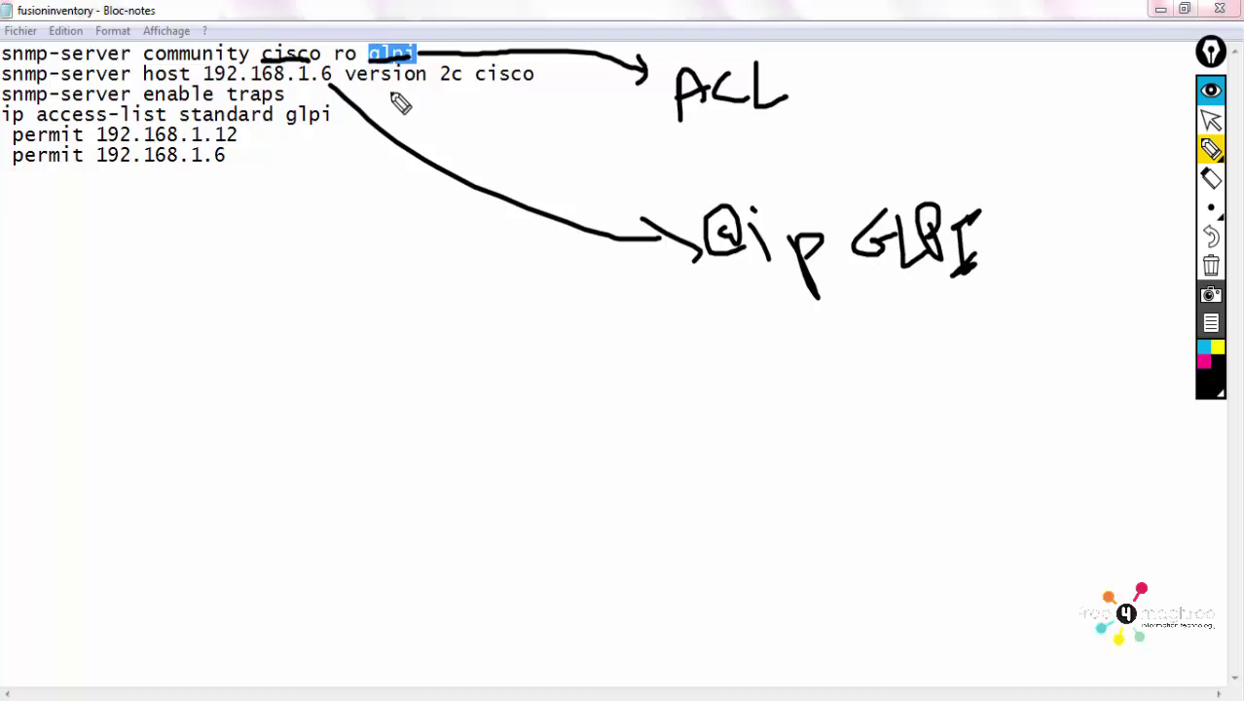
Underline 2c and glpi, and draw an arrow from 192.168.1.6 down to the right
left_click_drag(453, 98, 527, 98)
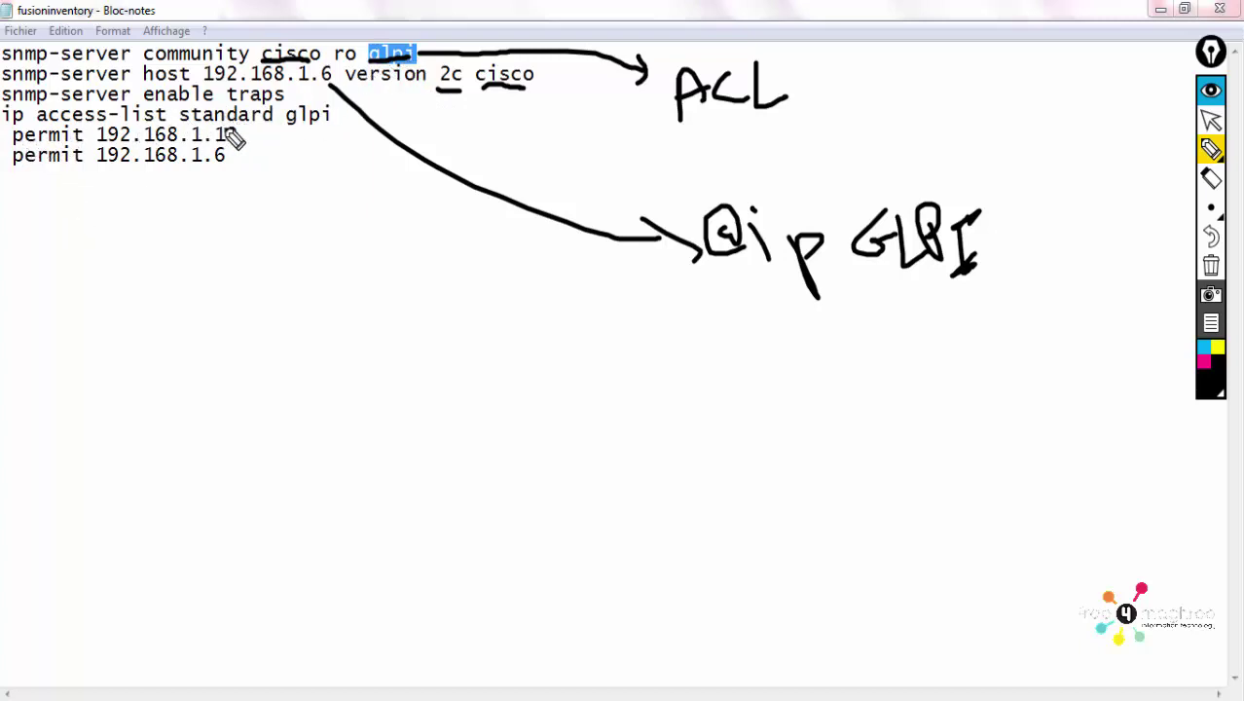
left_click_drag(282, 127, 341, 132)
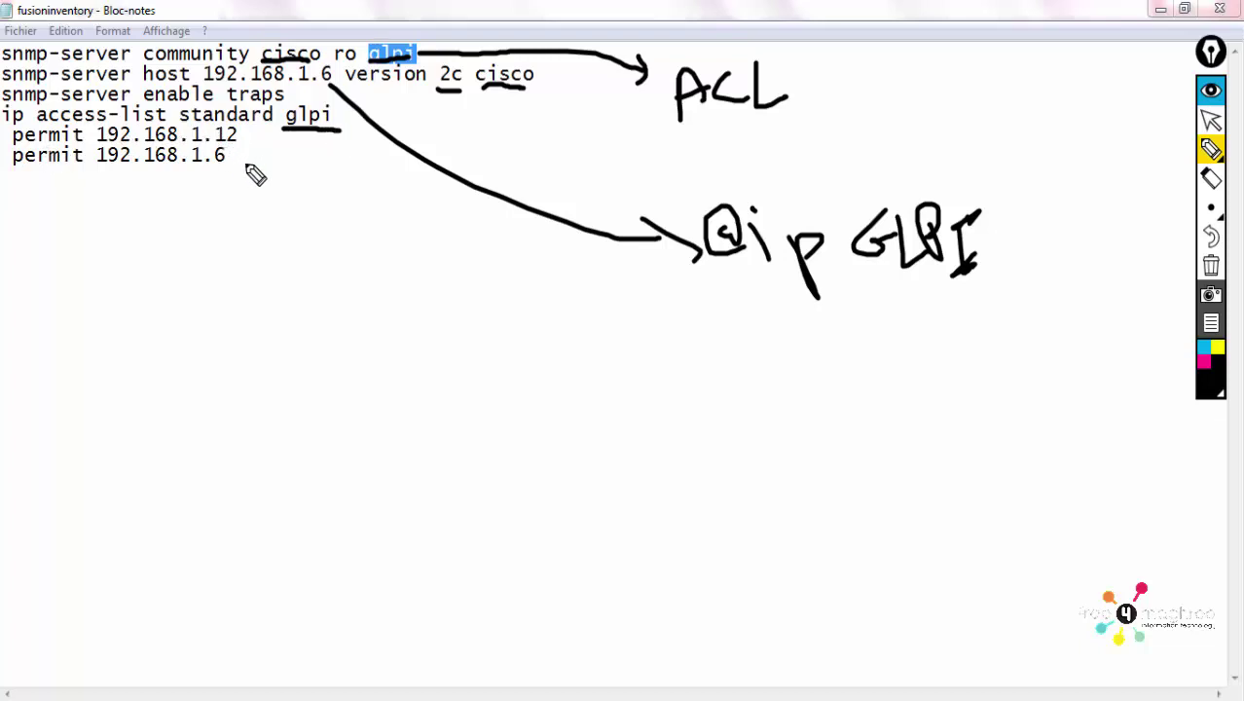
mouse_move(230, 160)
left_mouse_down()
mouse_move(245, 209)
mouse_move(337, 300)
mouse_move(486, 315)
mouse_move(498, 345)
mouse_move(503, 307)
left_mouse_up()
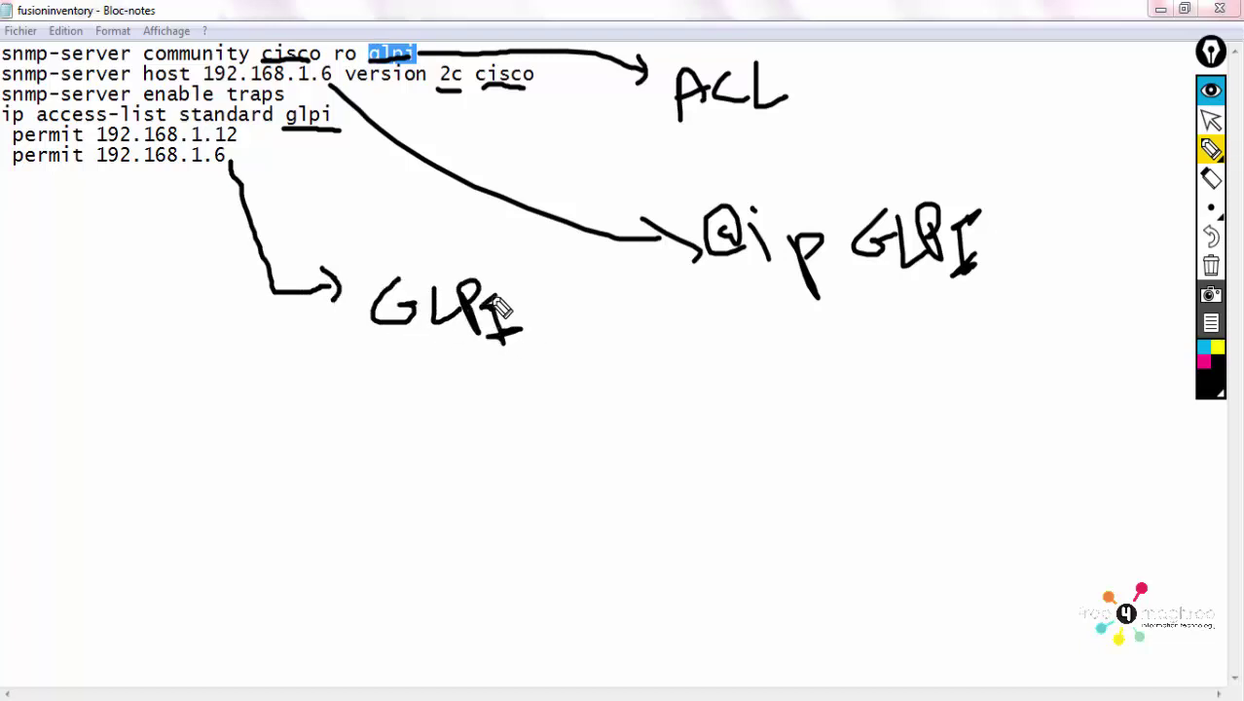
Draw a second ink arrow below the permit lines, then hide all the annotations
left_click_drag(239, 128, 277, 244)
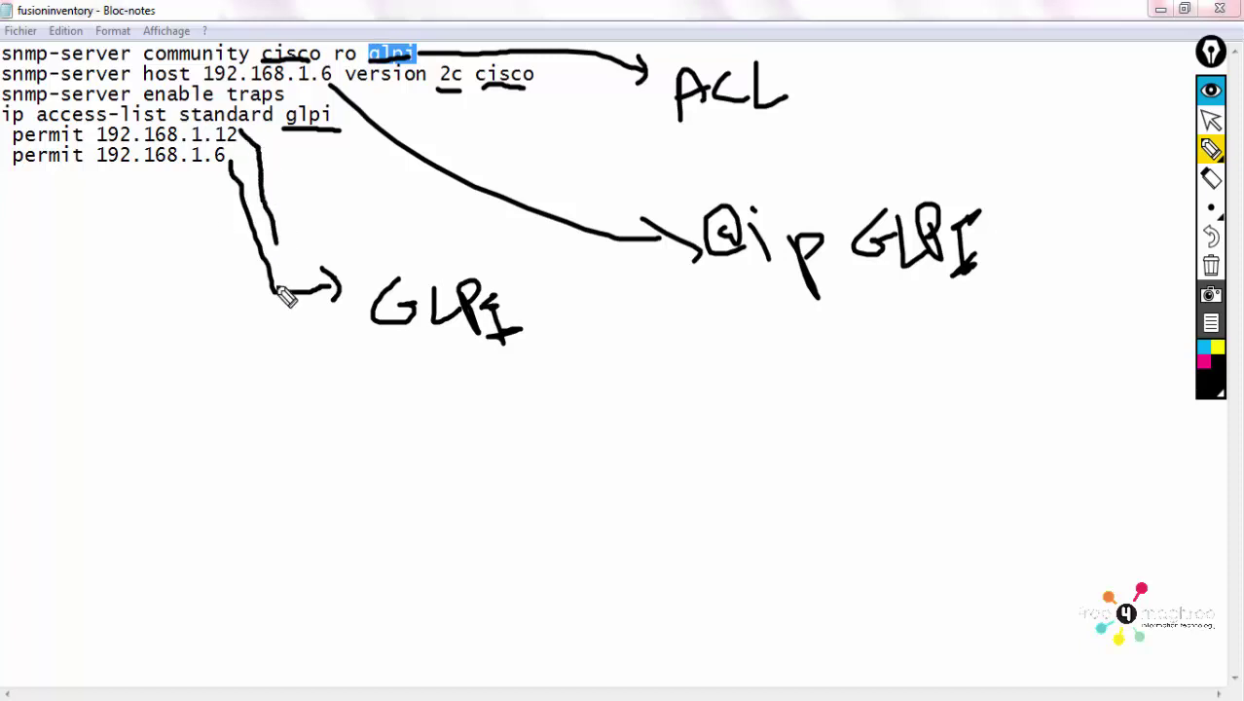
mouse_move(277, 290)
left_mouse_down()
mouse_move(292, 367)
mouse_move(352, 407)
mouse_move(351, 428)
left_mouse_up()
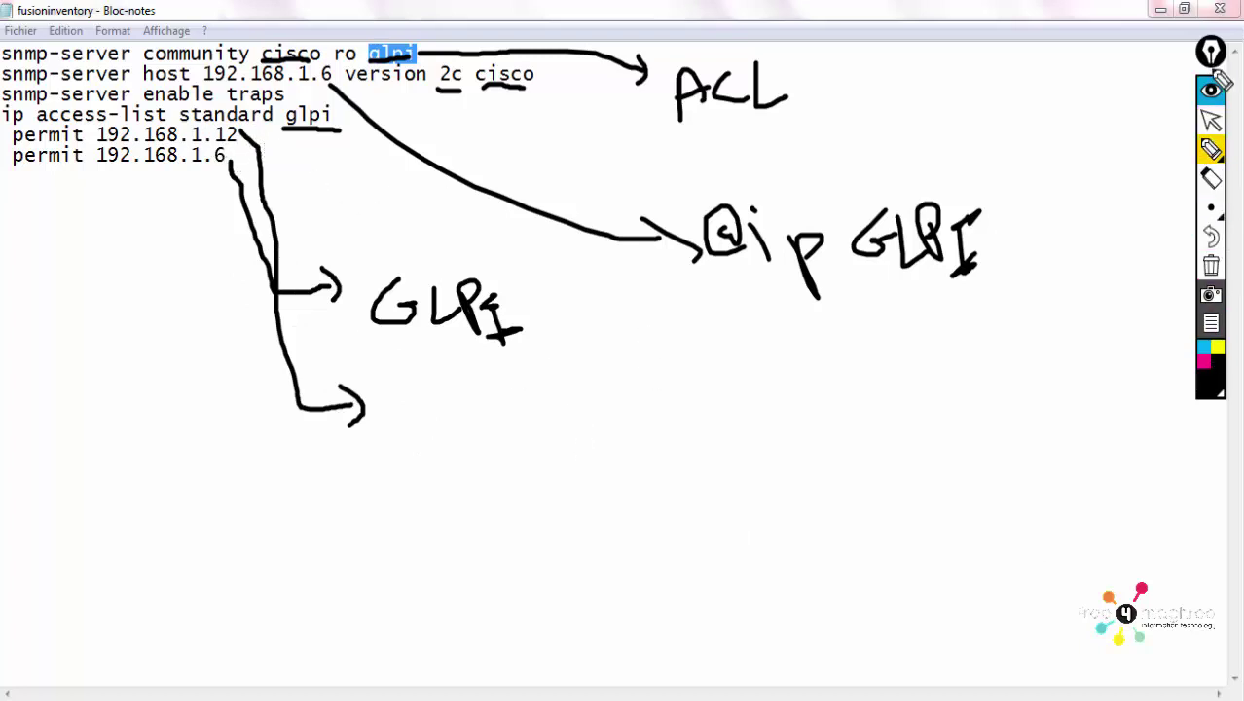
left_click(1212, 123)
mouse_move(694, 697)
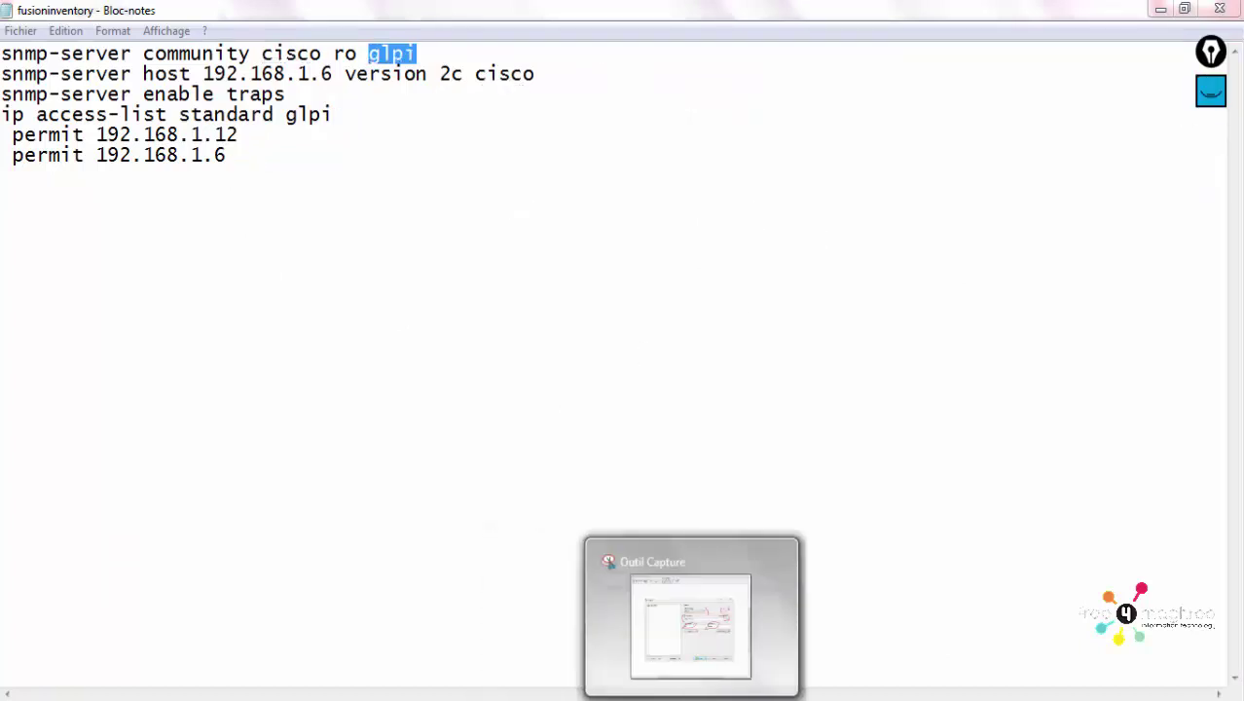
left_click(796, 623)
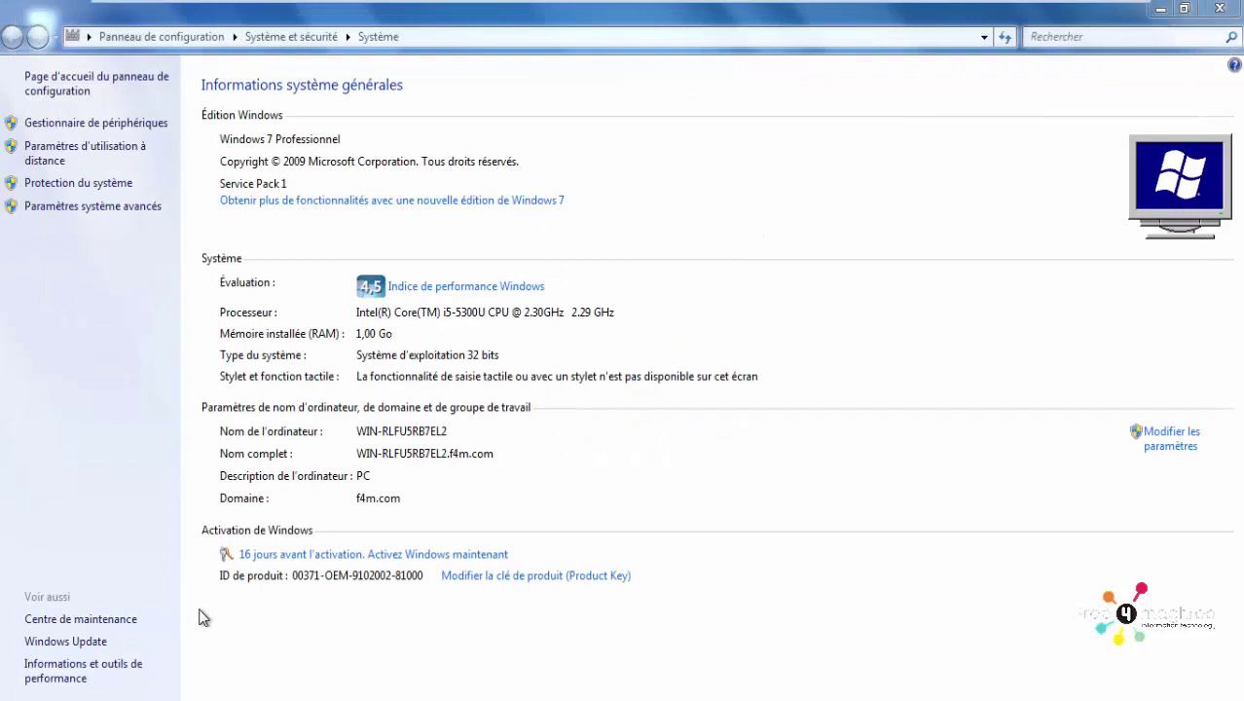
left_click(27, 699)
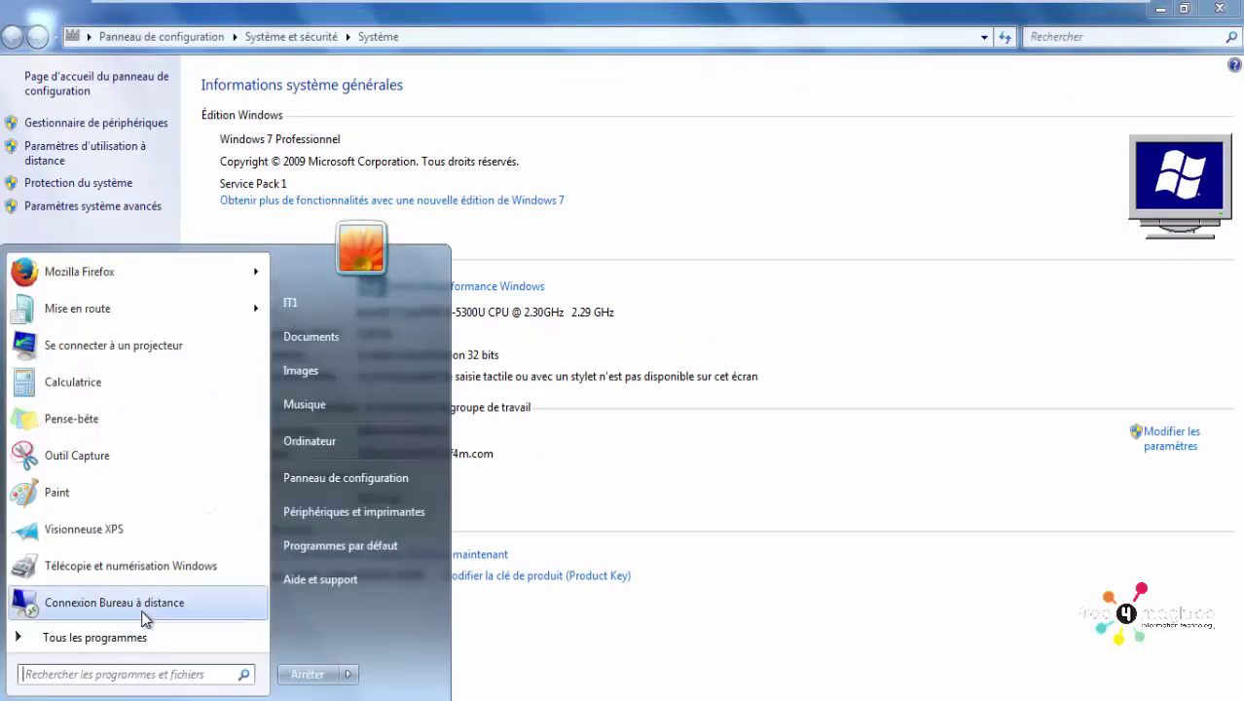
mouse_move(1061, 3)
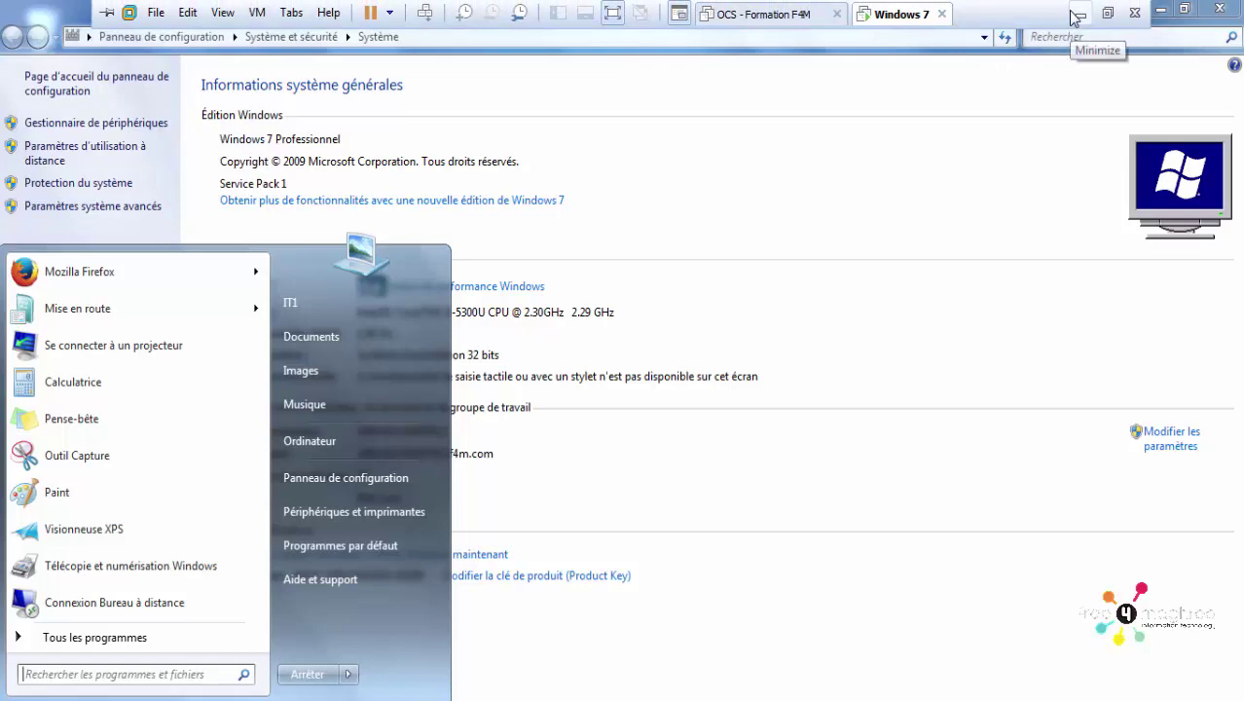
left_click(1077, 15)
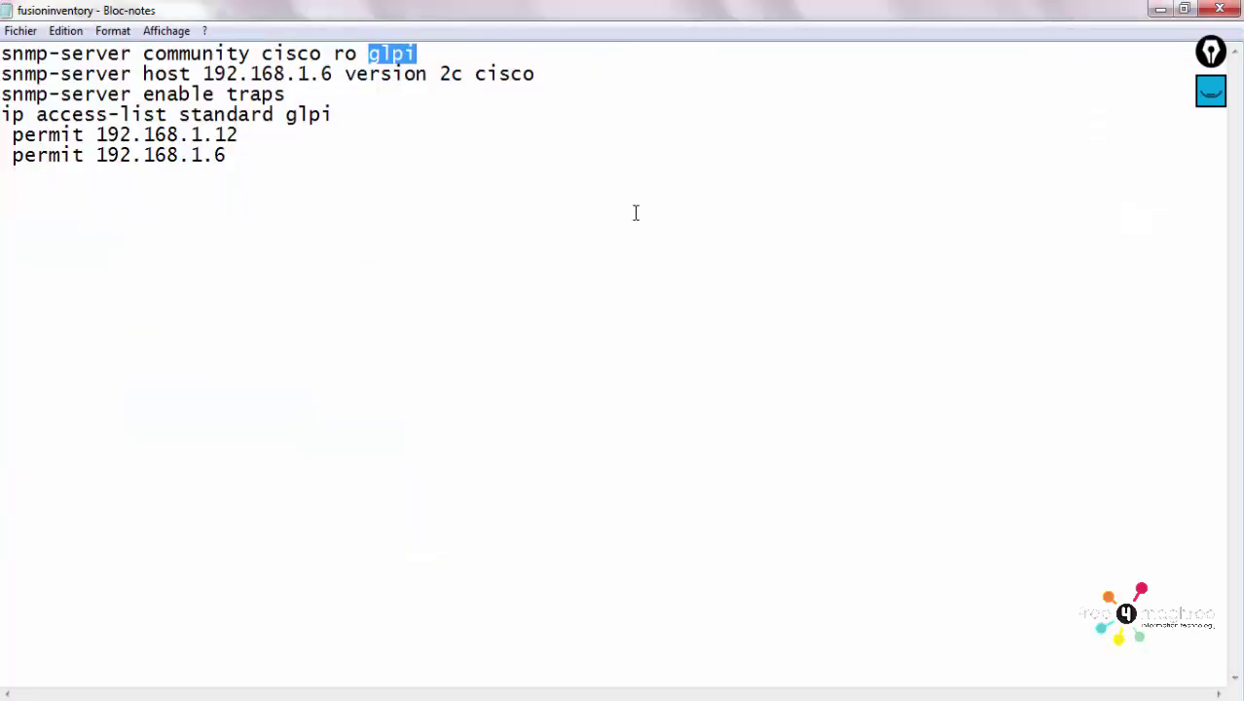
Select the permit 192.168.1.12 access-list line, then just the address 192.168.1.12
left_click_drag(259, 134, 16, 133)
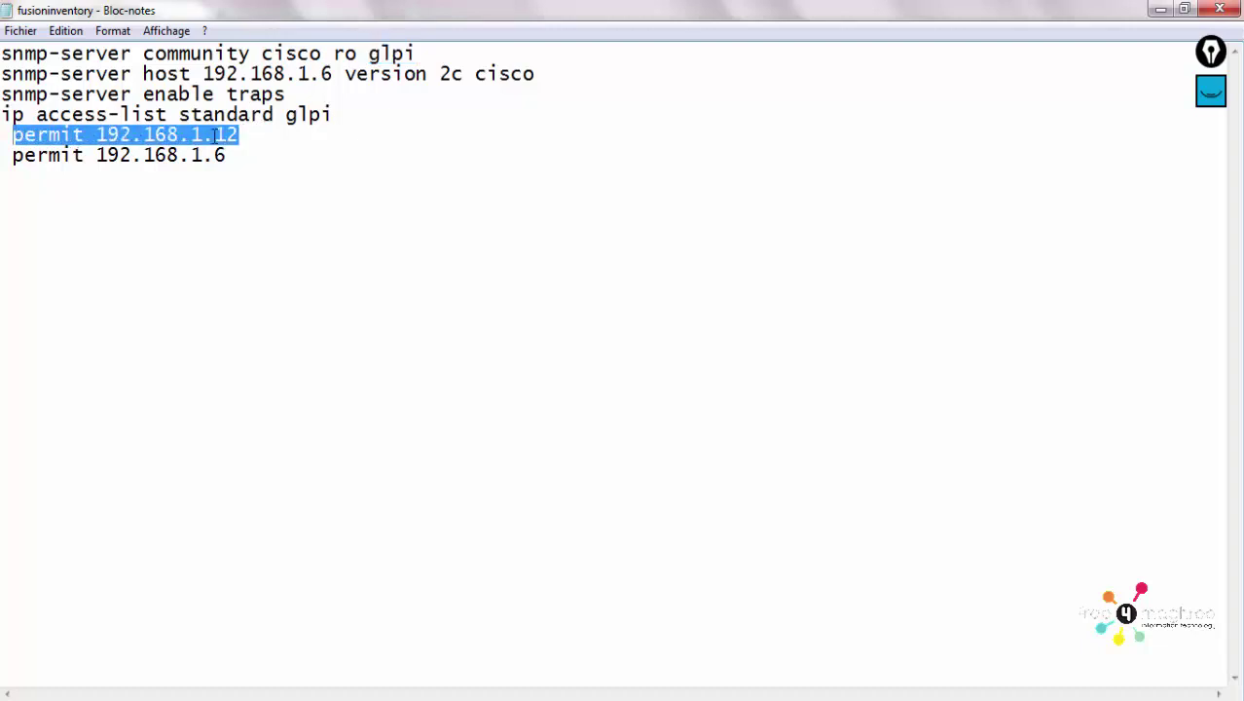
left_click(245, 136)
left_click_drag(241, 134, 16, 137)
left_click(226, 138)
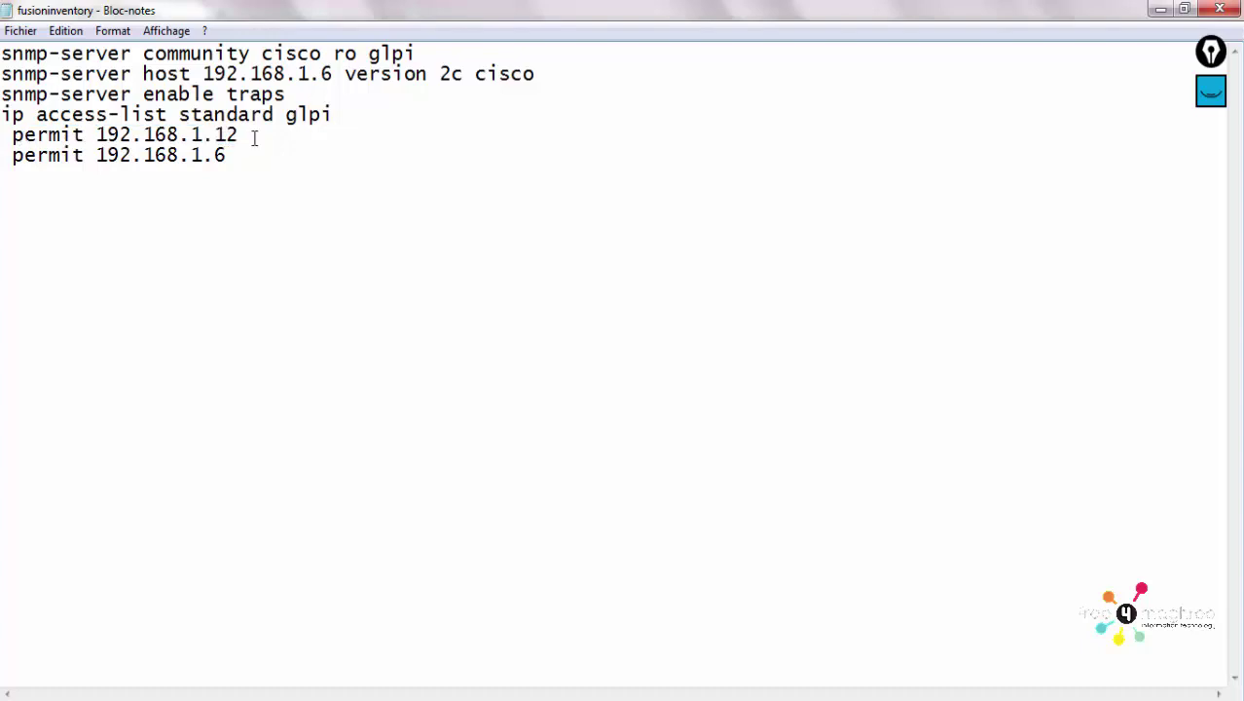
left_click_drag(254, 138, 19, 137)
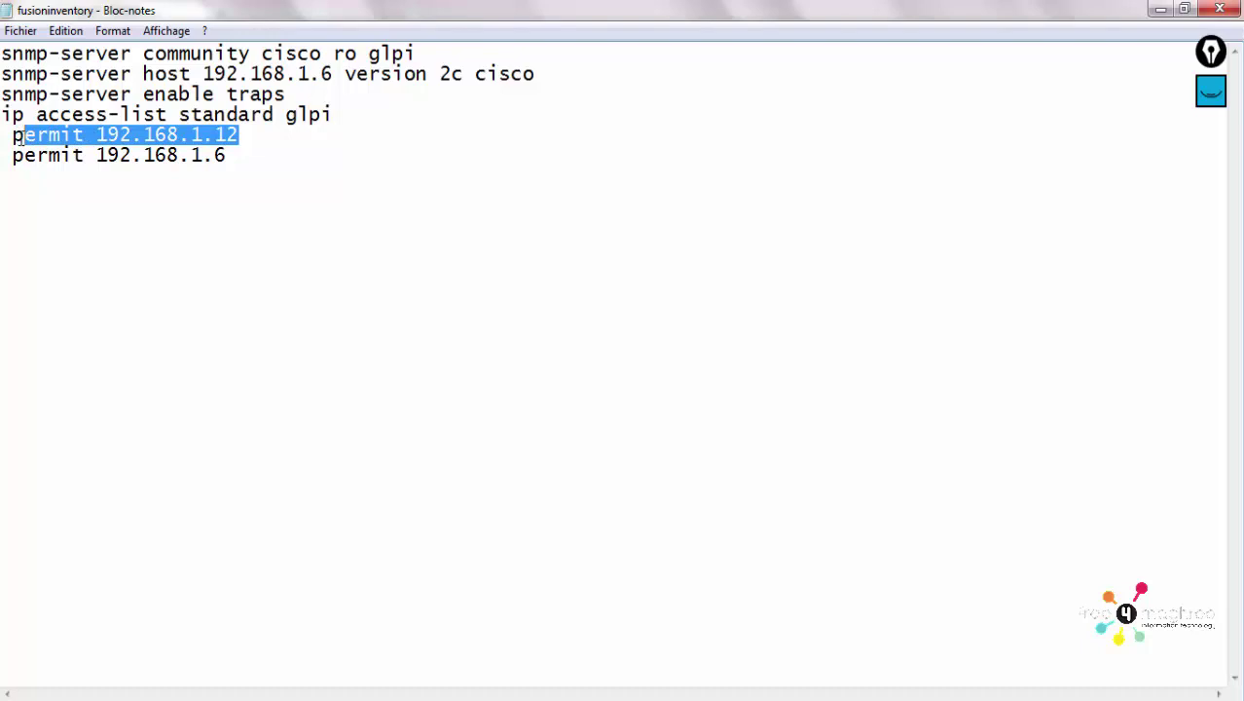
left_click(180, 138)
left_click_drag(239, 137, 96, 142)
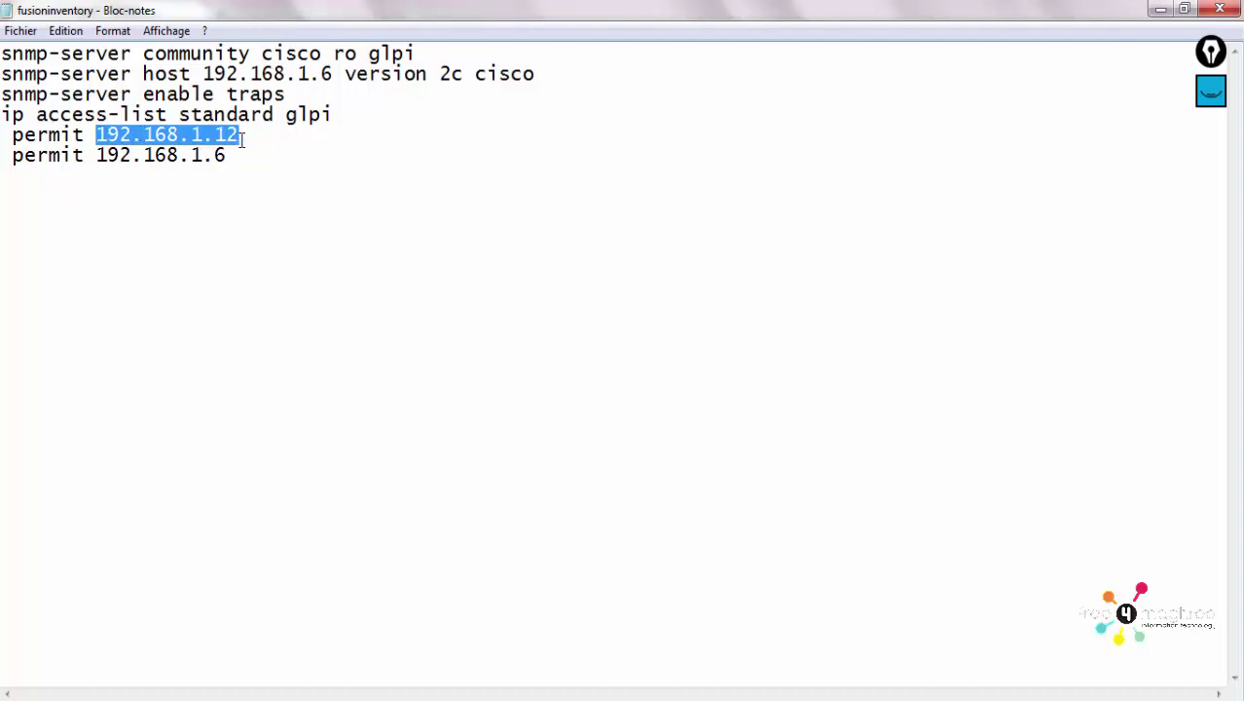
left_click_drag(244, 139, 99, 136)
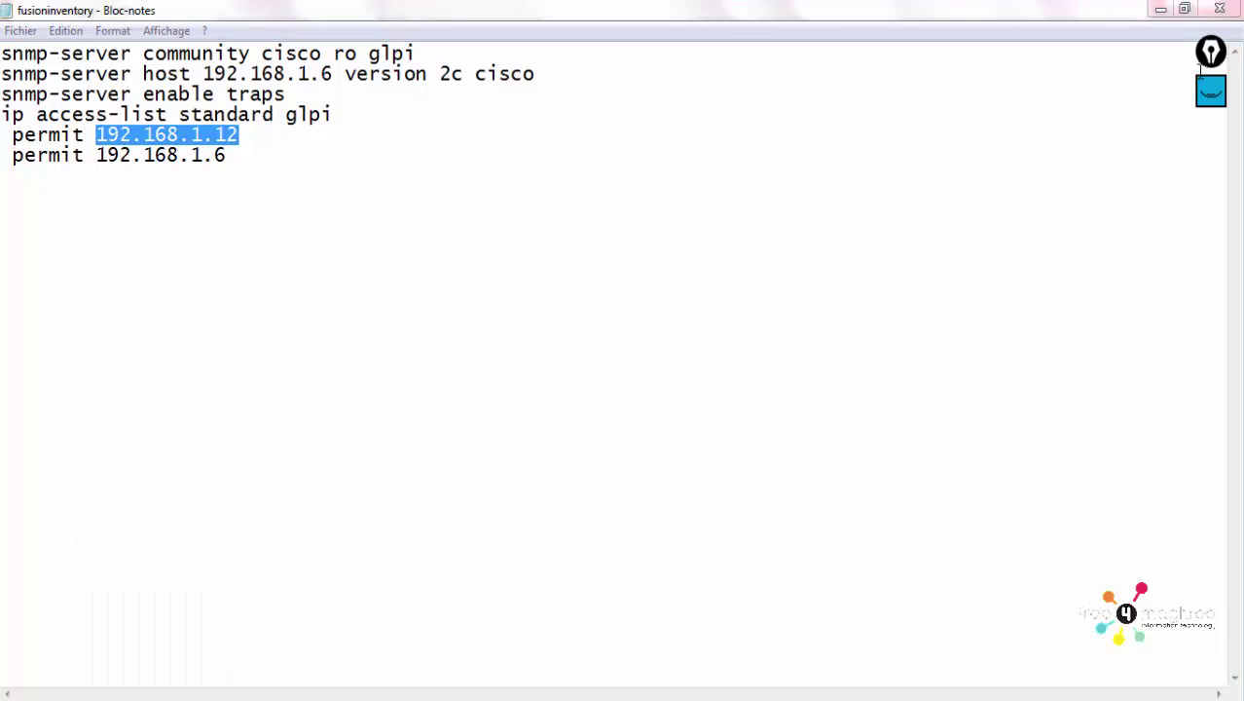
Erase all ink annotations and switch to the GLPI home page in Firefox
left_click(1212, 95)
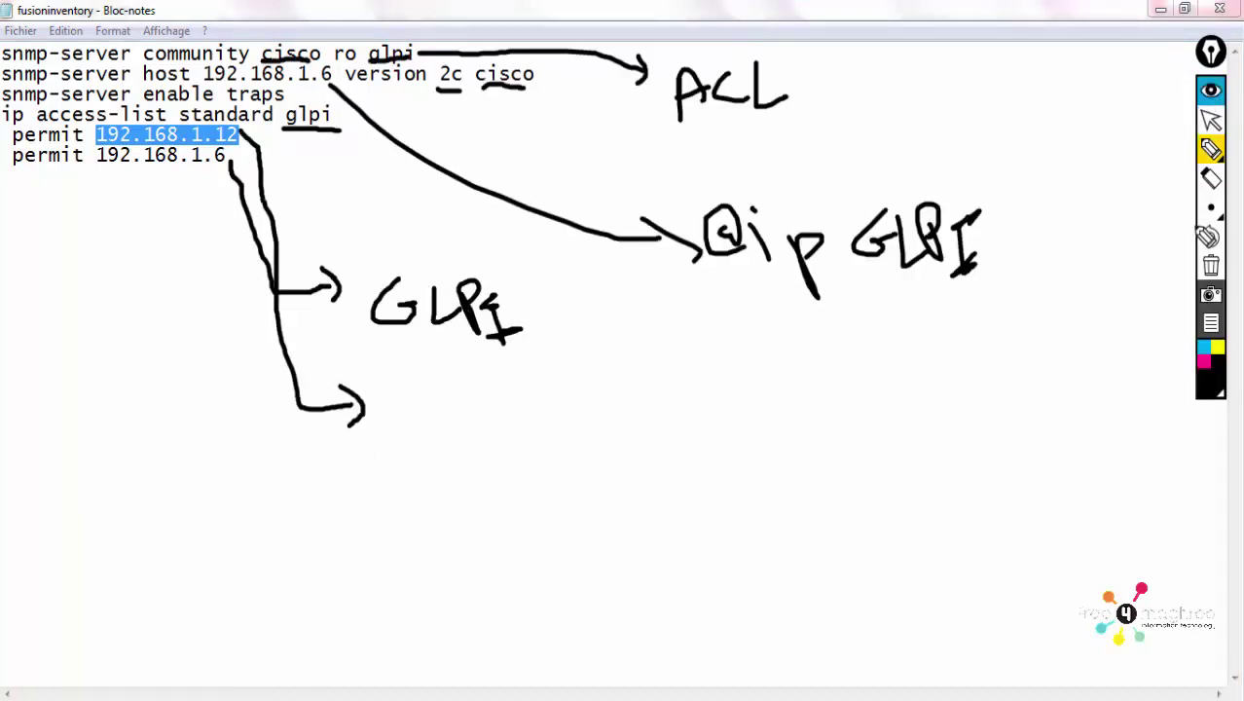
left_click(1211, 269)
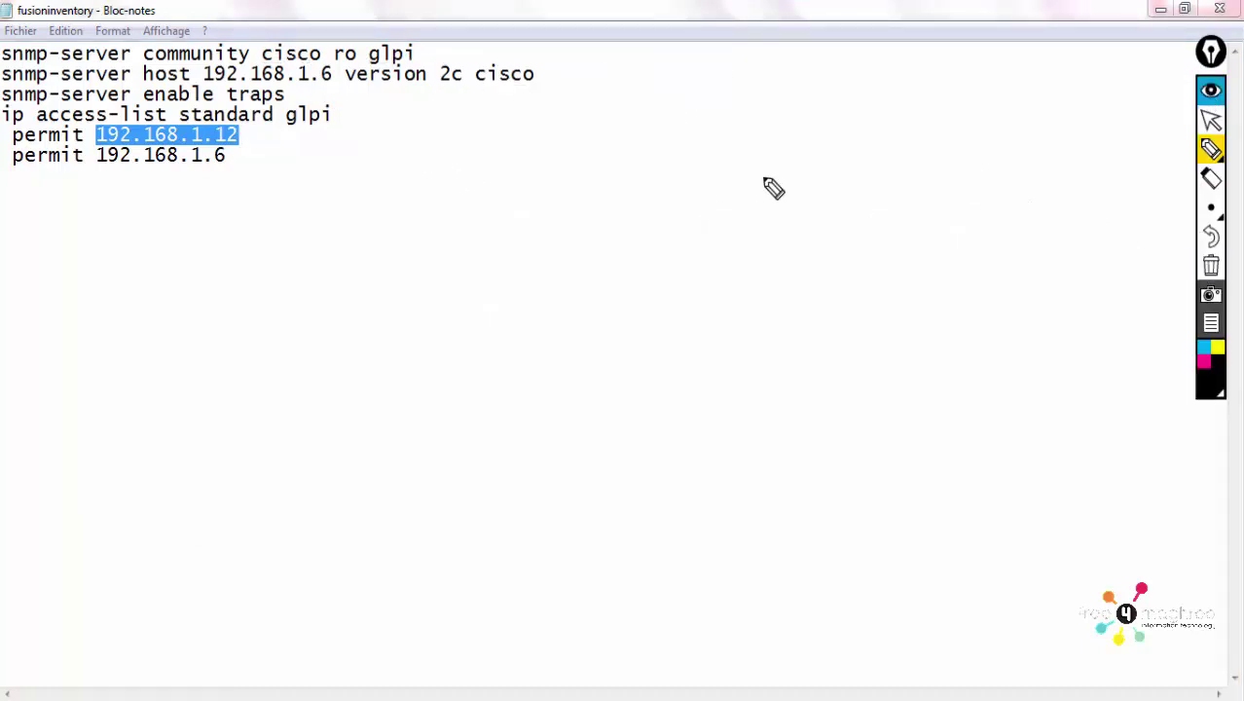
left_click(1212, 119)
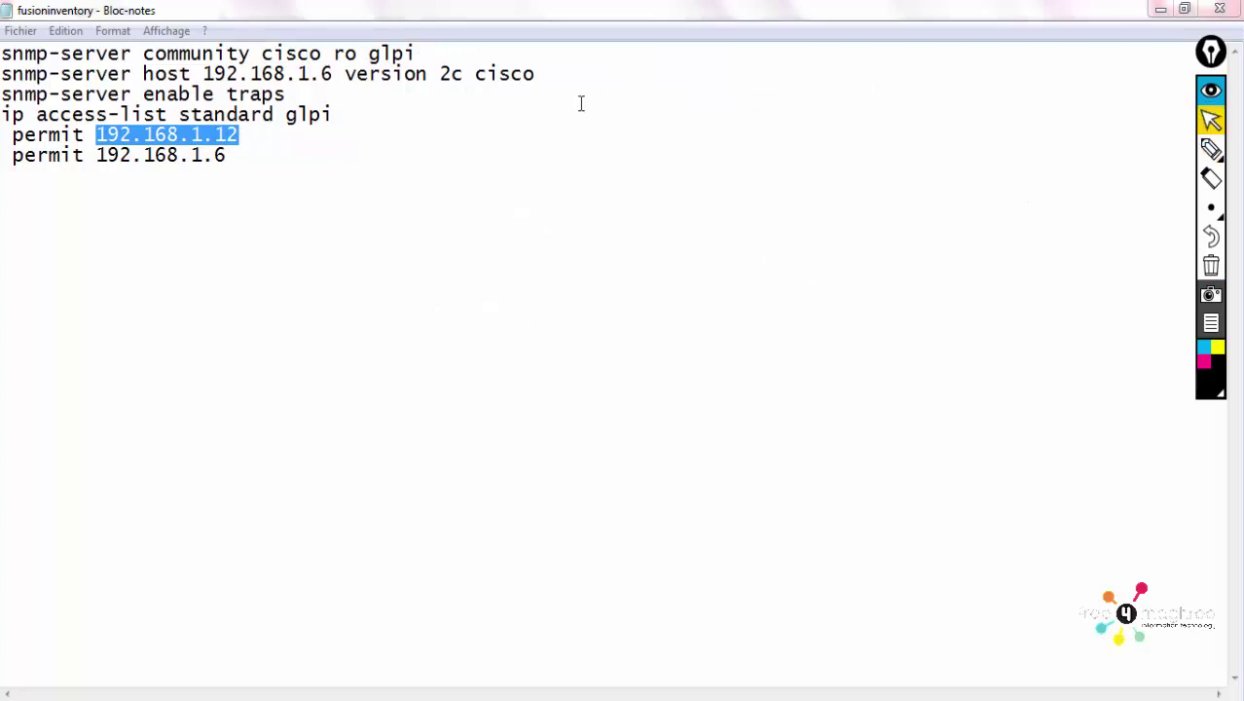
left_click(512, 117)
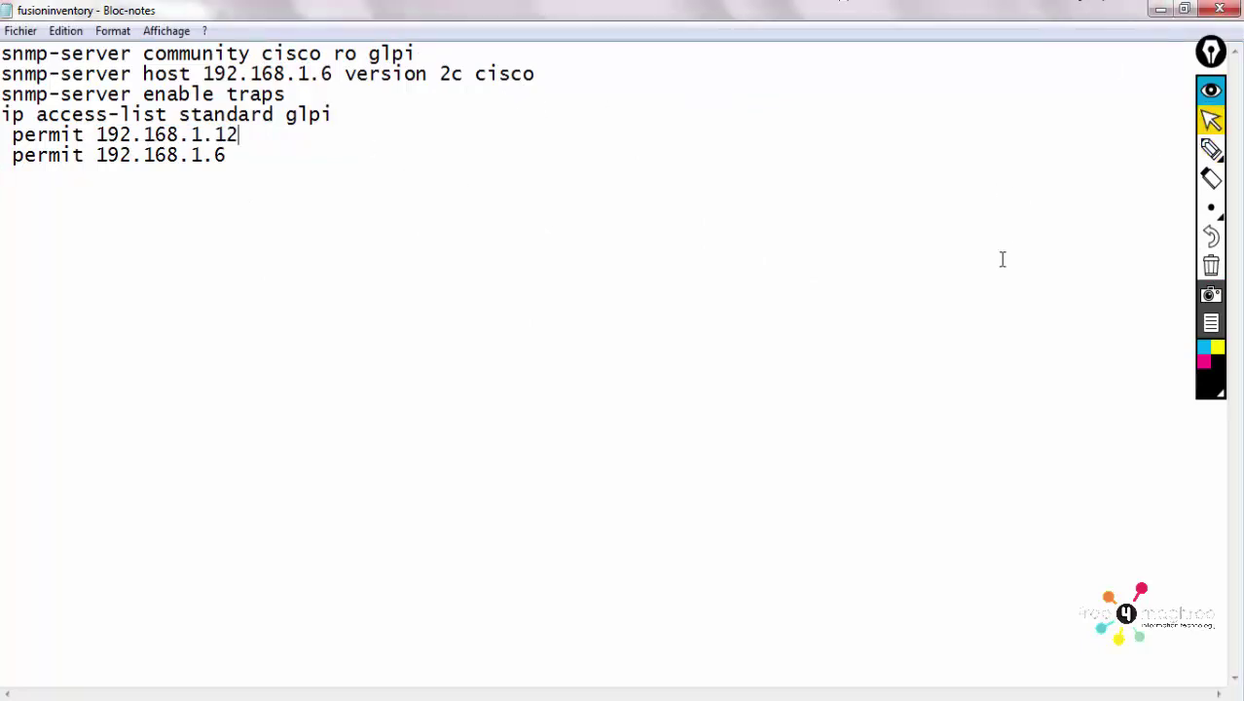
left_click(563, 697)
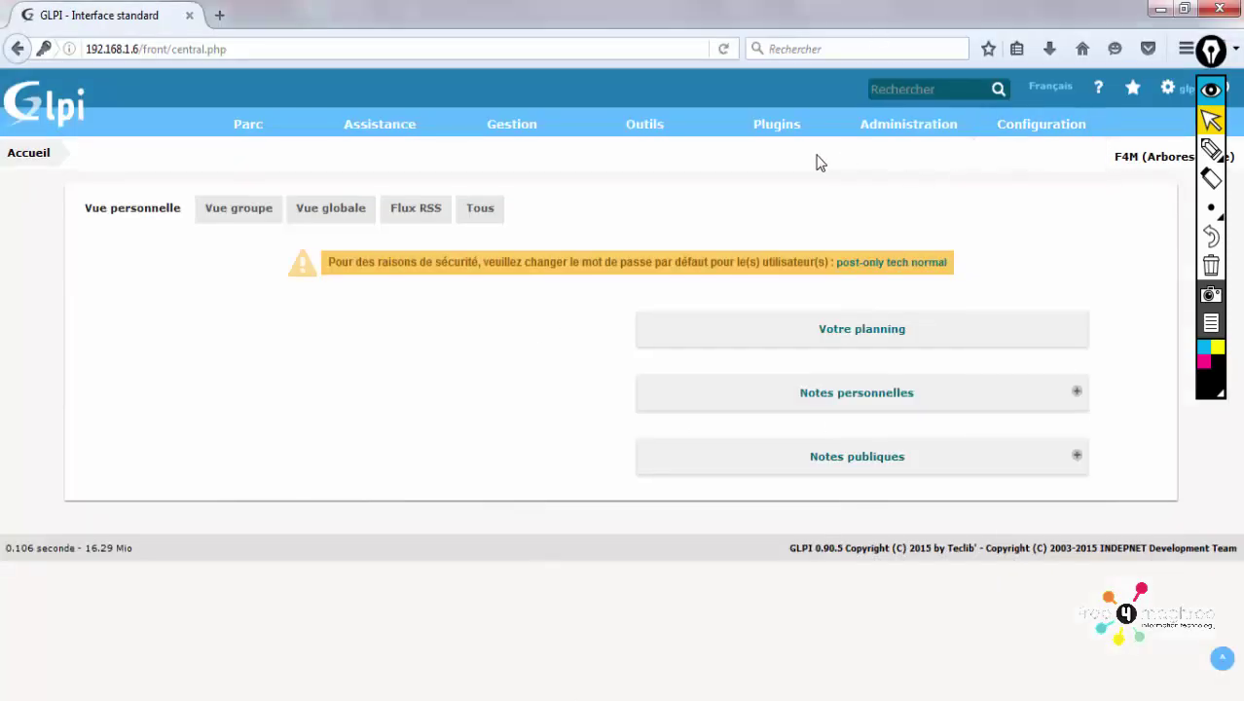
Visit the FusionInventory plugin page, check Parc > Ordinateurs, then return to FusionInventory
mouse_move(783, 125)
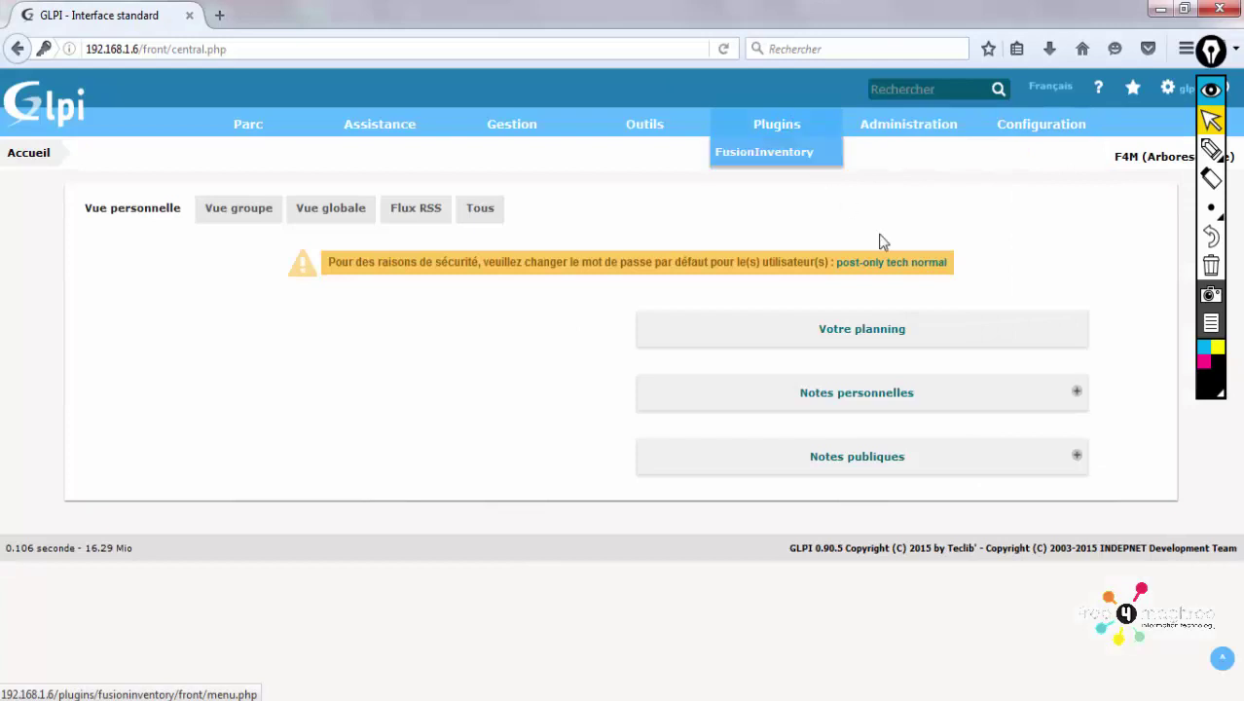
left_click(799, 153)
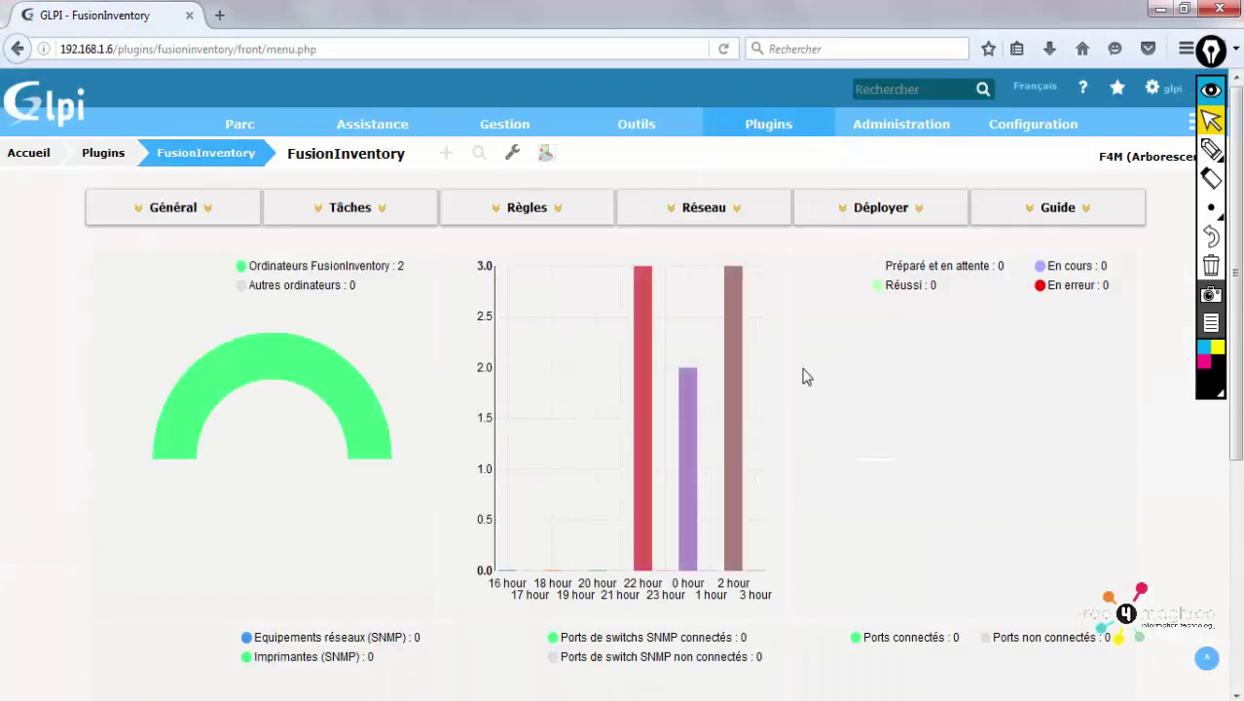
scroll(806, 377, "down", 3)
scroll(805, 376, "up", 3)
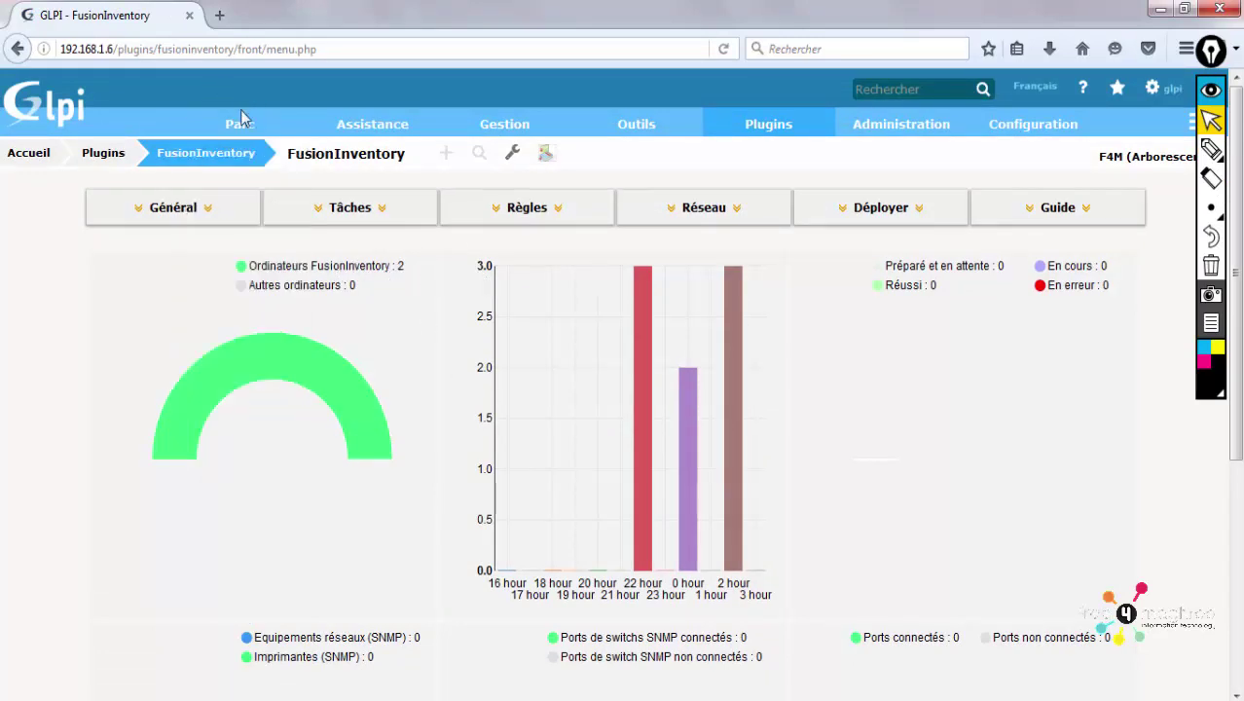
mouse_move(240, 121)
left_click(231, 156)
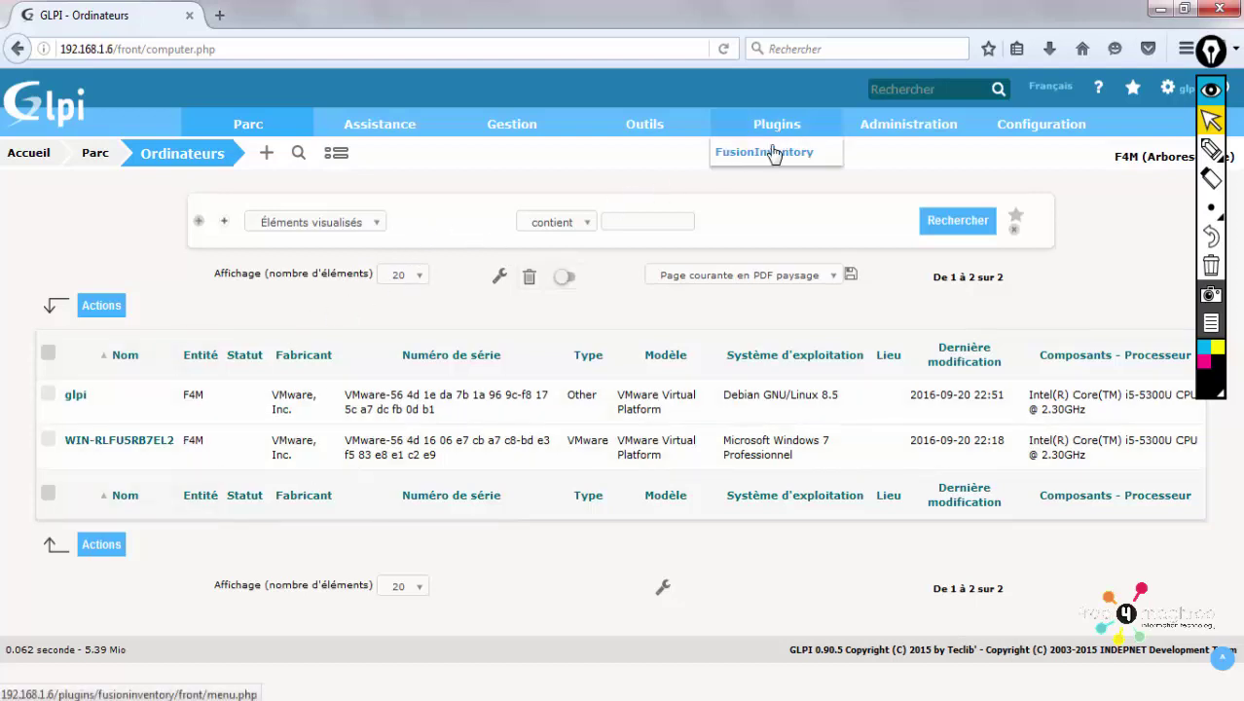
left_click(773, 156)
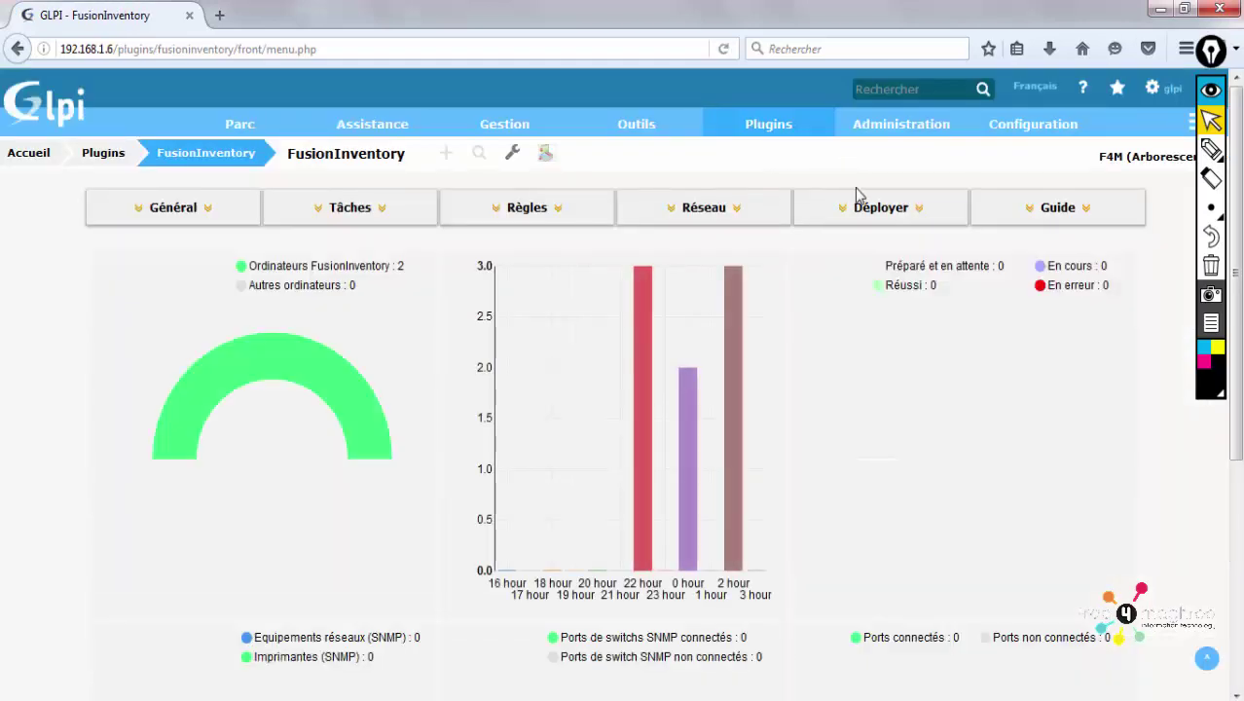
Start a new IP range under Réseau > Plage IP named Plage_IP_Cisco
mouse_move(723, 212)
left_click(688, 253)
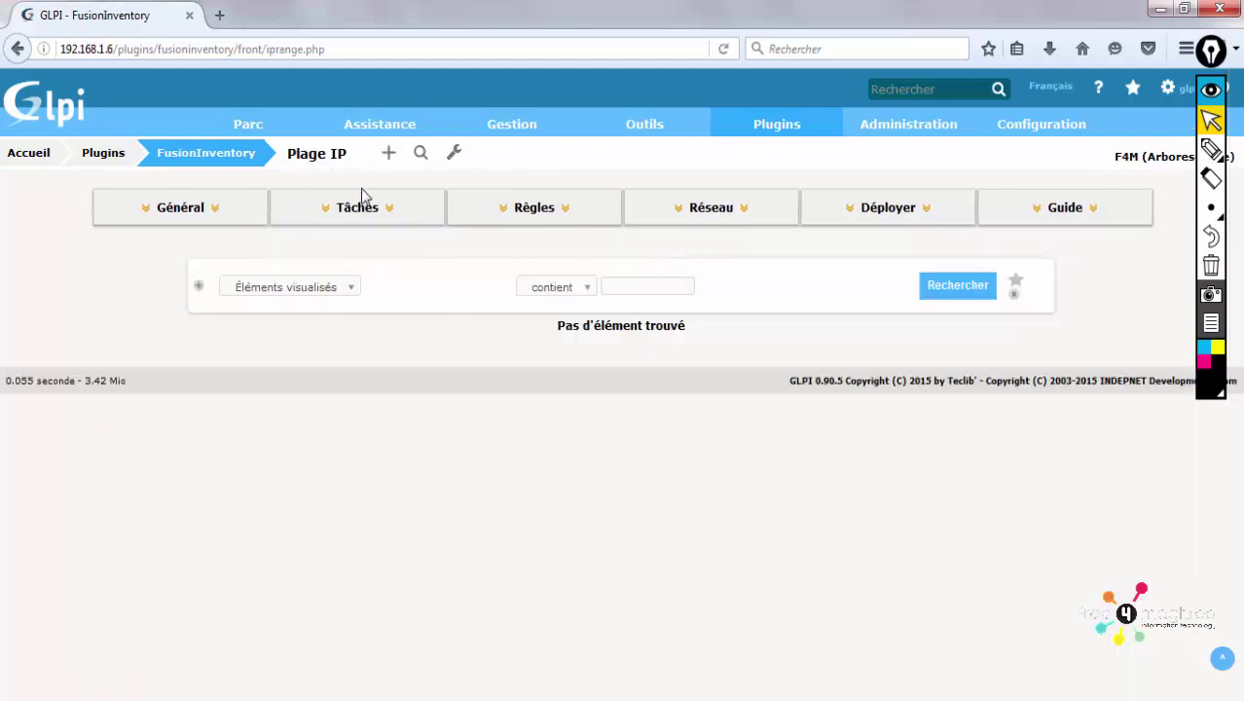
mouse_move(362, 204)
left_click(389, 153)
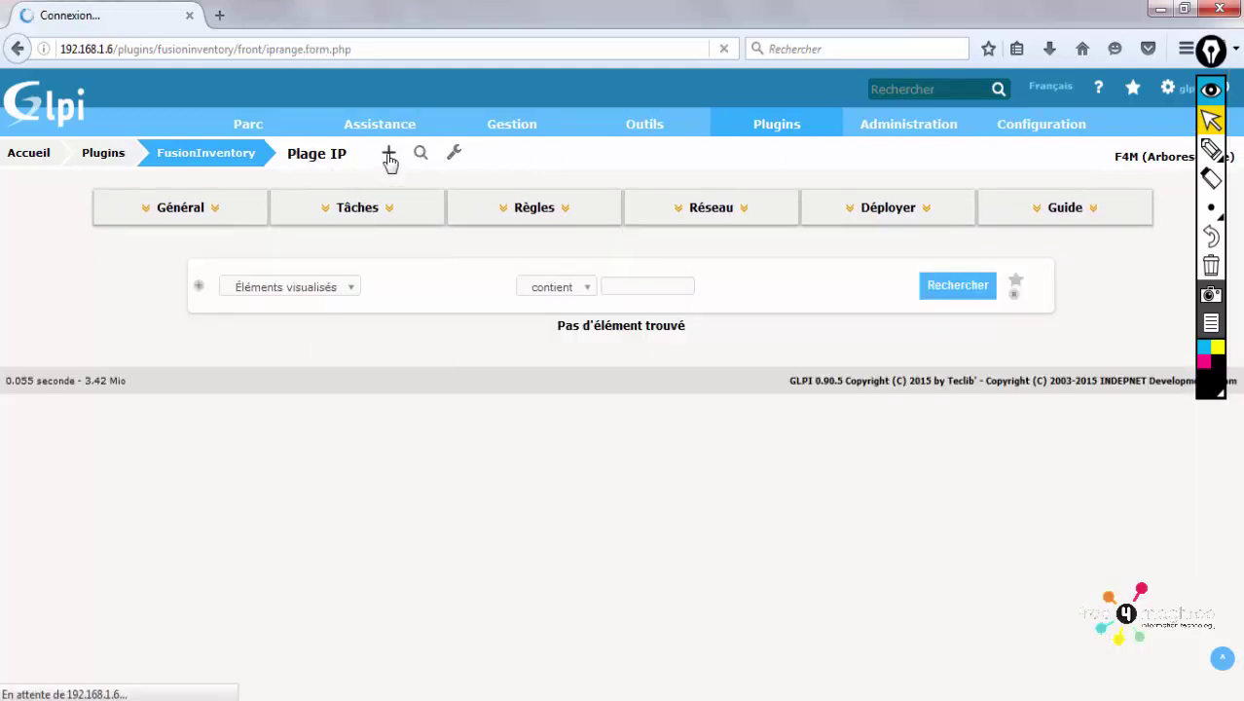
left_click(788, 355)
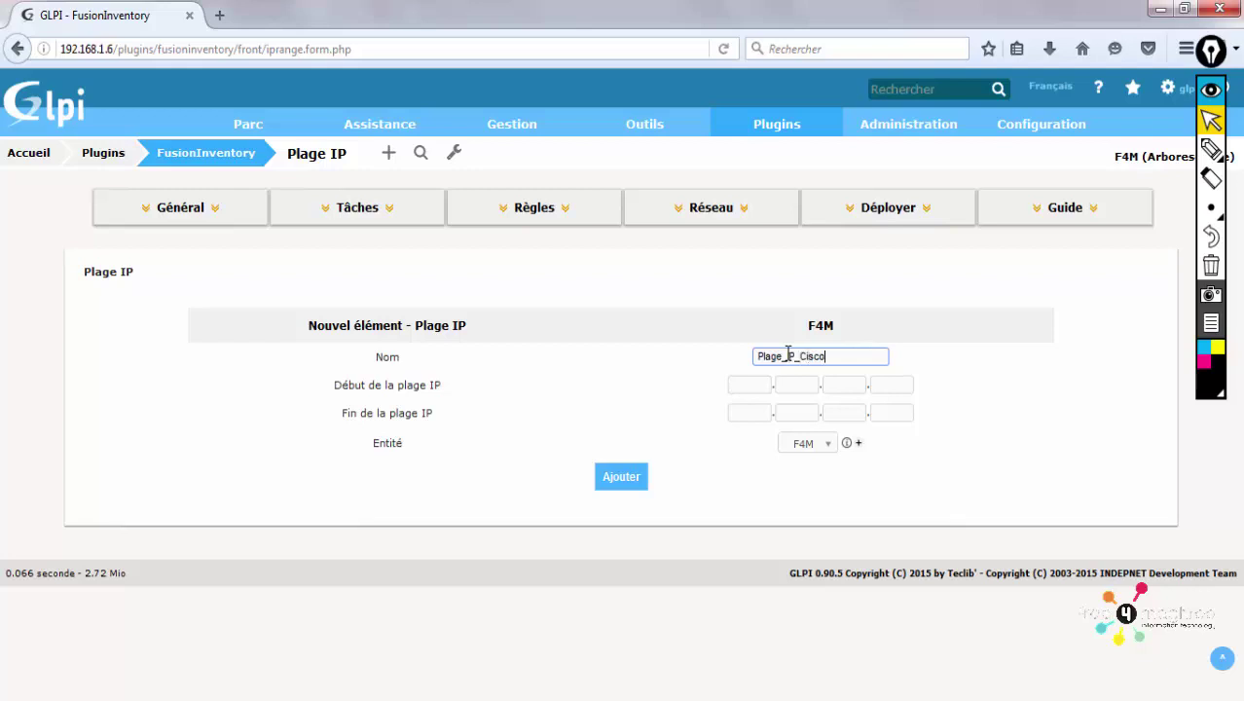
Set the range's start address to 192.168.1.1 and end address to 192.168.1.20
left_click(748, 384)
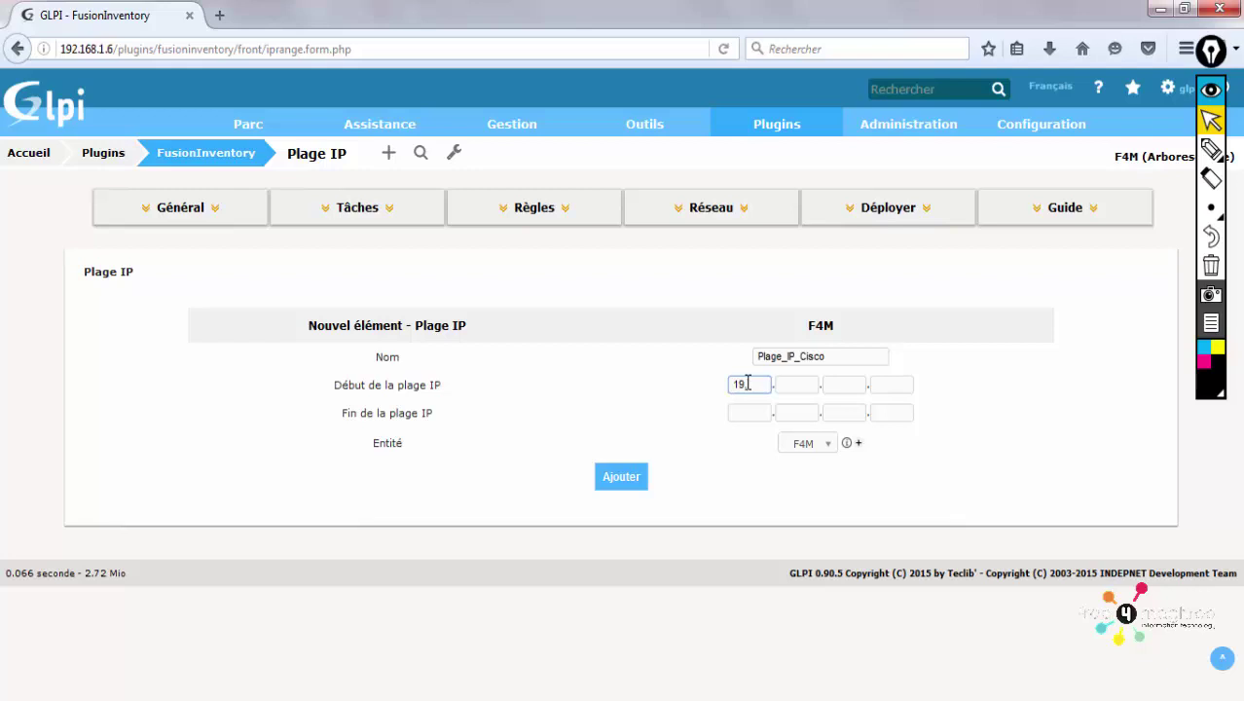
type("192")
key("Tab")
type("1")
key("Tab")
type("1")
key("Tab")
type("1")
key("Tab")
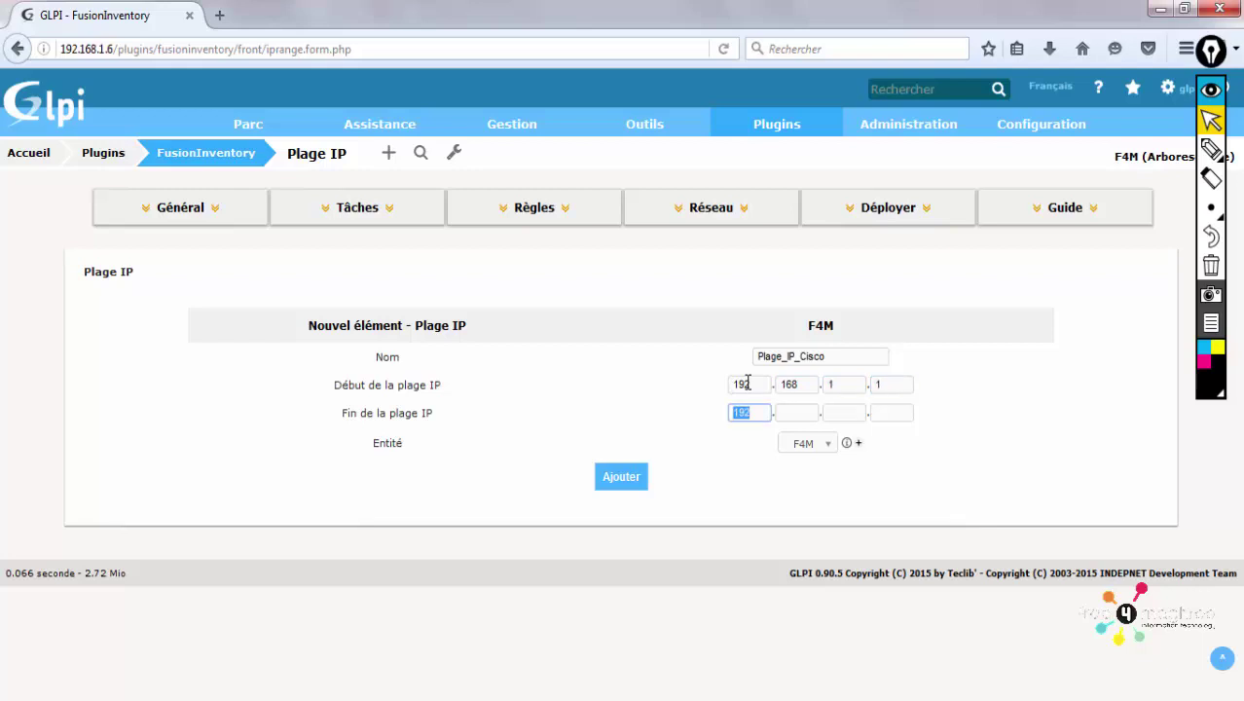
key("Tab")
key("Tab")
key("Tab")
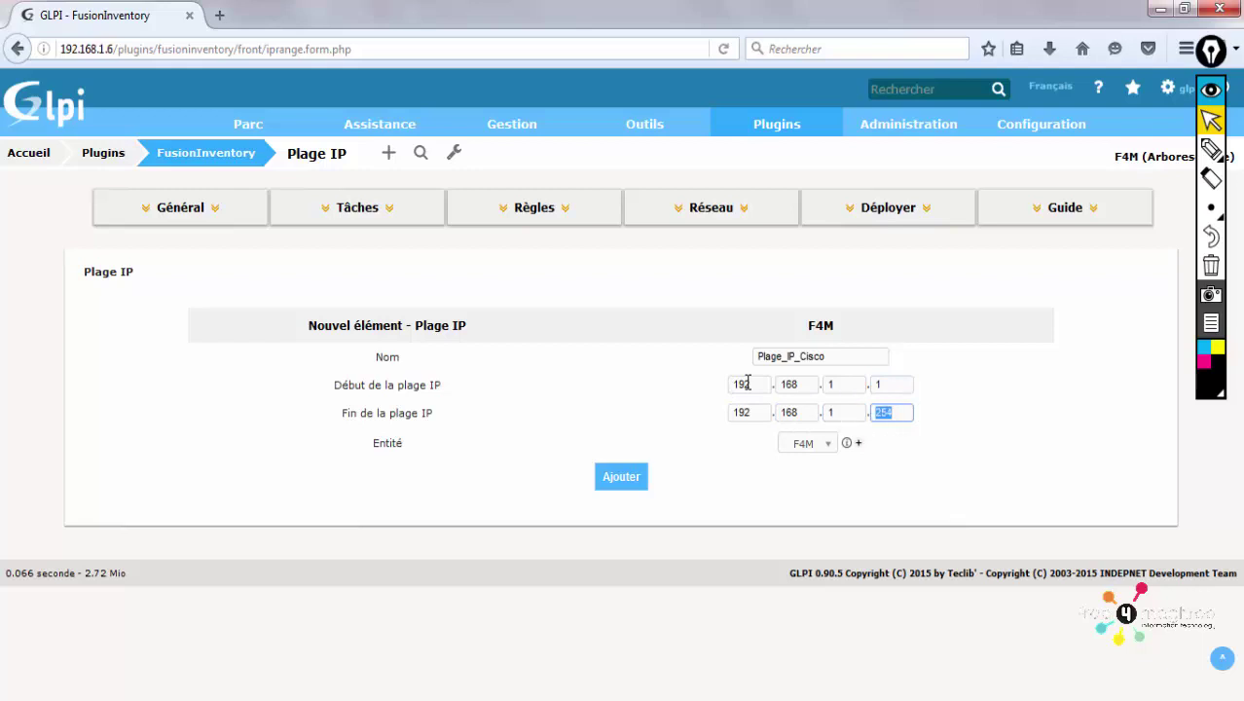
key("BackSpace")
Keep F4M as the entity and add the IP range
left_click(828, 444)
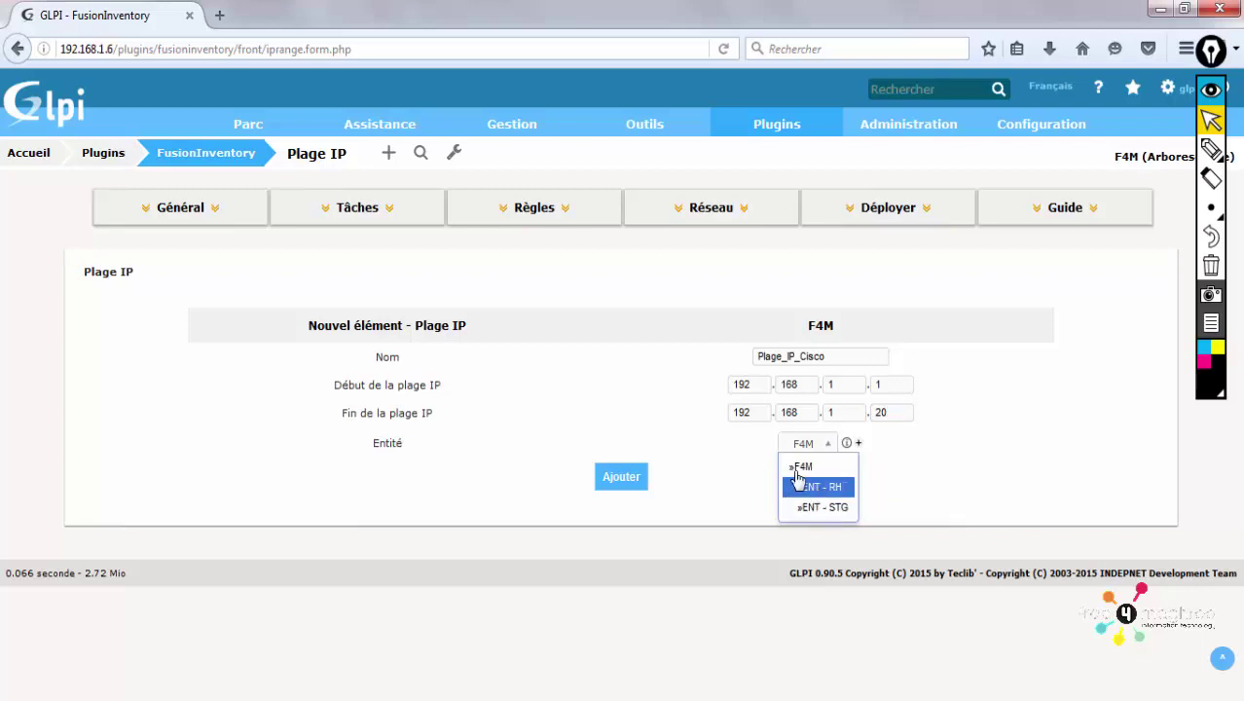
left_click(802, 467)
left_click(637, 480)
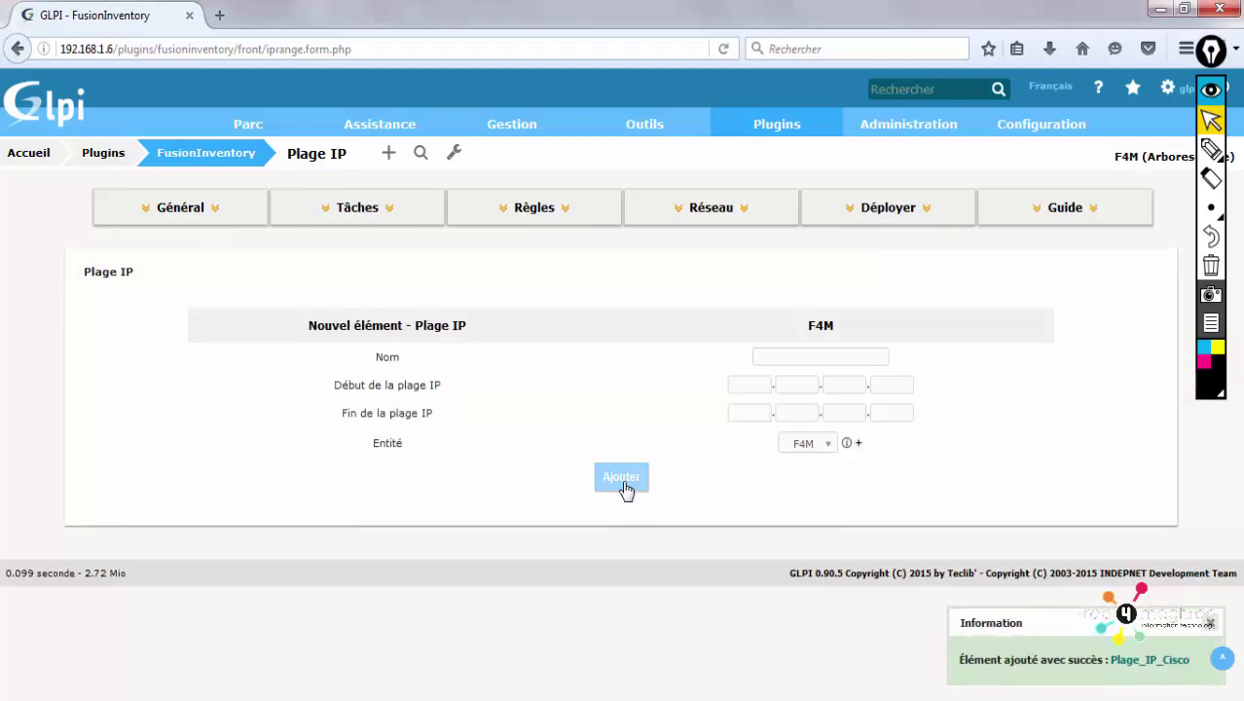
Open the Plage_IP_Cisco IP range and show its SNMP authentication tab
mouse_move(752, 230)
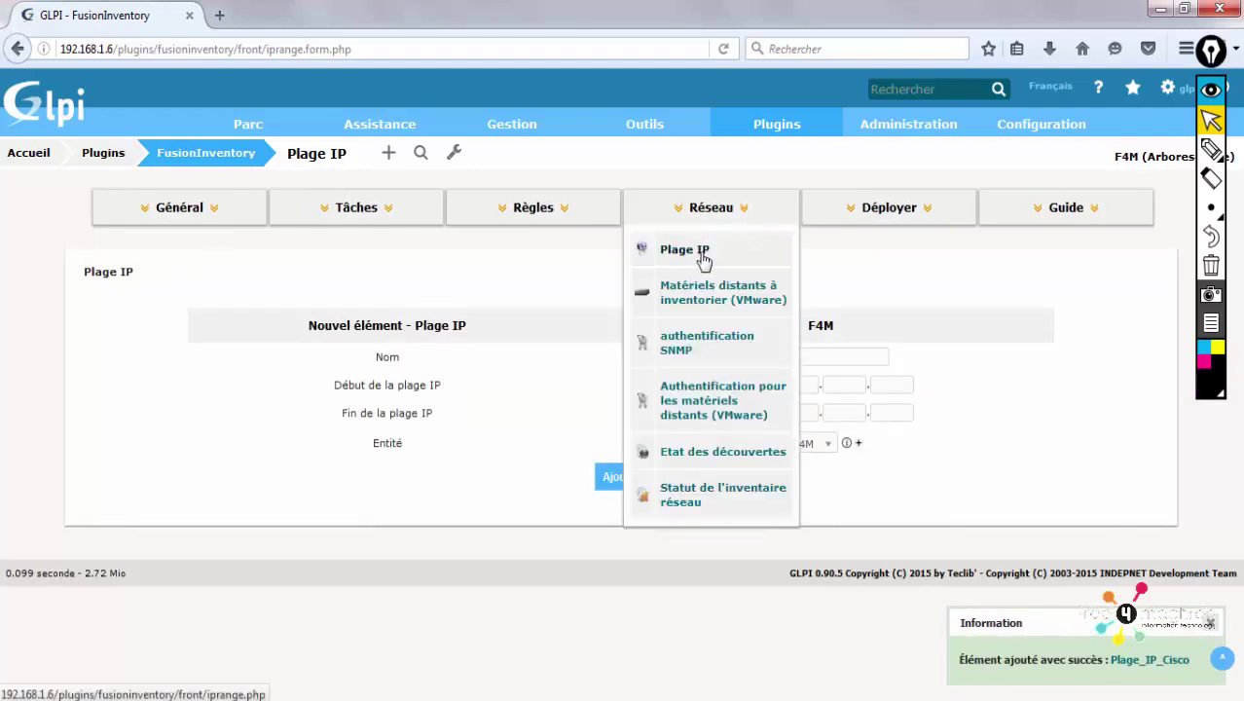
left_click(708, 256)
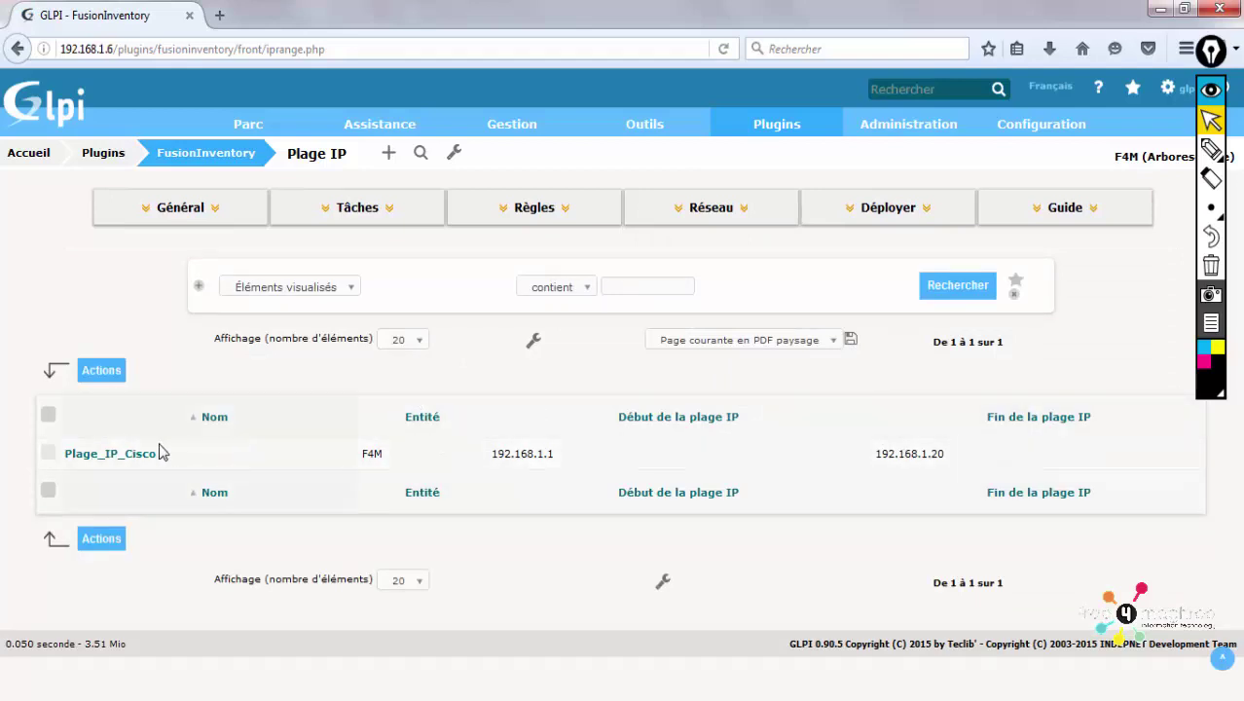
left_click(138, 458)
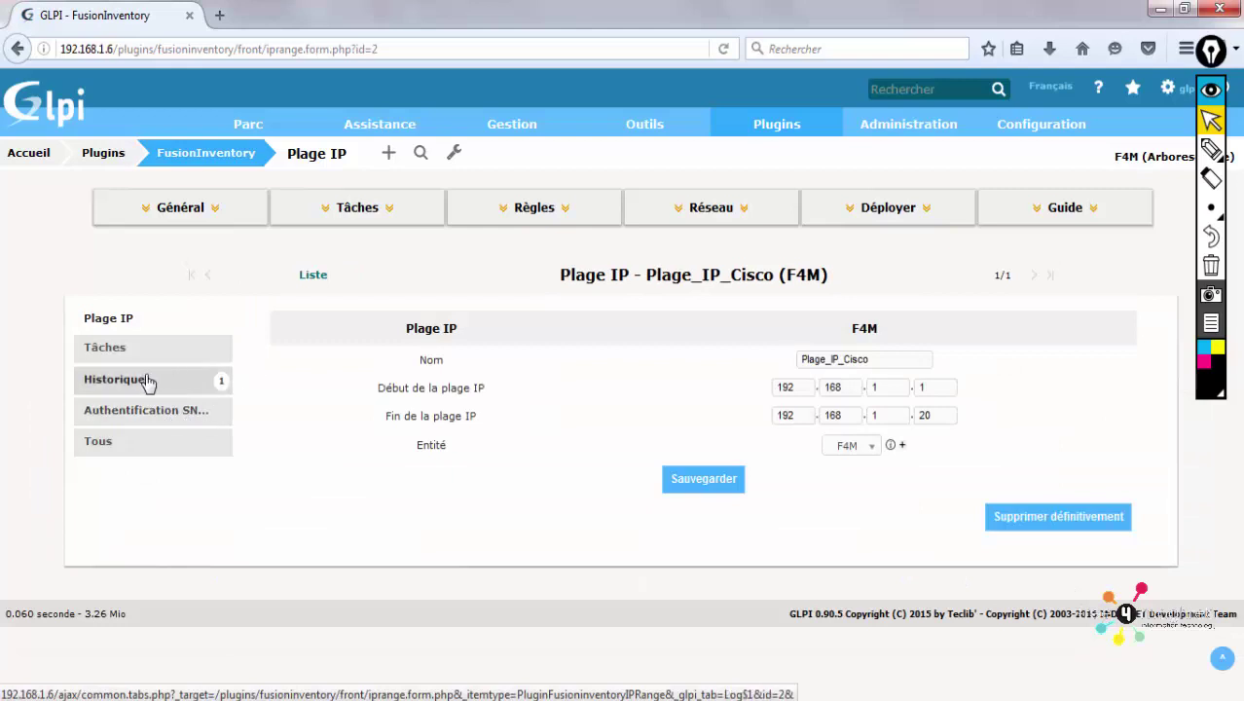
left_click(160, 347)
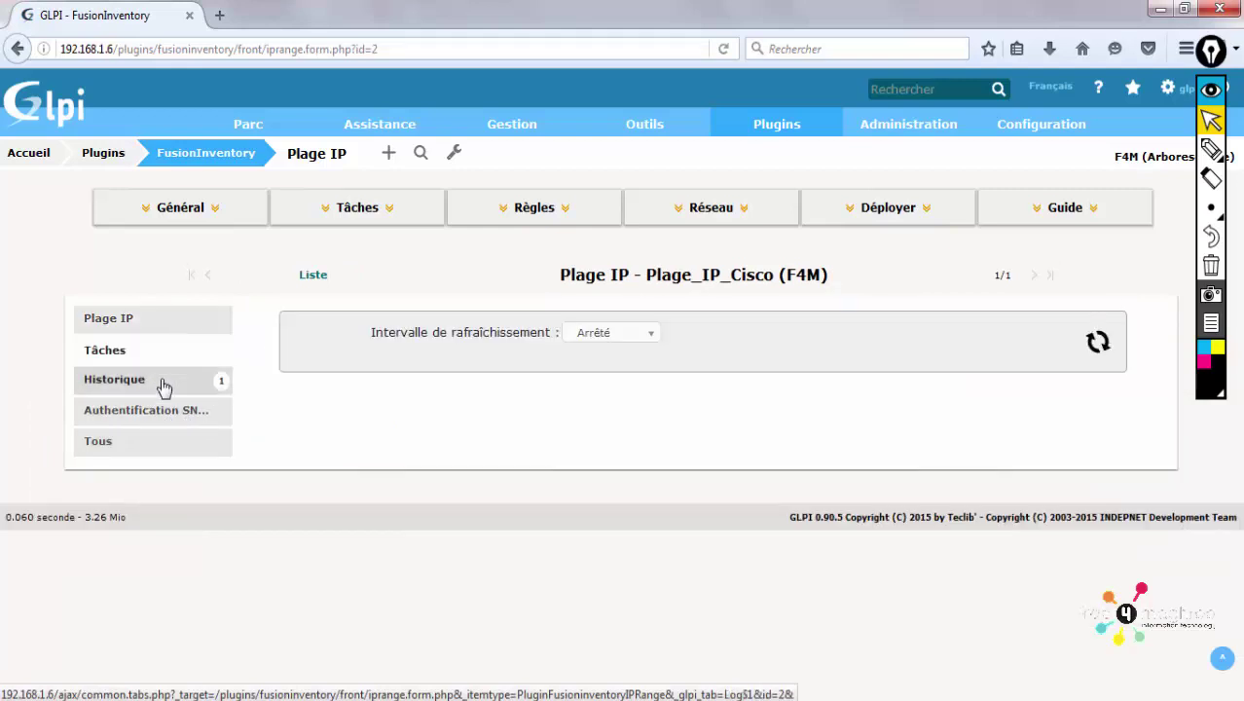
left_click(158, 382)
left_click(170, 413)
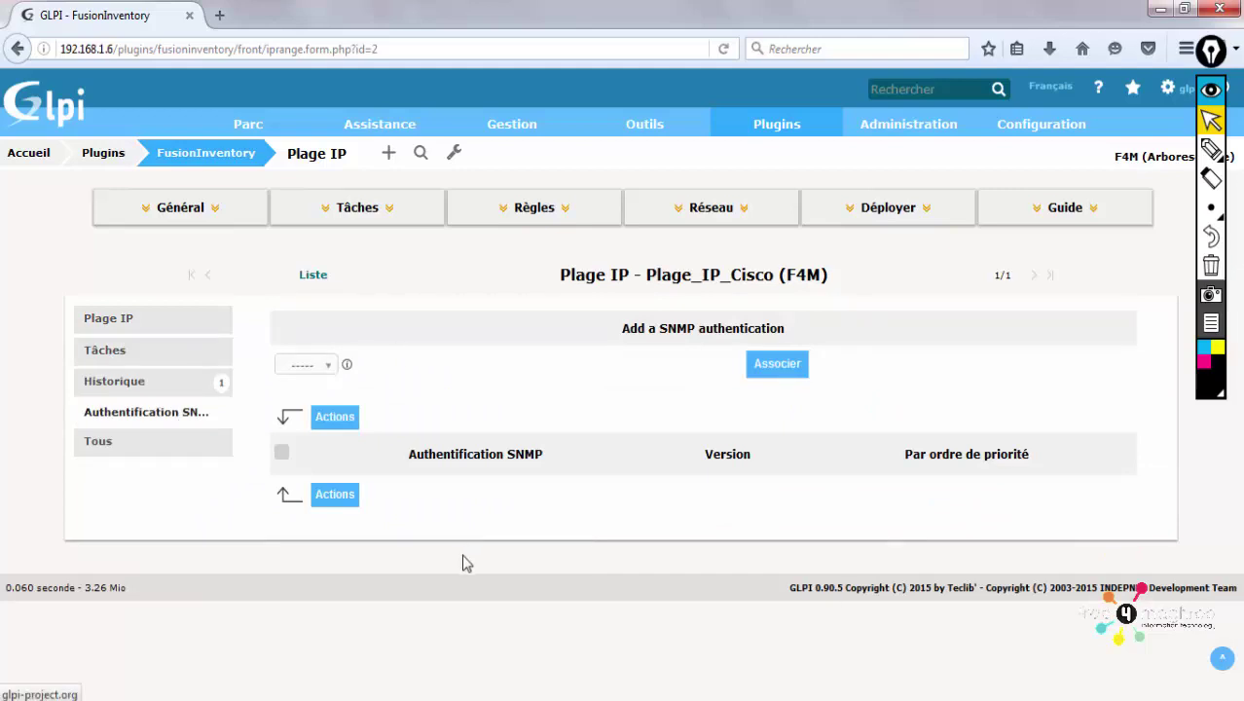
Associate Public community v1 and then Public community v2c with the range
left_click(299, 367)
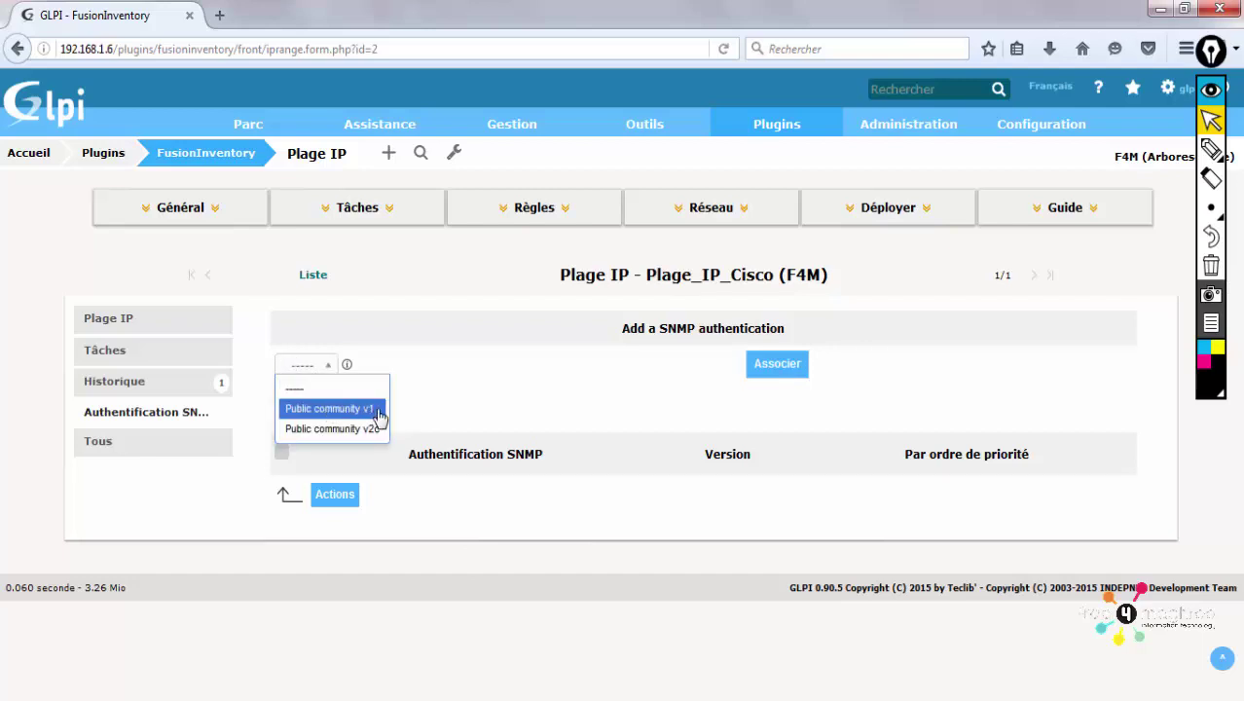
left_click(350, 408)
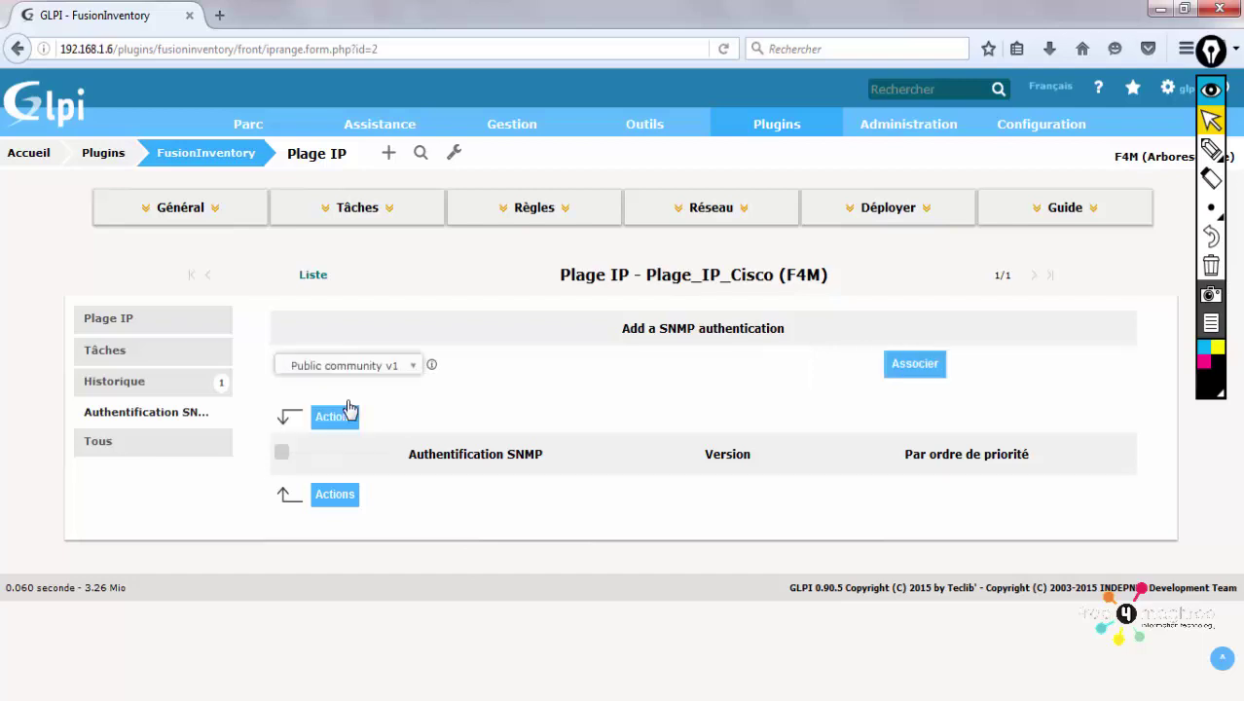
left_click(901, 368)
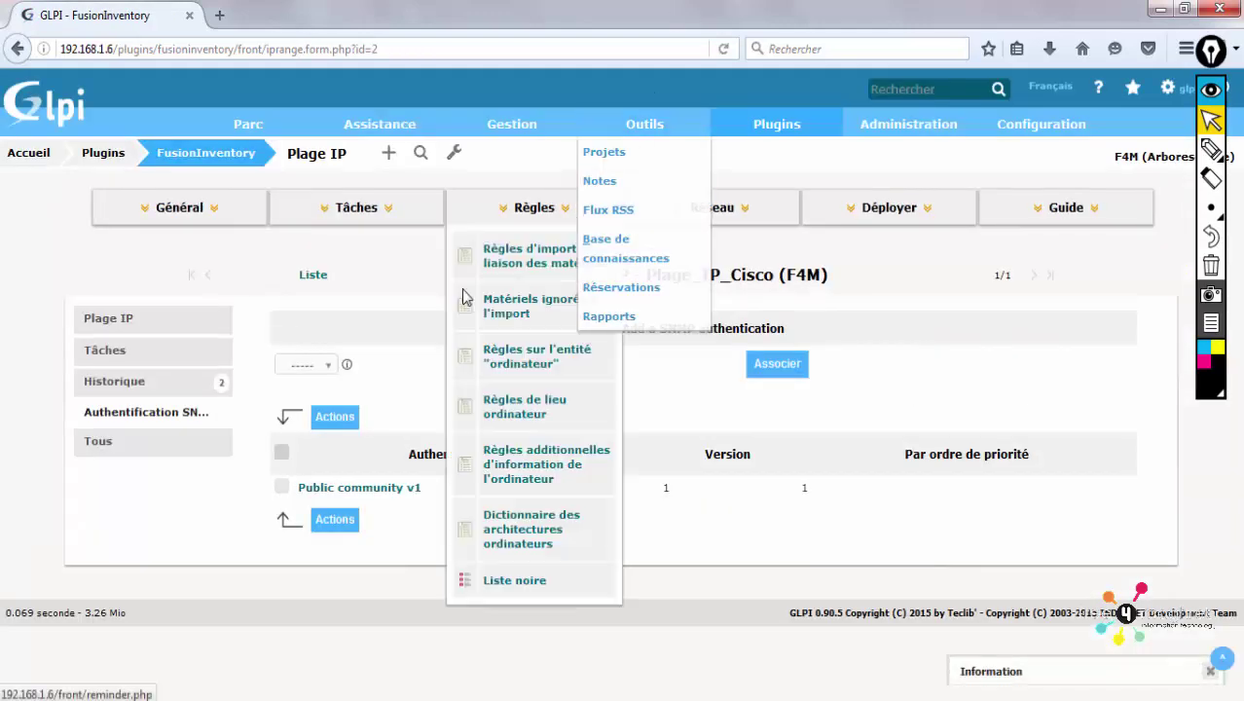
left_click(321, 361)
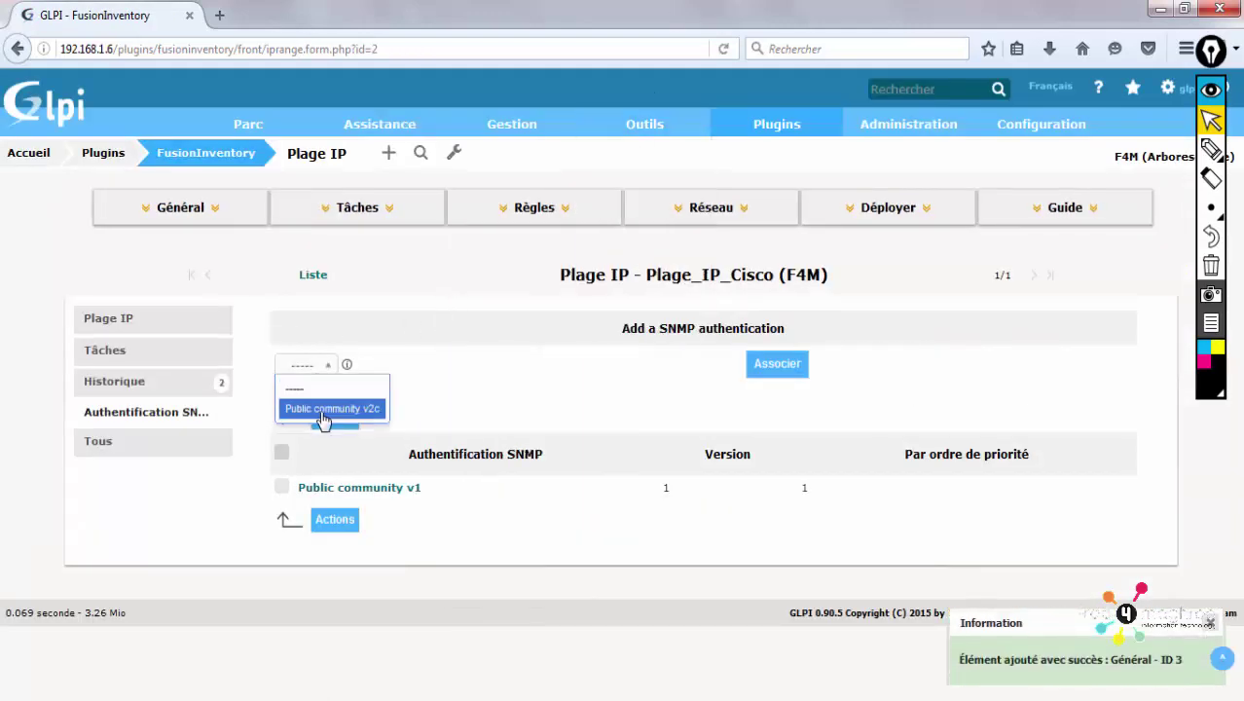
left_click(321, 413)
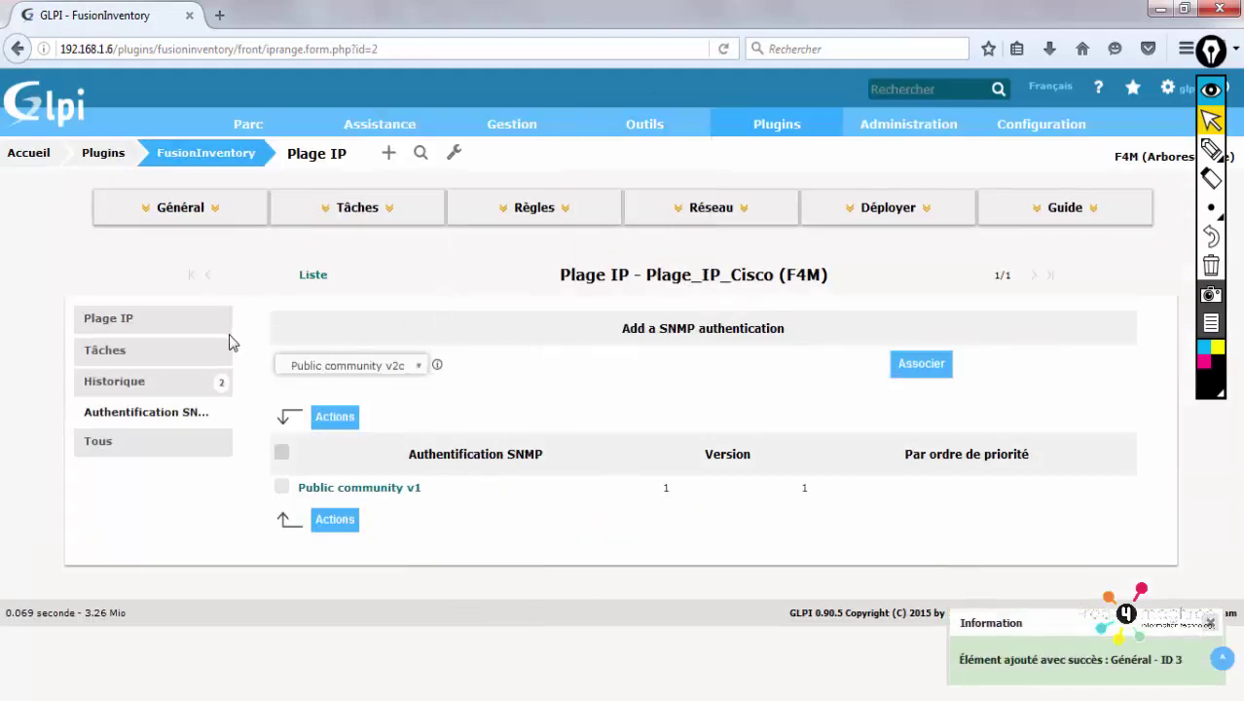
left_click(921, 365)
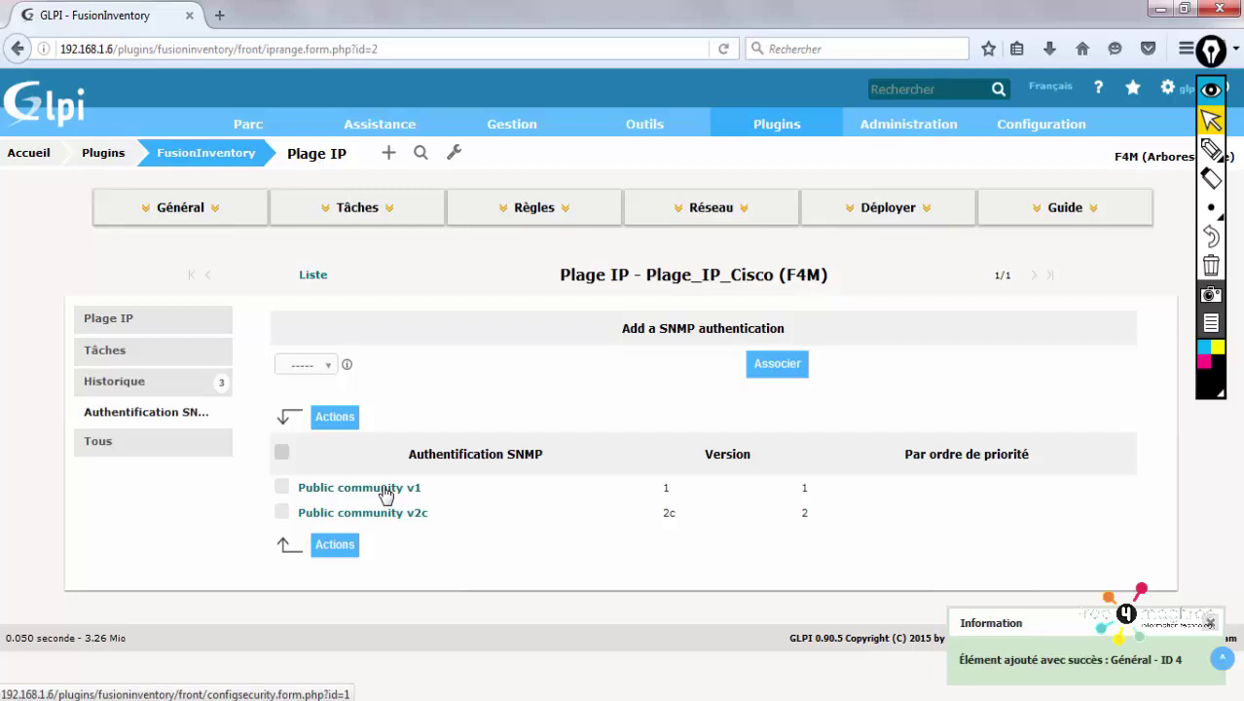
Open Public community v1, confirm its community is cisco, and save it
right_click(395, 495)
left_click(413, 501)
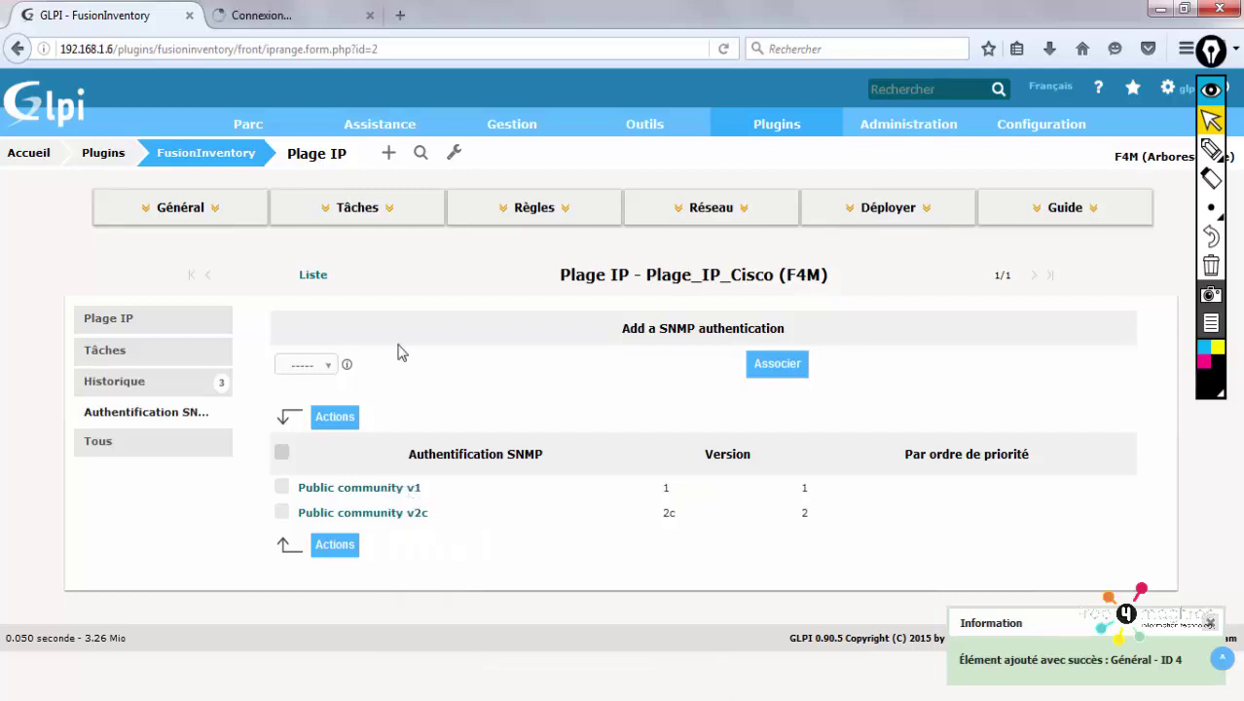
left_click(387, 21)
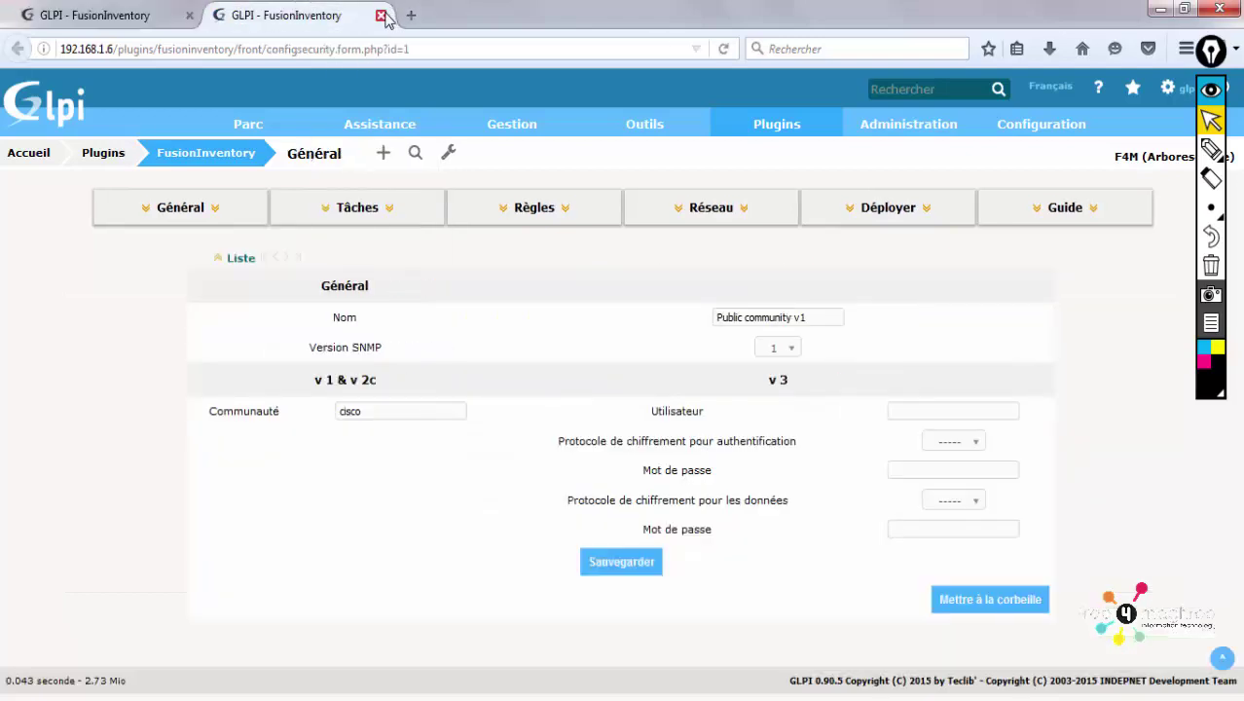
left_click(381, 15)
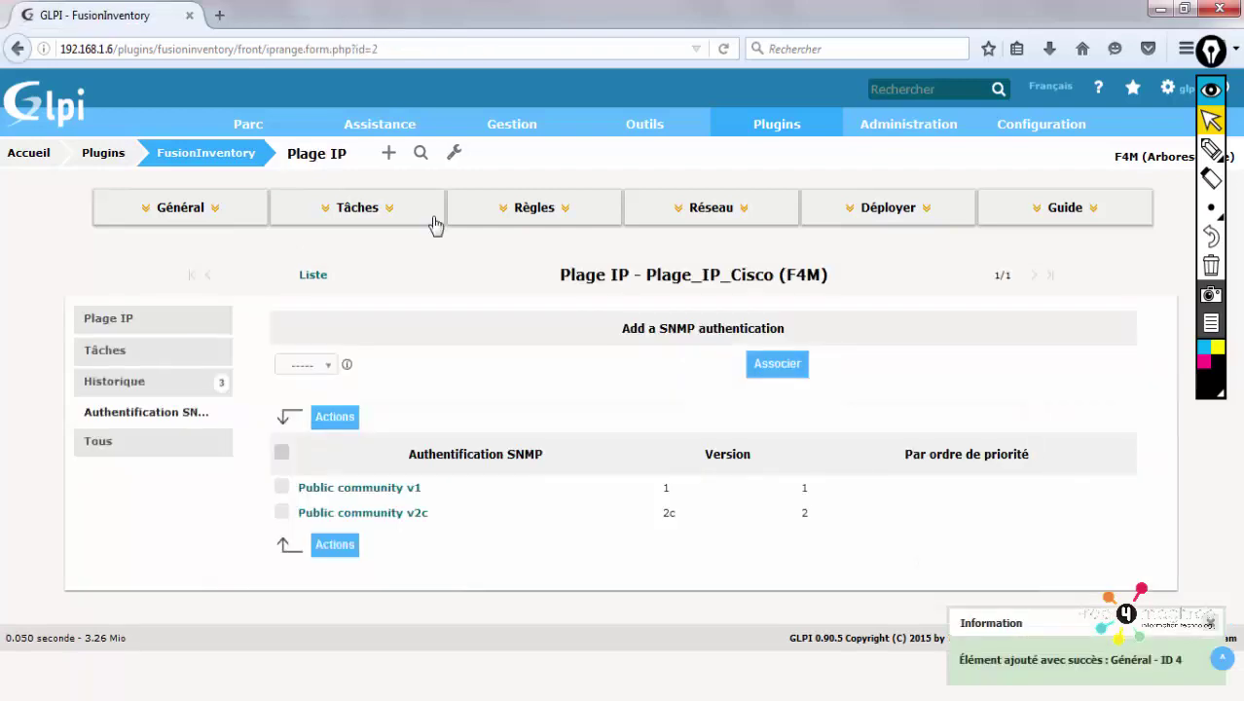
left_click(399, 492)
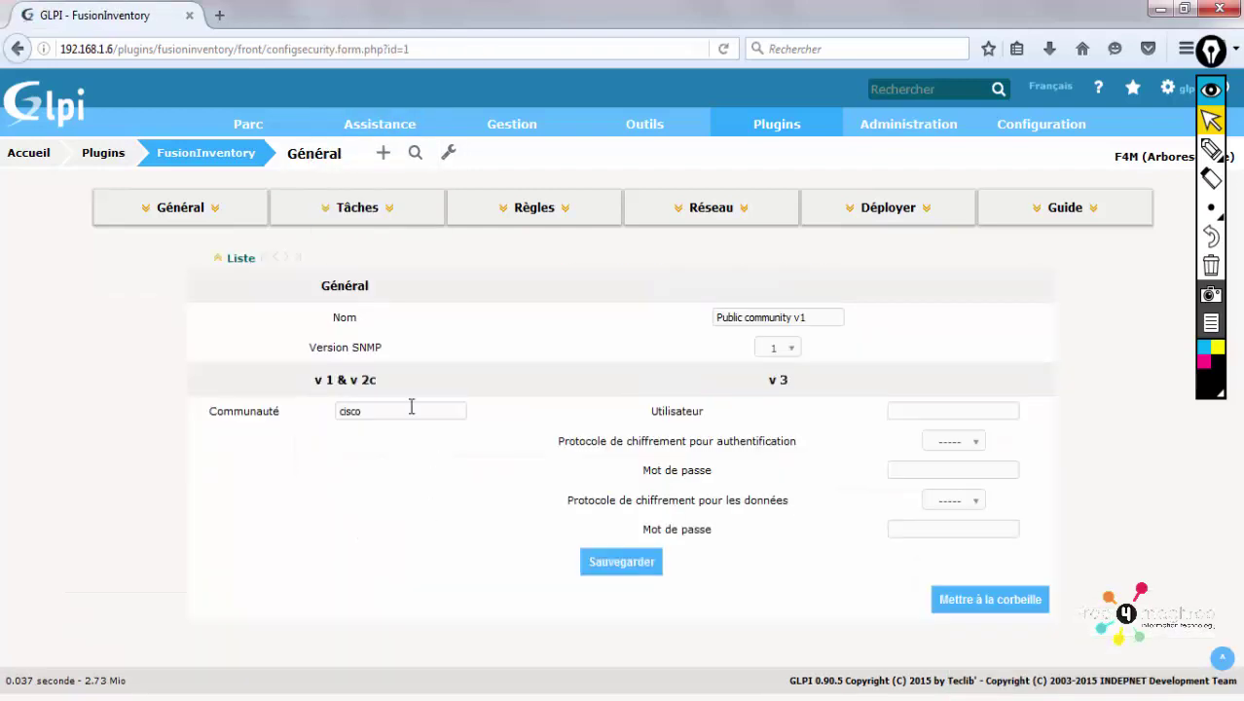
double_click(412, 407)
left_click(417, 438)
double_click(394, 409)
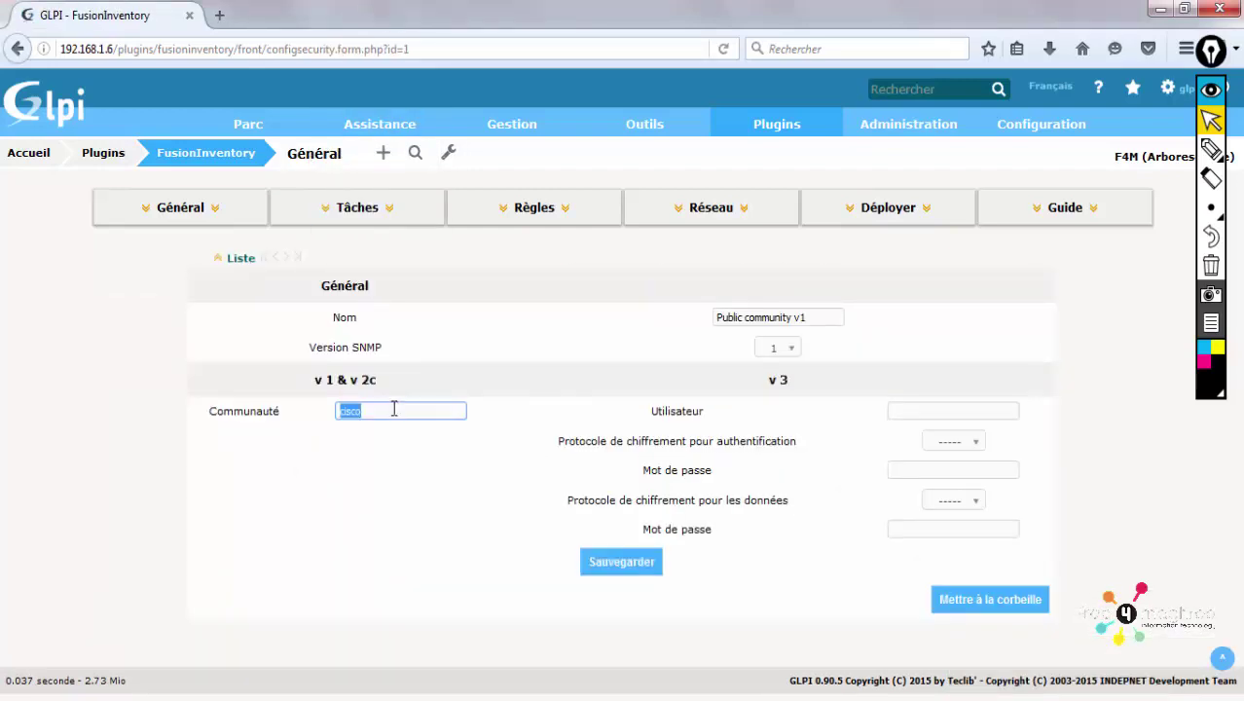
left_click(377, 414)
double_click(337, 415)
double_click(384, 412)
left_click(585, 563)
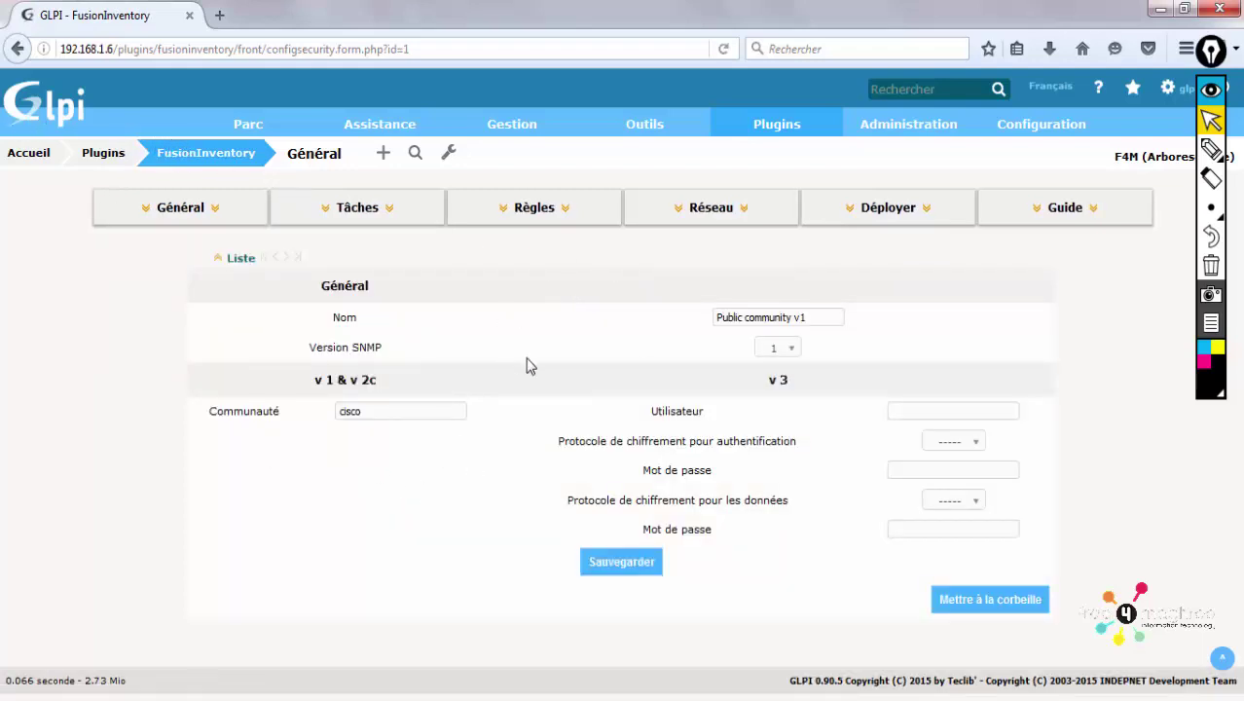
Check Public community v2c's community cisco via Plage_IP_Cisco, then switch to the Notepad notes
mouse_move(701, 206)
left_click(694, 257)
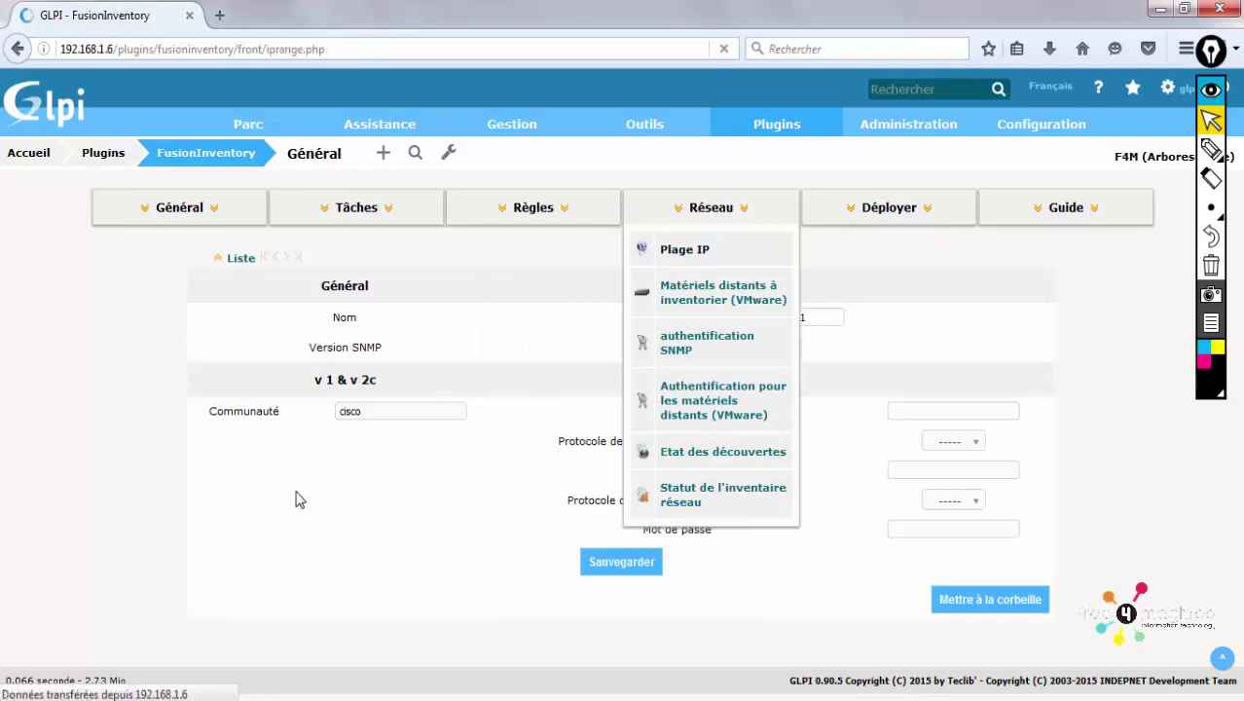
left_click(134, 454)
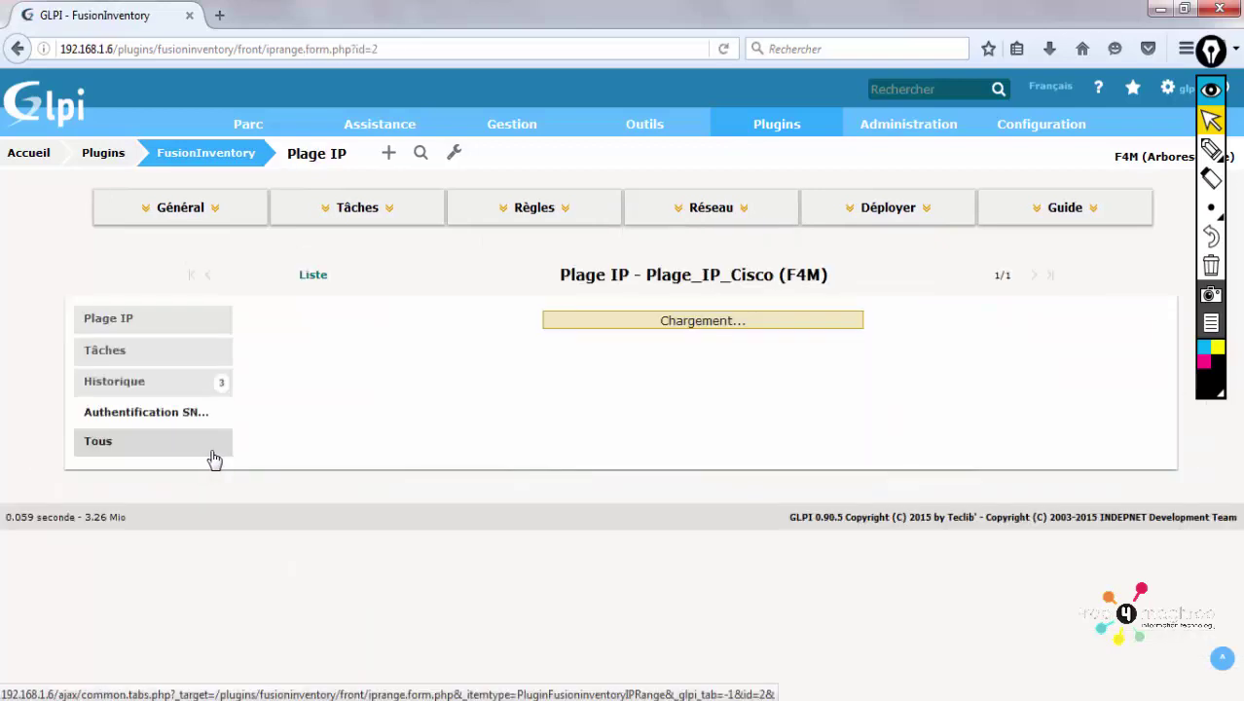
left_click(363, 516)
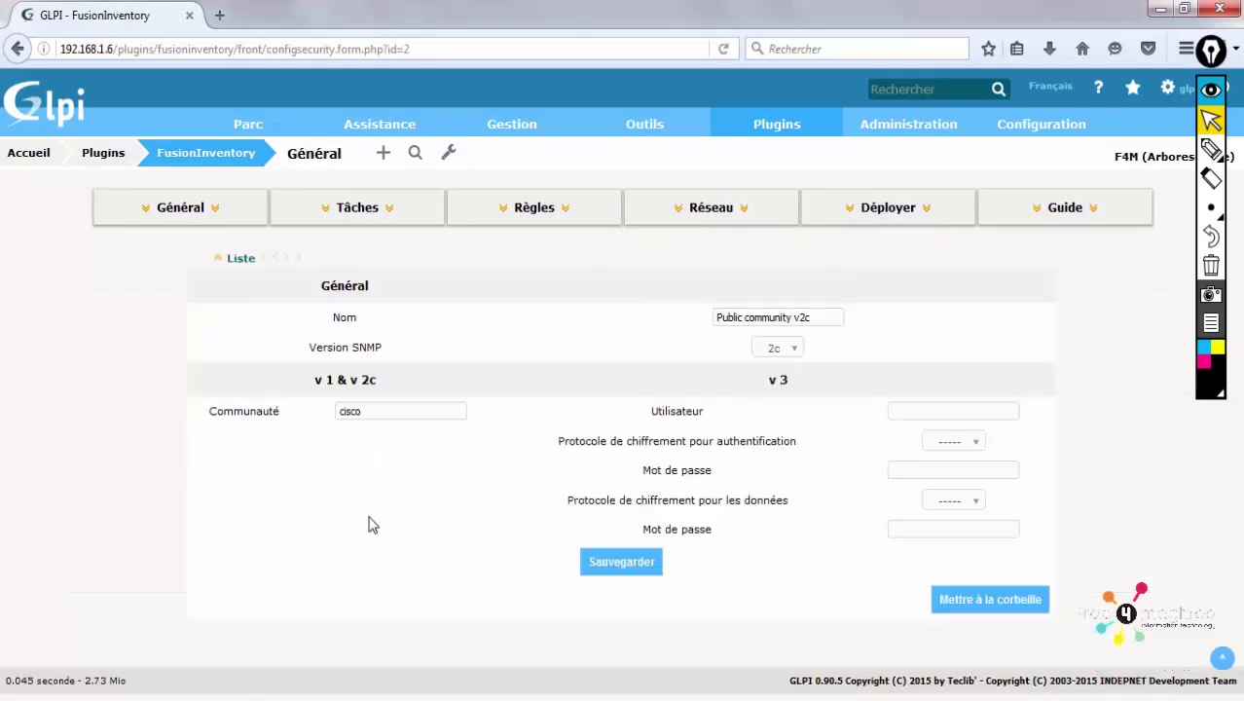
left_click_drag(382, 410, 310, 399)
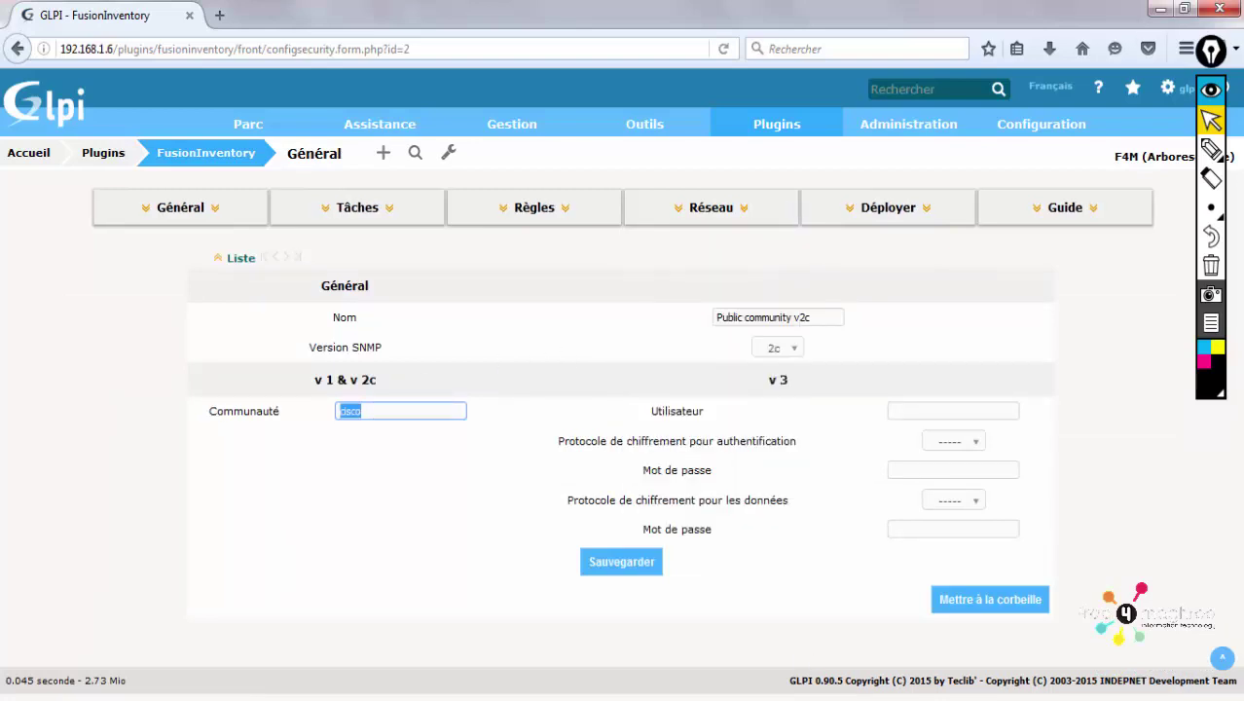
key("alt+Tab")
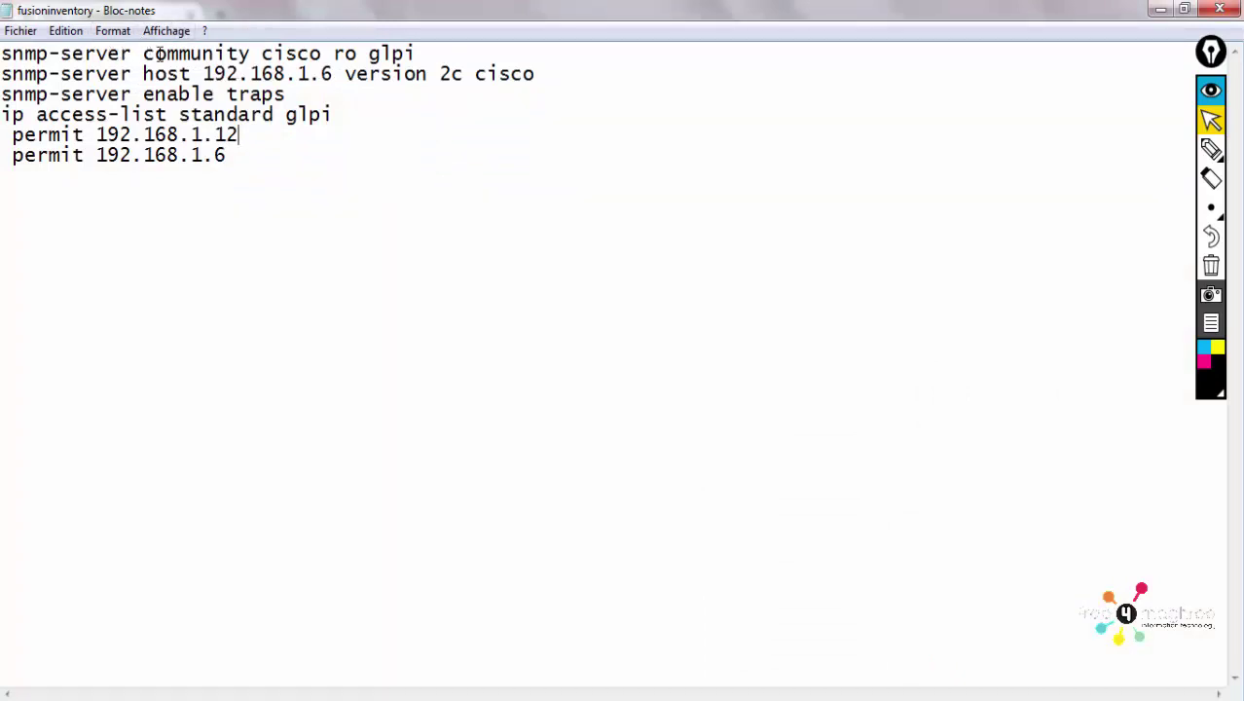
Confirm the community string 'cisco' in the router config and save the Public community v2c authentication
double_click(277, 54)
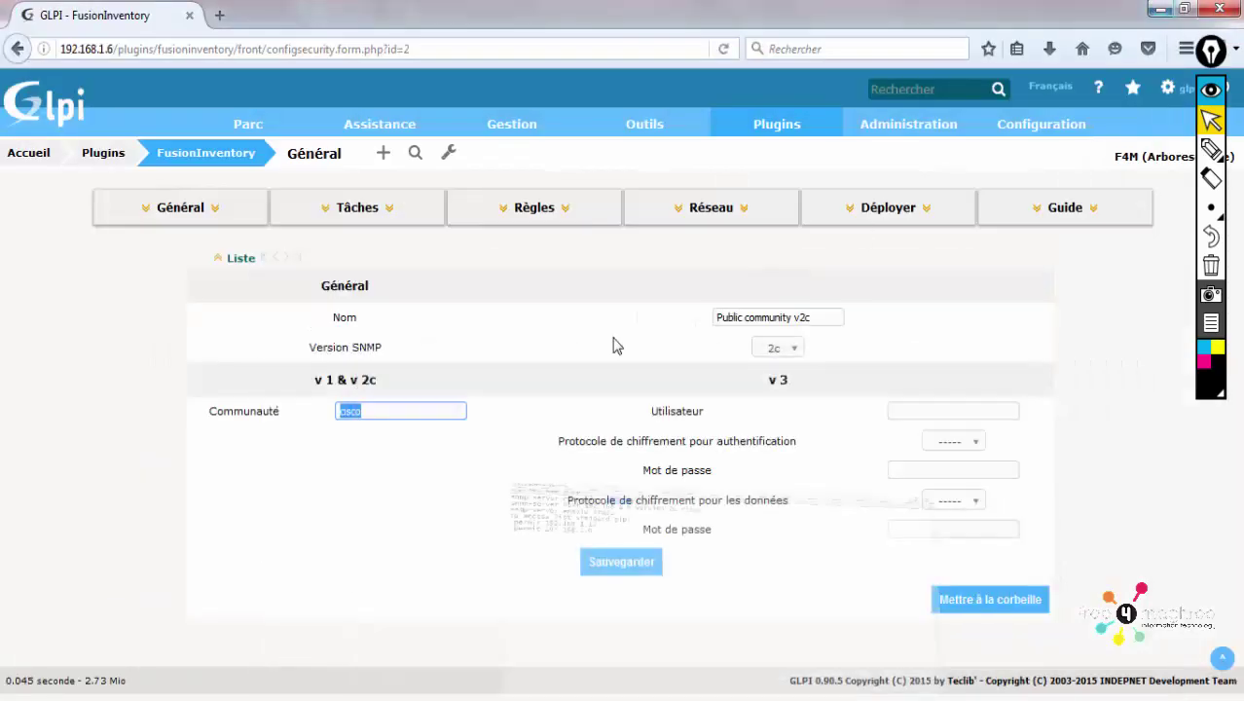
left_click(1160, 9)
left_click(628, 565)
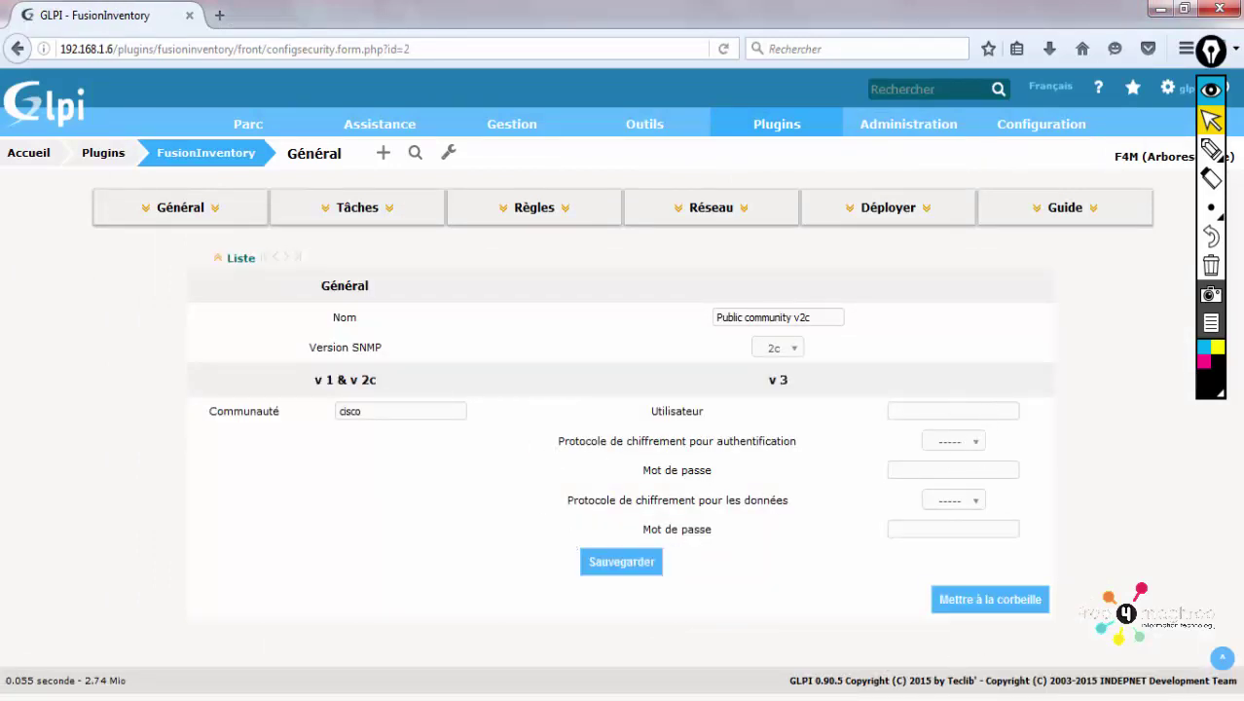
Review the main settings of the Plage_IP_Cisco IP range
mouse_move(380, 124)
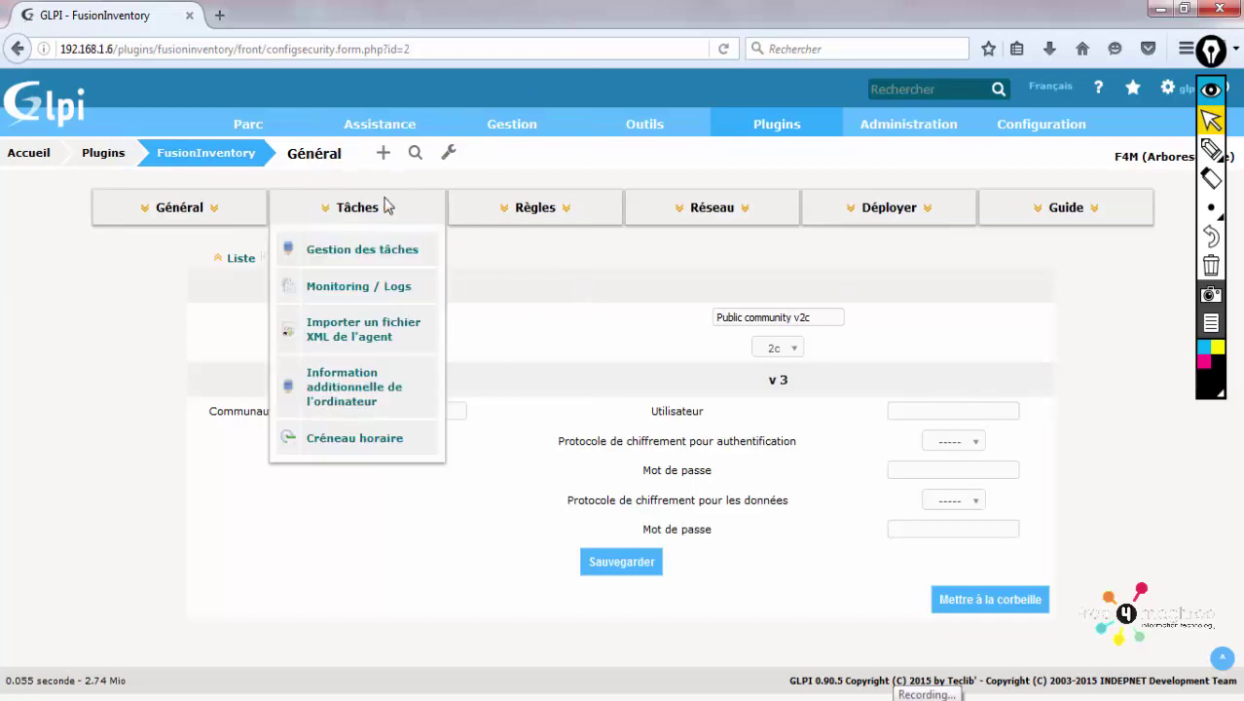
mouse_move(548, 231)
mouse_move(748, 236)
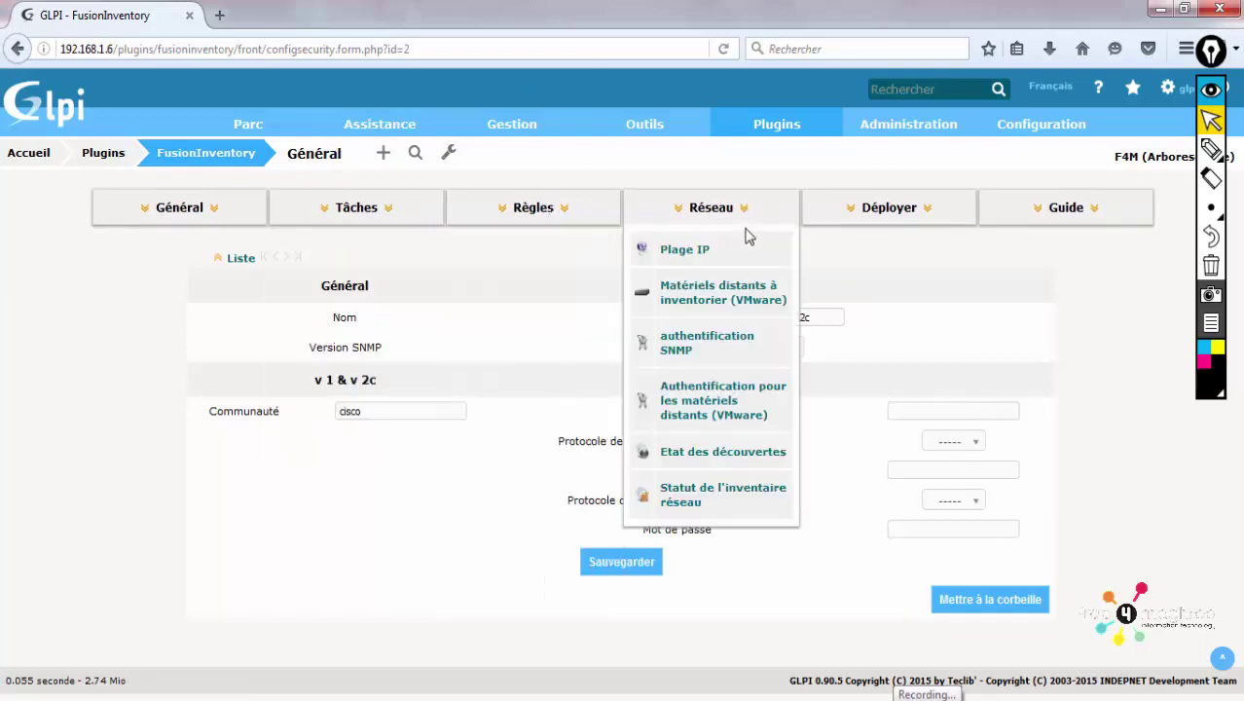
left_click(700, 251)
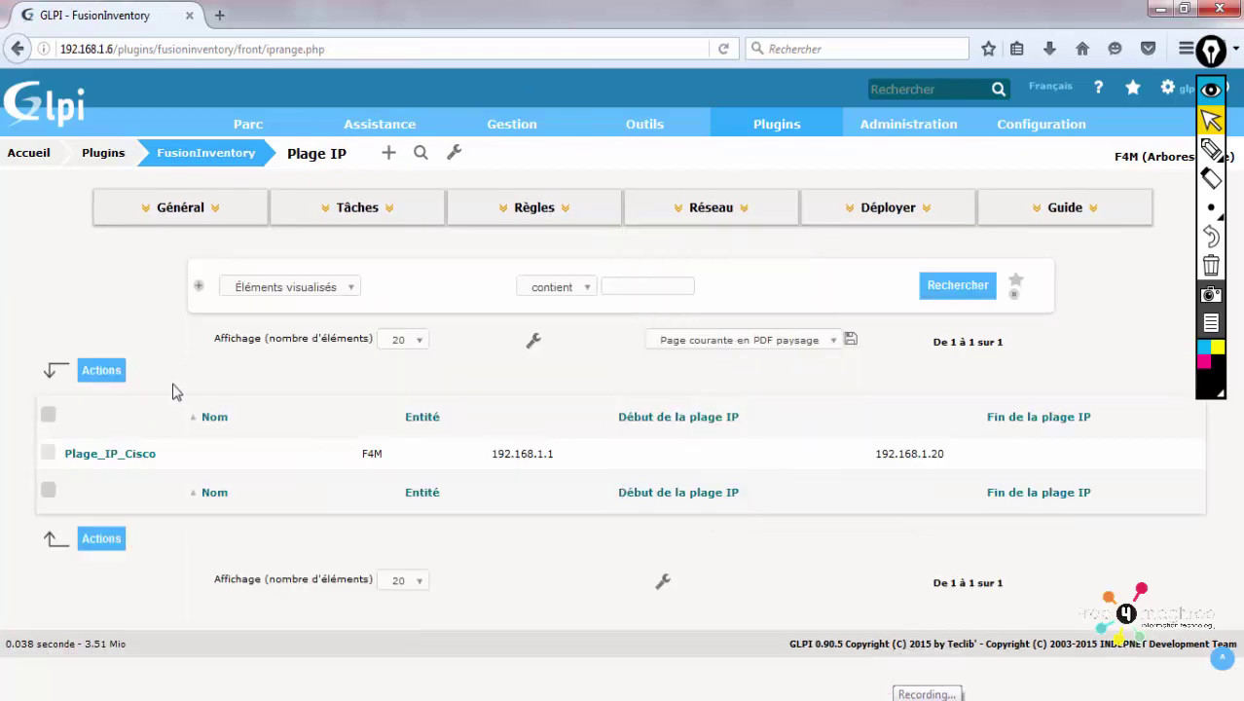
left_click(134, 457)
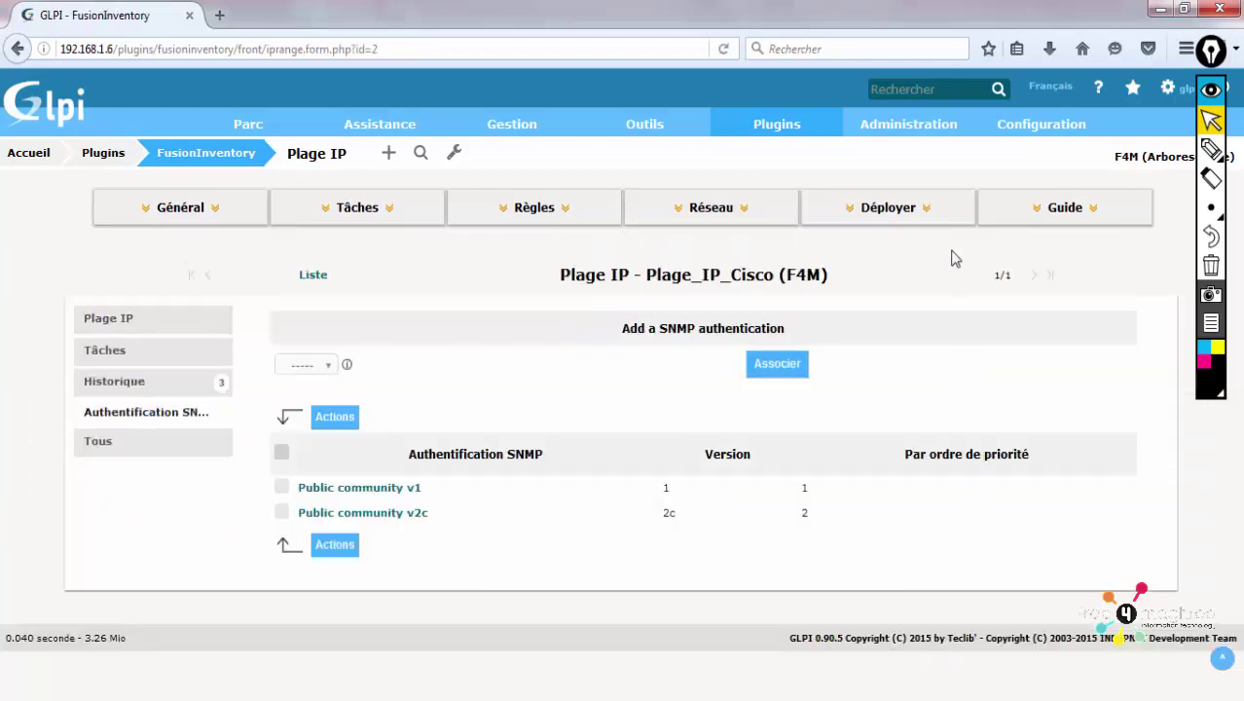
left_click(173, 324)
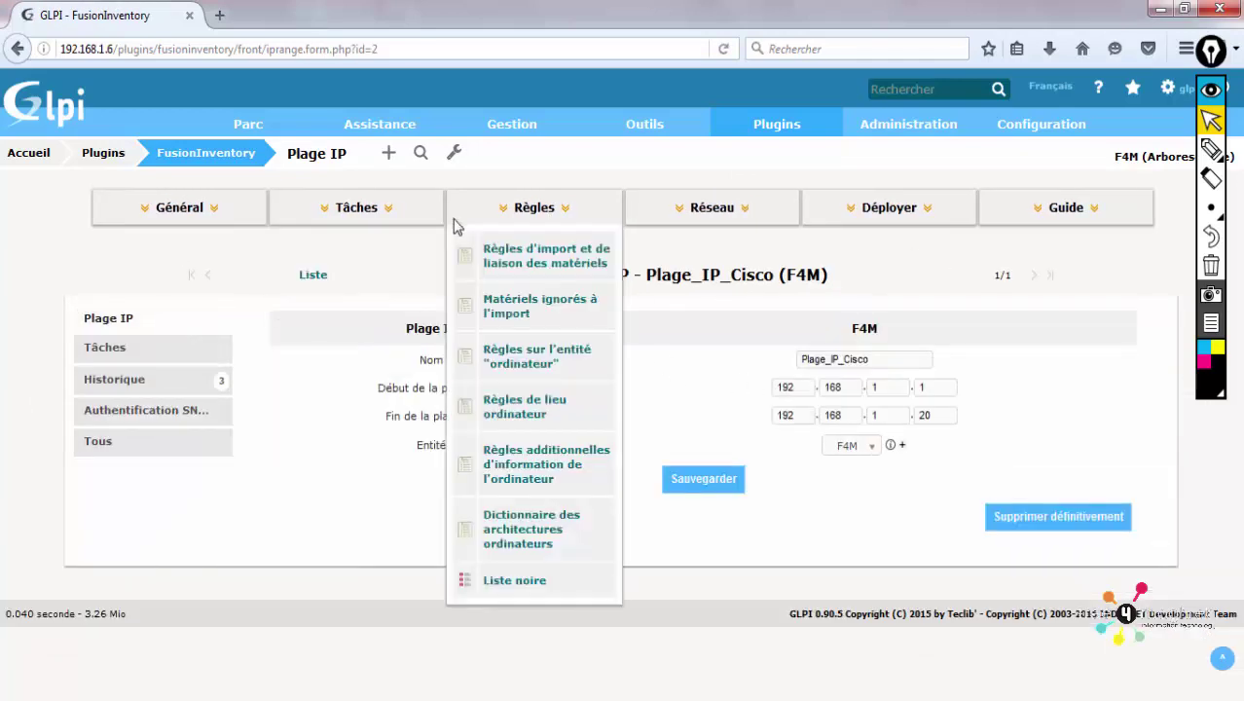
Create and save the task 'découverte réseau', copying its name into the comment
mouse_move(333, 223)
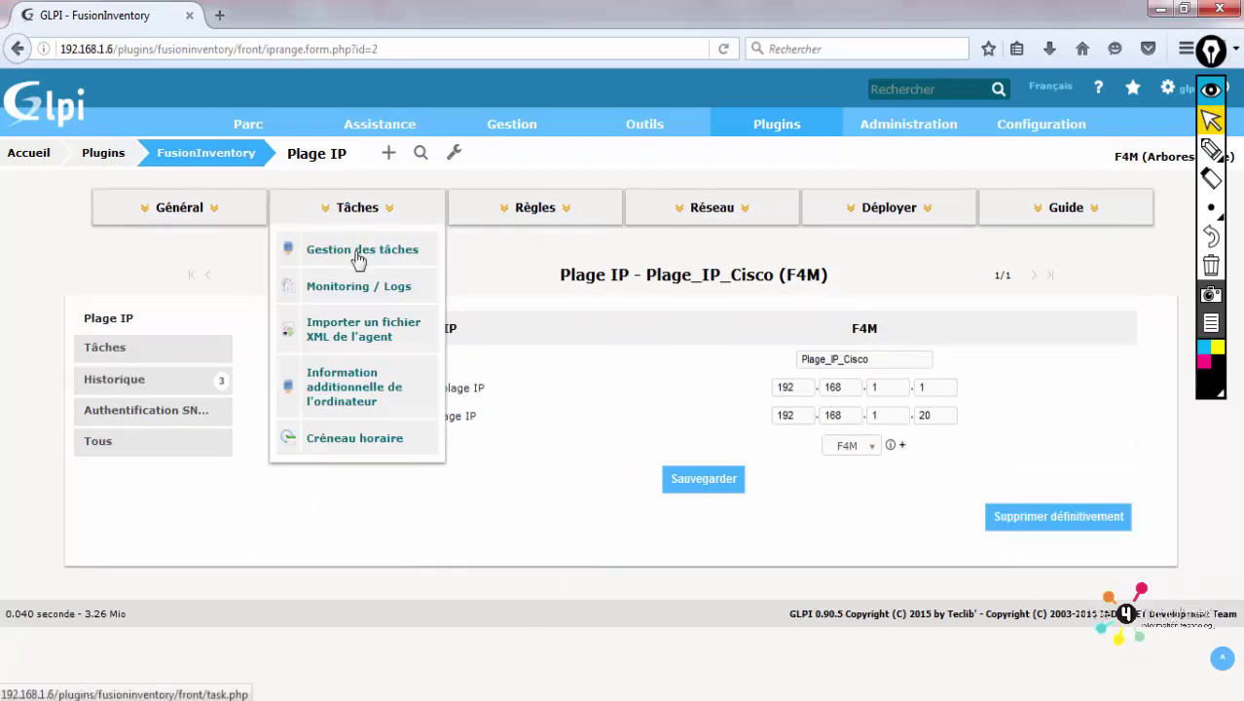
left_click(360, 252)
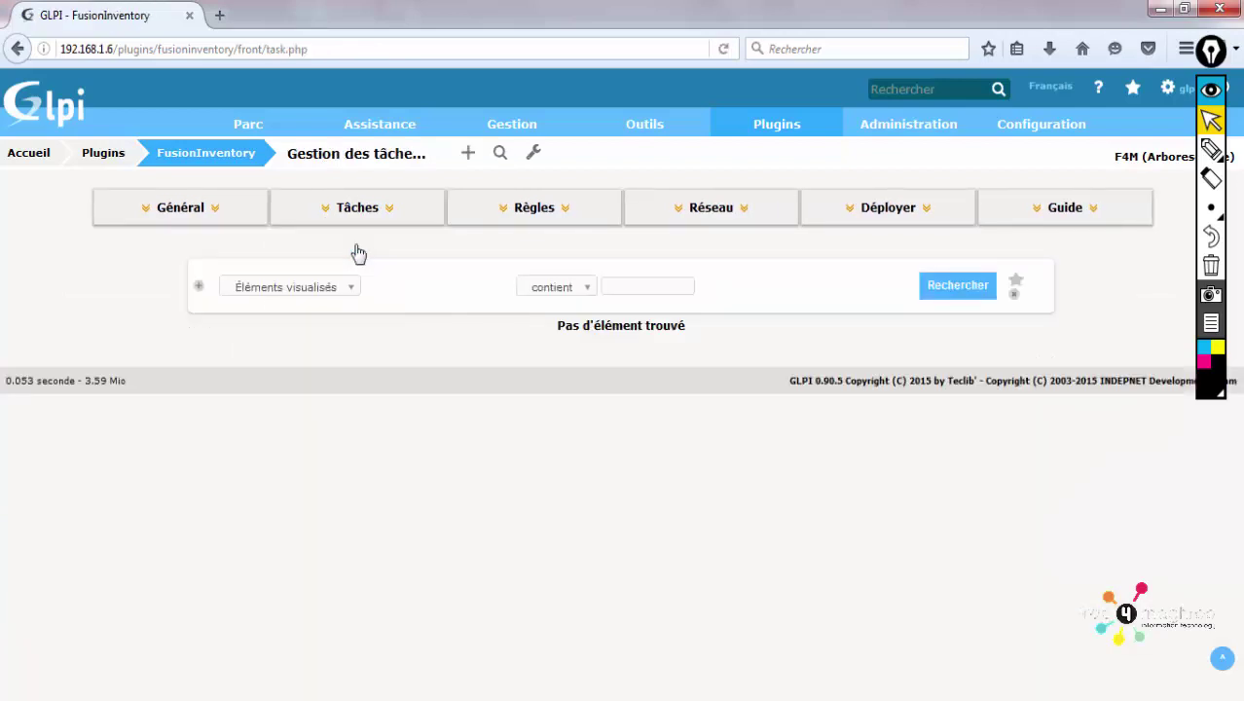
left_click(468, 153)
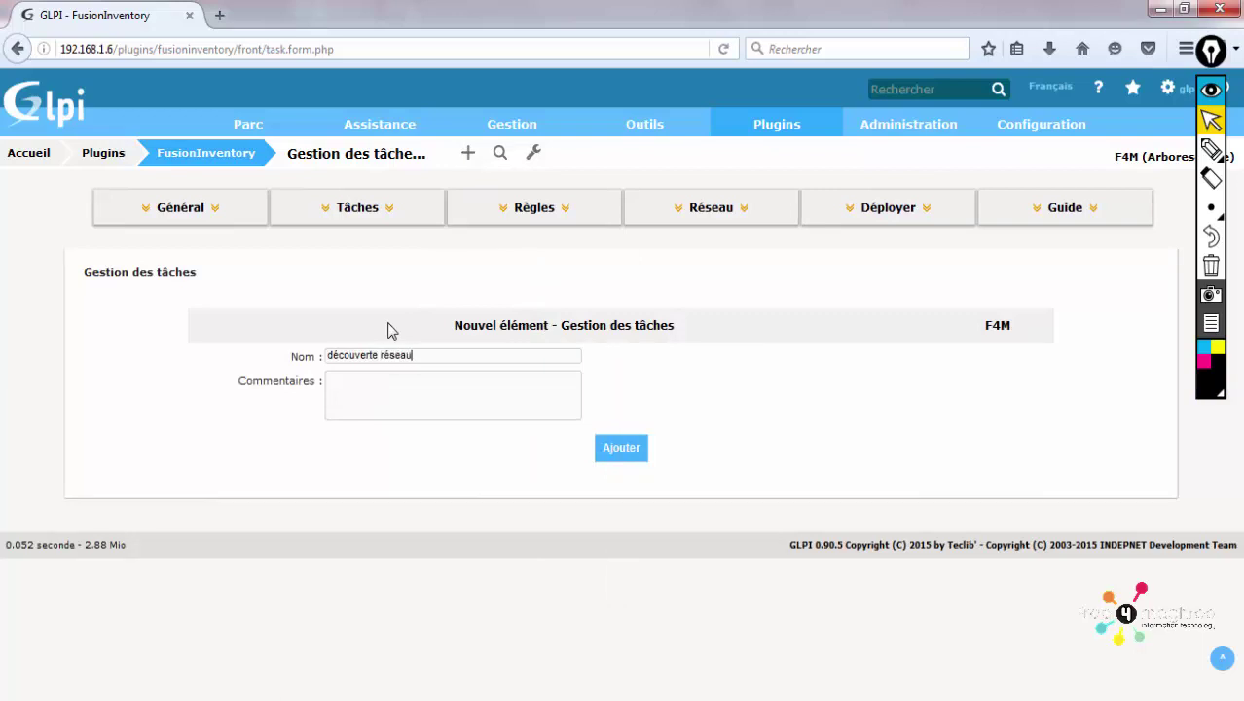
key("ctrl+a")
key("ctrl+c")
key("Tab")
key("ctrl+v")
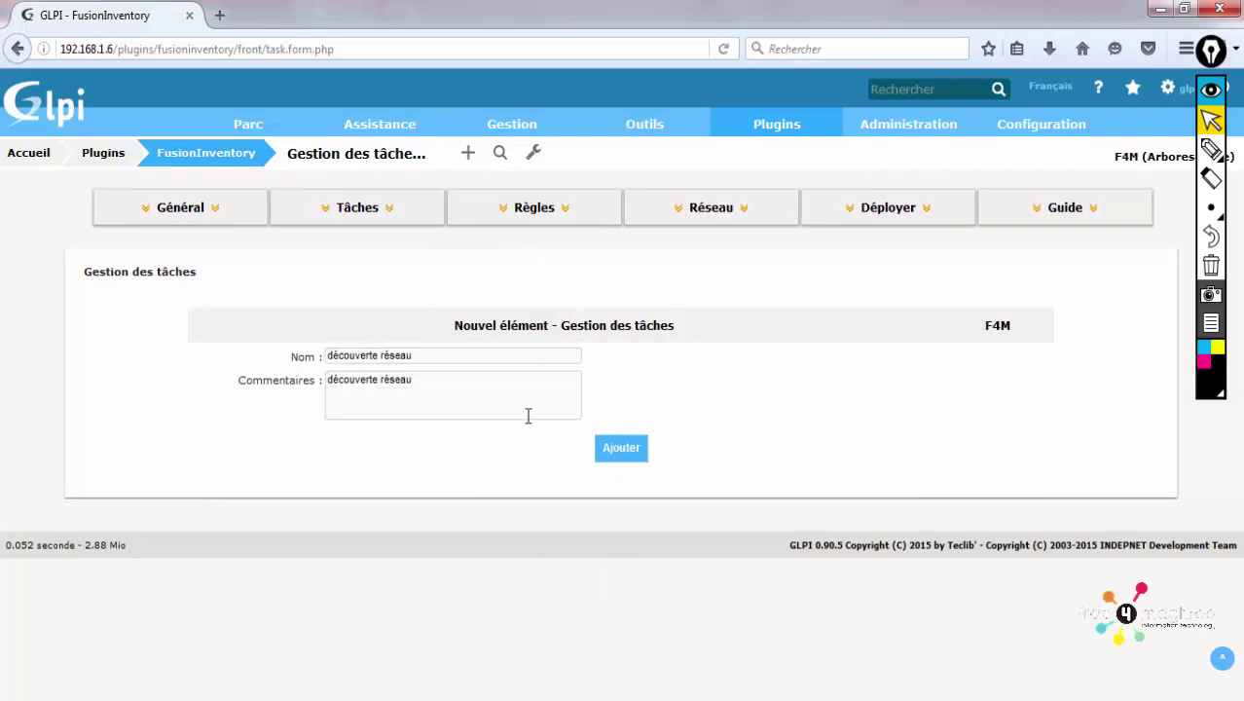
left_click(598, 450)
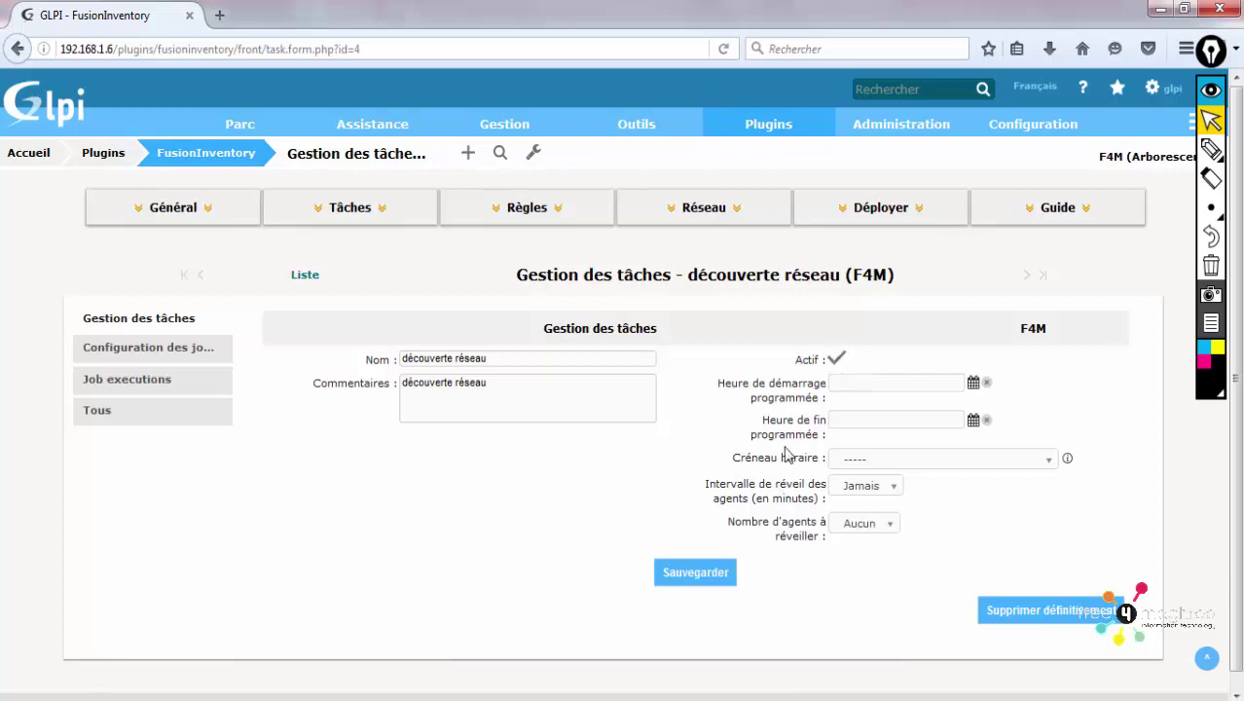
left_click(691, 583)
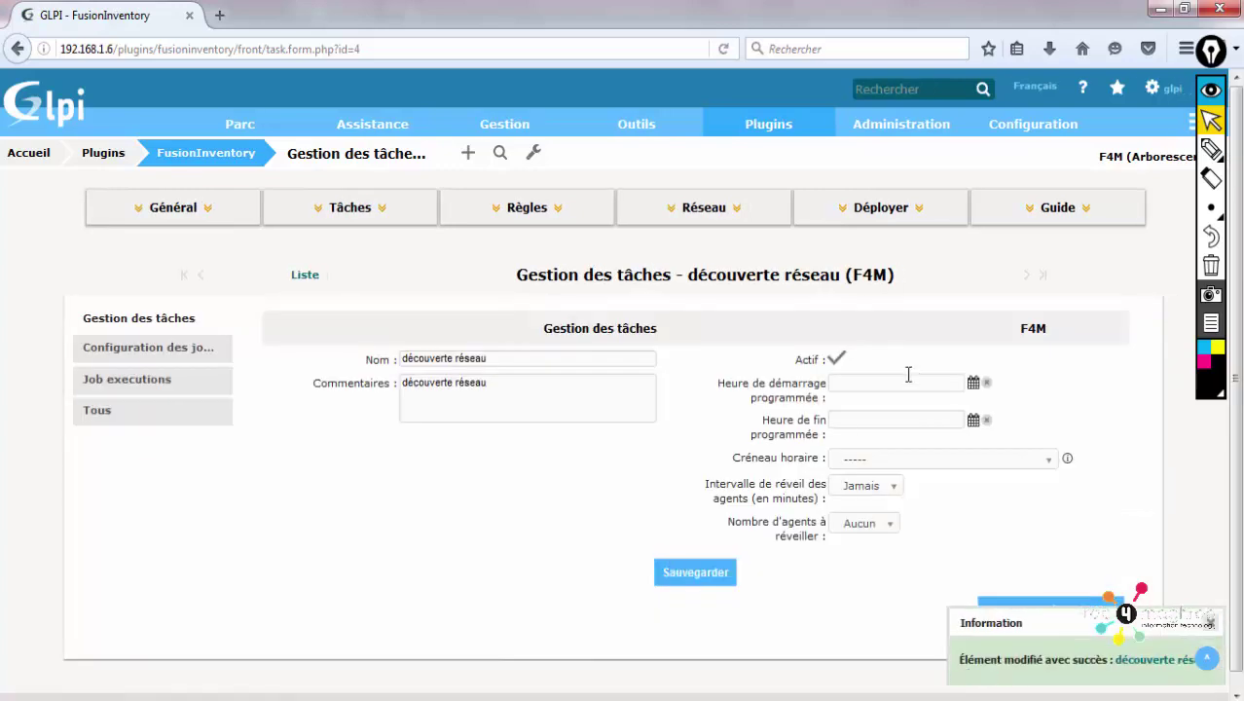
Add a job with the Découverte réseau module method, named 'découverte réseau' in lowercase
left_click(198, 347)
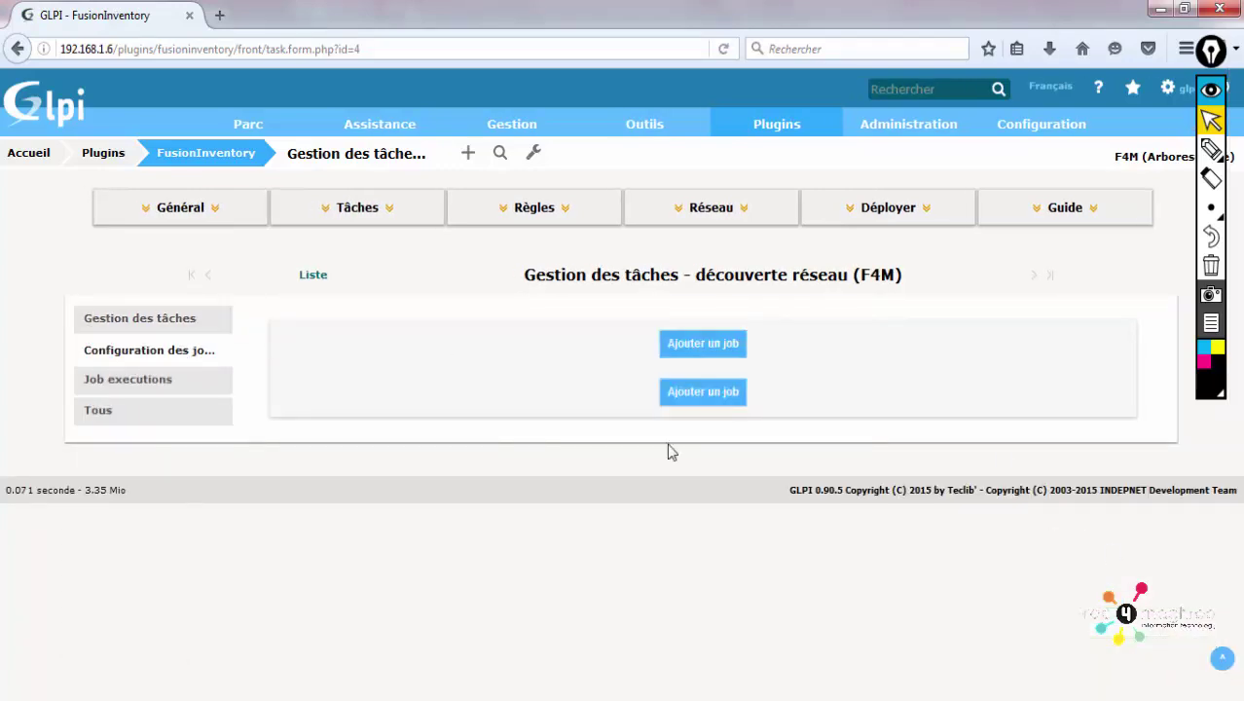
left_click(687, 351)
scroll(522, 331, "down", 2)
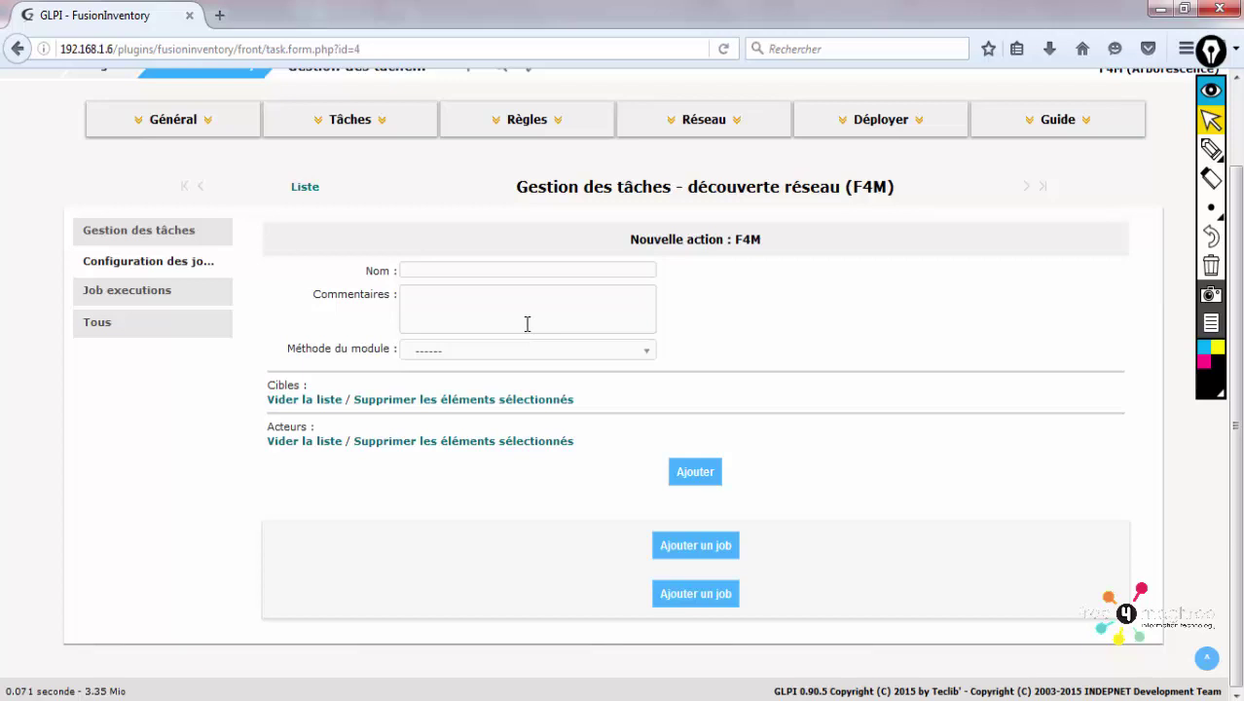
left_click(534, 351)
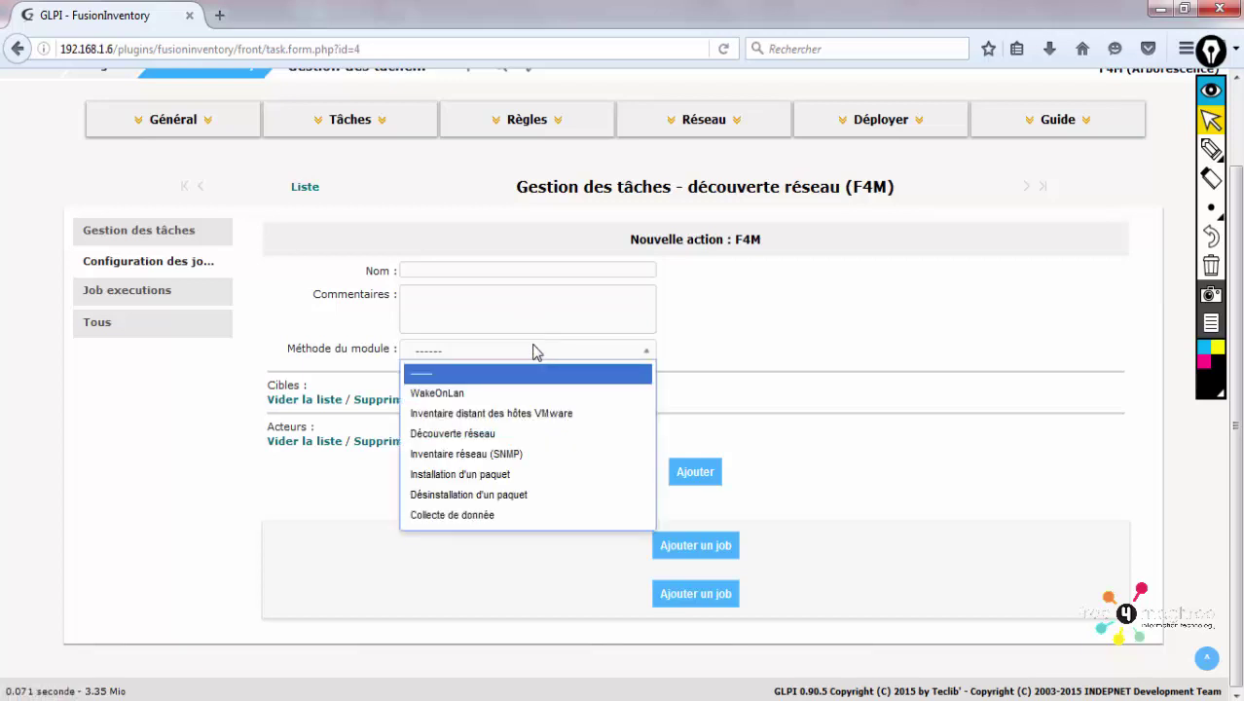
left_click(495, 434)
left_click(478, 271)
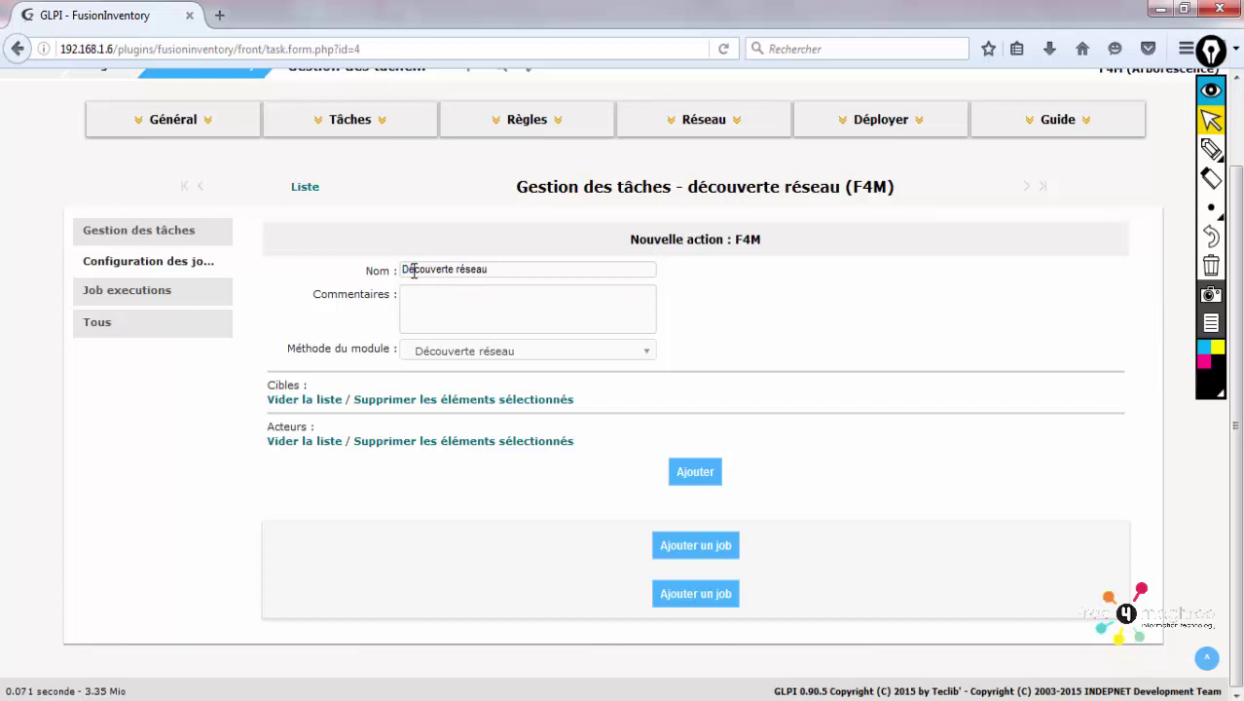
key("BackSpace")
type("d")
left_click(701, 470)
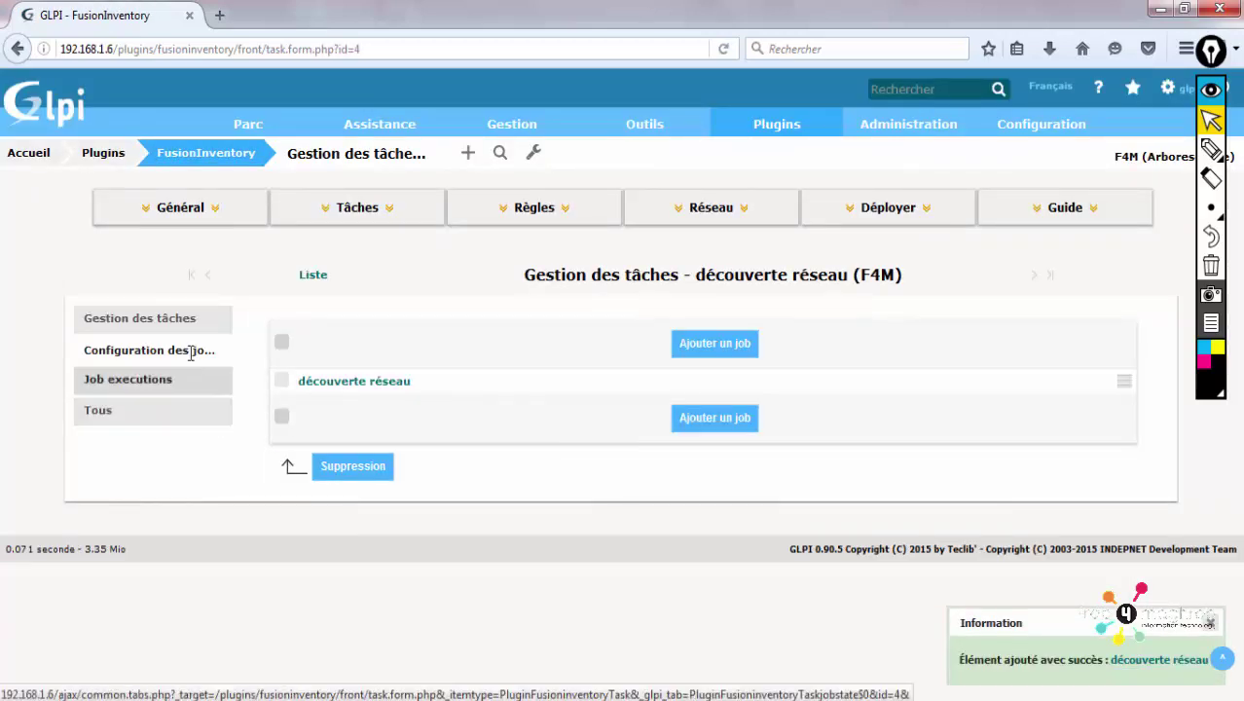
Open the découverte réseau job and add the Plage_IP_Cisco IP range as its target
left_click(156, 321)
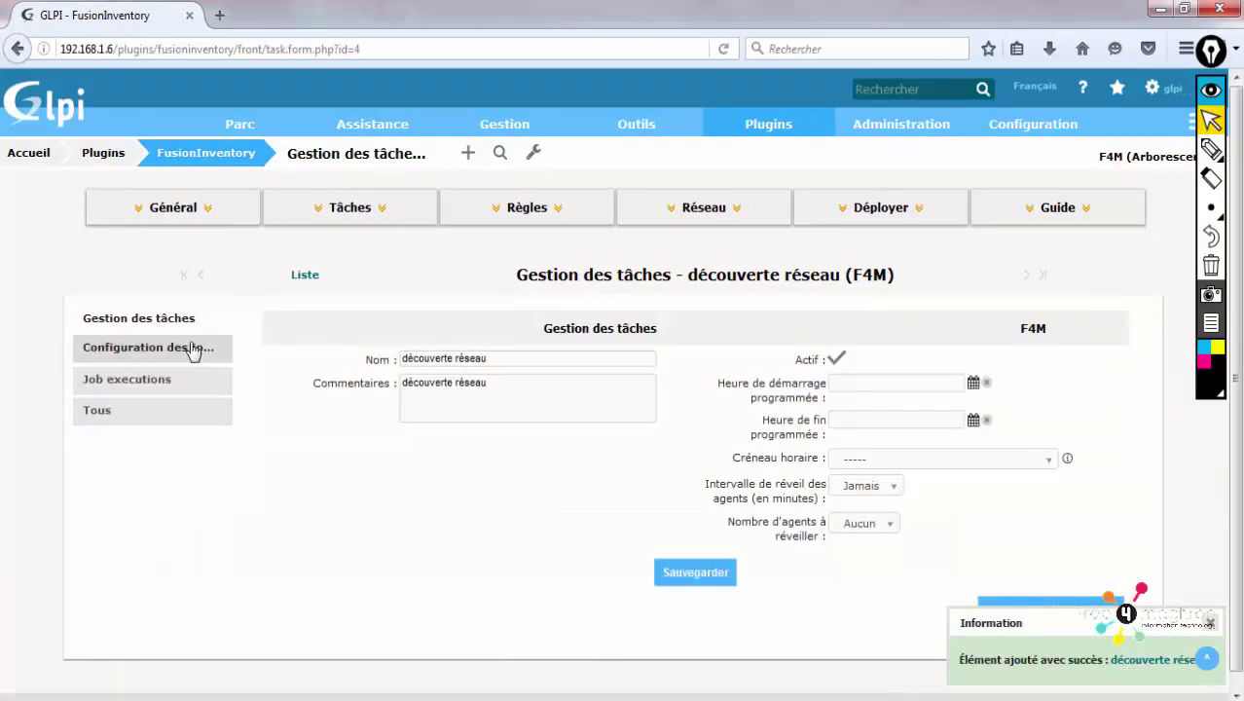
left_click(192, 350)
left_click(342, 389)
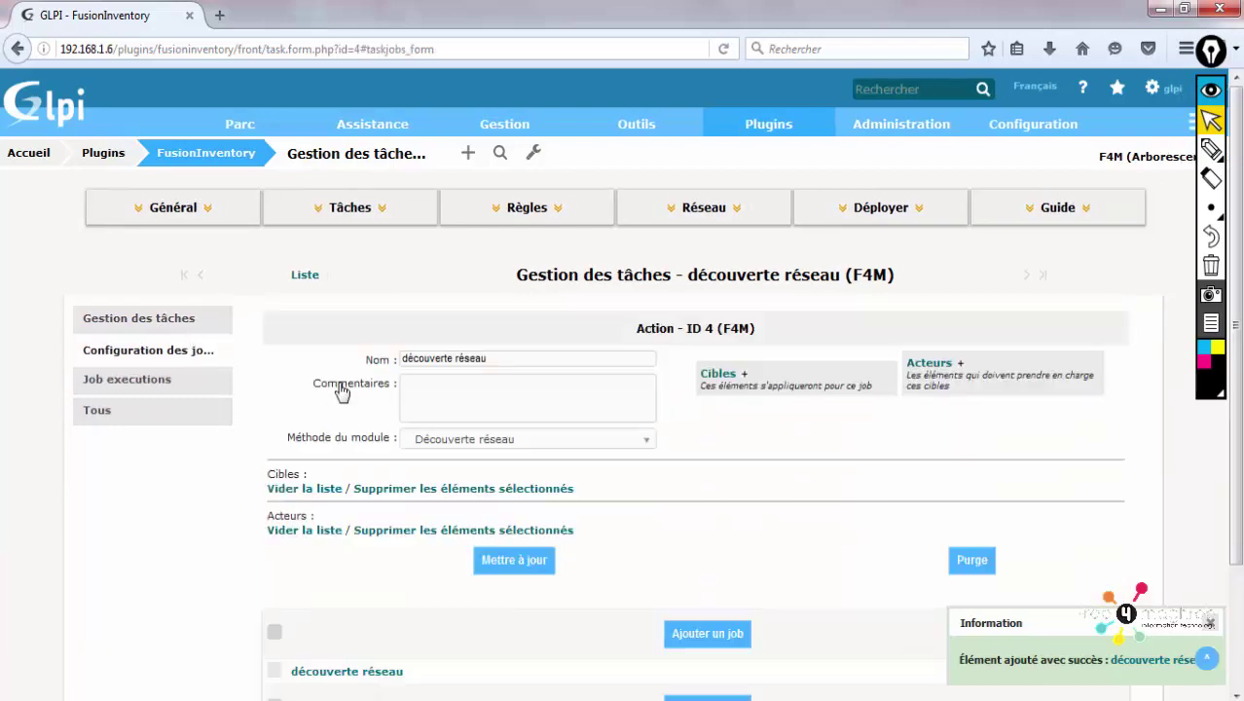
left_click(1210, 622)
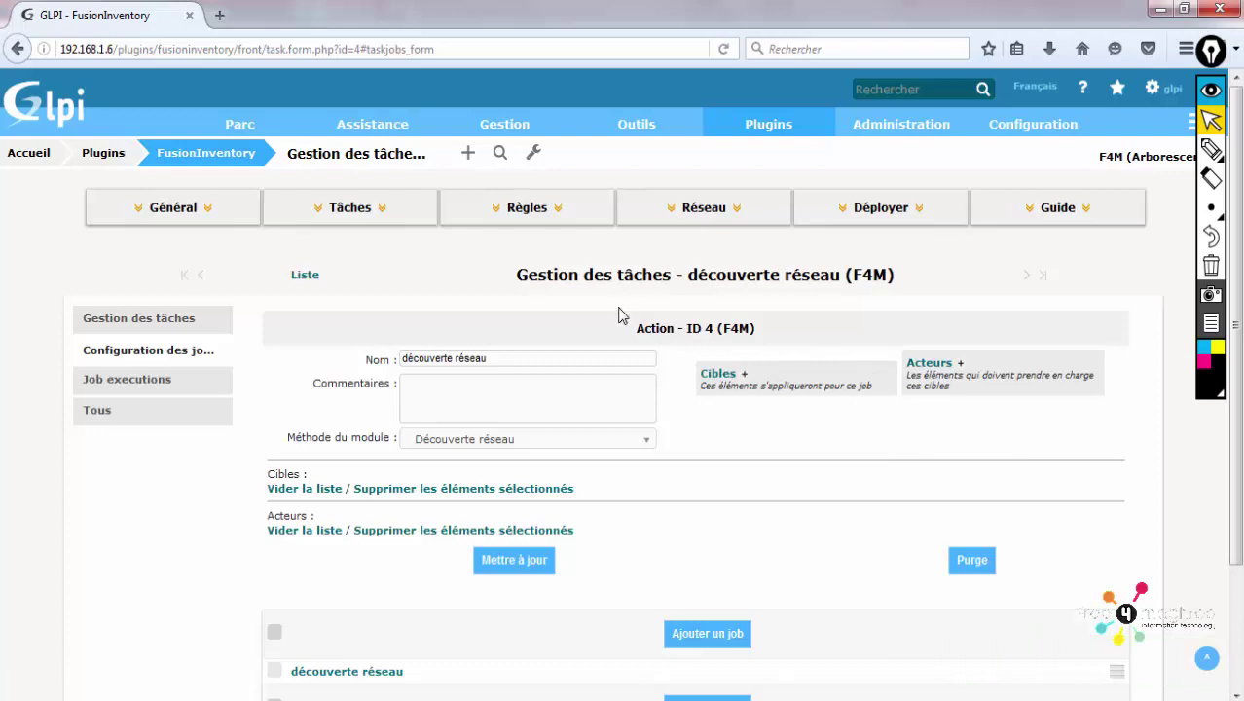
left_click(725, 378)
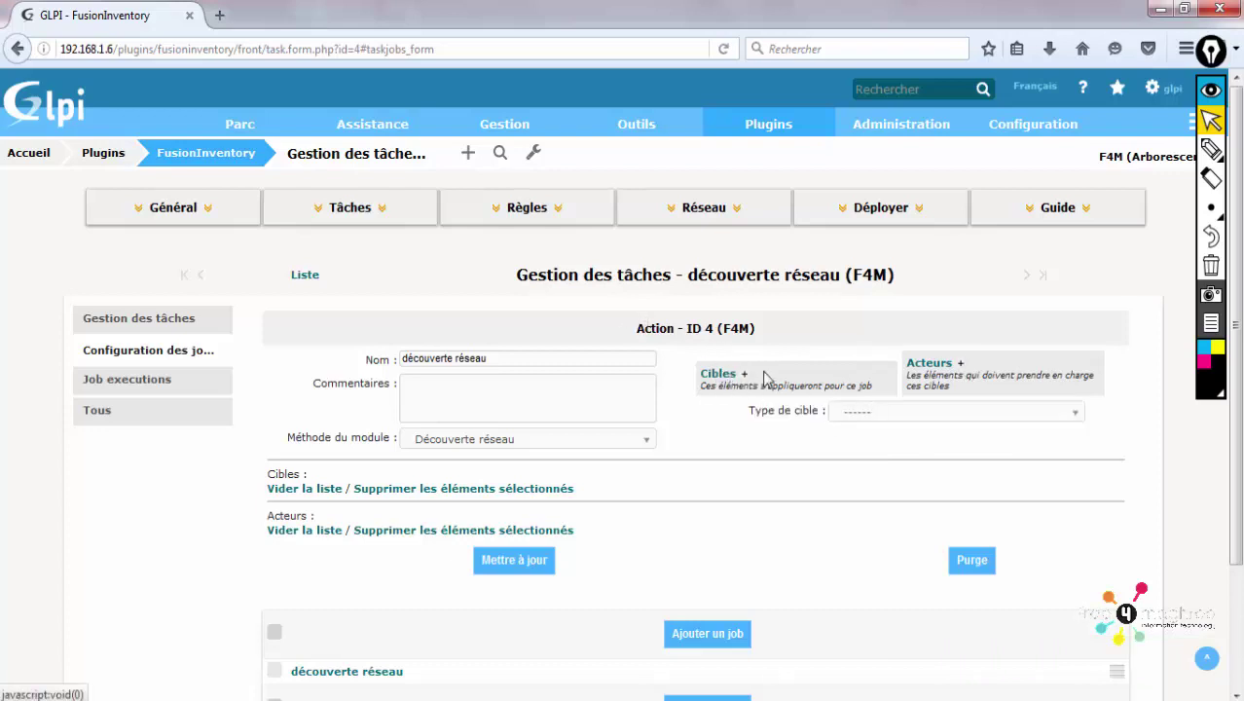
left_click(872, 415)
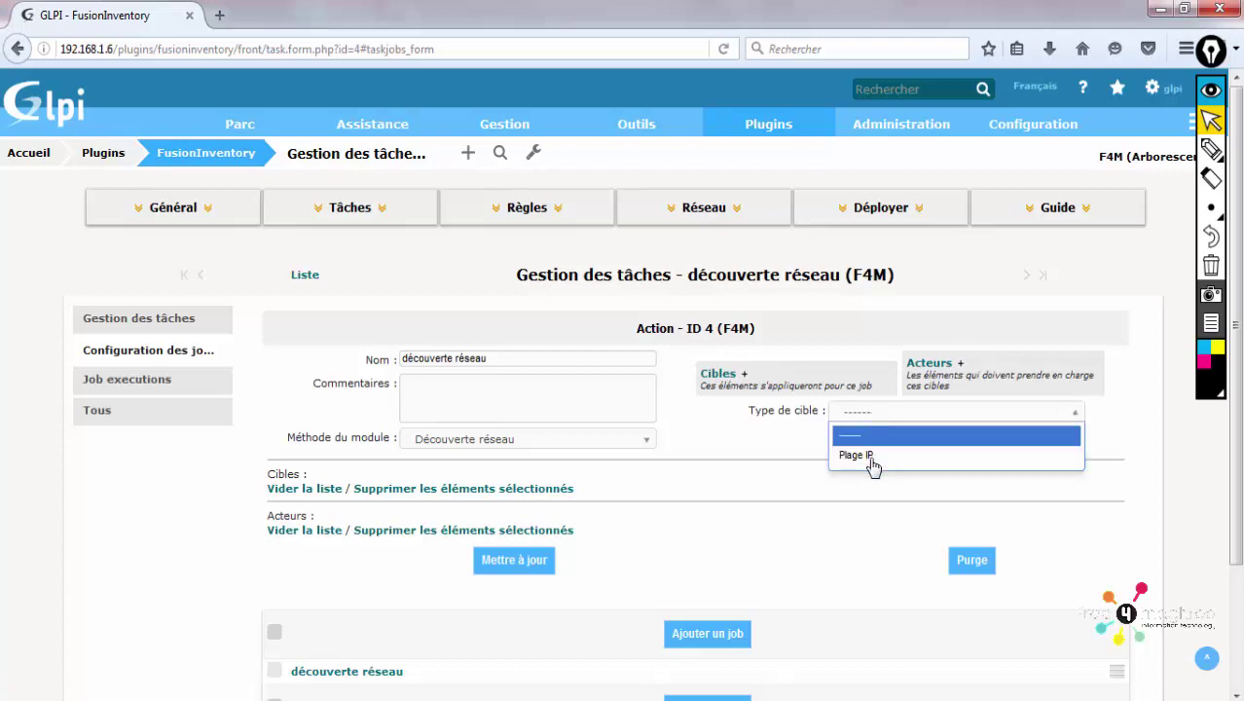
left_click(870, 464)
left_click(877, 440)
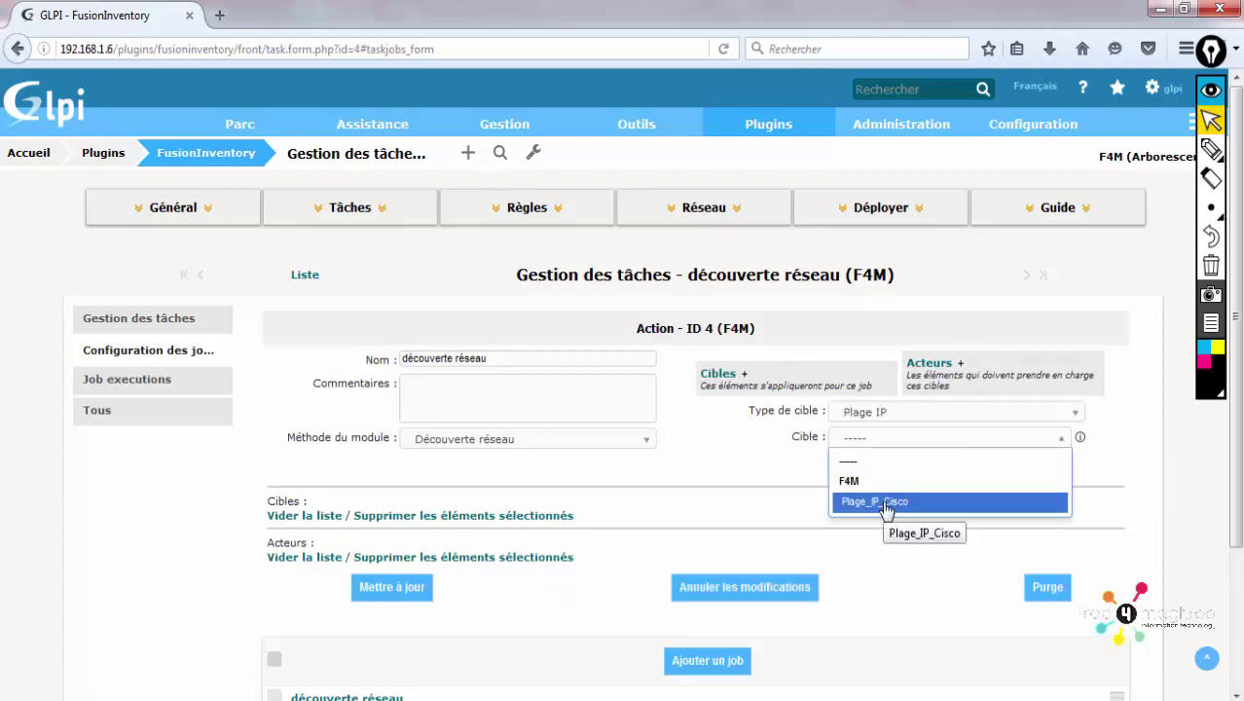
left_click(887, 510)
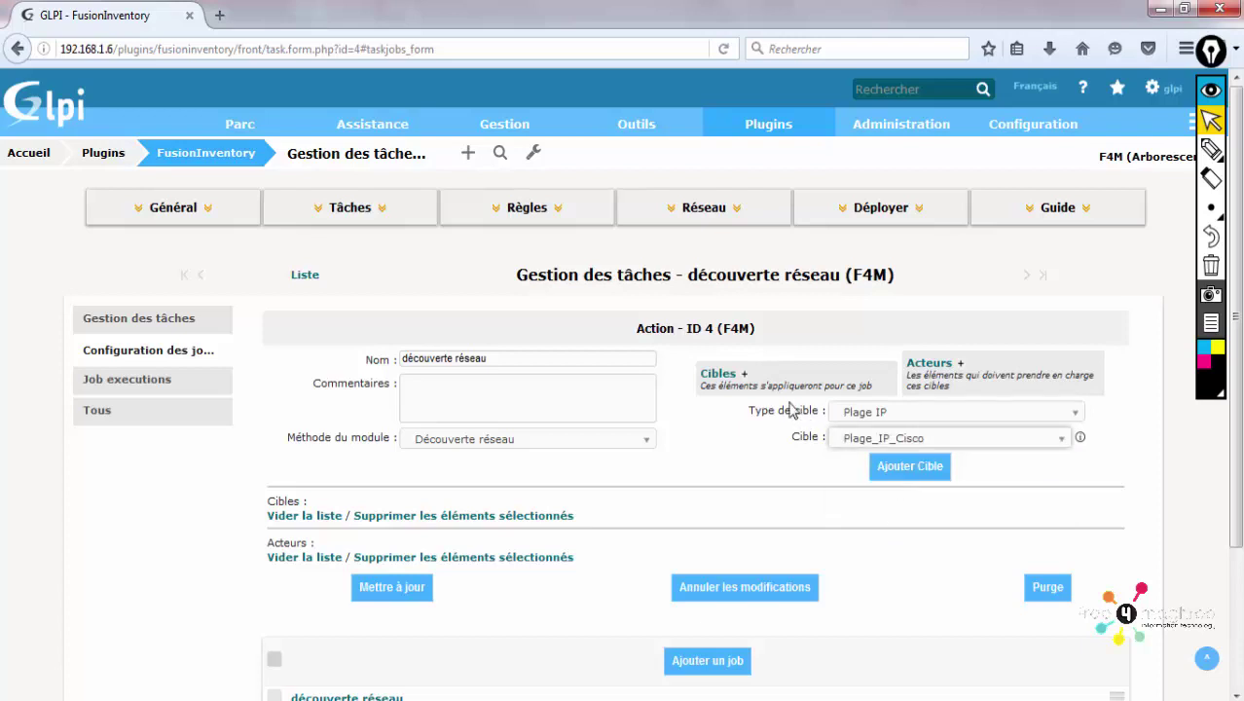
left_click(912, 468)
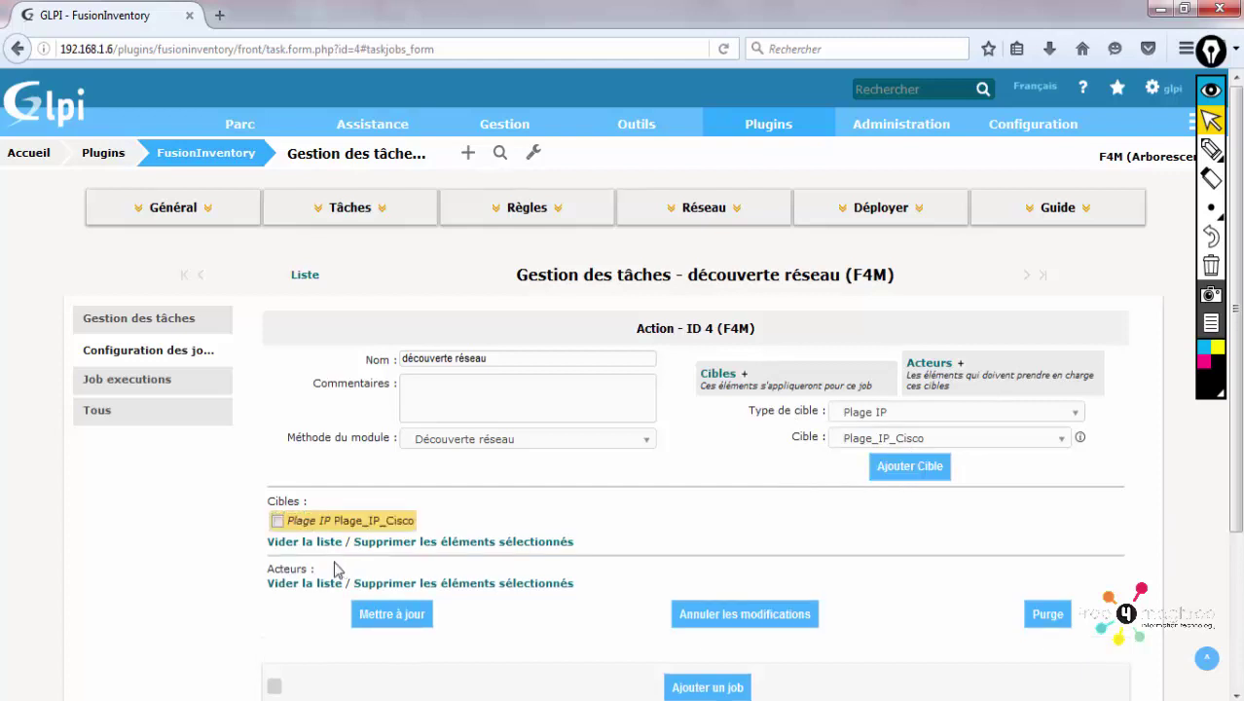
Add the Windows computer's agent as the job's actor and save with Mettre à jour
left_click(937, 365)
left_click(909, 413)
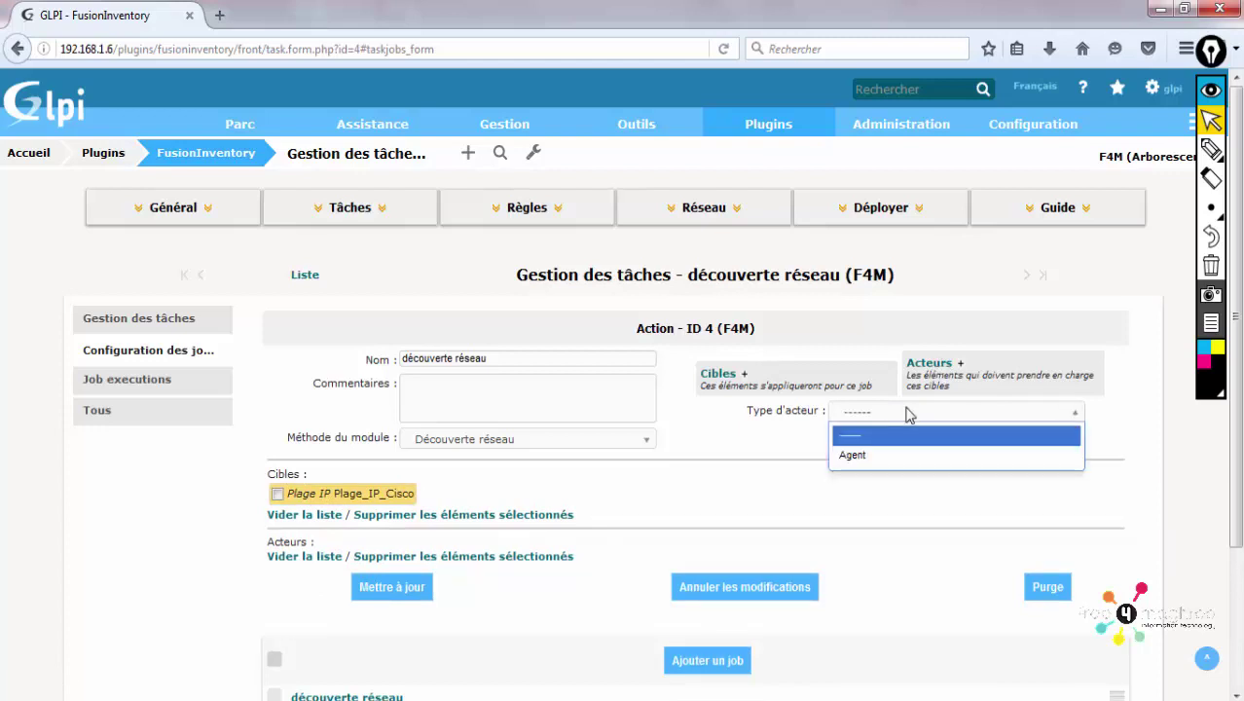
left_click(896, 455)
left_click(896, 438)
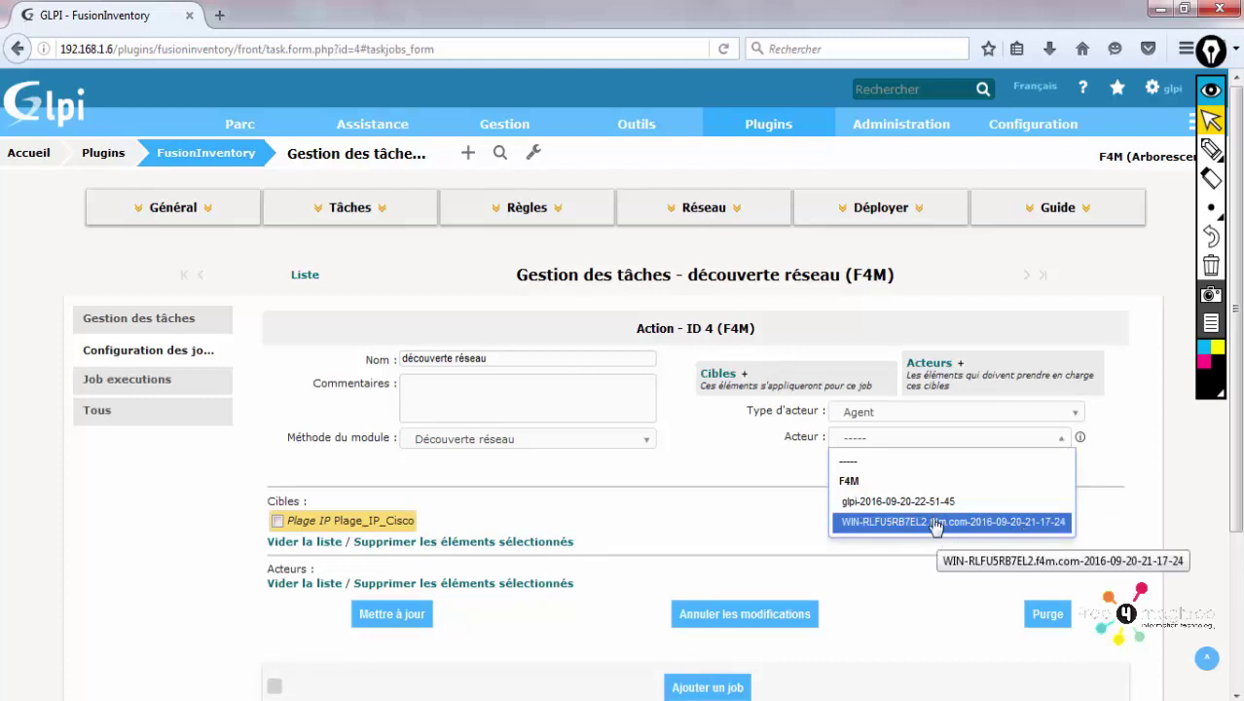
left_click(883, 524)
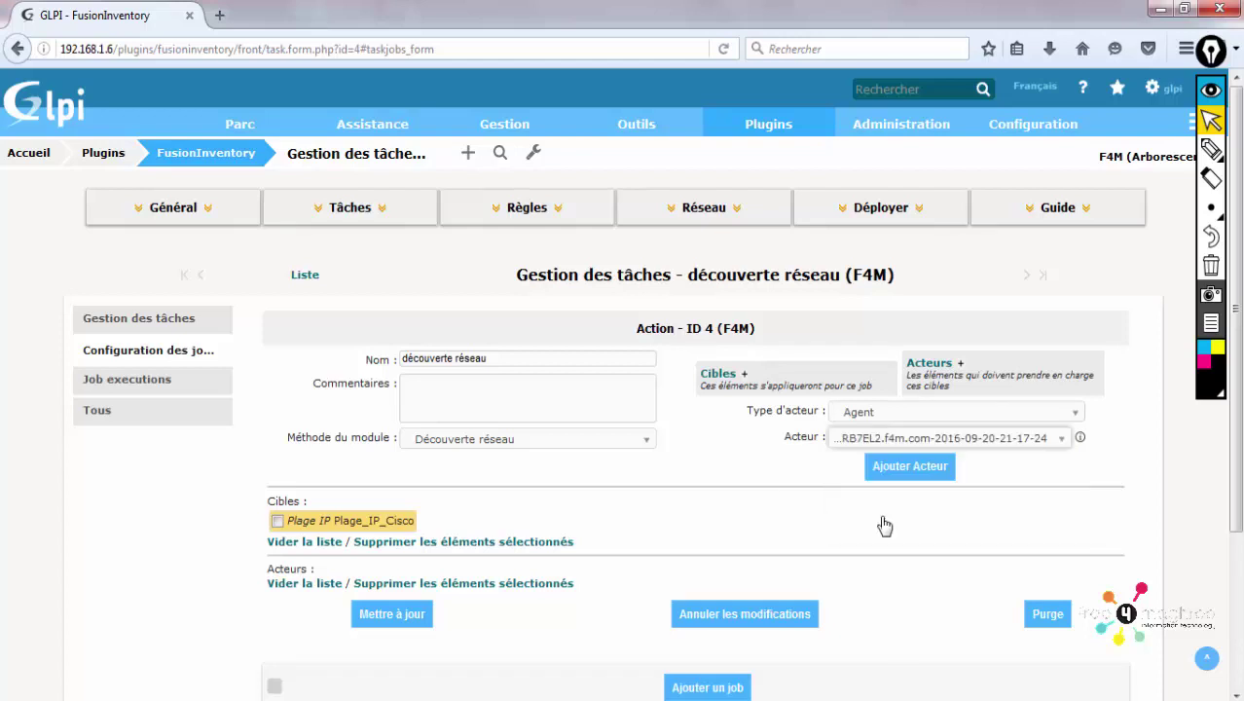
left_click(911, 467)
scroll(569, 444, "down", 2)
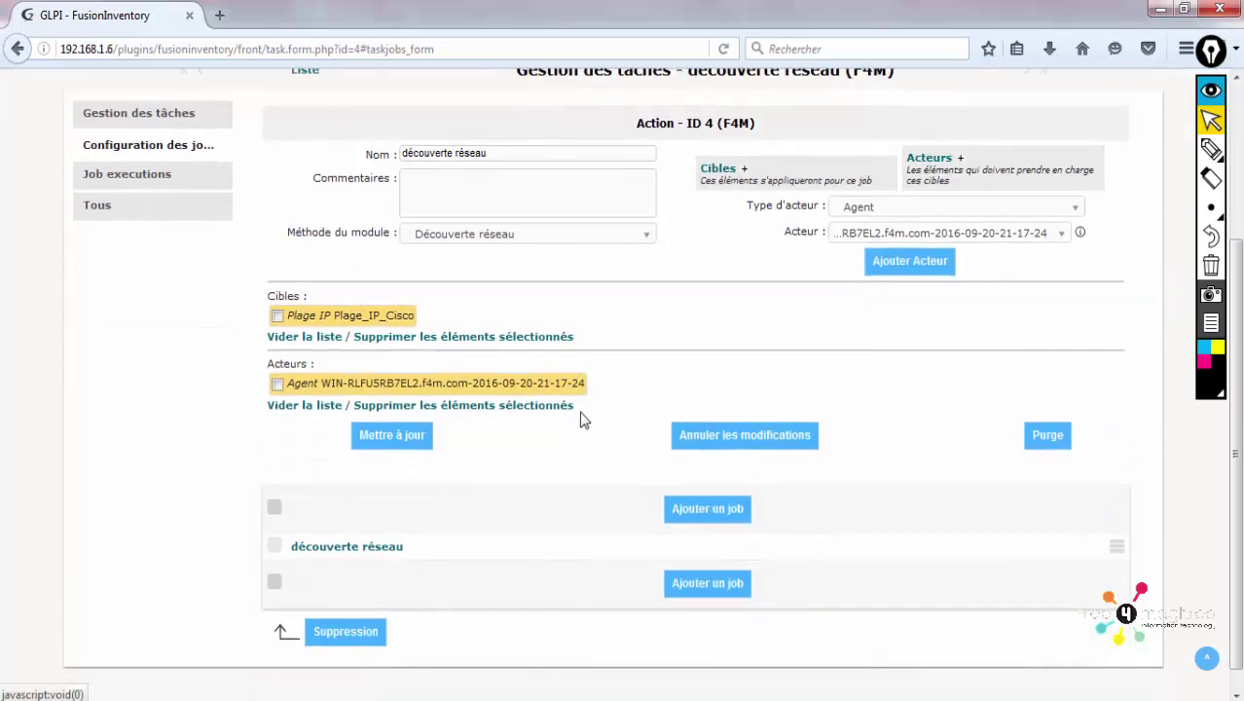
left_click(394, 437)
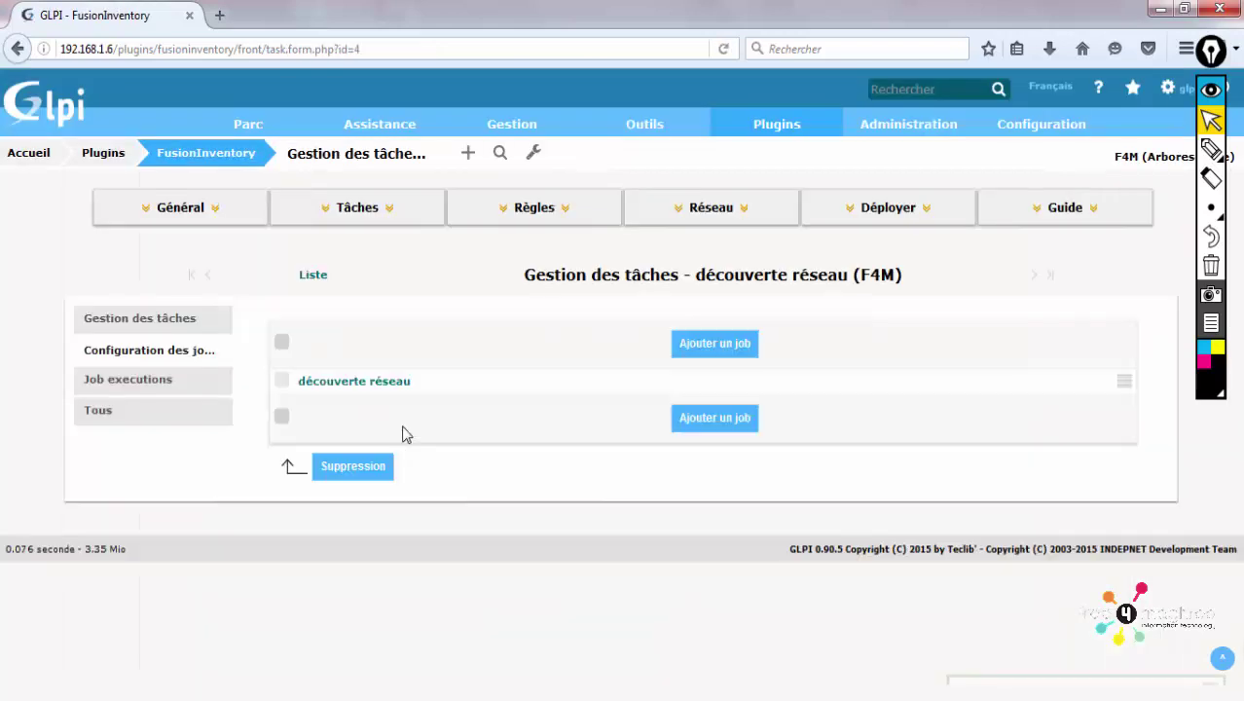
left_click(395, 390)
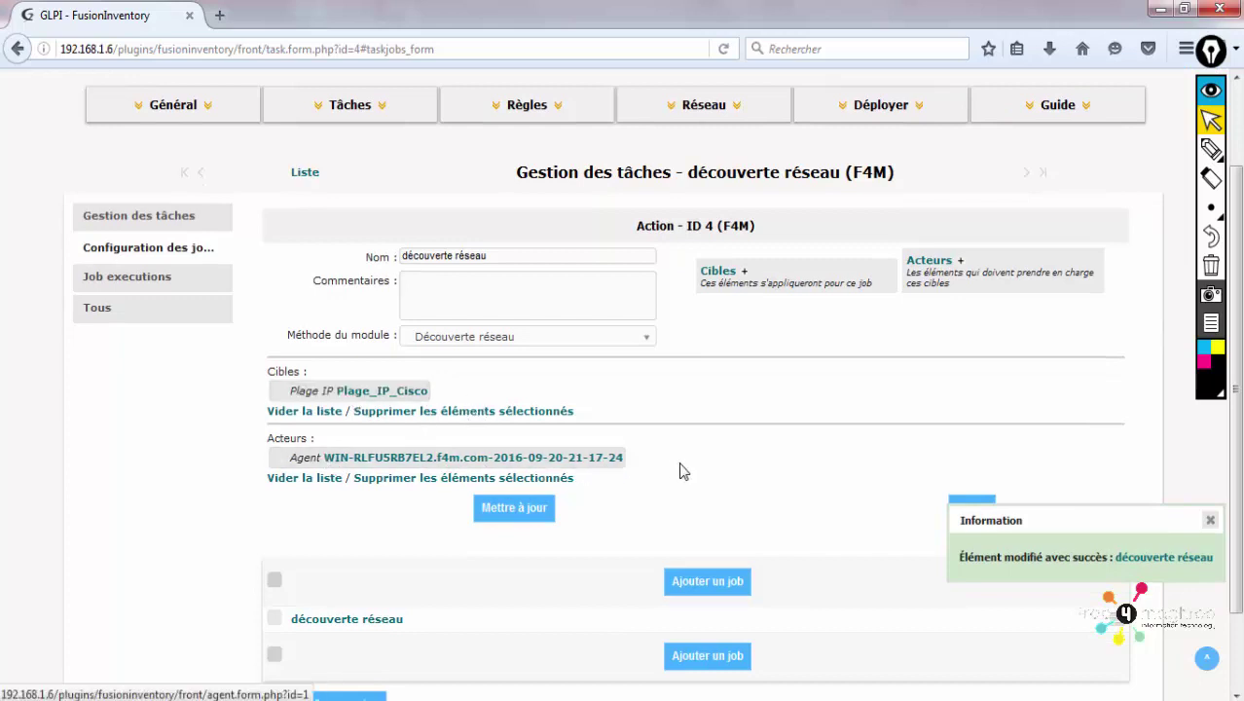
left_click(1210, 523)
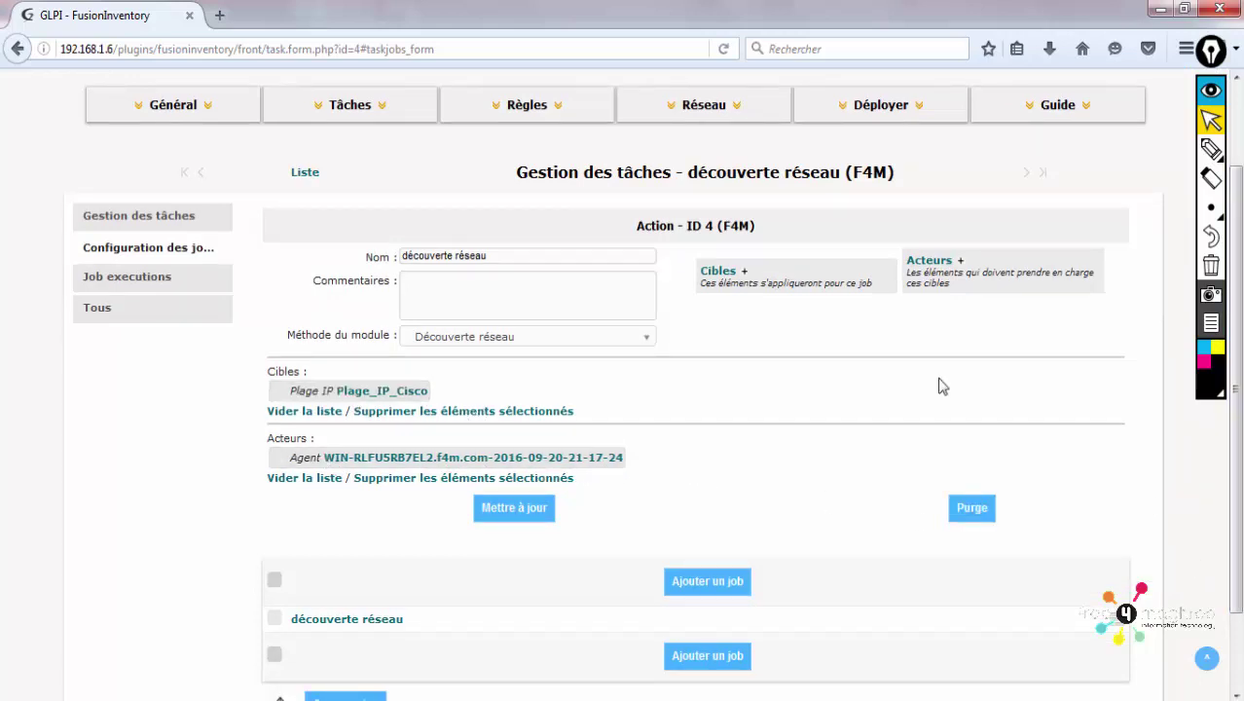
Add a new FusionInventory task with name and comment 'SNMP'
mouse_move(351, 105)
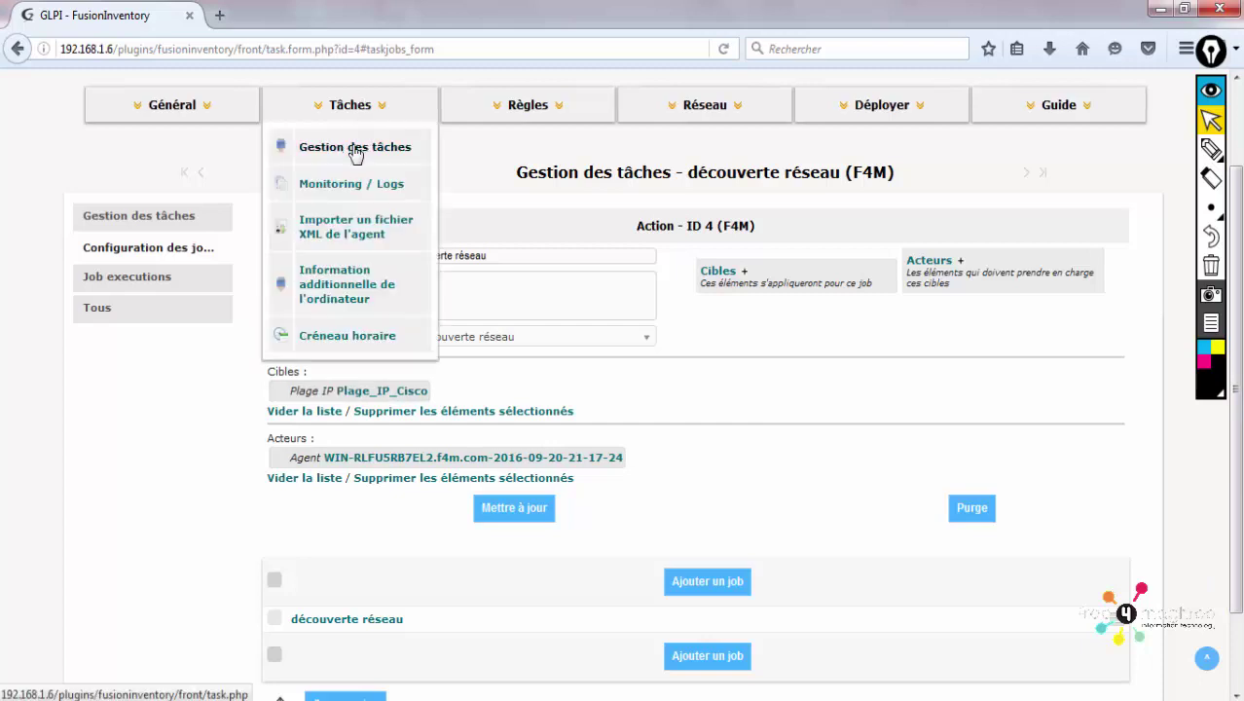
left_click(353, 148)
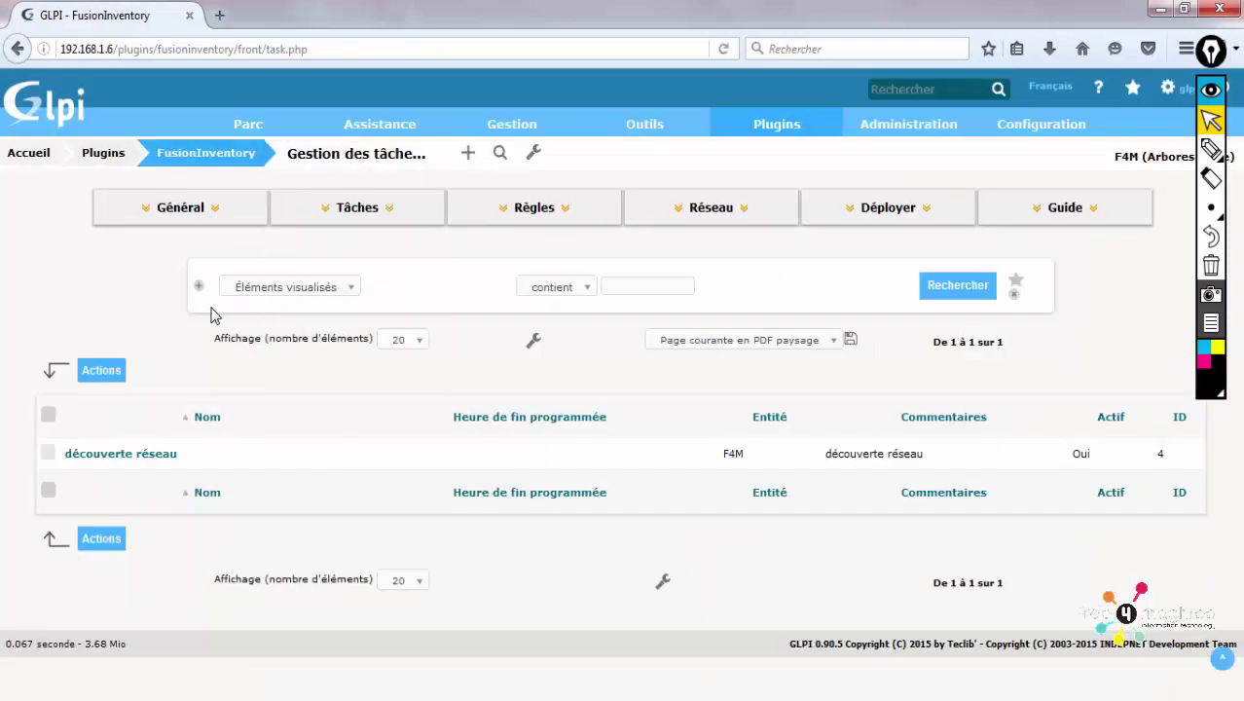
left_click(467, 155)
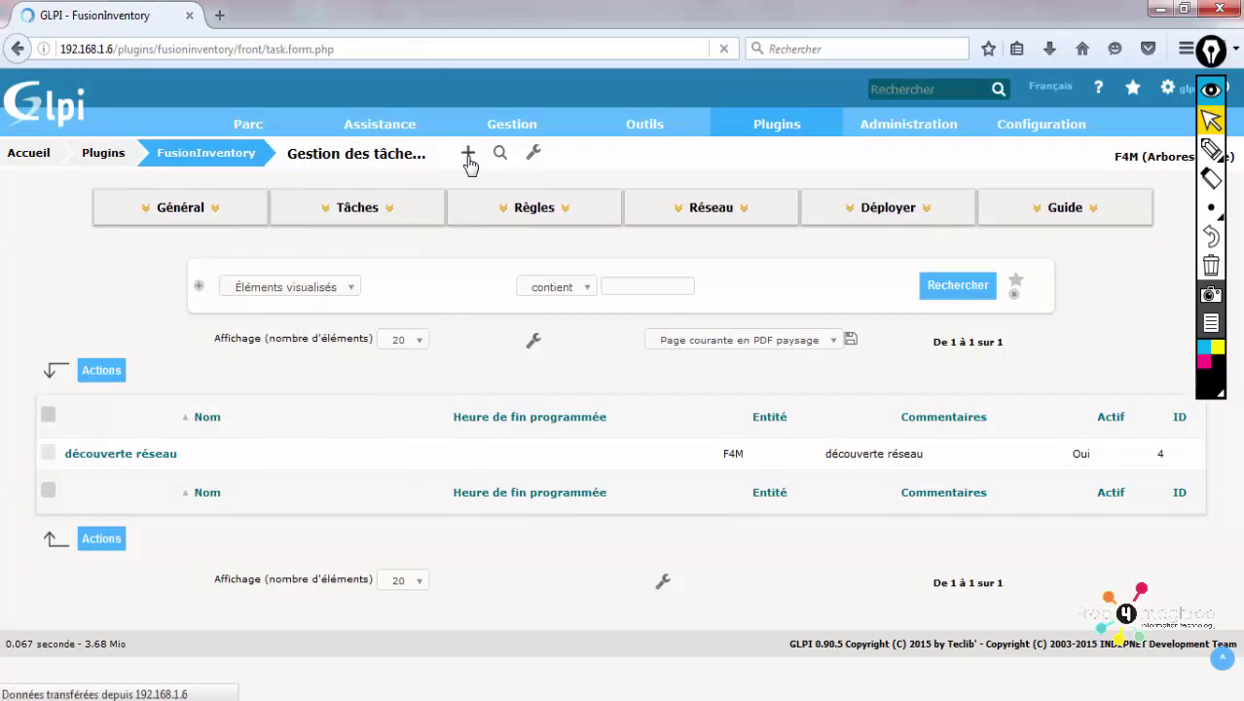
left_click(382, 355)
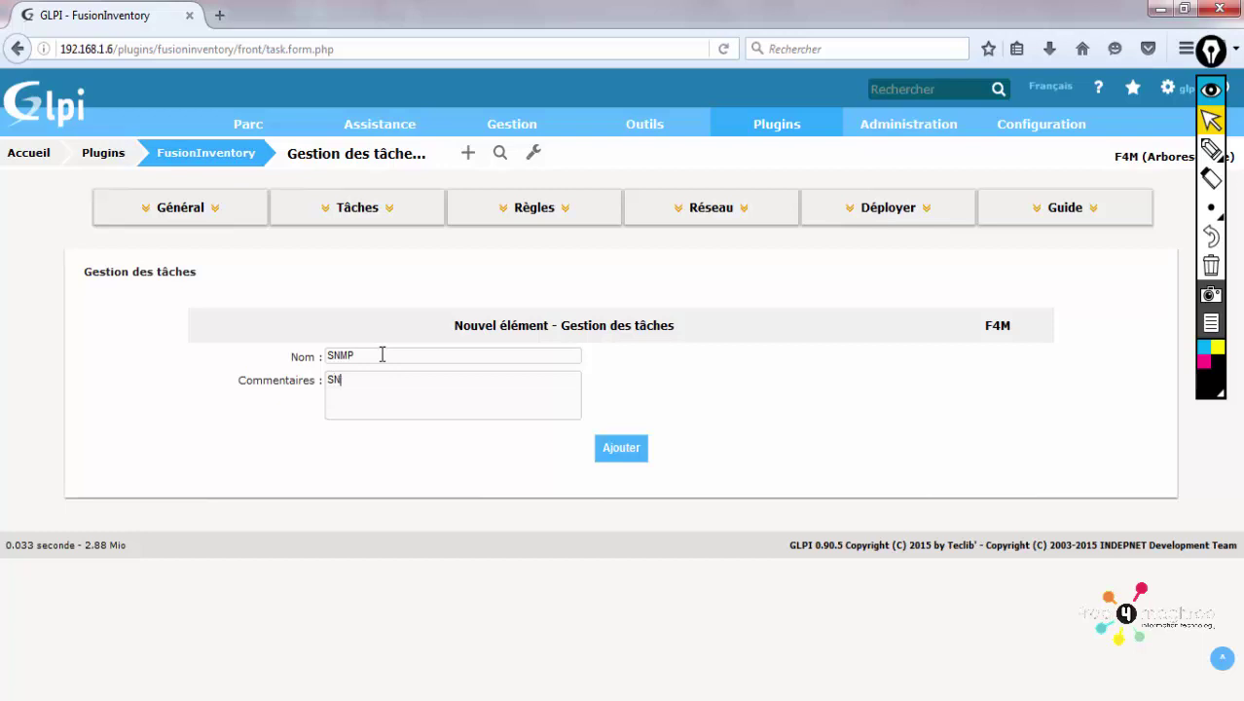
left_click(616, 454)
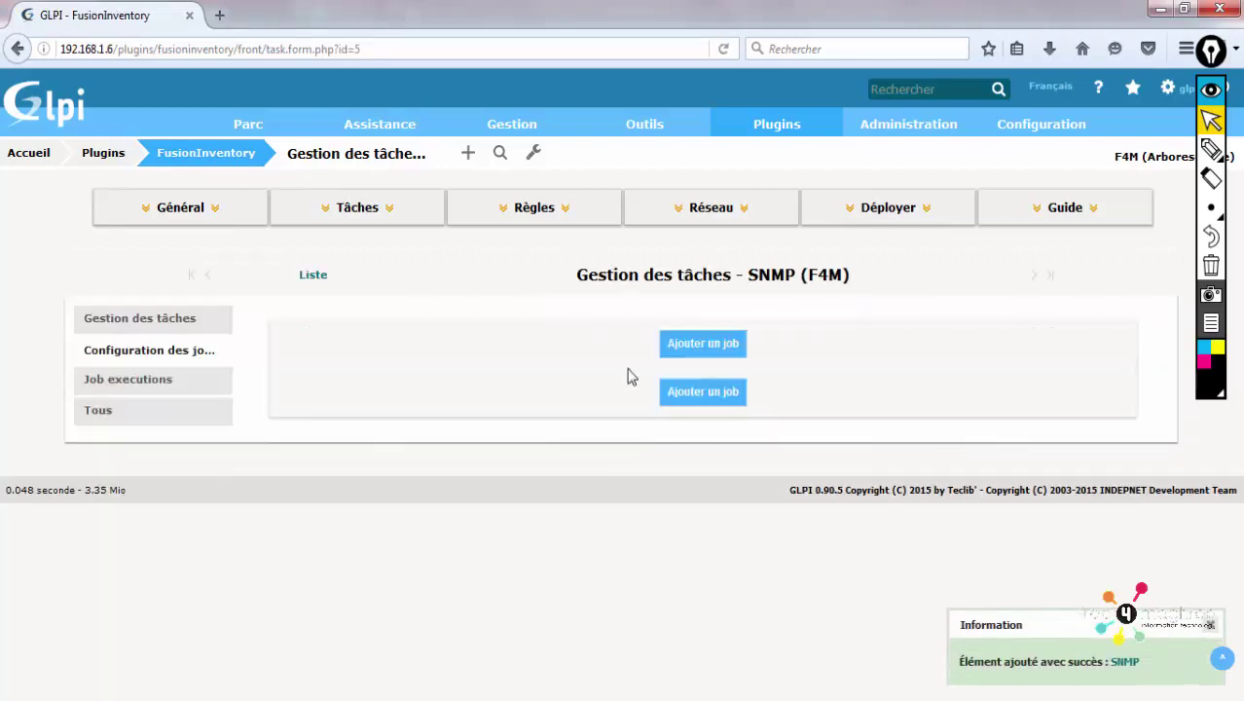
Add a job using the Inventaire réseau (SNMP) module method to the SNMP task and open it
left_click(1208, 626)
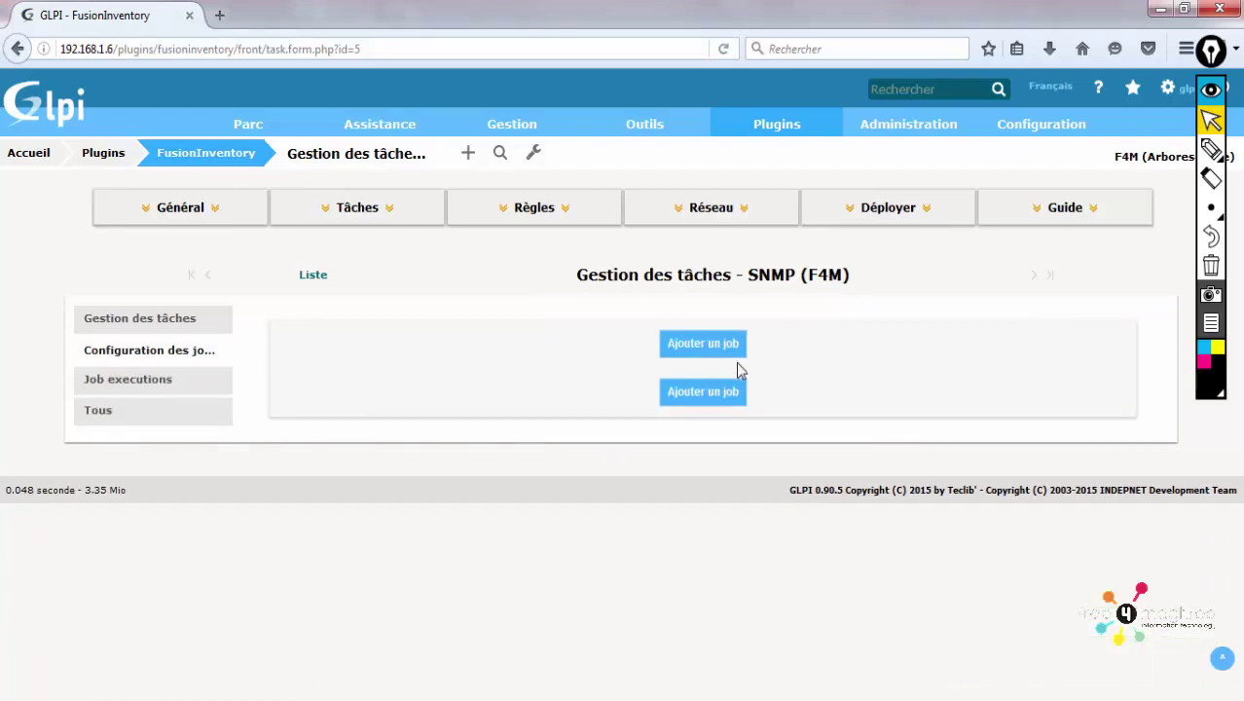
left_click(706, 353)
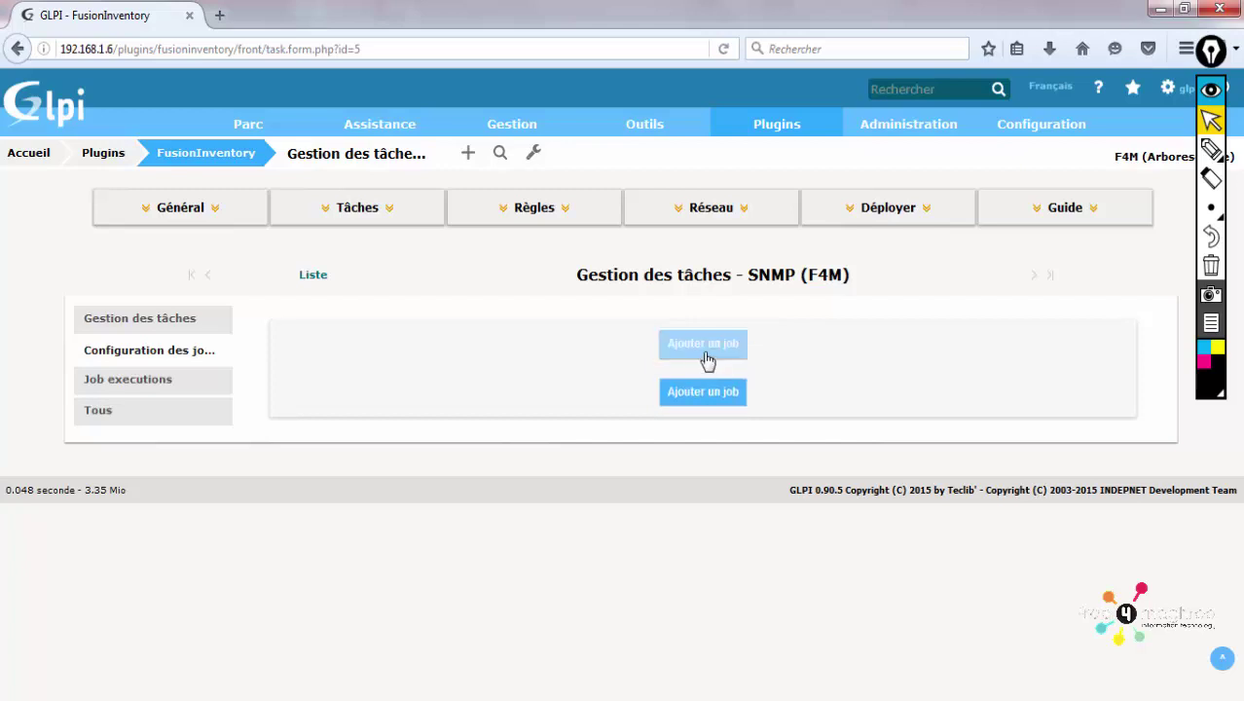
scroll(548, 370, "down", 2)
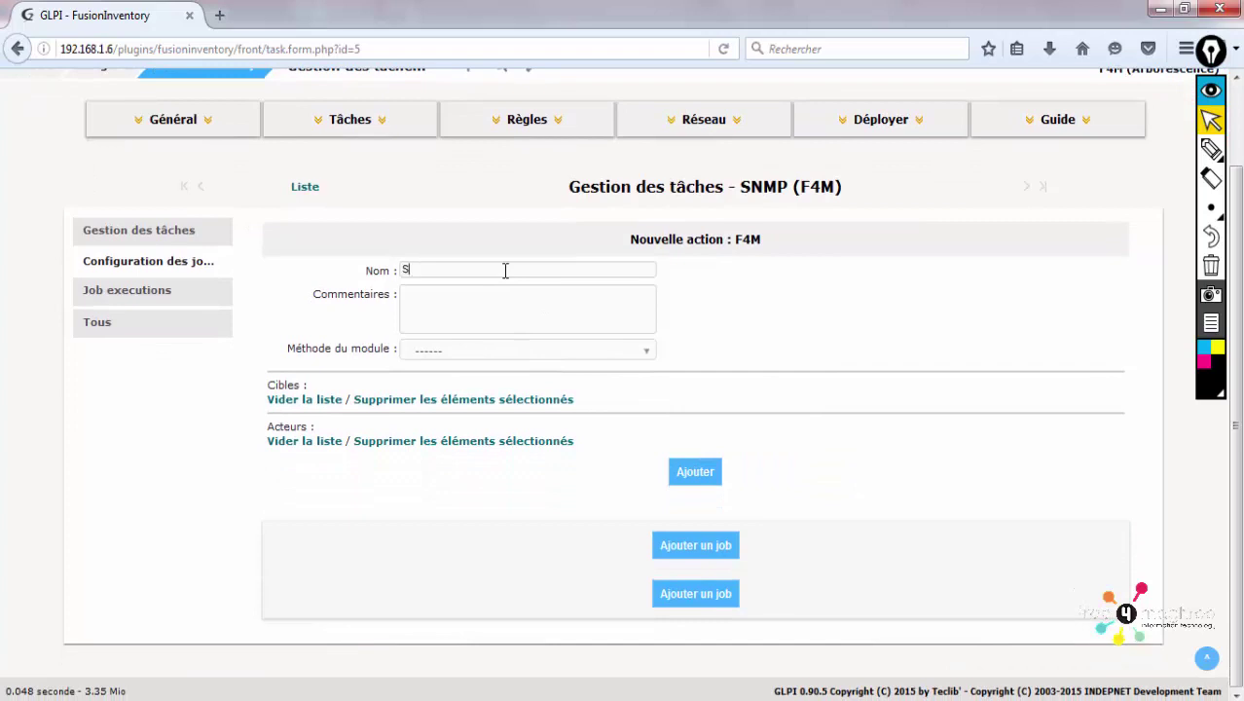
left_click(468, 349)
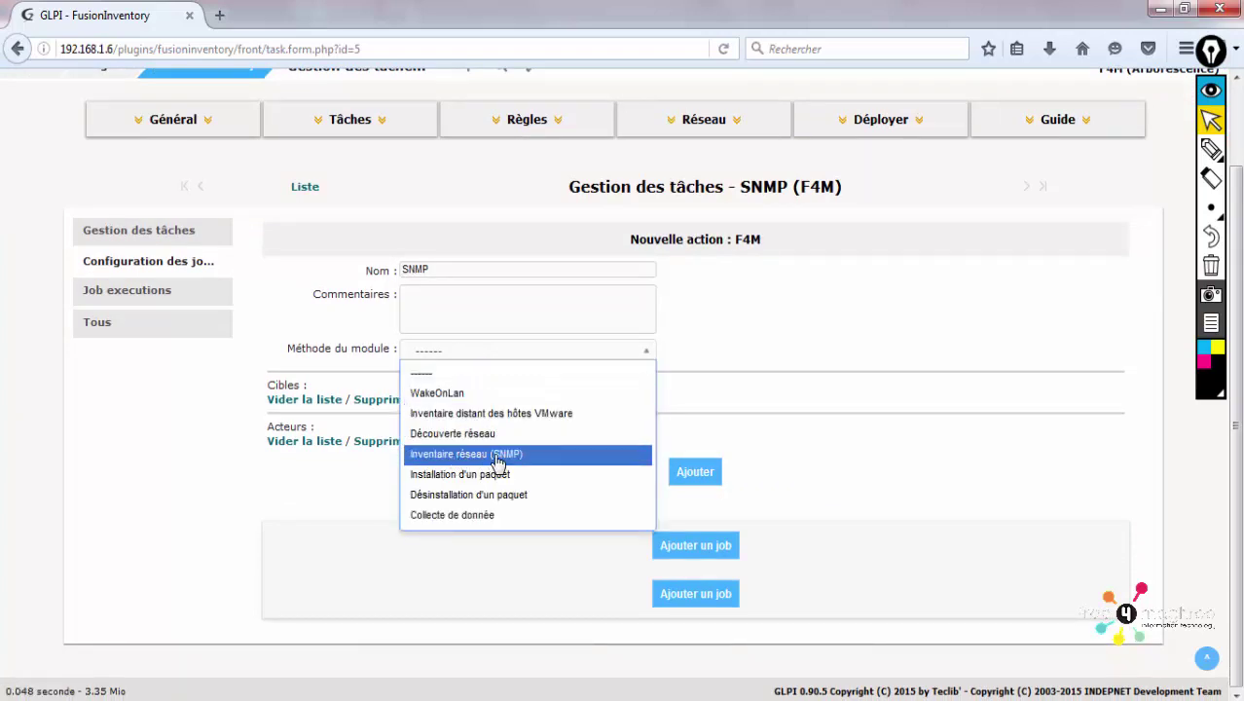
left_click(533, 459)
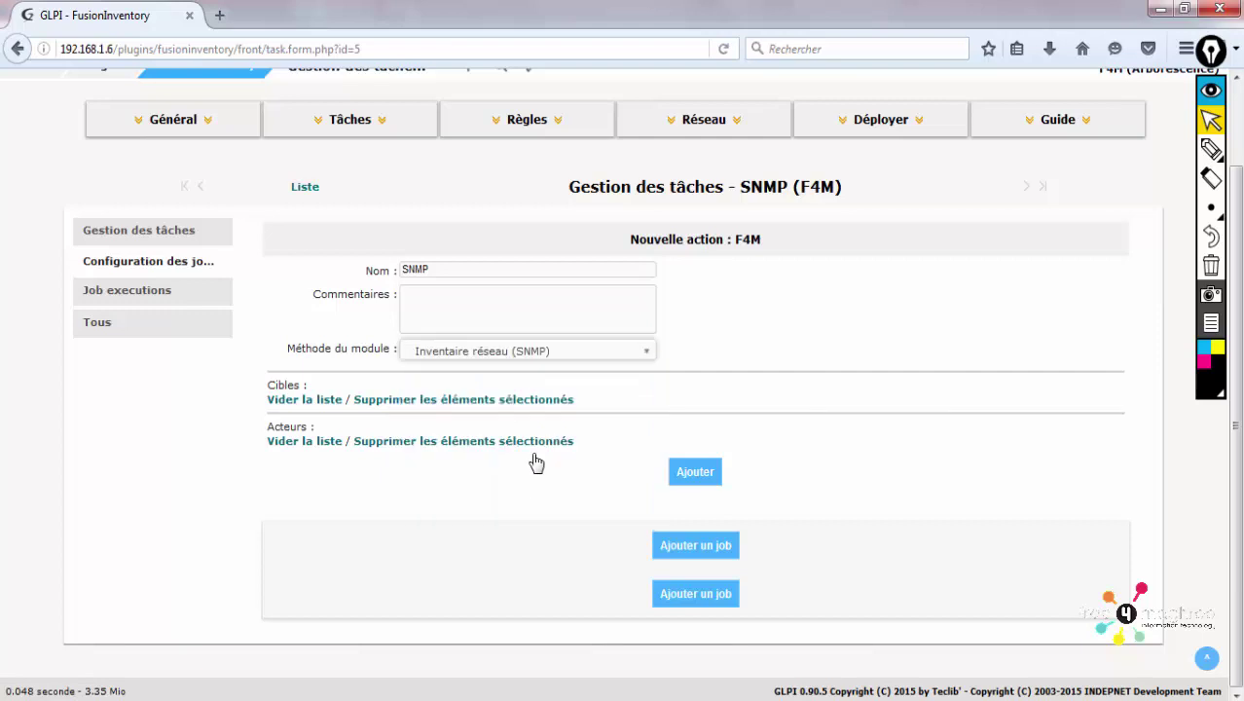
left_click(681, 477)
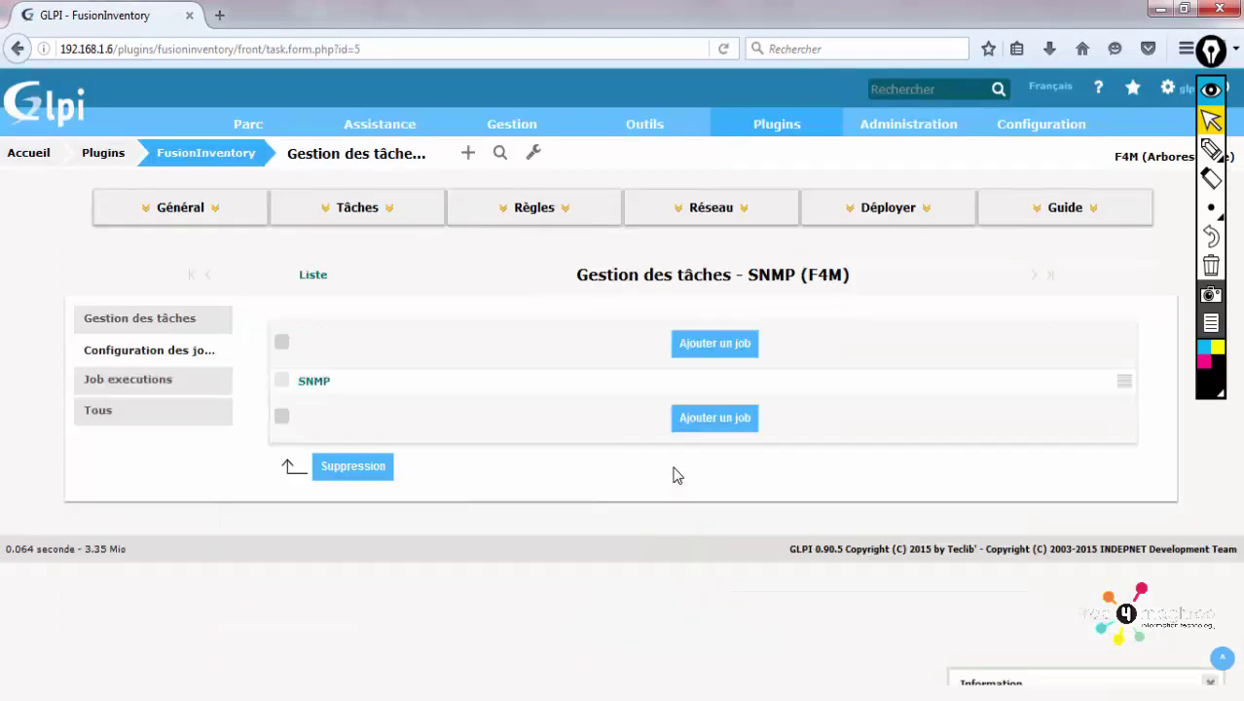
left_click(314, 382)
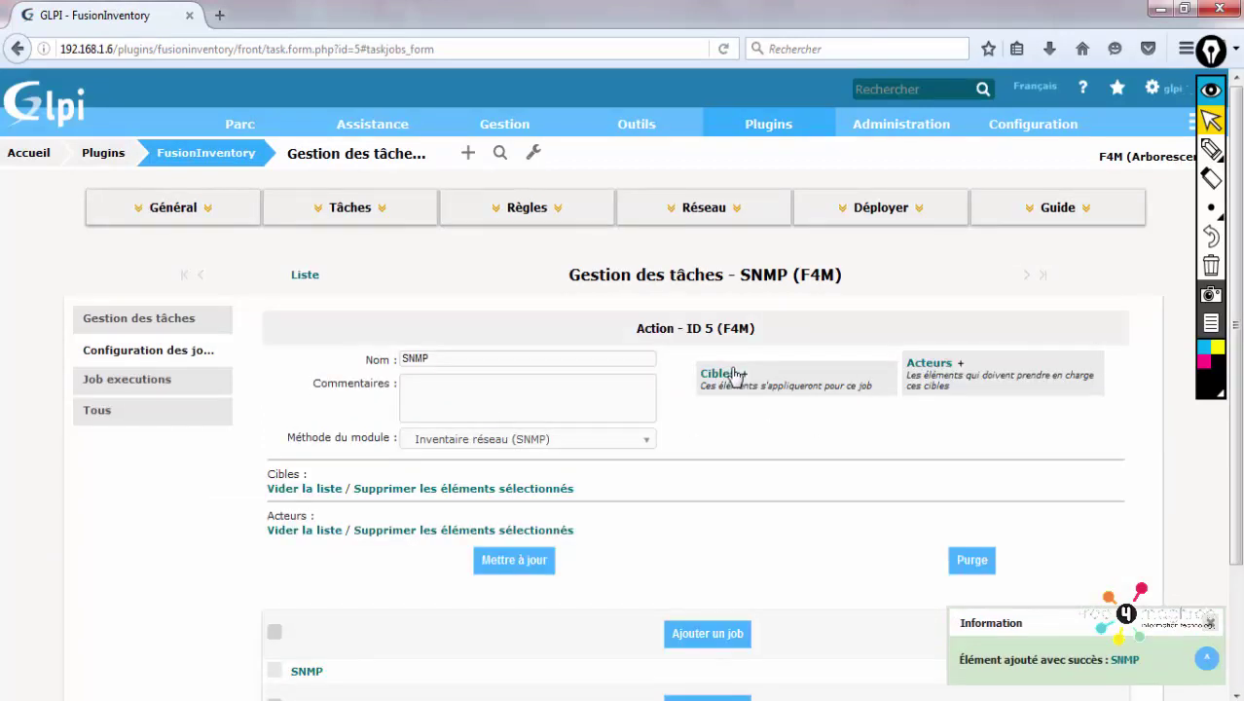
Add the Plage_IP_Cisco IP range as the SNMP job's target
key("F9")
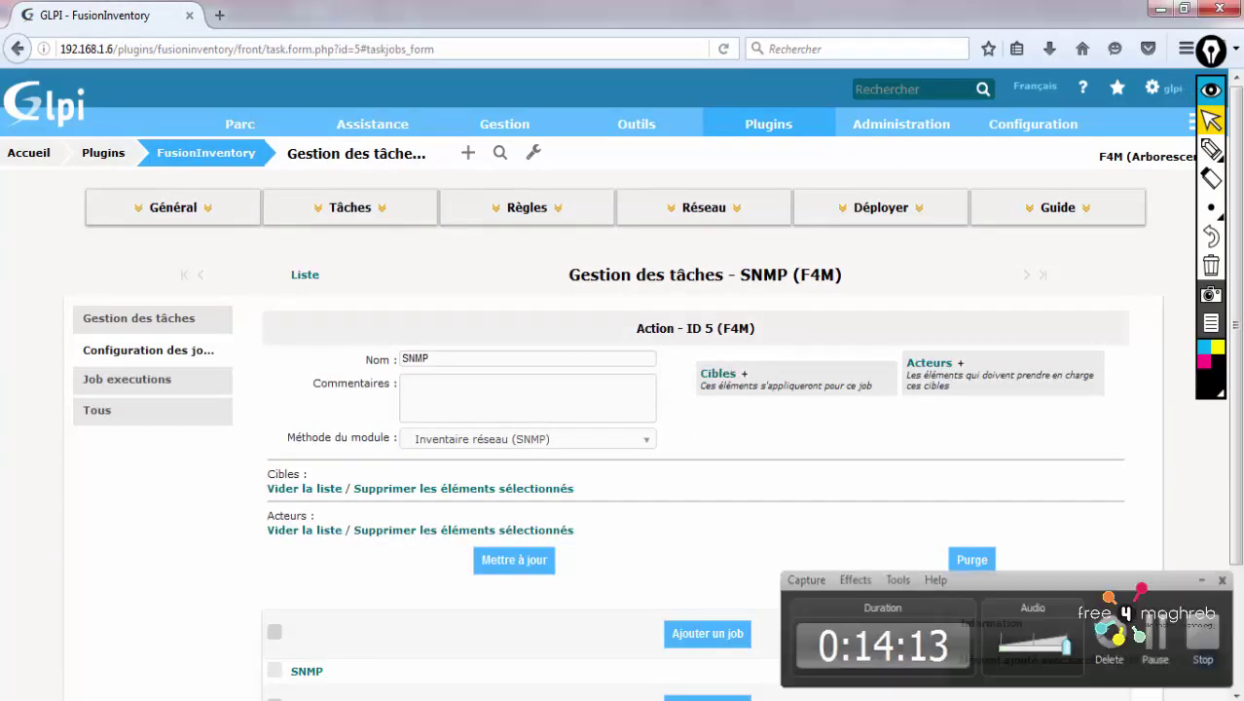
left_click(721, 376)
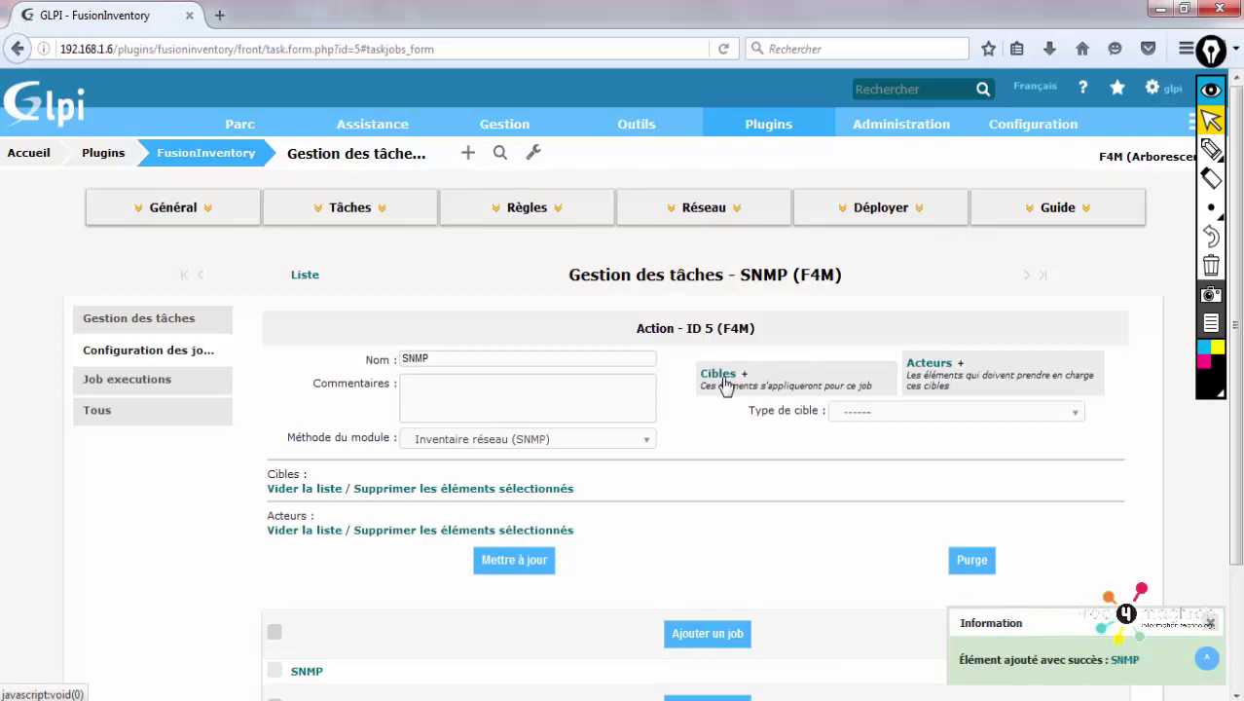
left_click(849, 413)
left_click(864, 455)
left_click(861, 437)
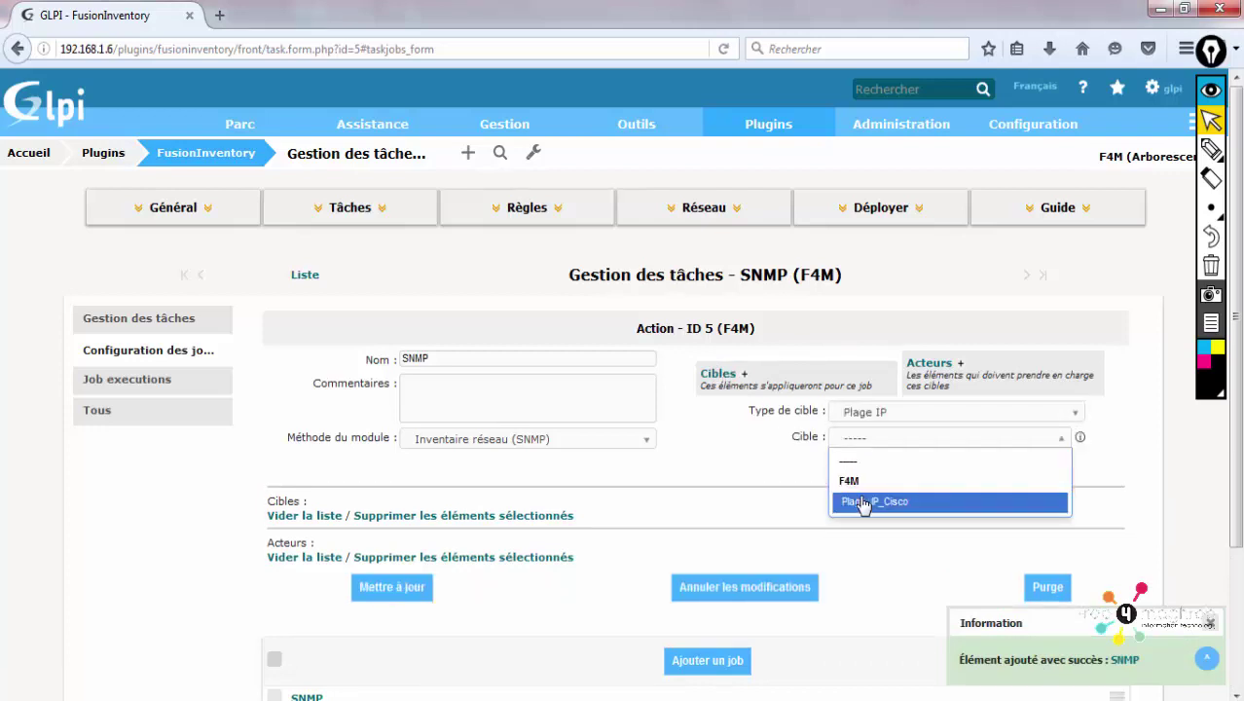
left_click(870, 501)
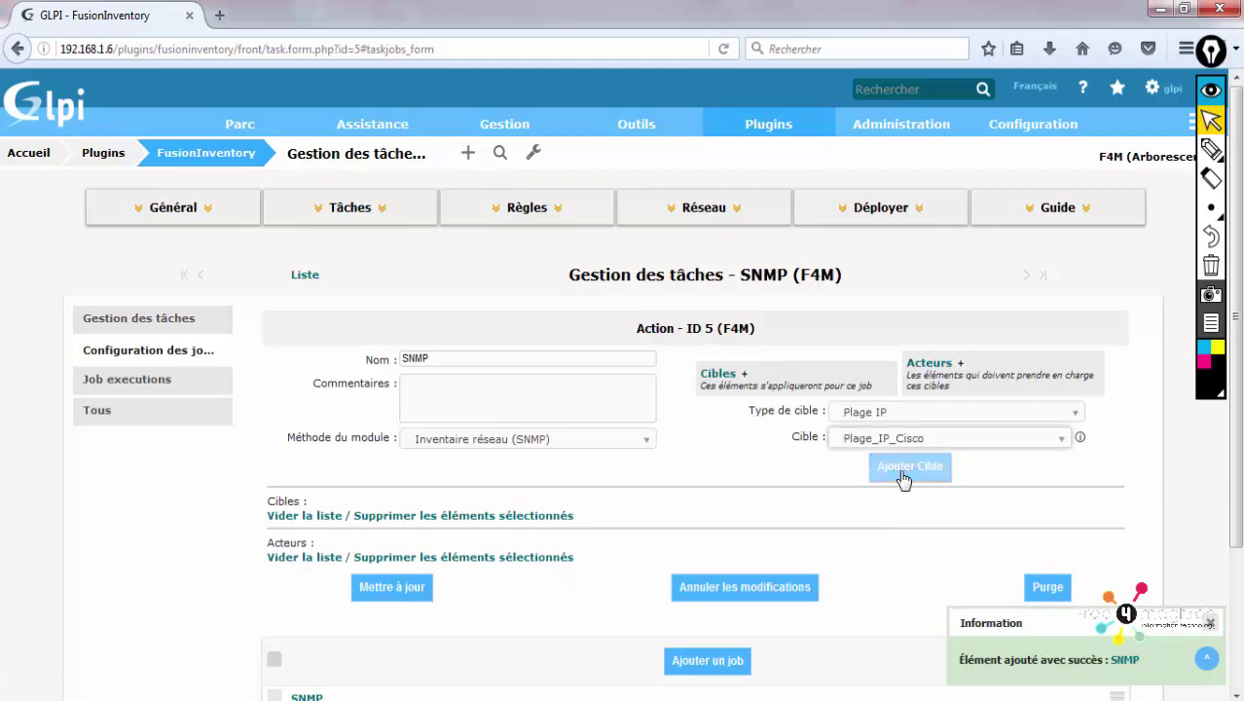
left_click(902, 474)
Add the Windows server's agent as actor and save the SNMP job
left_click(931, 364)
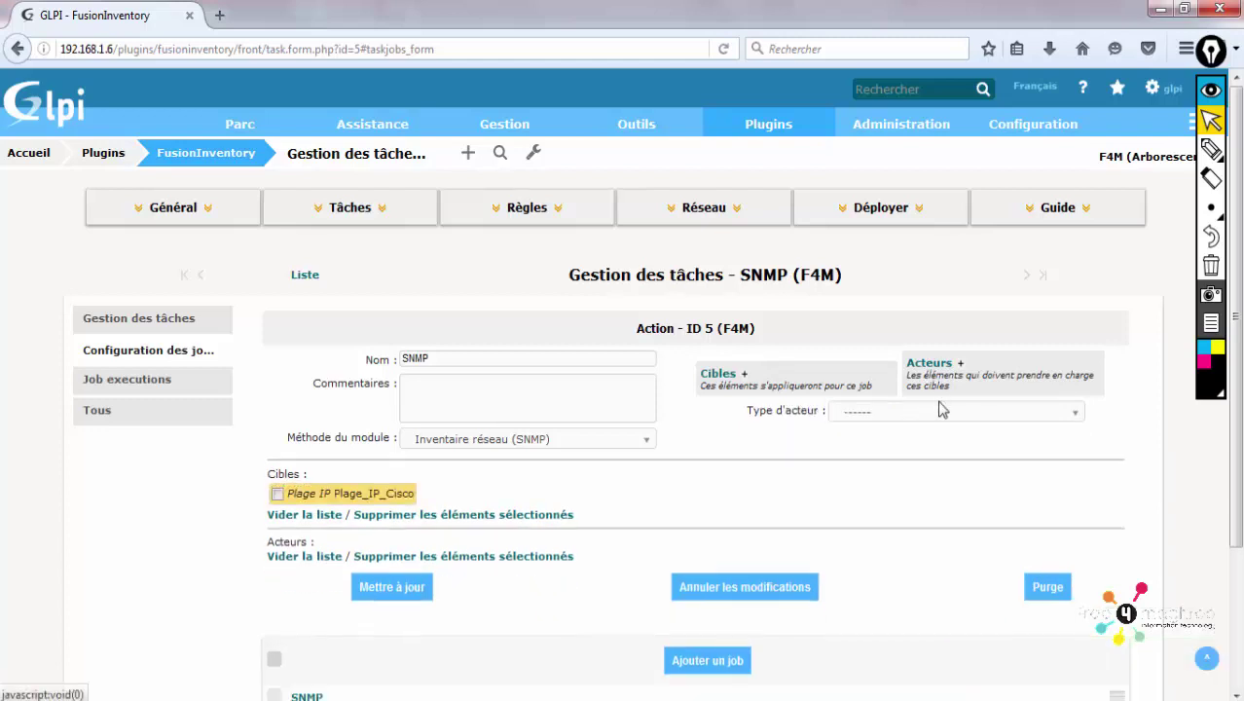
left_click(921, 414)
left_click(888, 460)
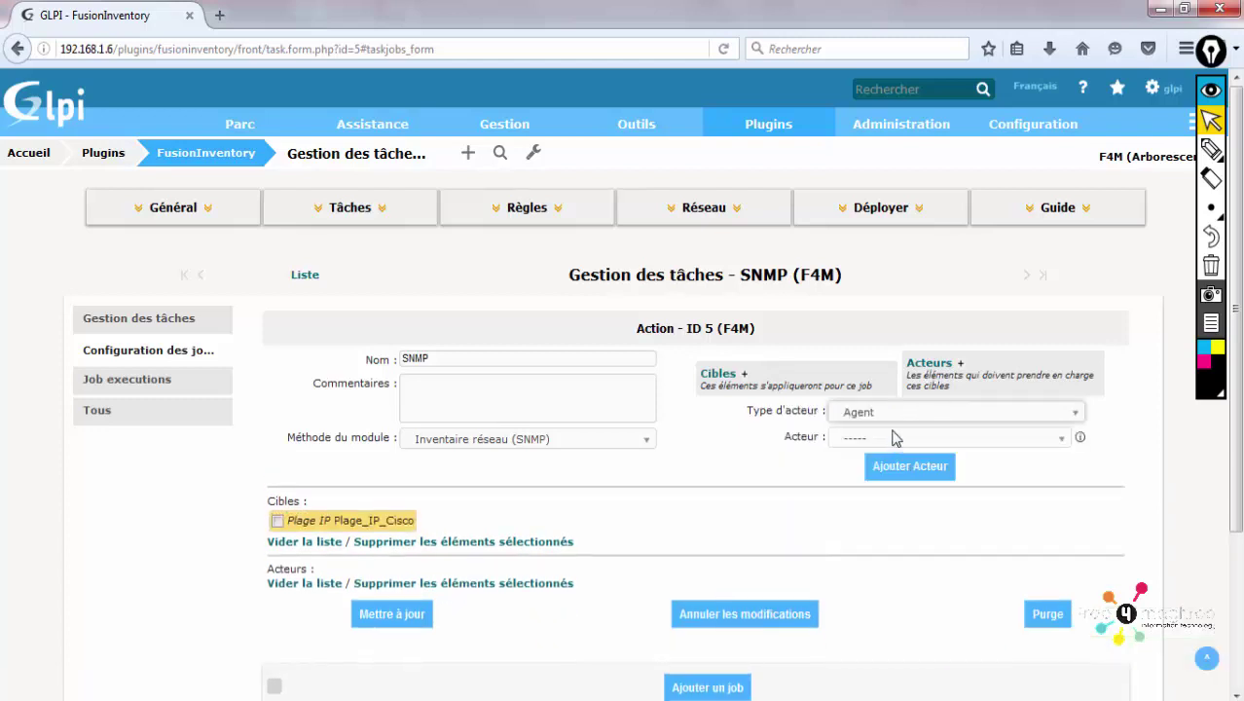
left_click(896, 437)
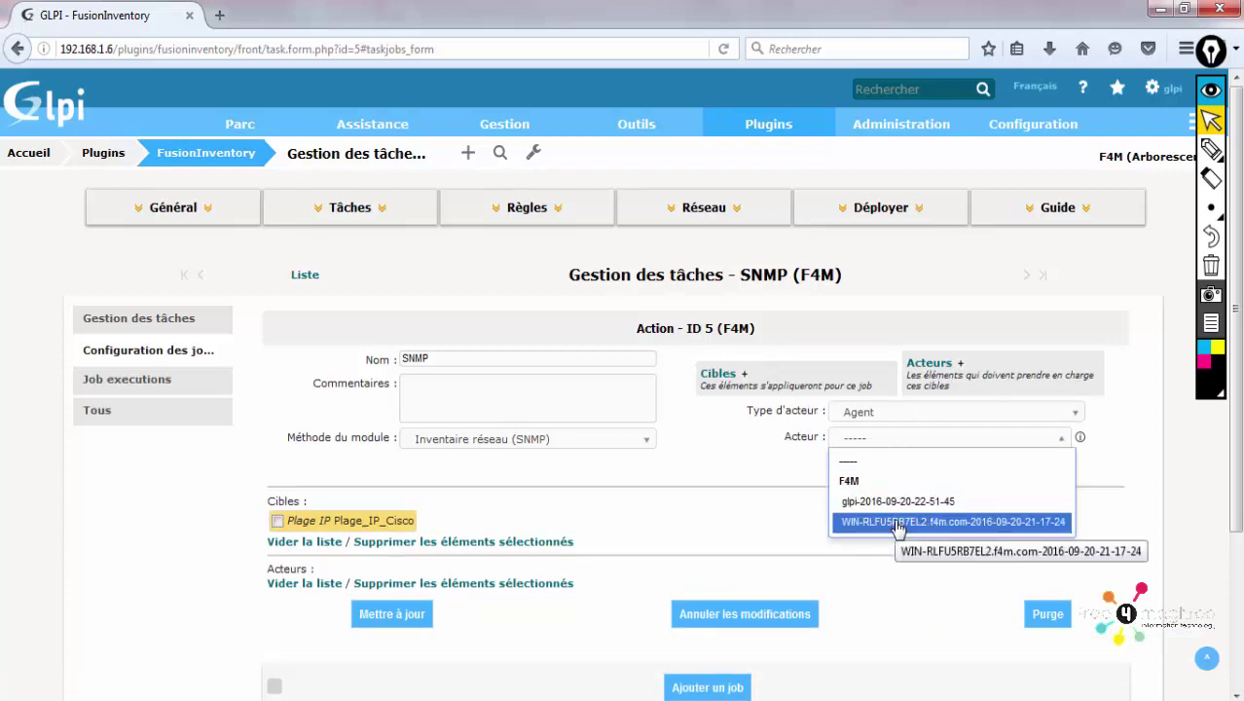
left_click(898, 526)
left_click(881, 476)
scroll(675, 352, "down", 2)
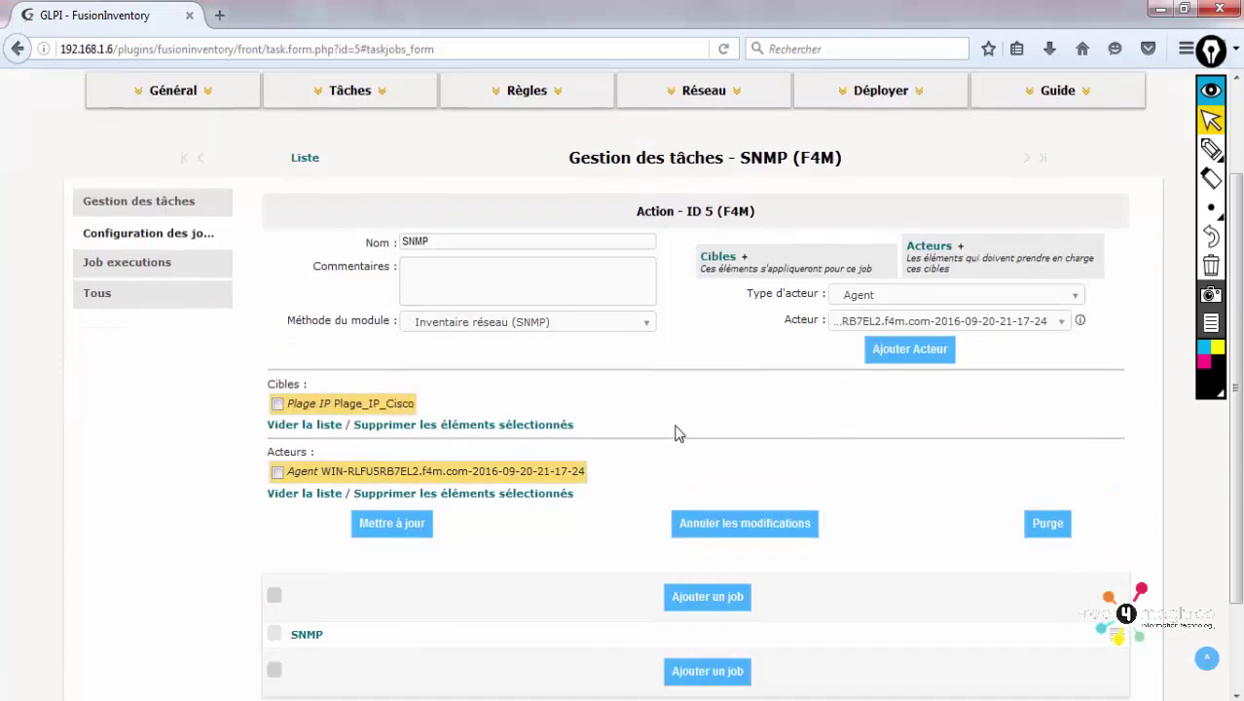
left_click(375, 437)
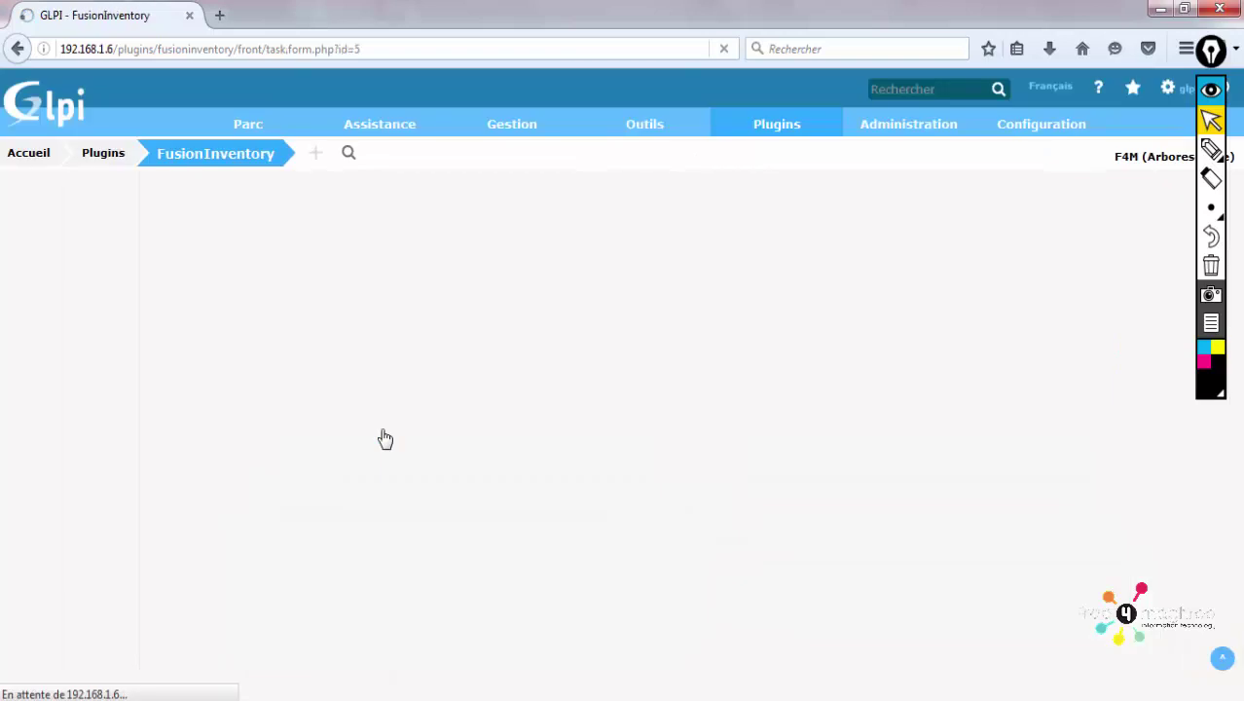
left_click(312, 384)
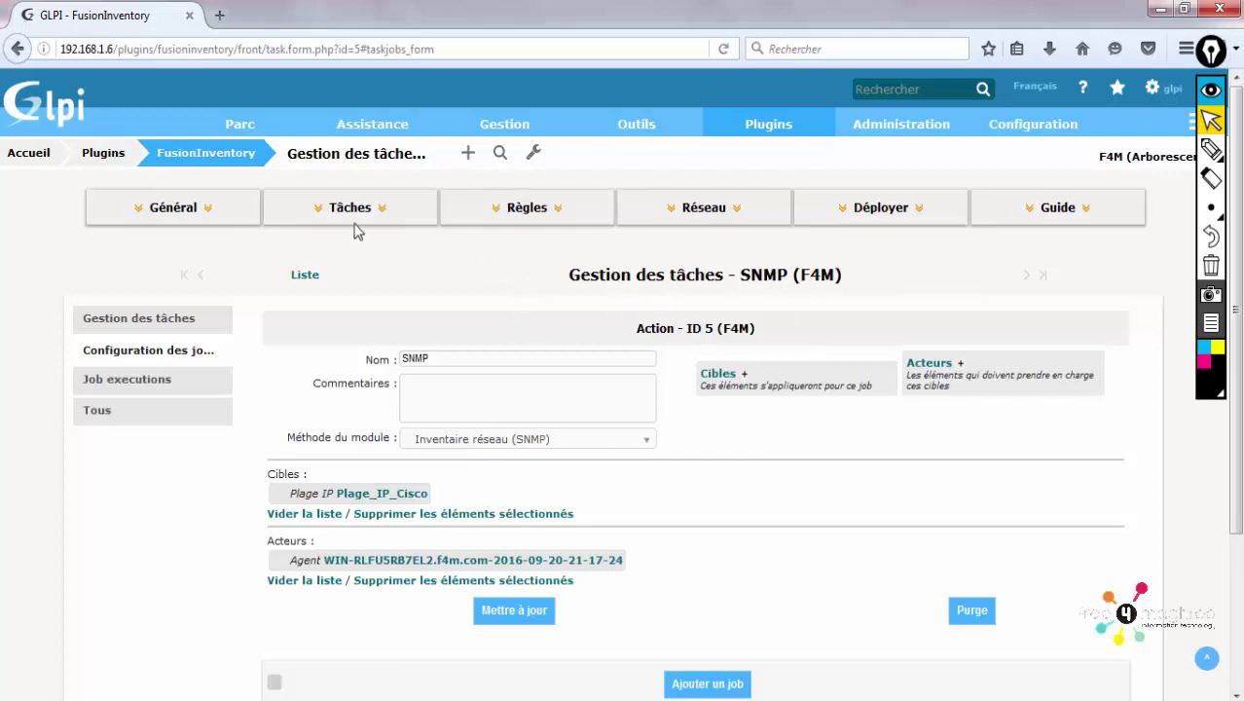
Open Configuration > Actions automatiques and display 30 rows per page
mouse_move(1016, 131)
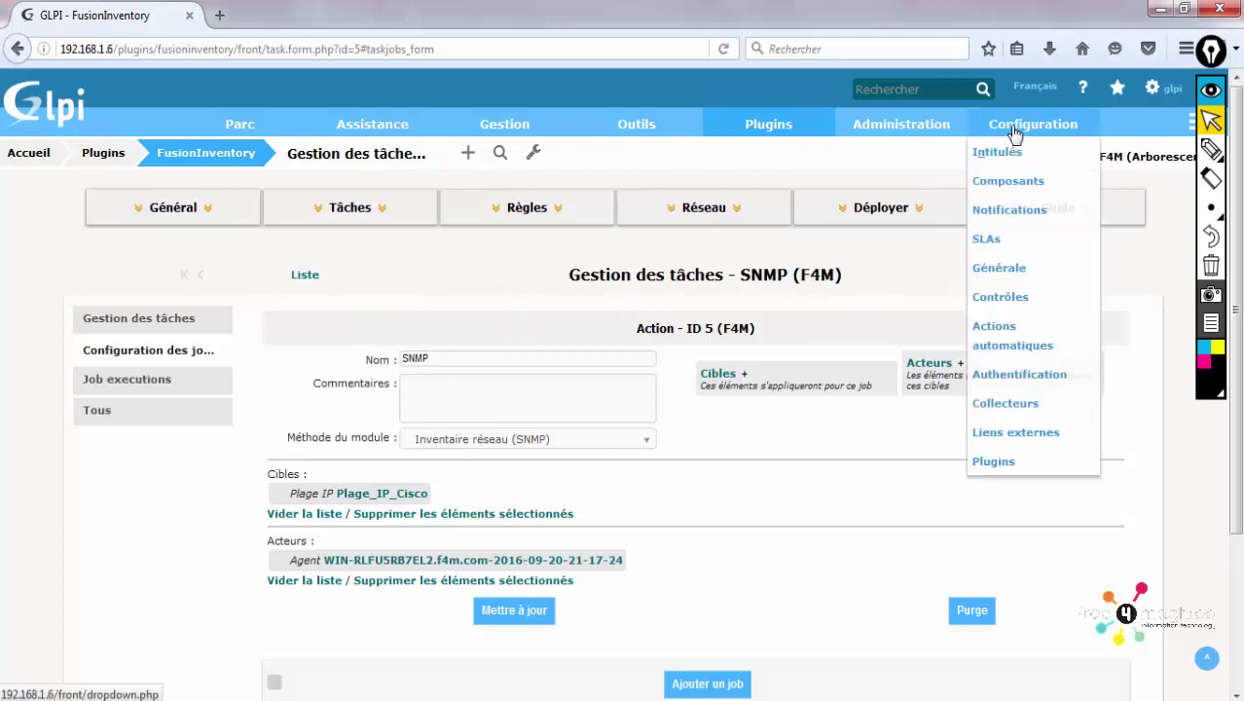
left_click(1017, 334)
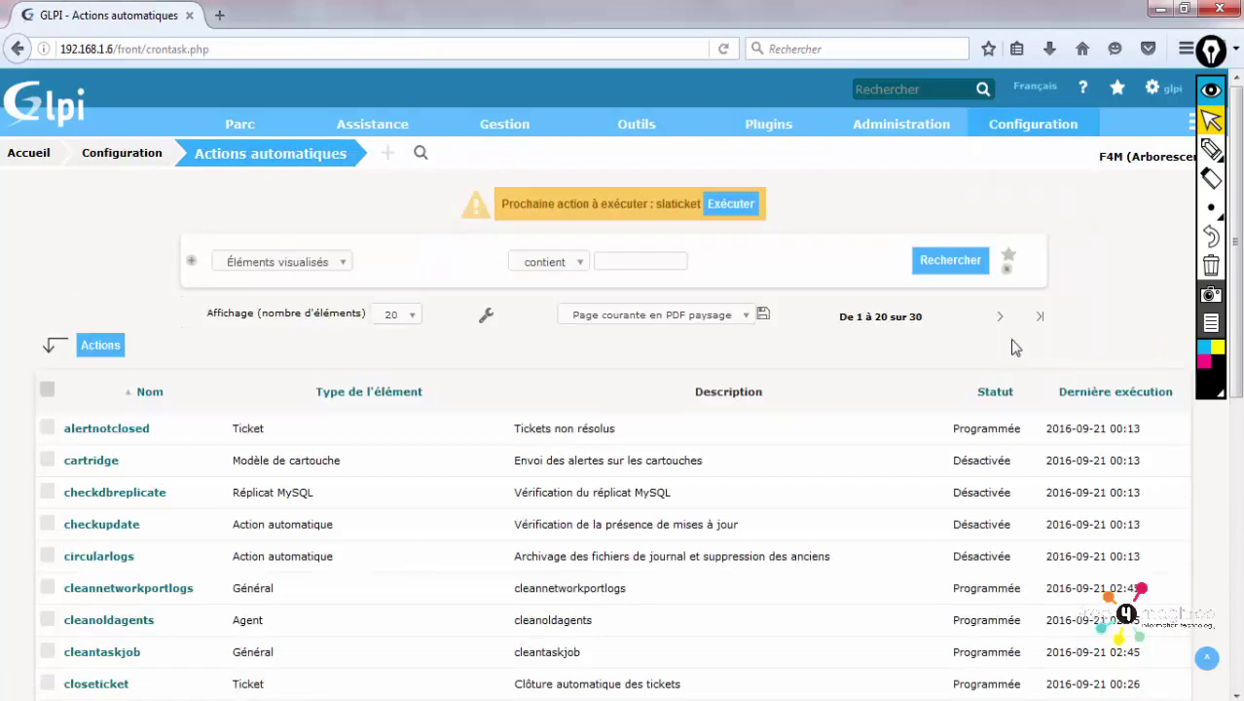
scroll(295, 243, "down", 2)
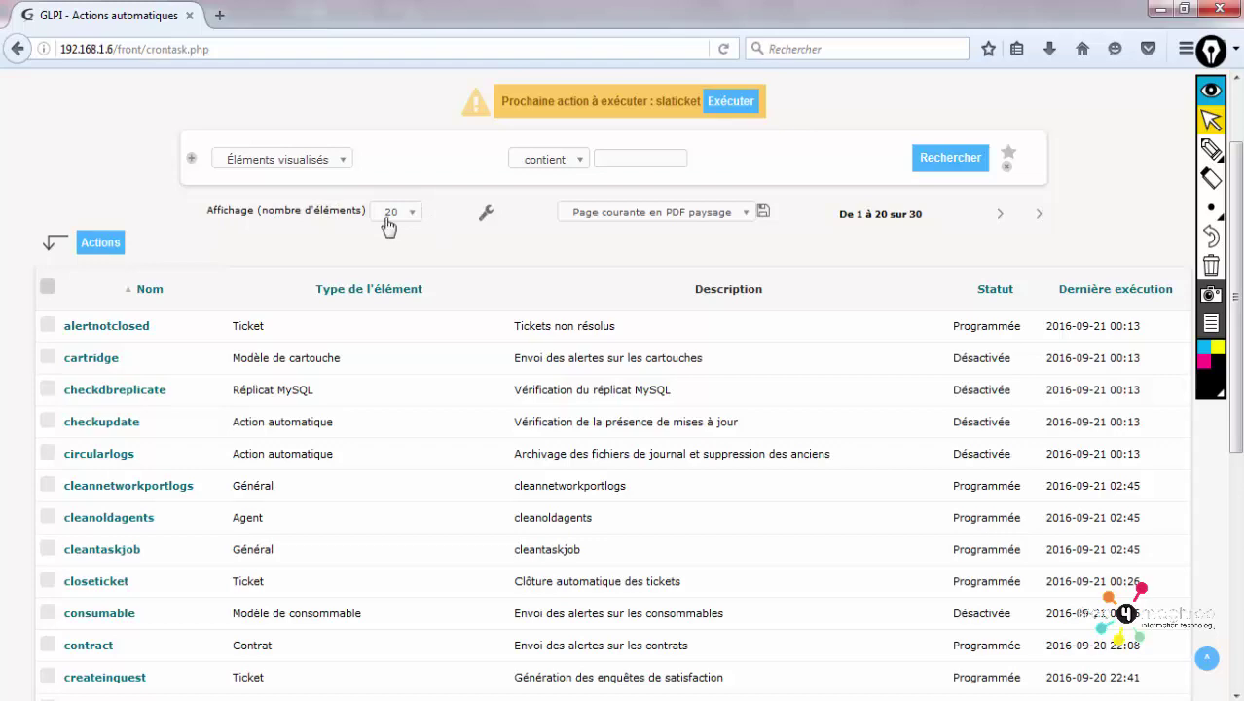
scroll(388, 226, "down", 8)
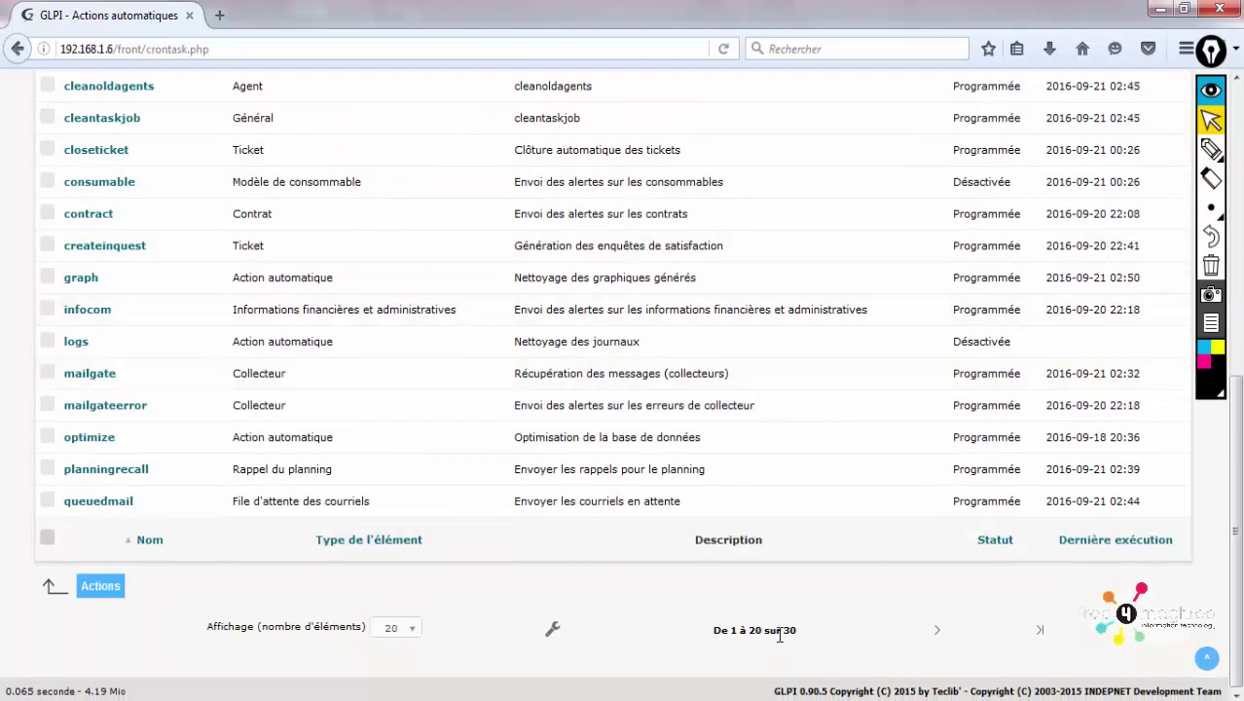
scroll(717, 503, "up", 10)
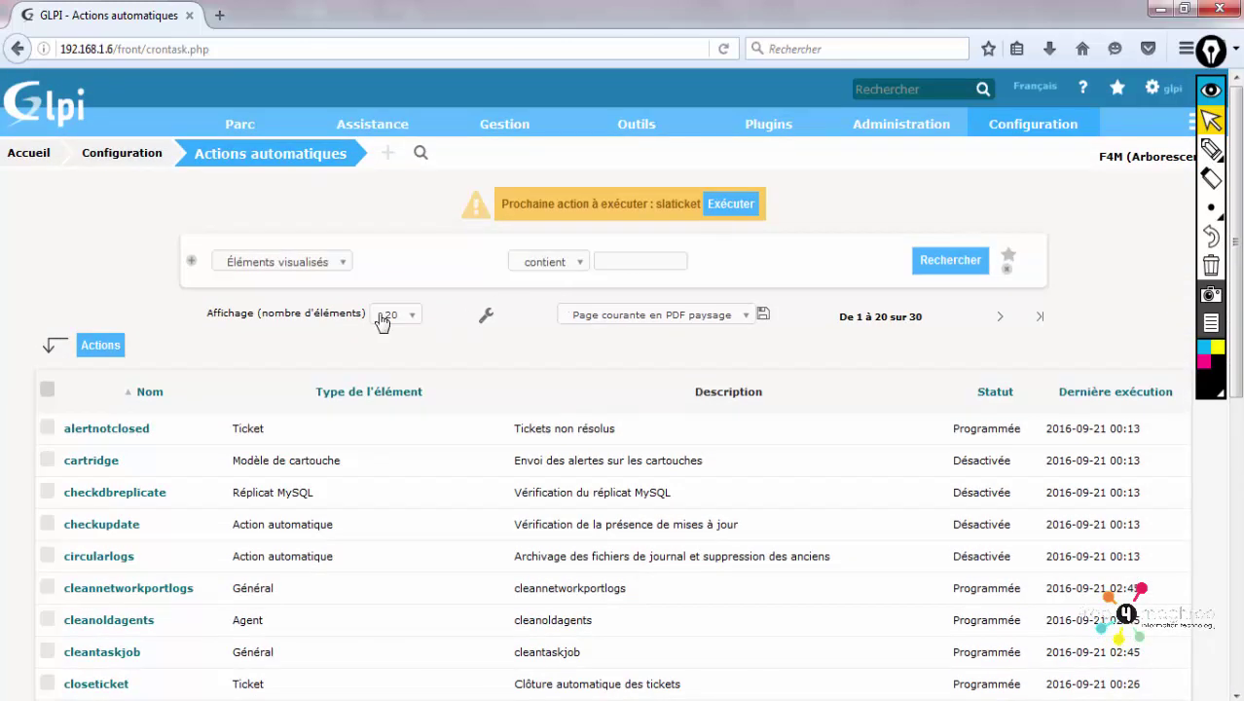
left_click(383, 323)
left_click(397, 430)
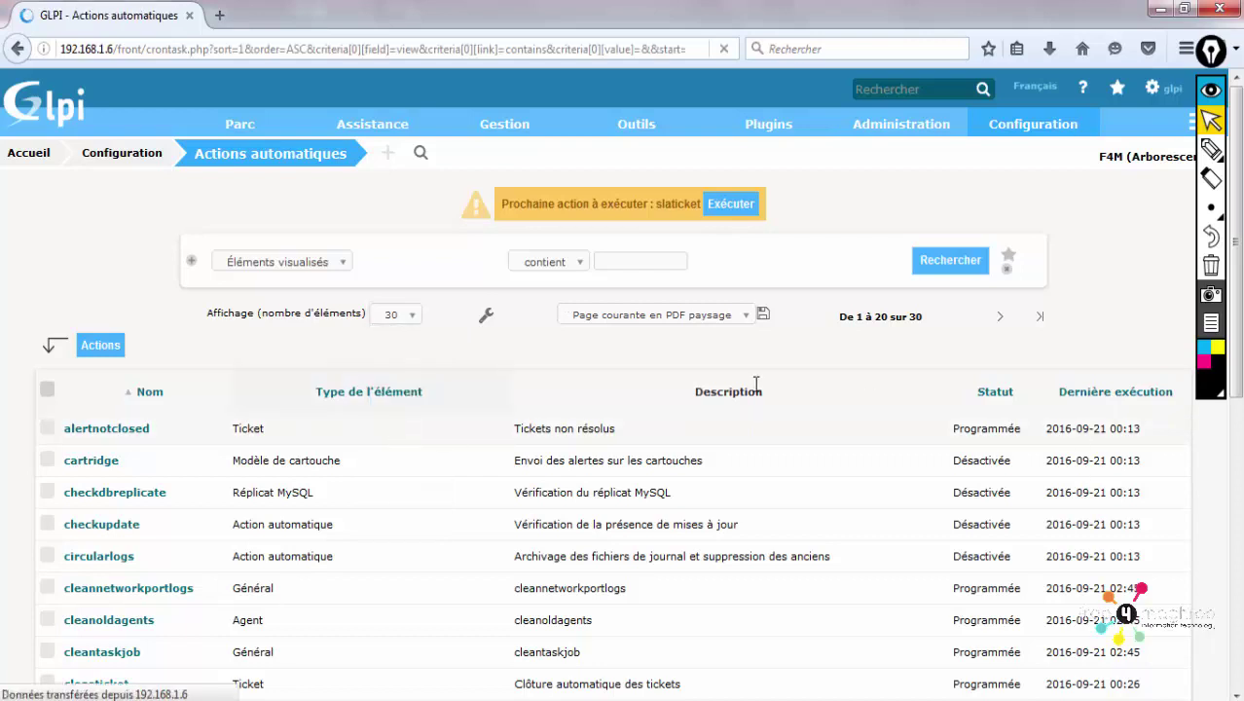
scroll(574, 341, "down", 2)
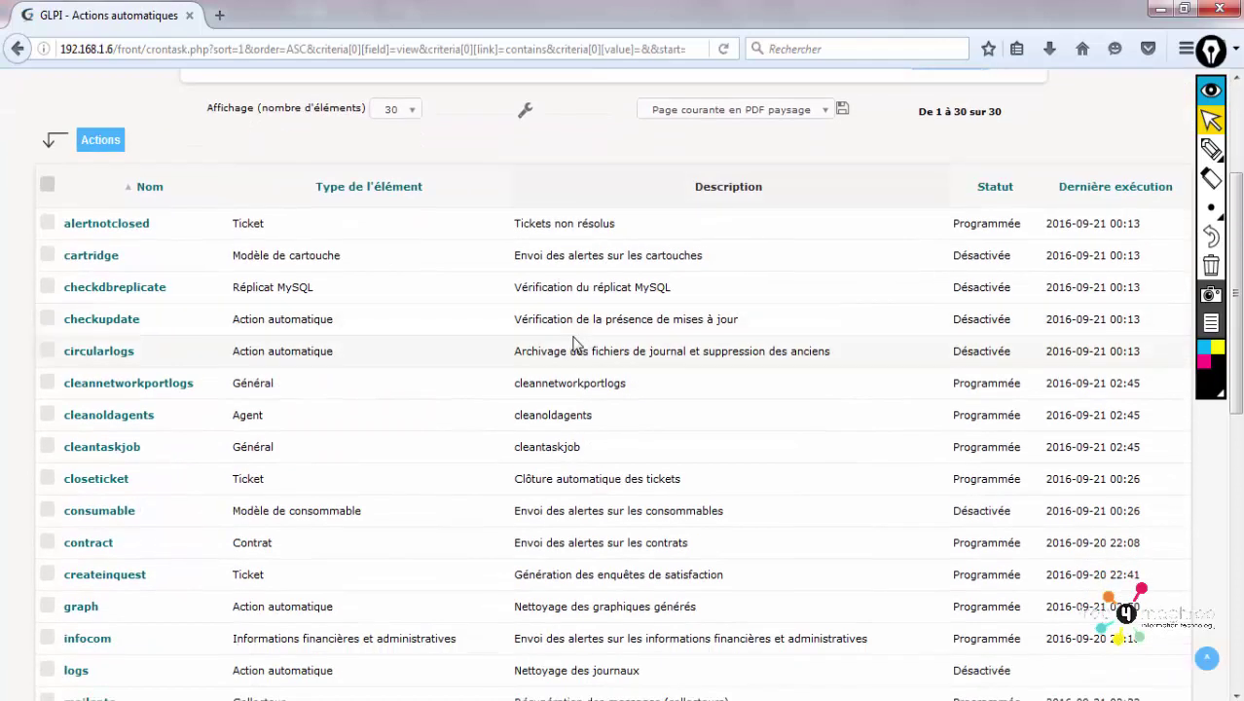
Open alertnotclosed and page through the automatic actions to cleannetworkportlogs
left_click(137, 225)
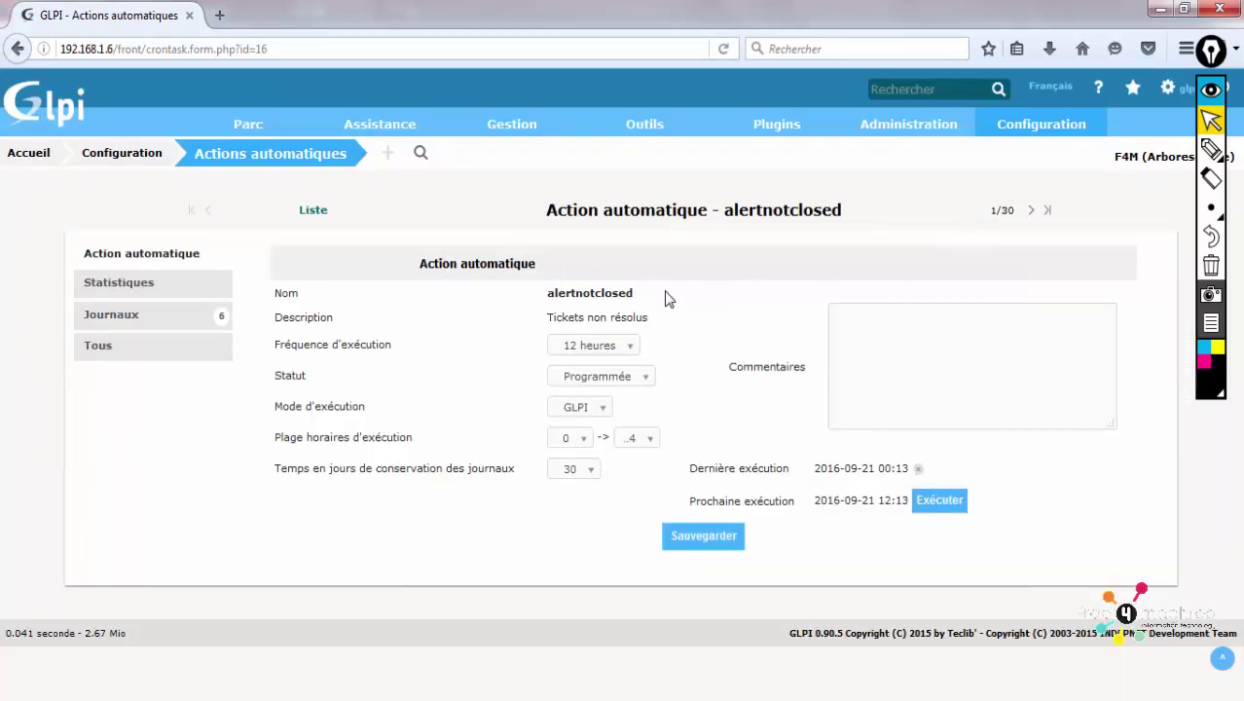
double_click(589, 293)
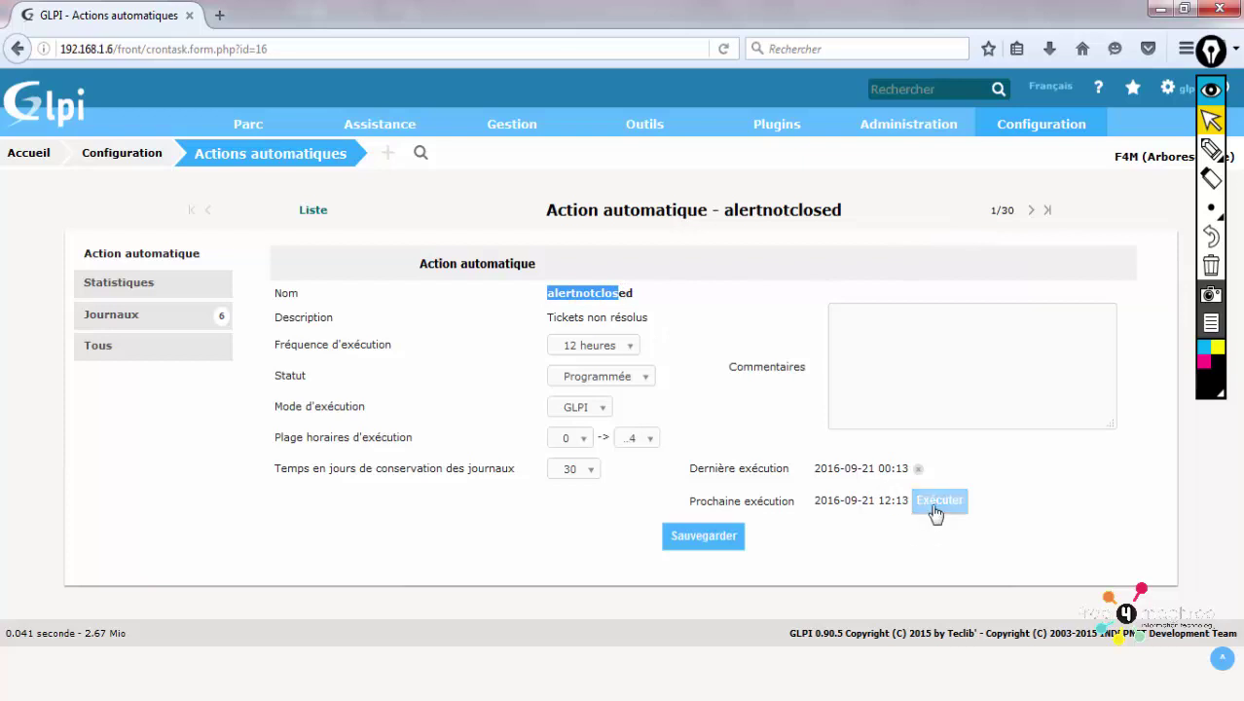
left_click(959, 212)
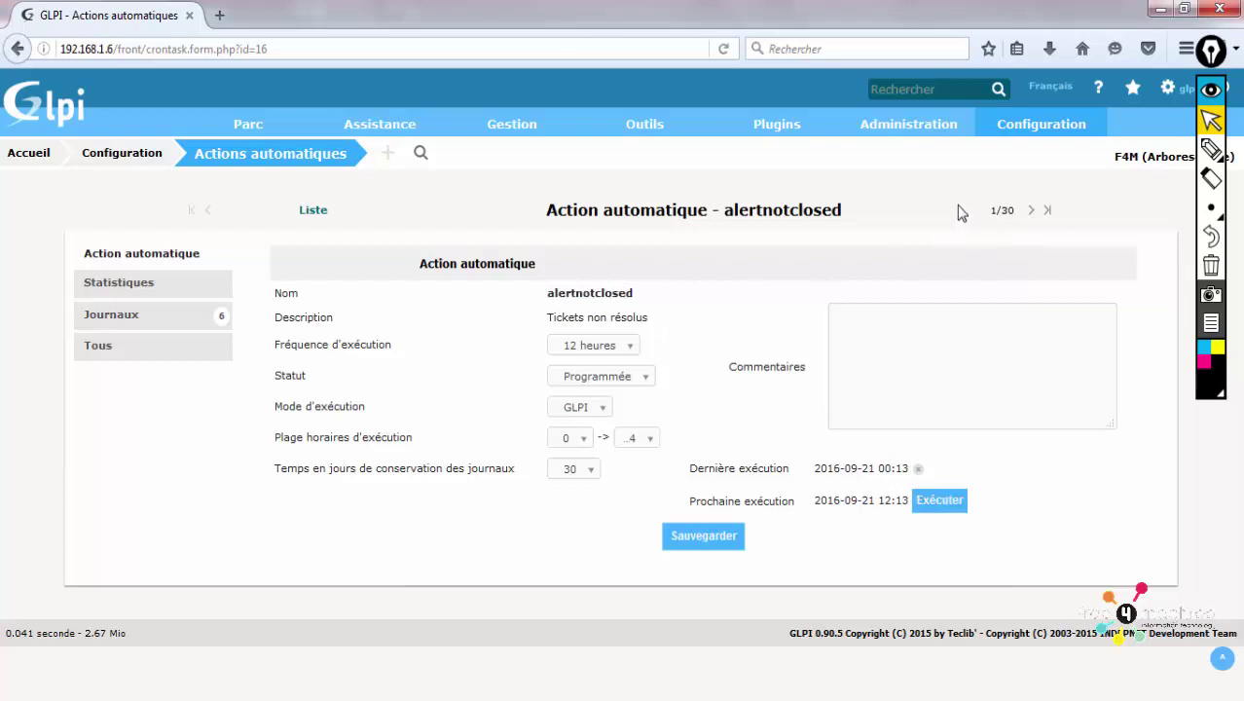
left_click(1030, 213)
left_click(1030, 214)
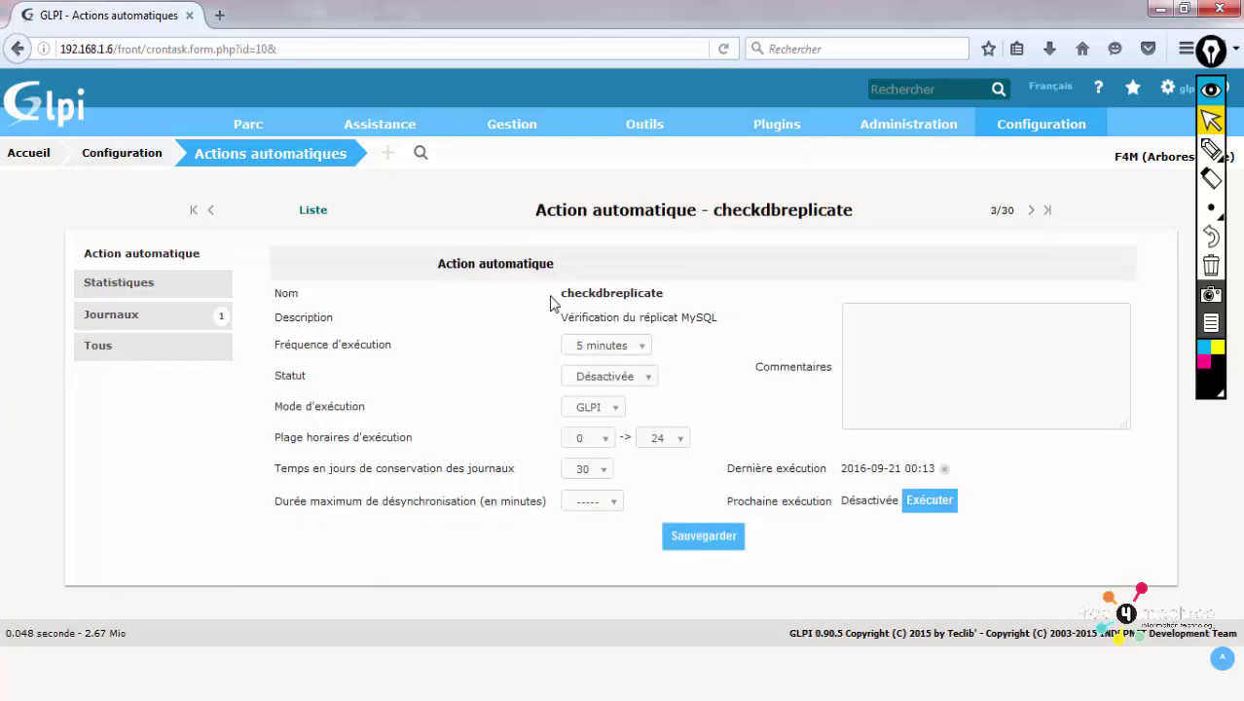
left_click_drag(557, 294, 659, 299)
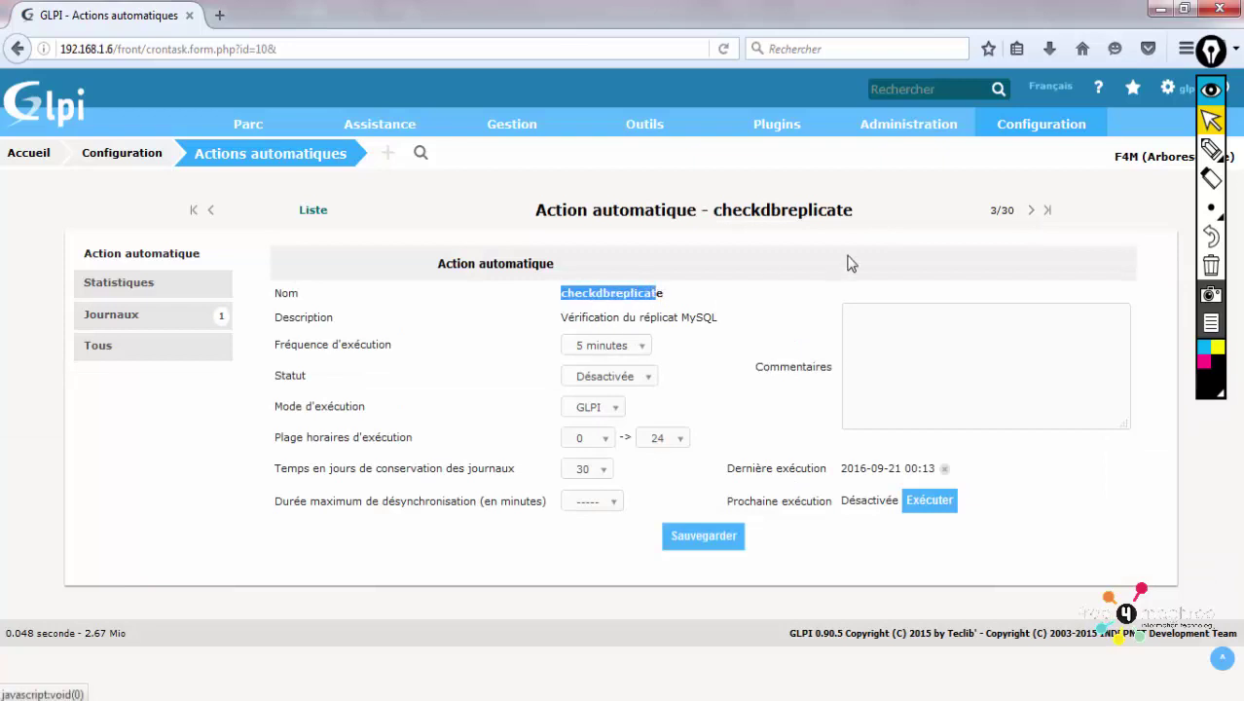
left_click(1034, 216)
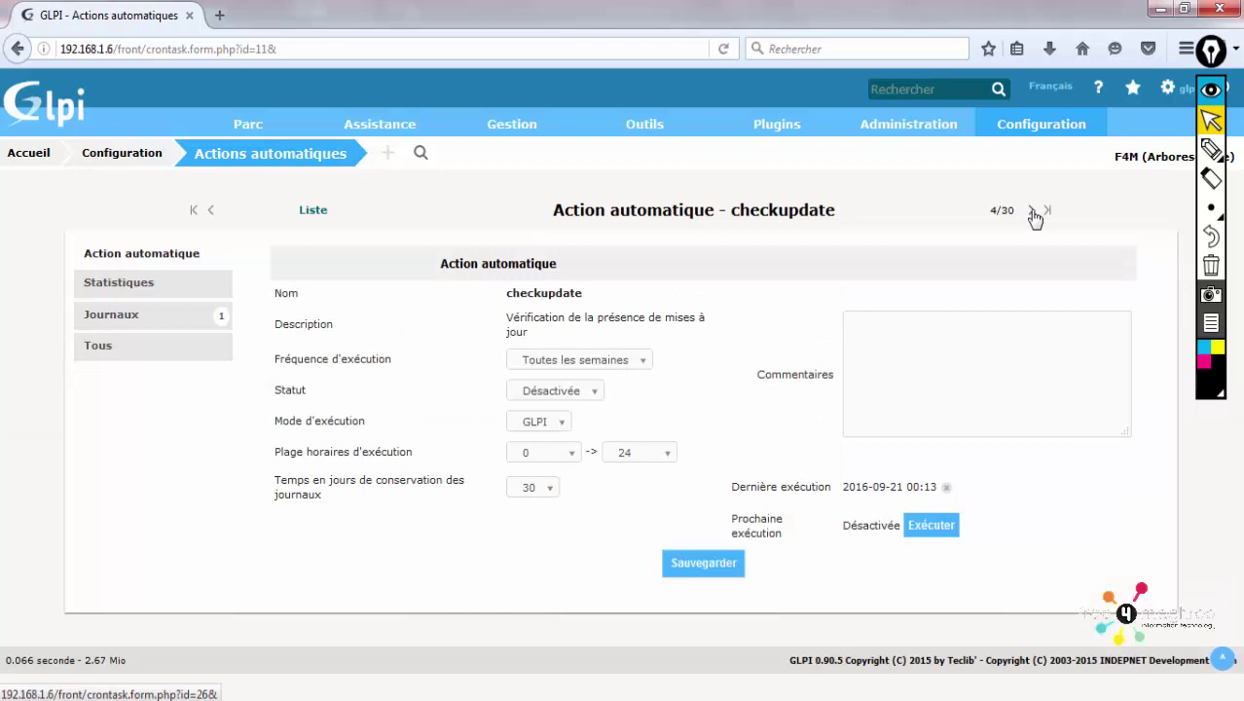
left_click(1034, 216)
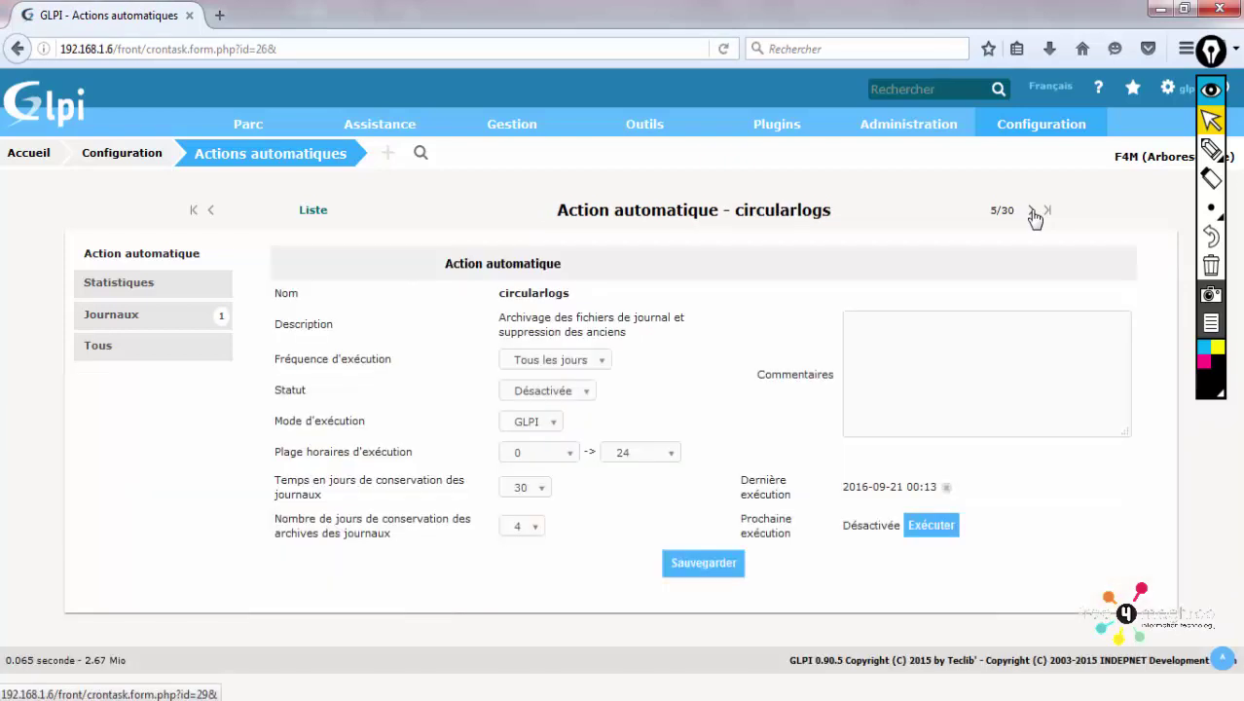
left_click(1034, 216)
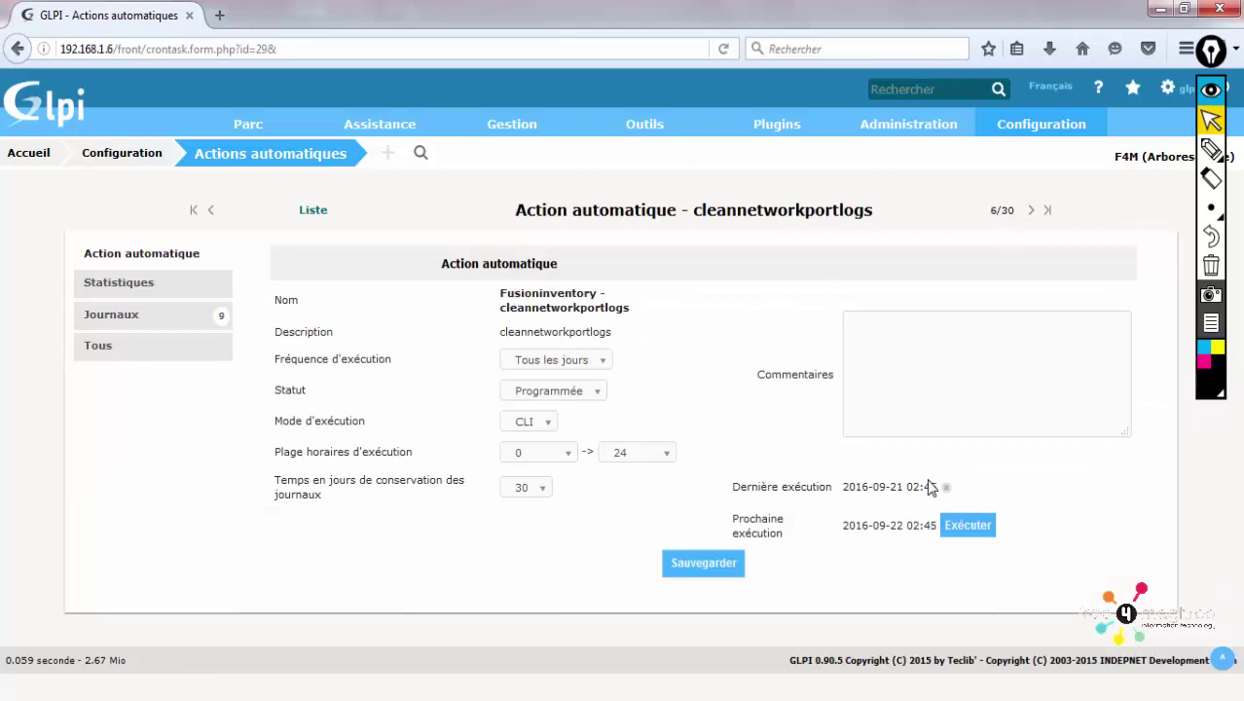
Run cleannetworkportlogs, cleanoldagents and cleantaskjob immediately
left_click(959, 531)
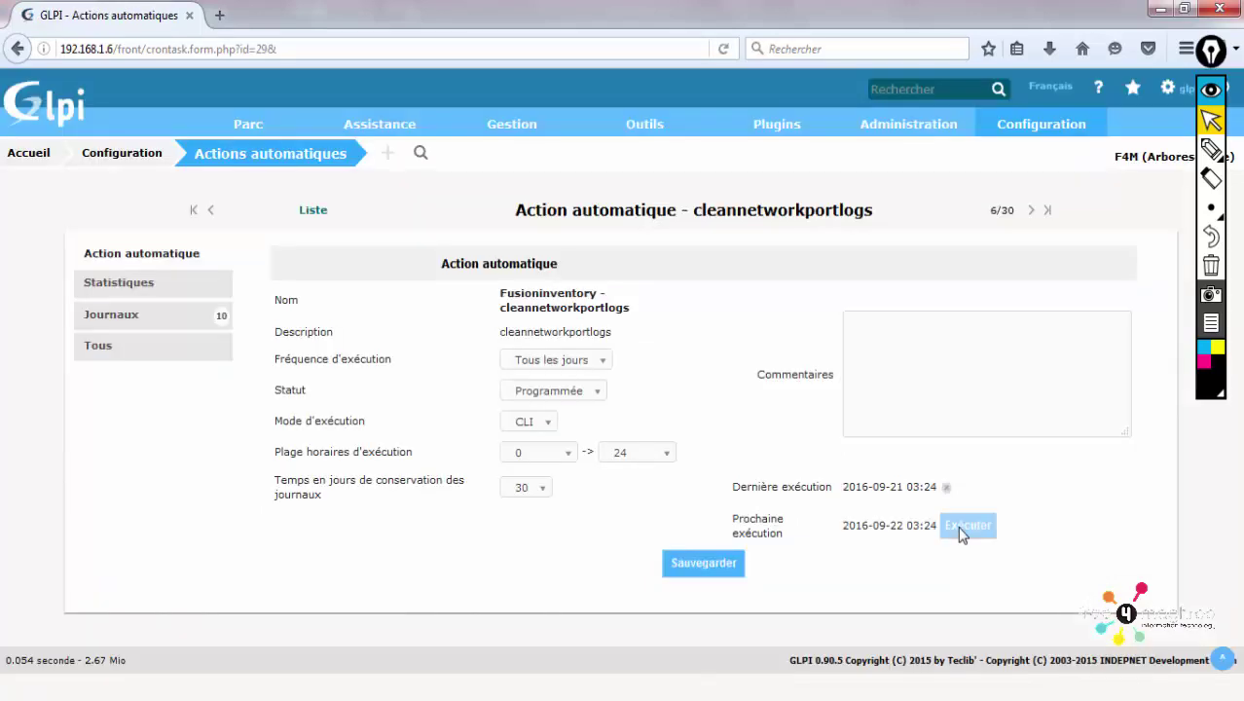
left_click(959, 531)
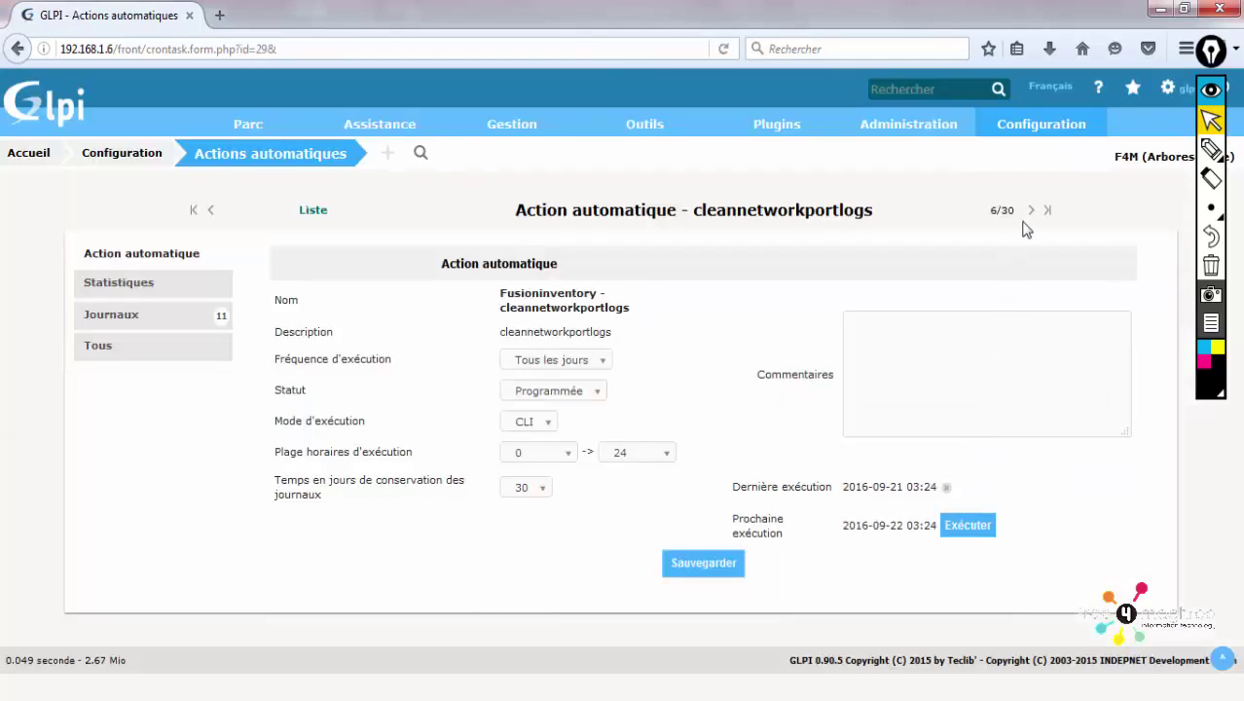
left_click(1031, 211)
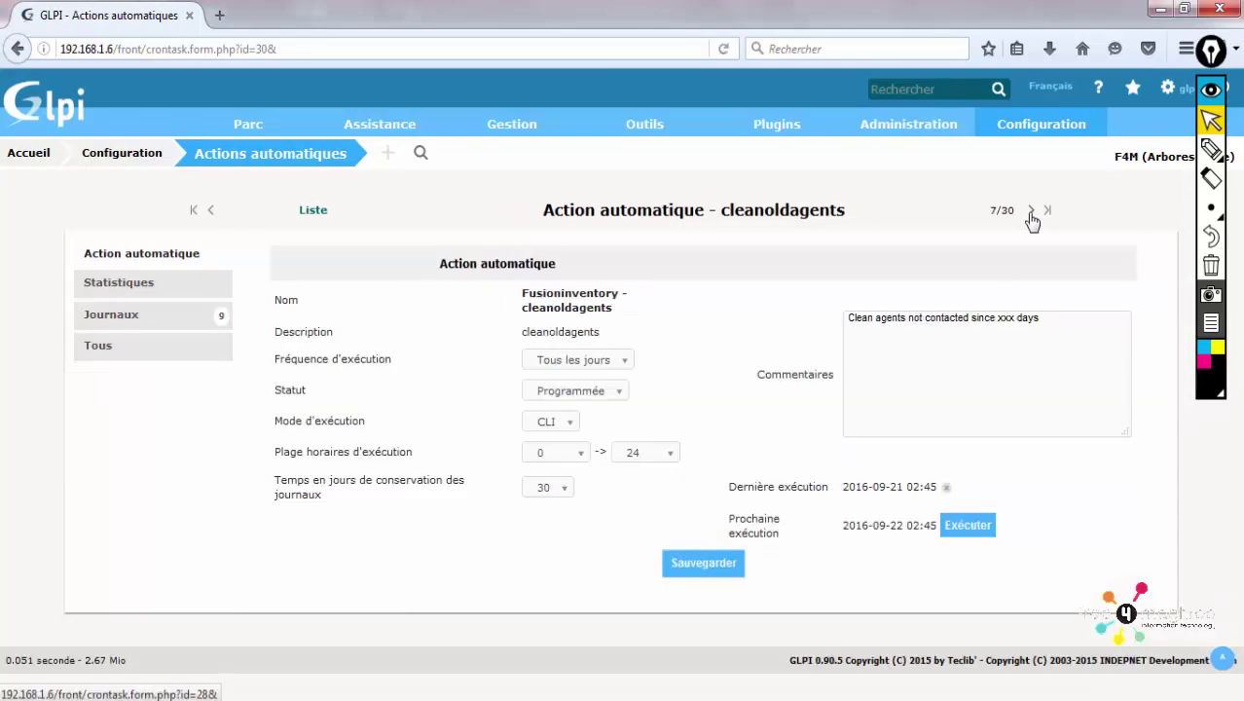
left_click(972, 528)
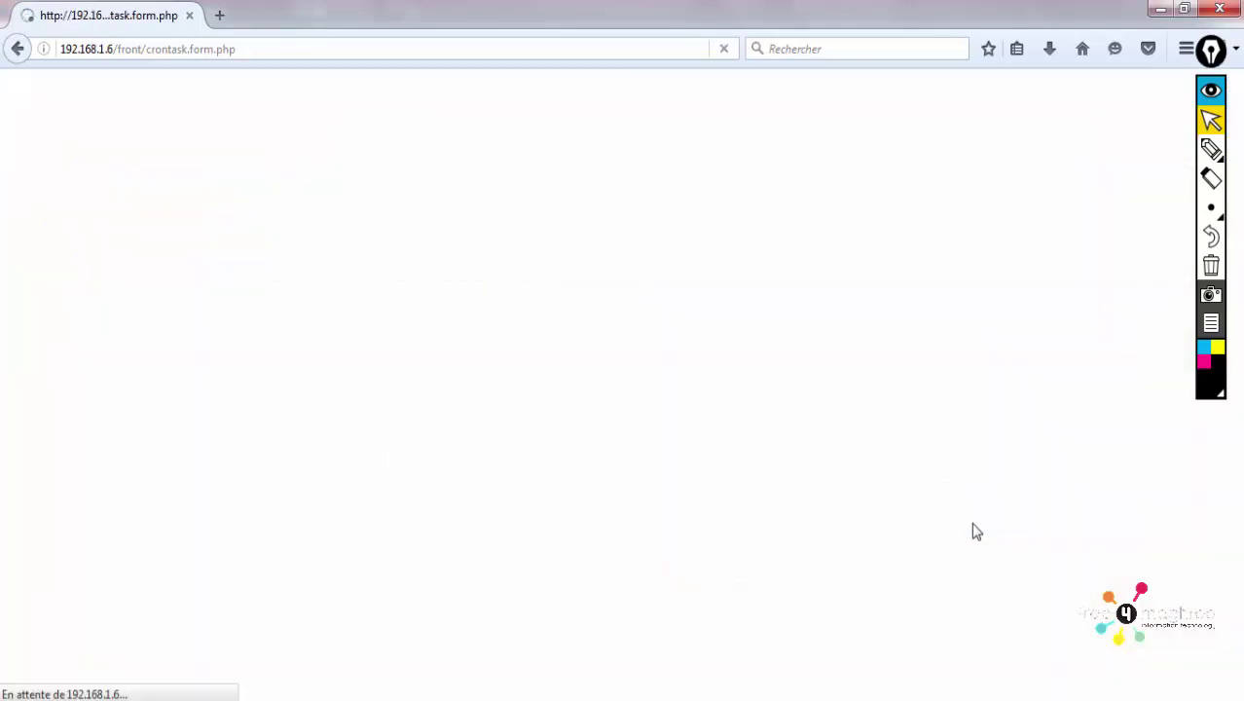
left_click(969, 527)
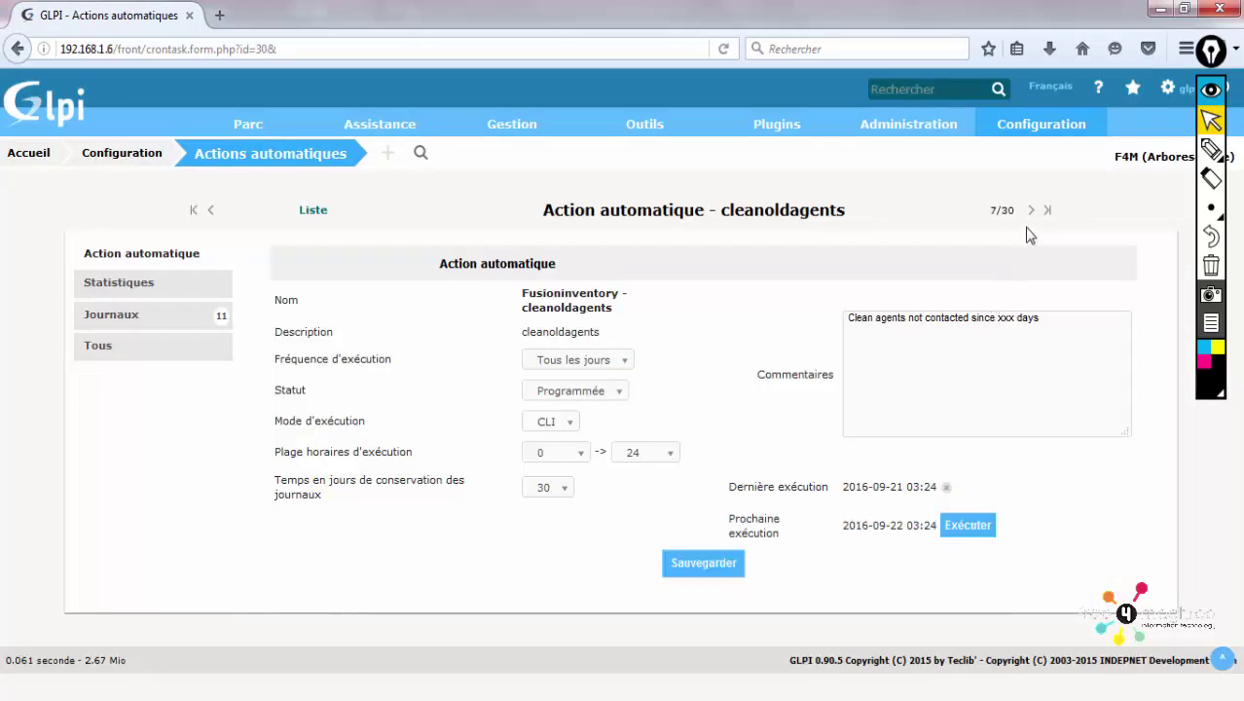
left_click(1031, 210)
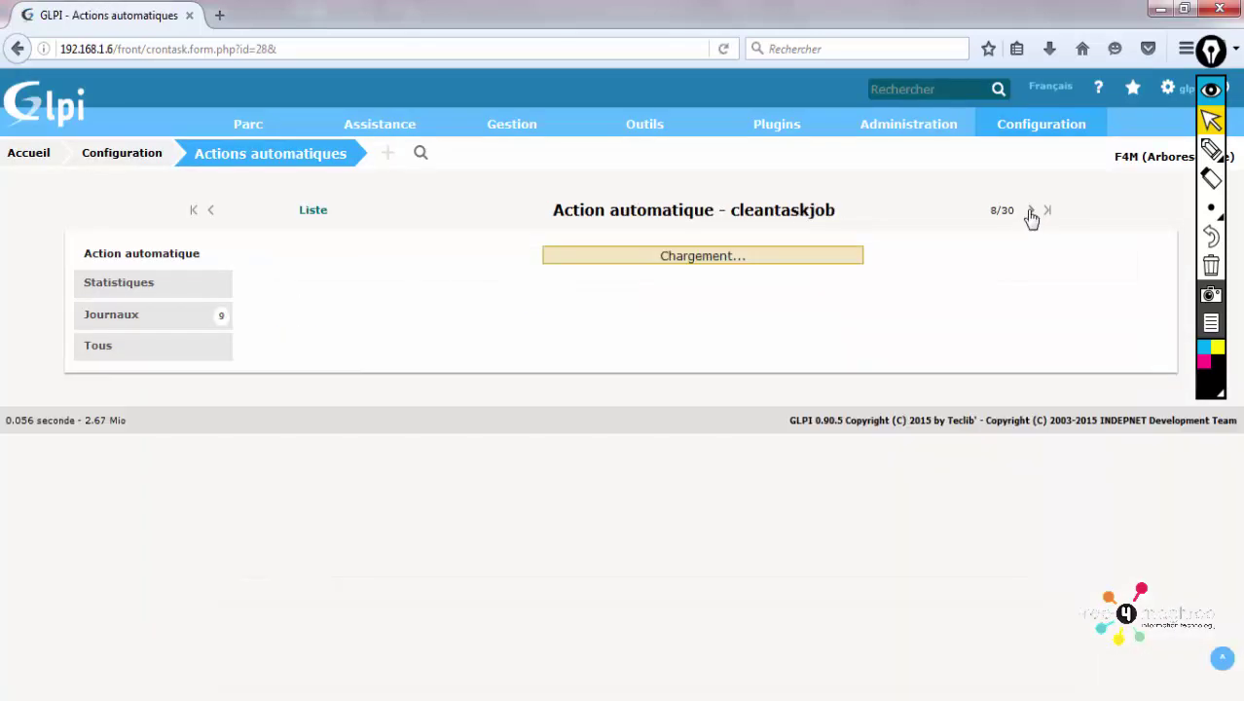
left_click(960, 502)
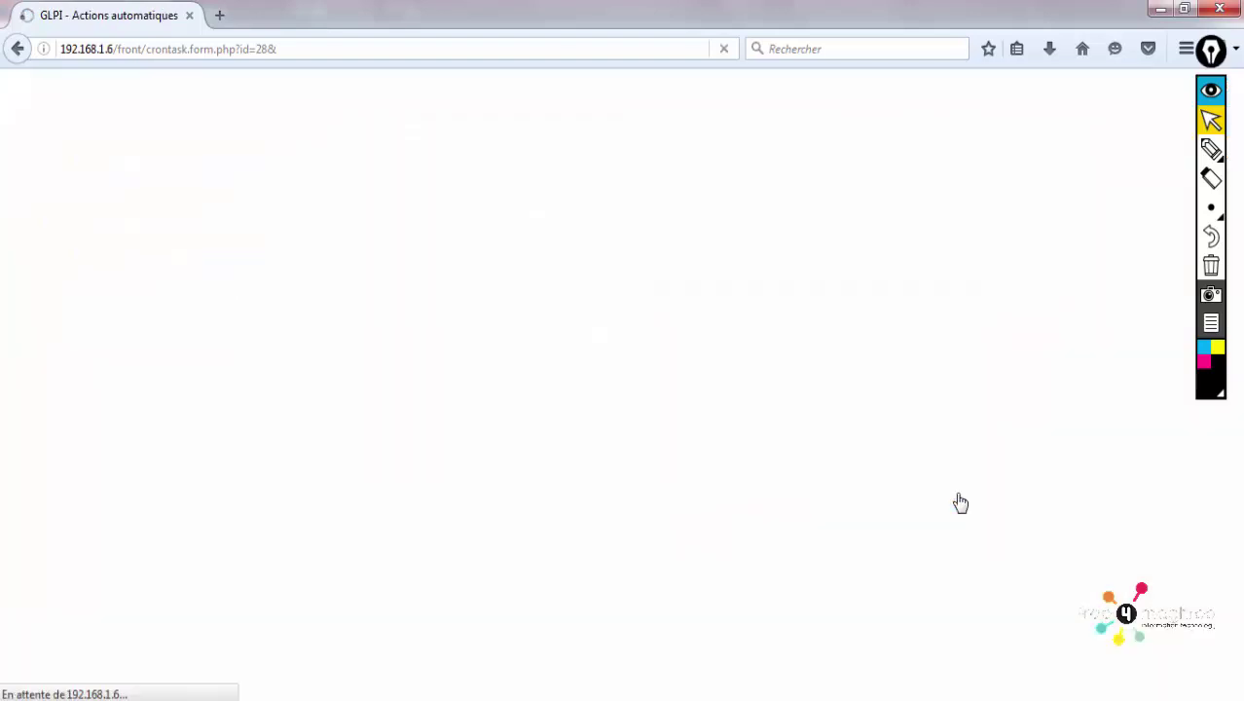
left_click(960, 501)
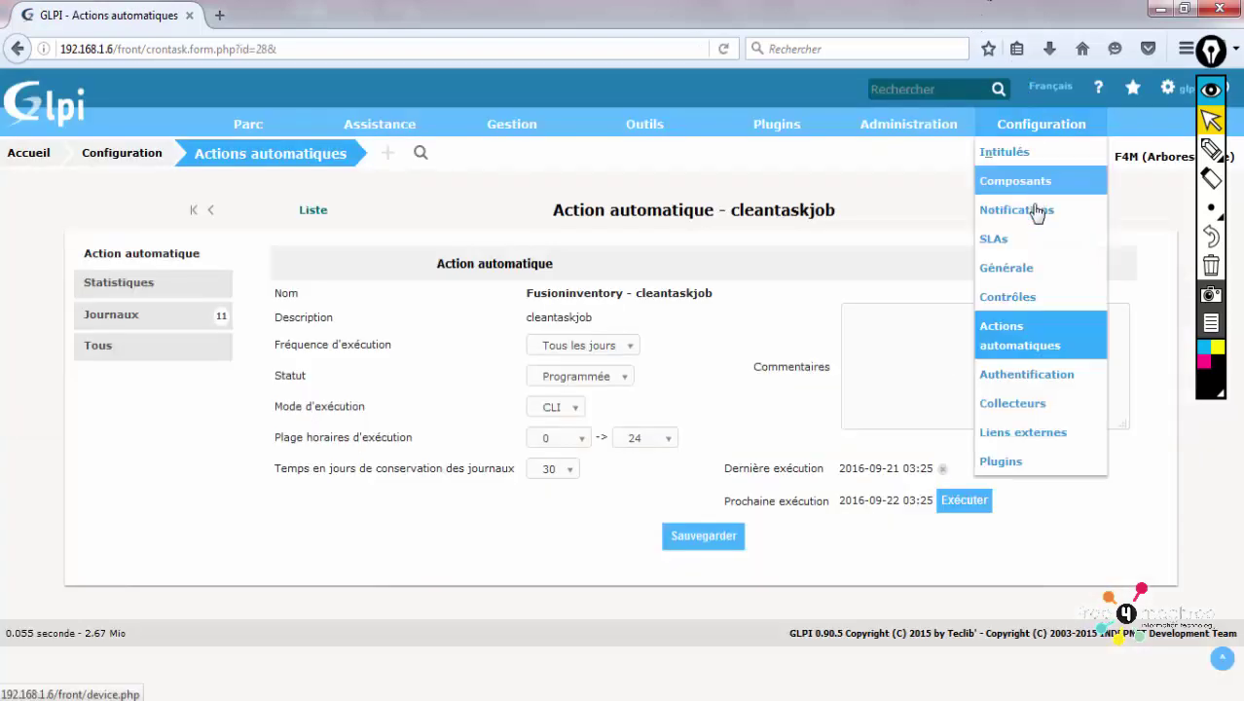
Page through closeticket, mailgate, reservation and the others up to taskscheduler
left_click(1032, 211)
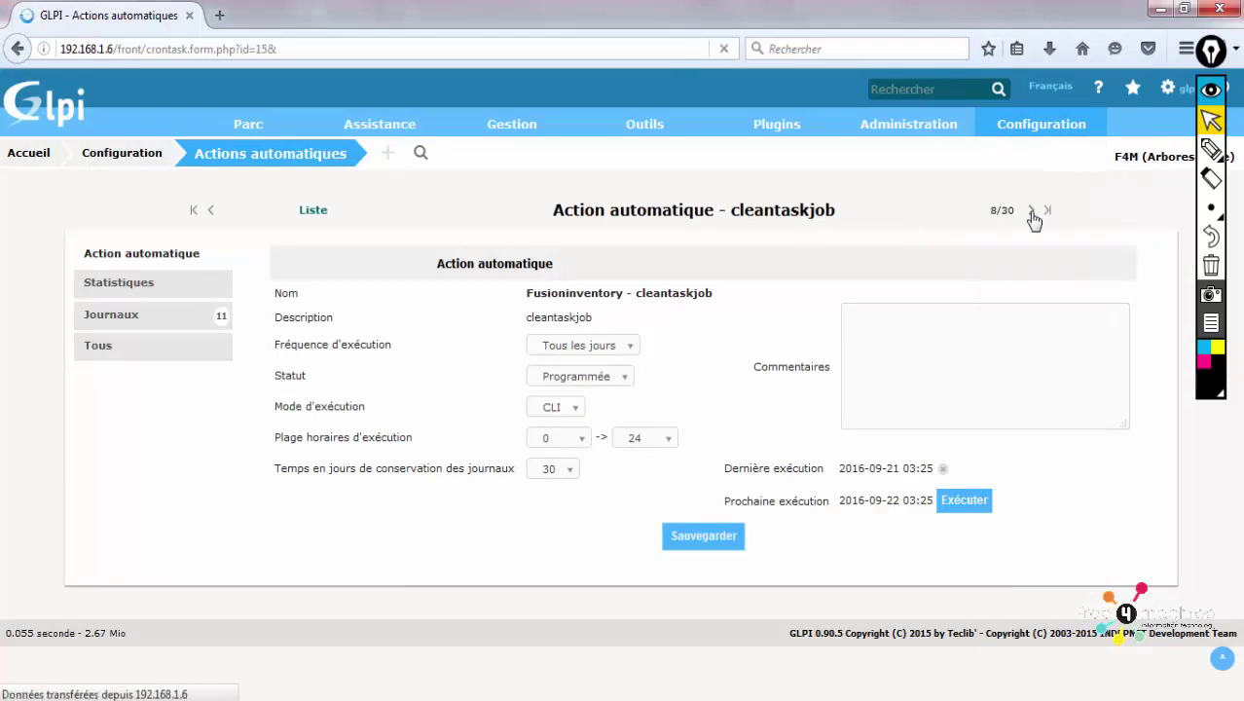
left_click(1032, 211)
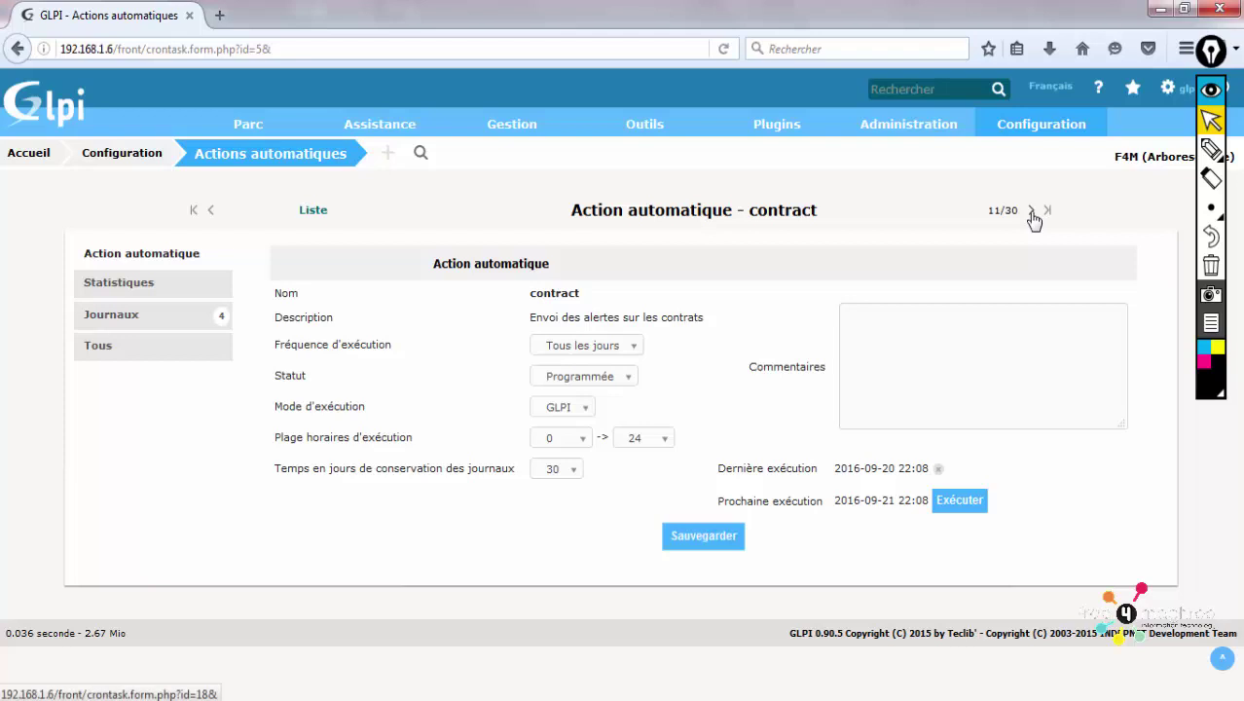
left_click(1032, 214)
left_click(1033, 212)
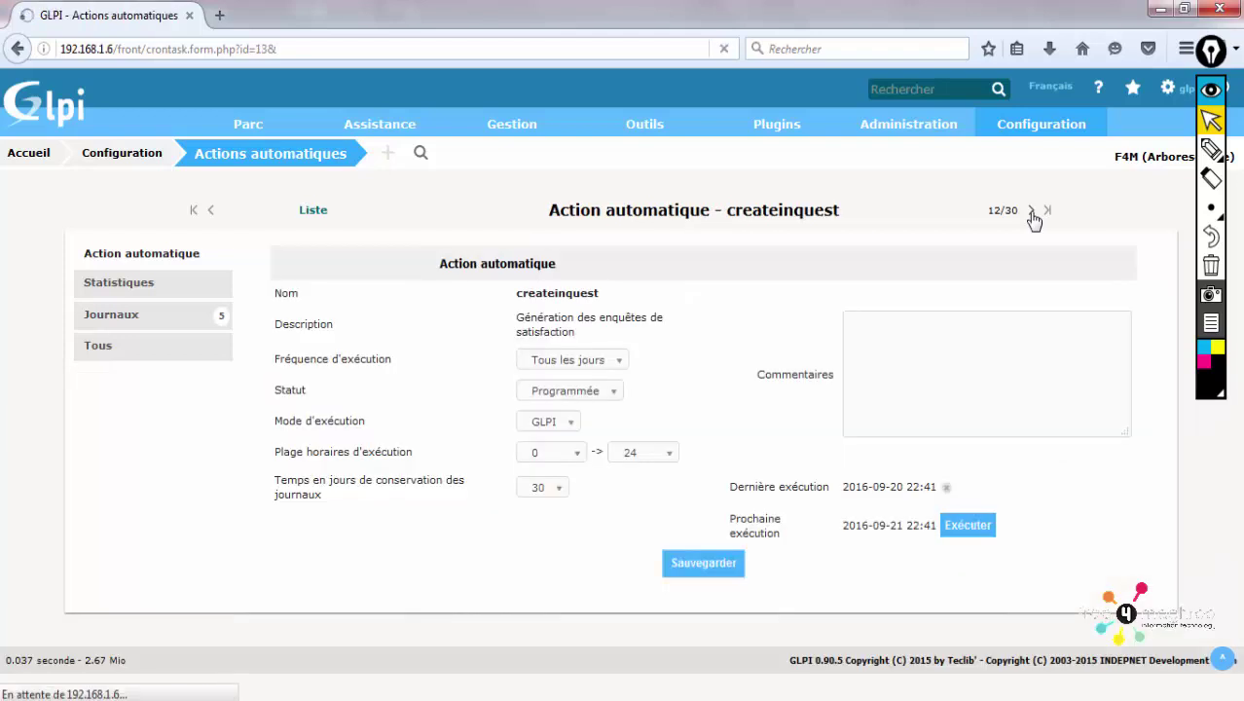
left_click(1032, 212)
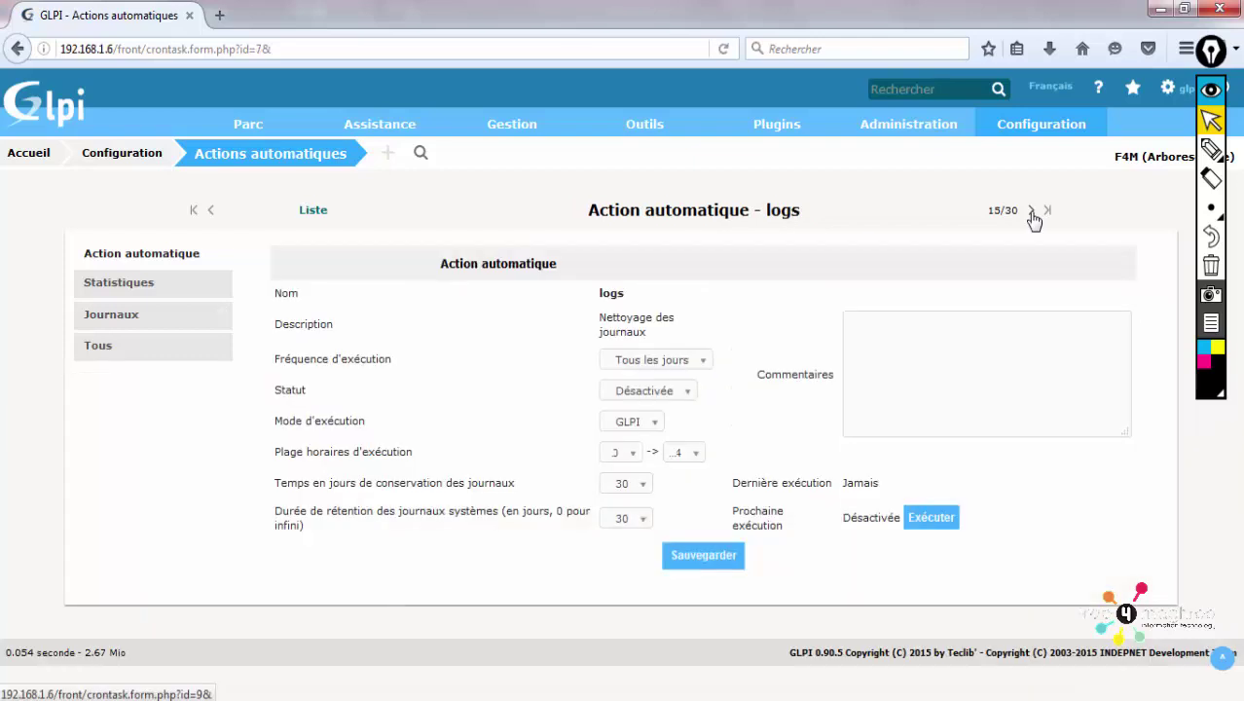
left_click(1032, 212)
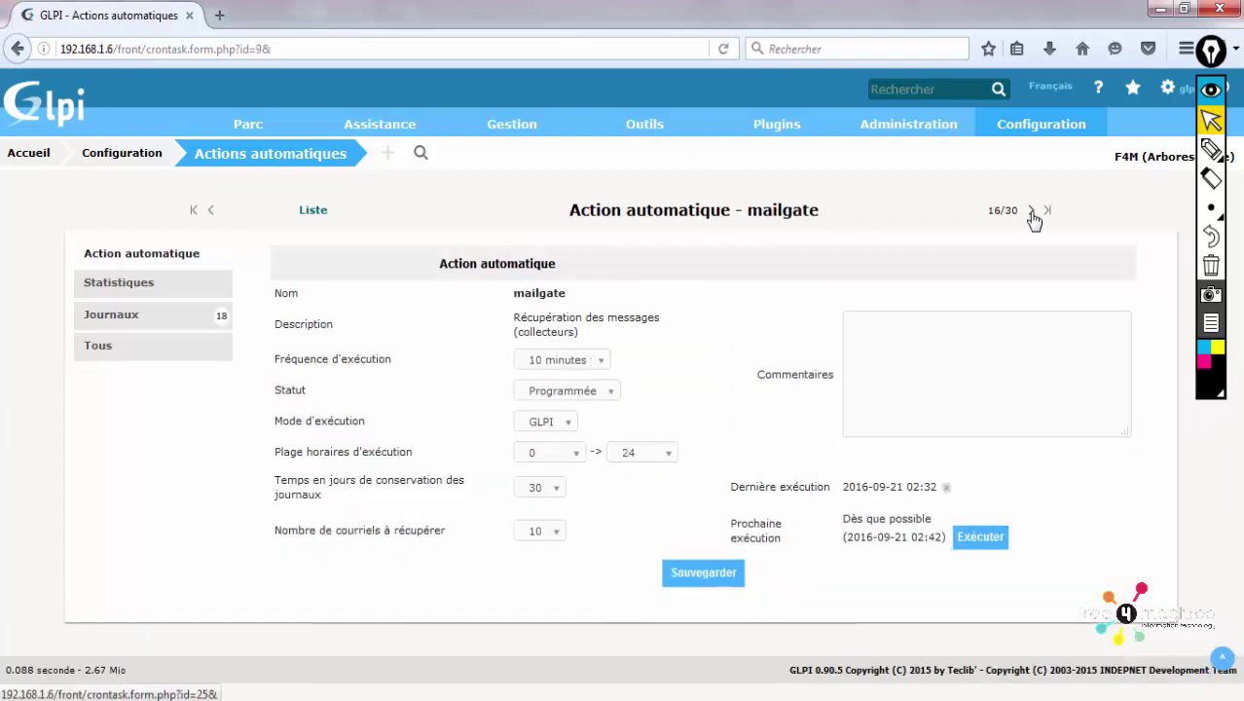
left_click(1032, 212)
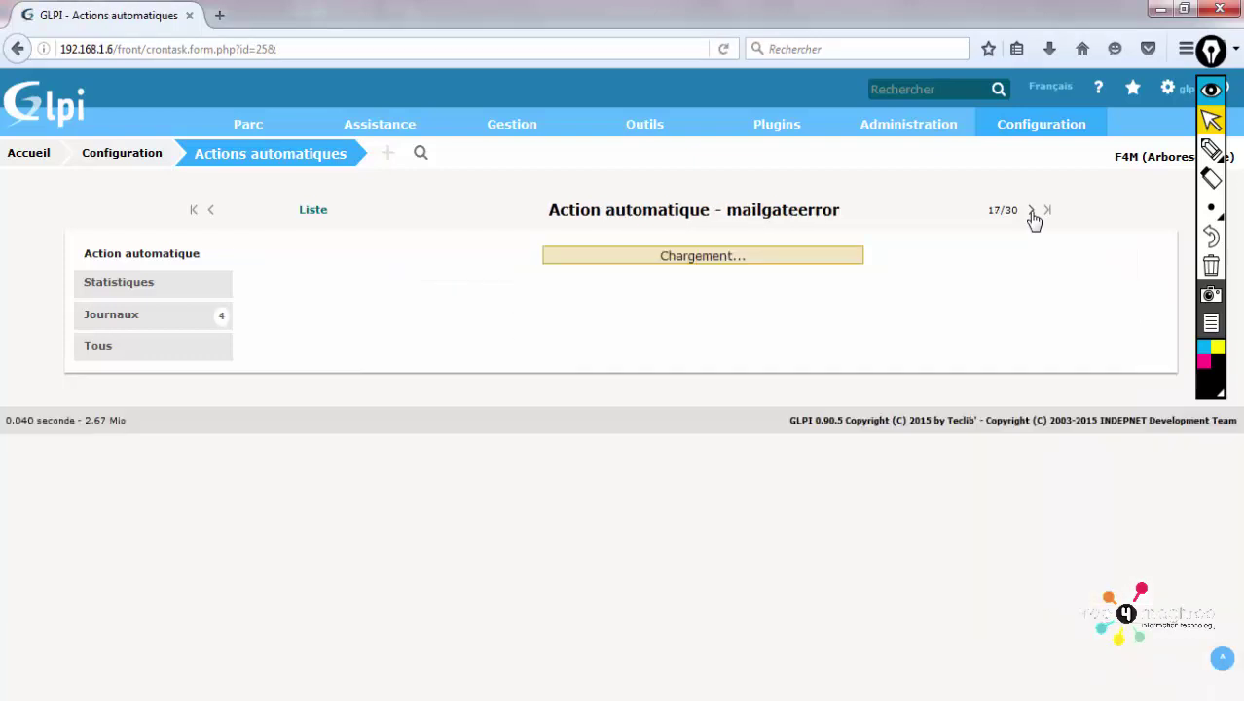
left_click(1032, 213)
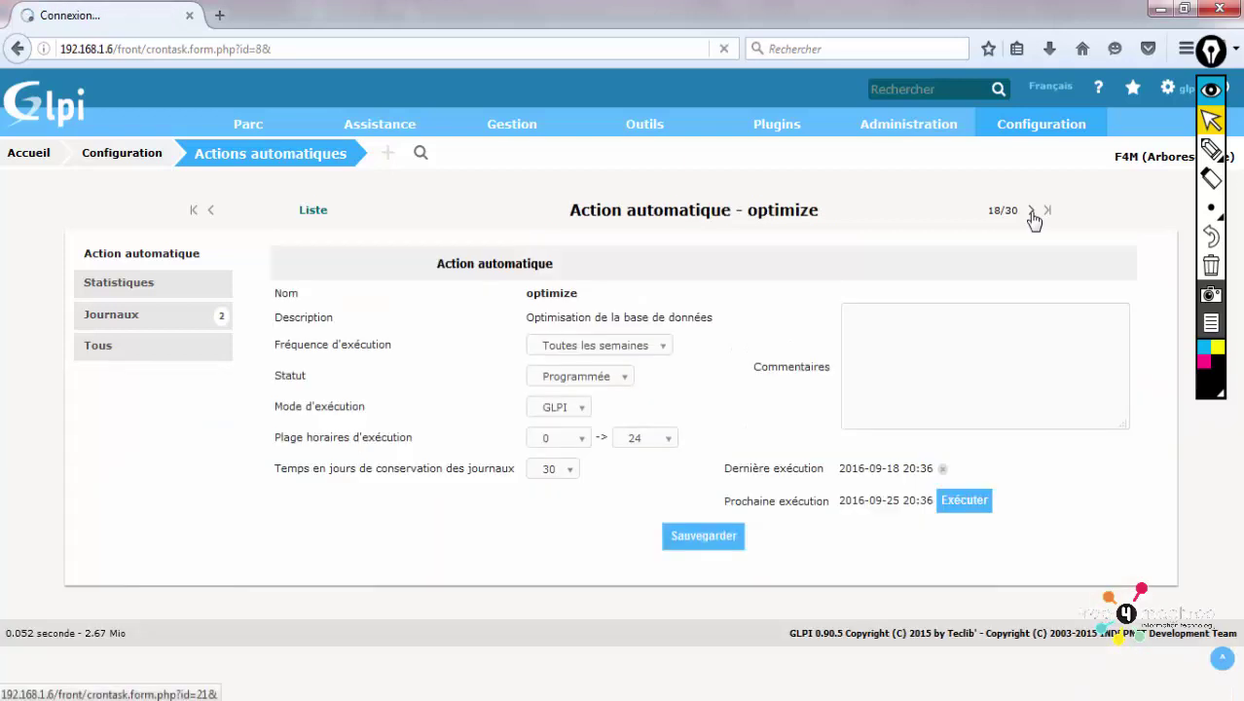
left_click(1033, 212)
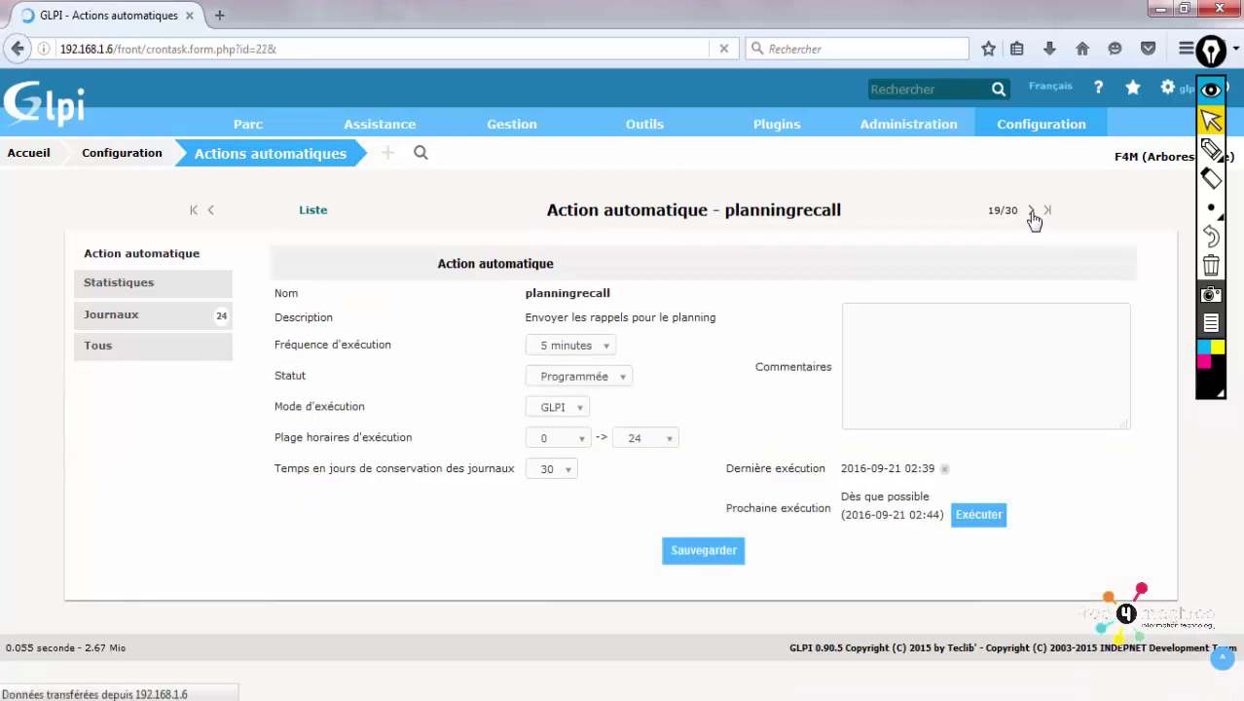
left_click(1032, 212)
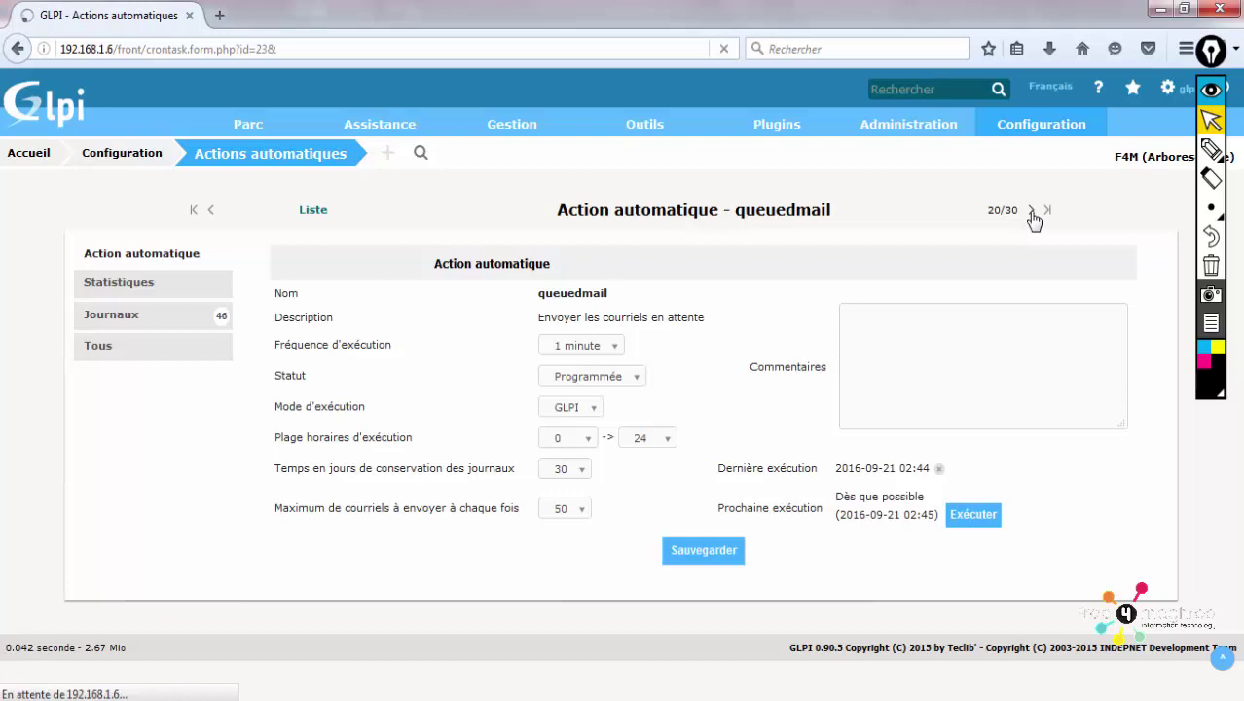
left_click(1032, 212)
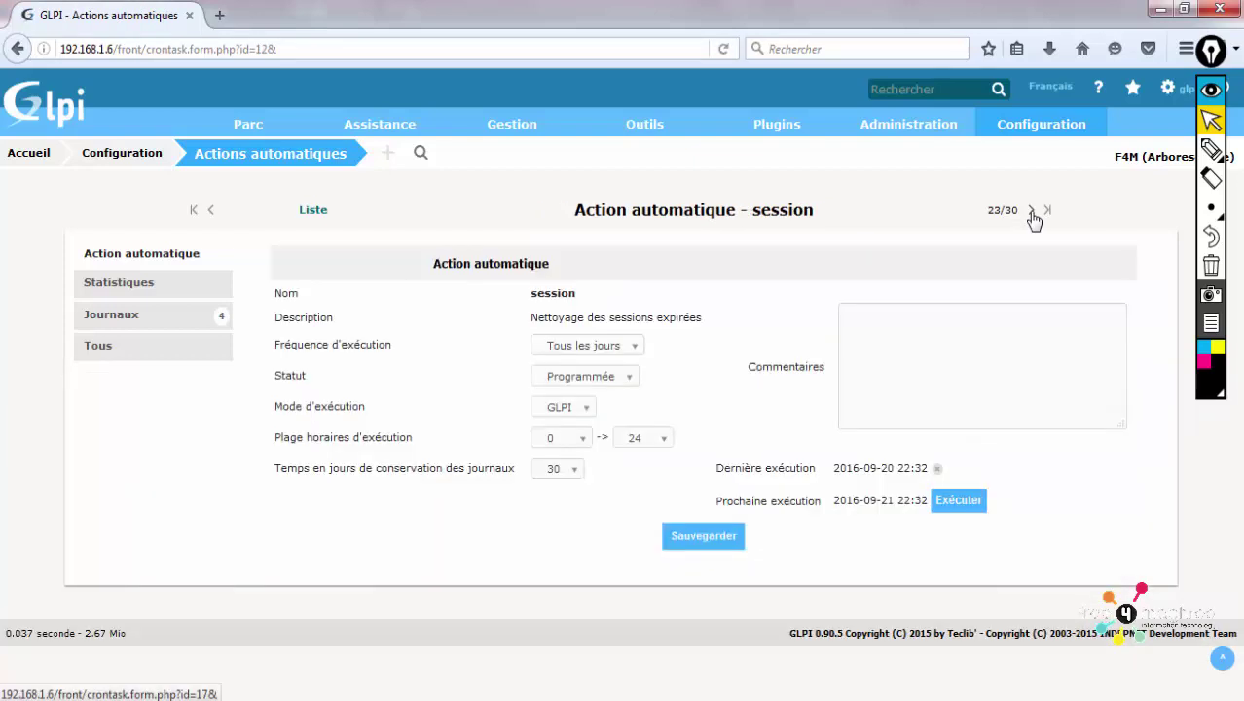
left_click(1032, 212)
left_click(1032, 212)
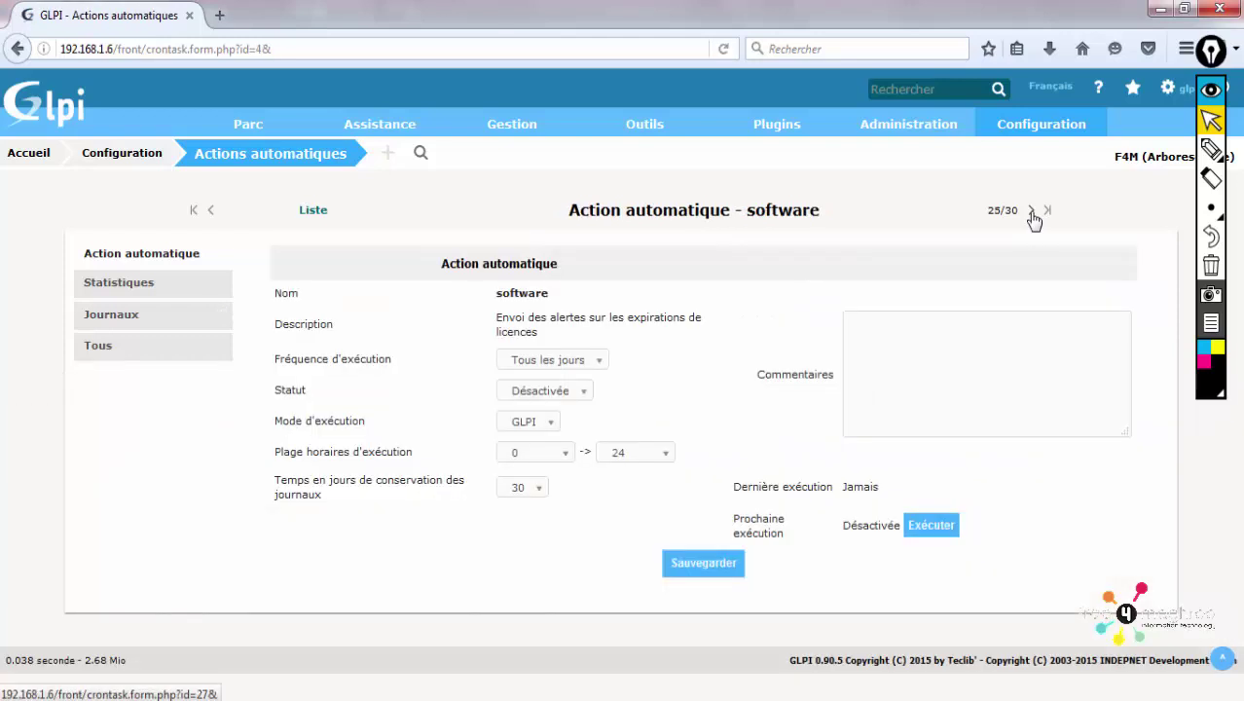
left_click(1035, 212)
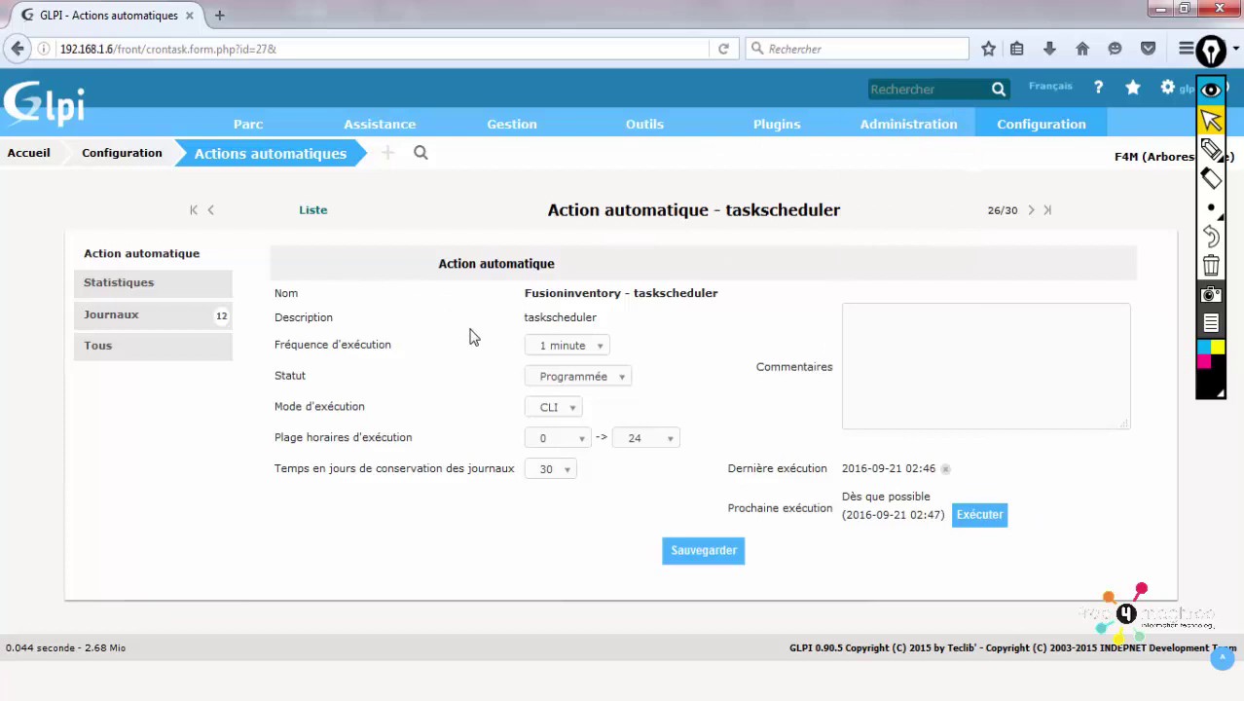
Run the taskscheduler automatic action immediately
left_click_drag(521, 299, 719, 306)
left_click(895, 378)
left_click(963, 523)
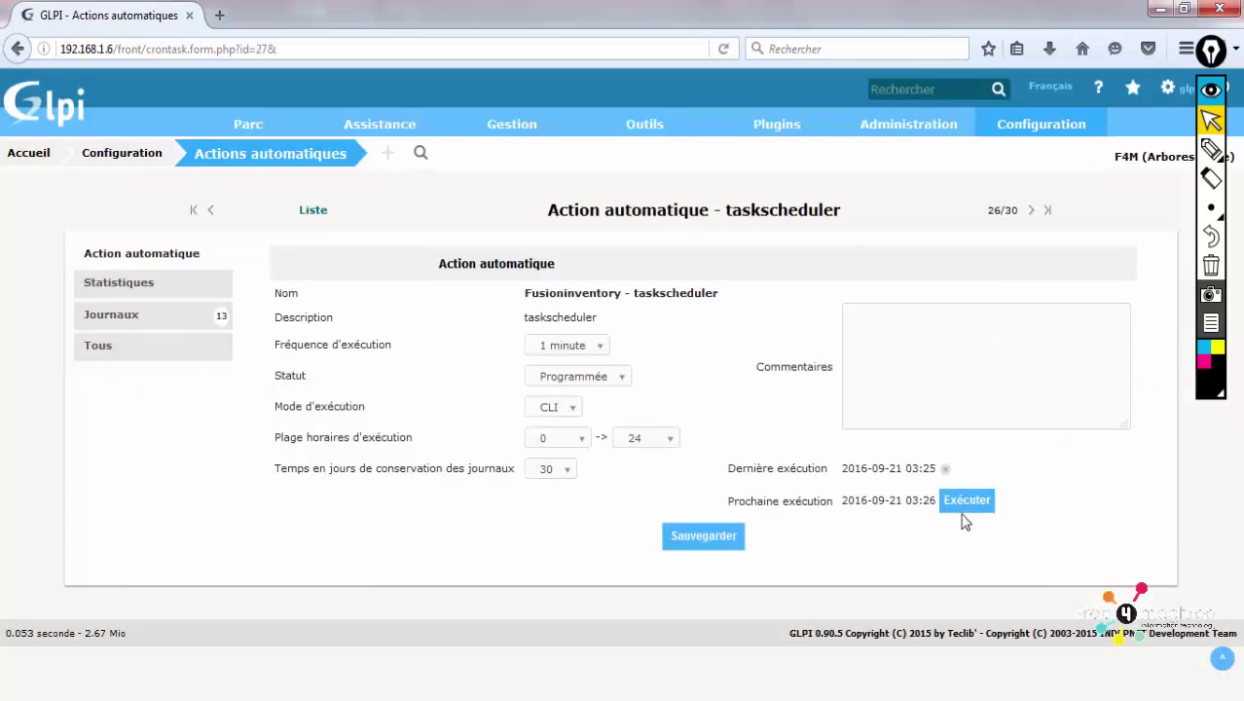
left_click(966, 504)
Advance to wakeupAgents and then watcher, running each immediately
left_click(1032, 211)
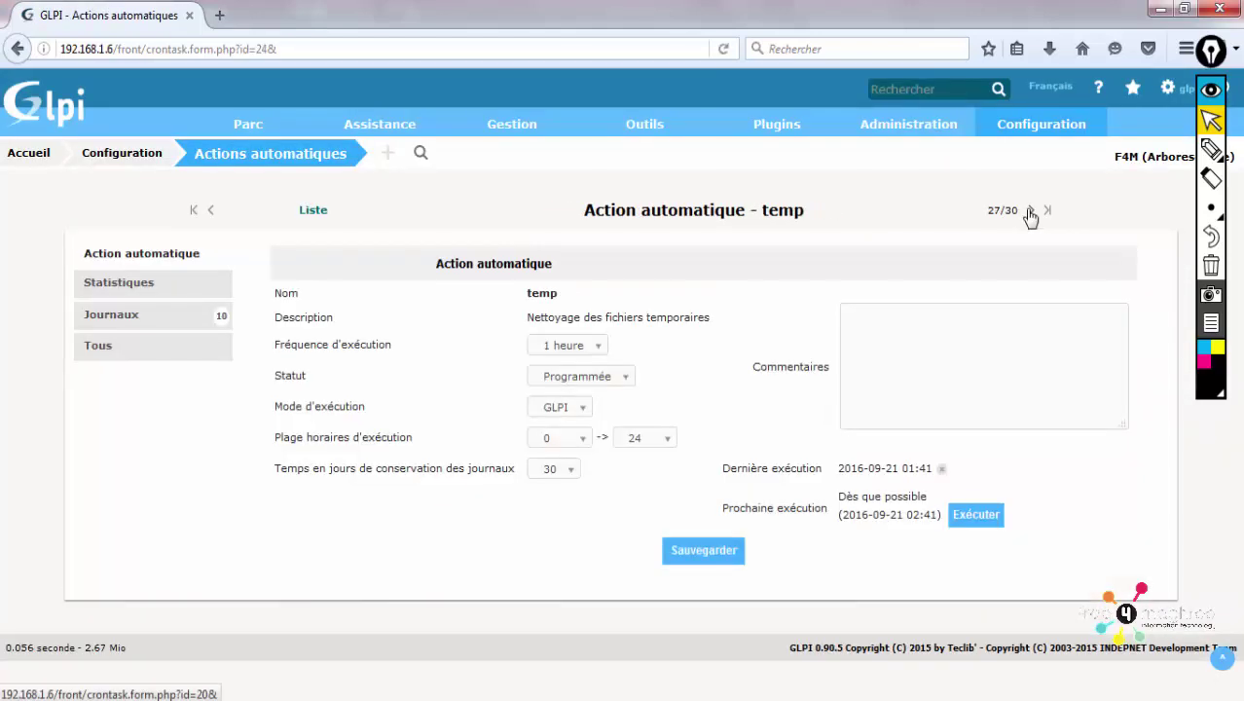
left_click(1031, 211)
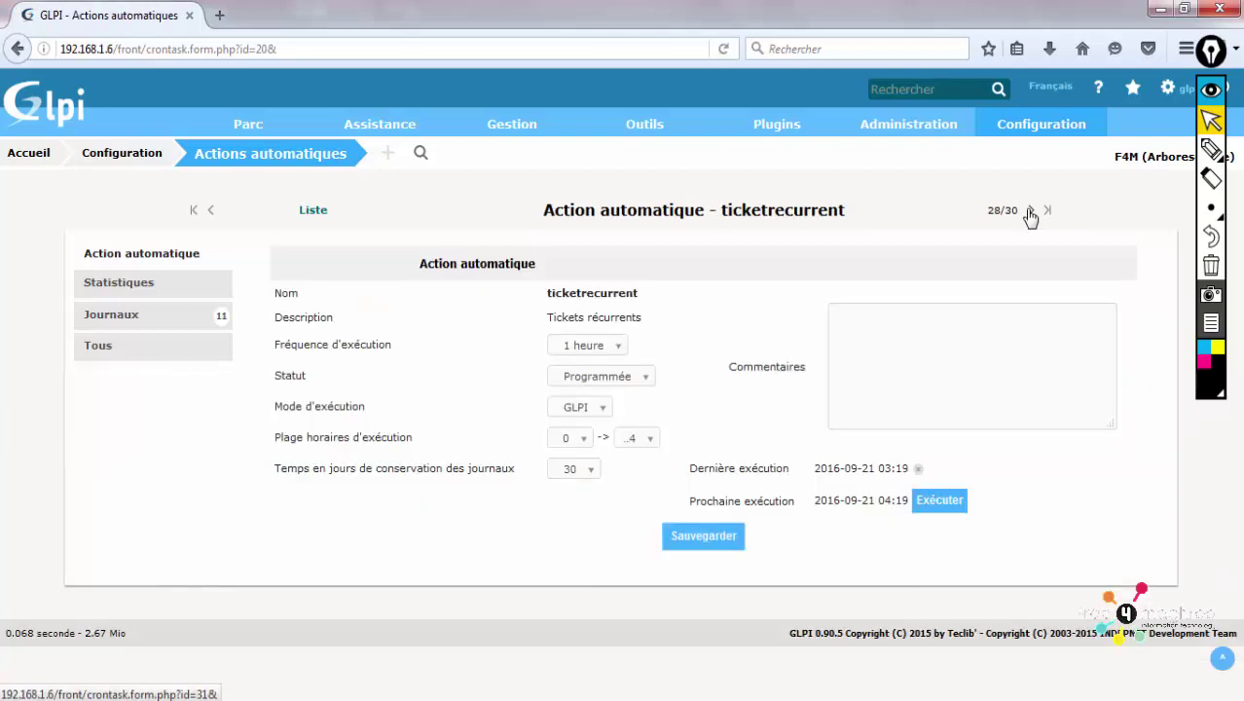
left_click(1032, 212)
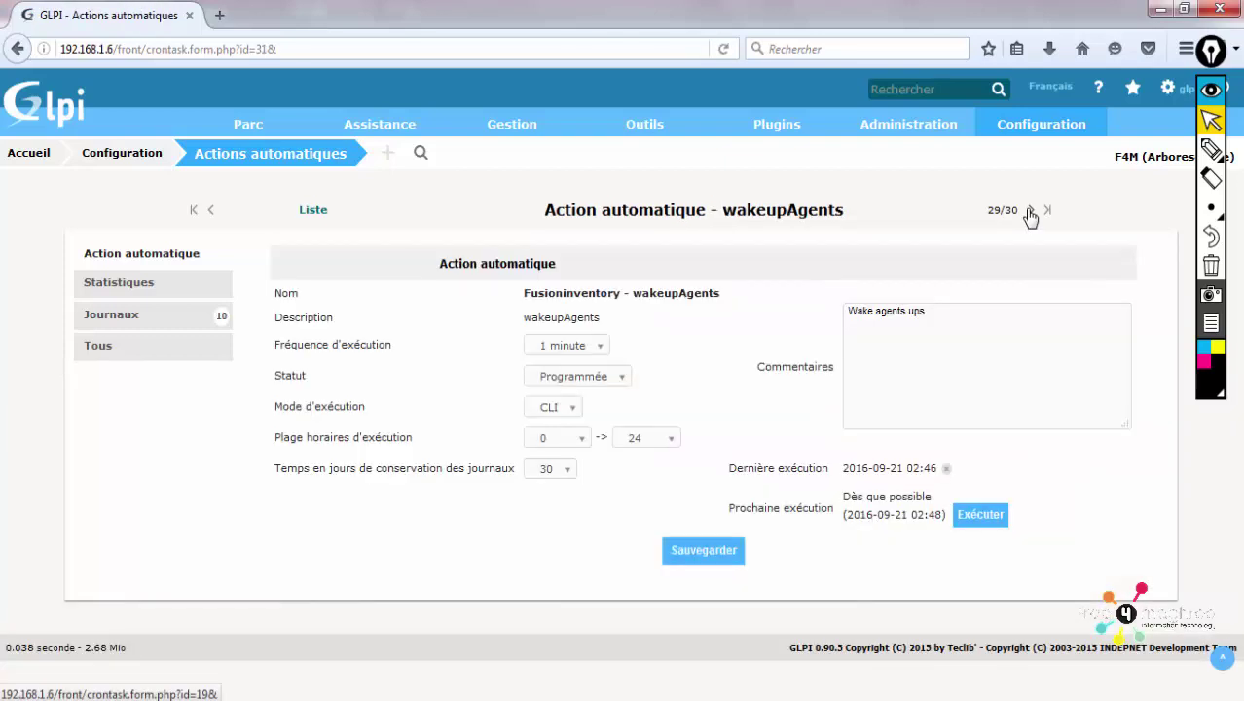
left_click(983, 516)
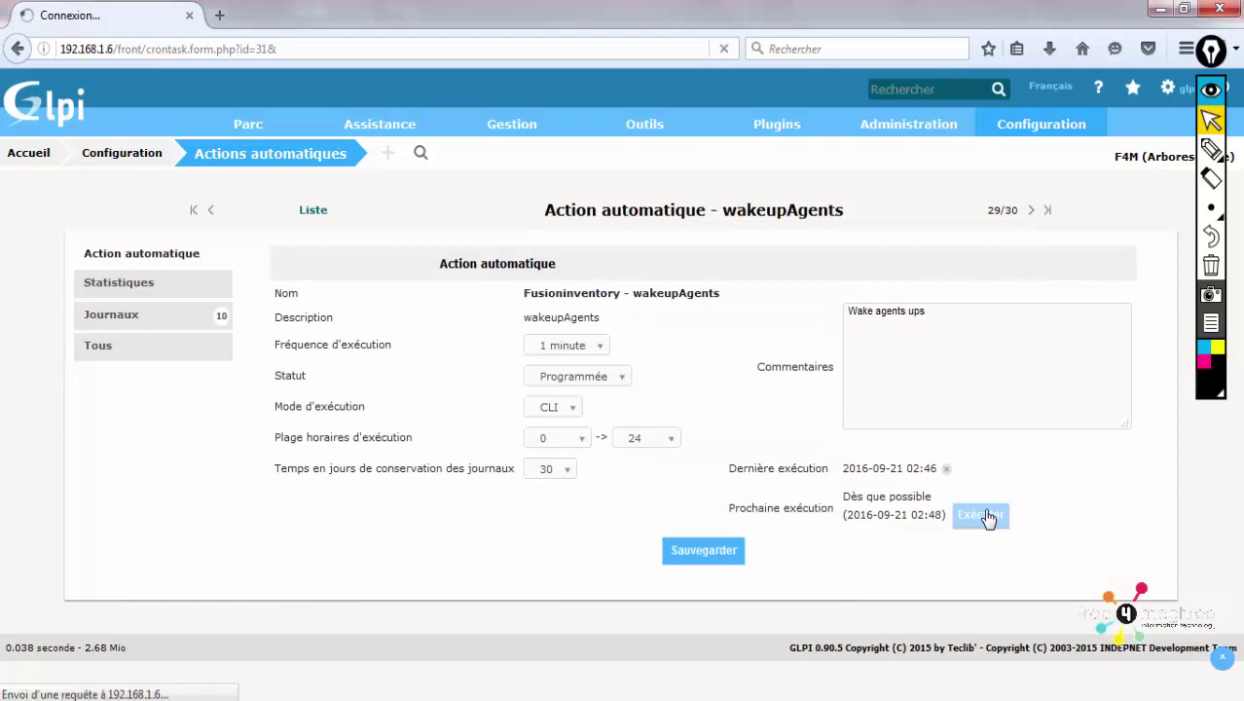
left_click(987, 516)
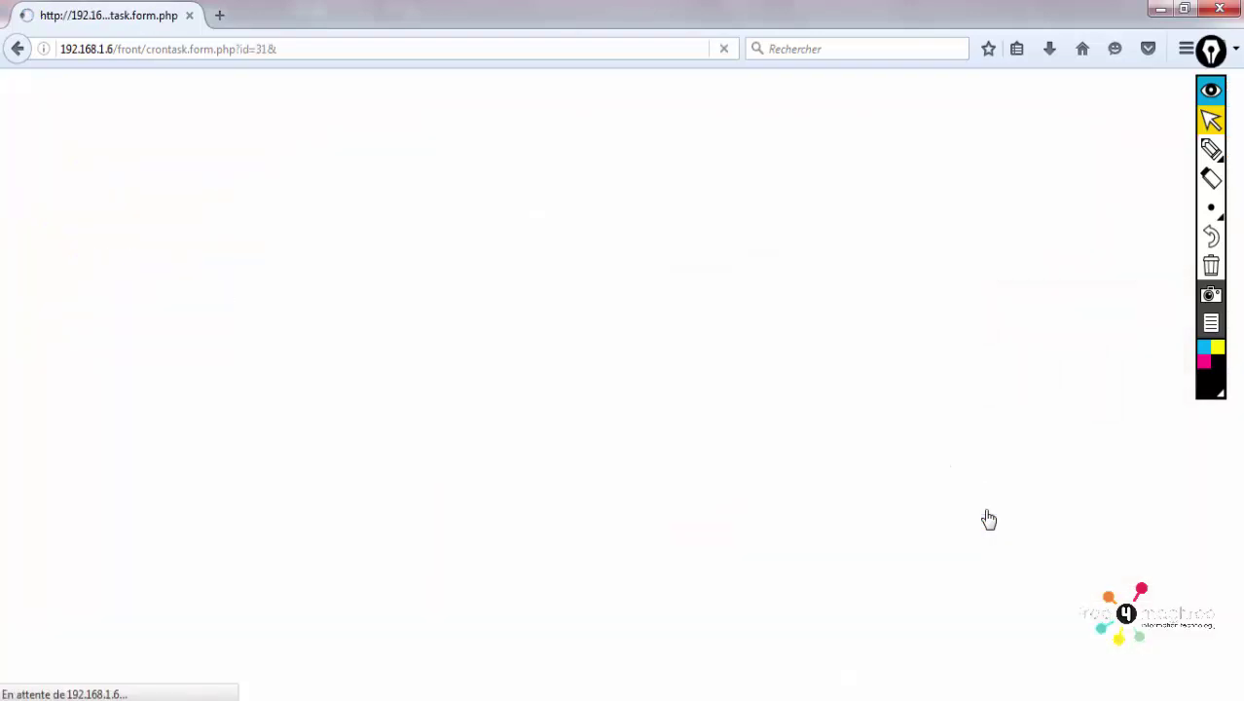
left_click(1032, 213)
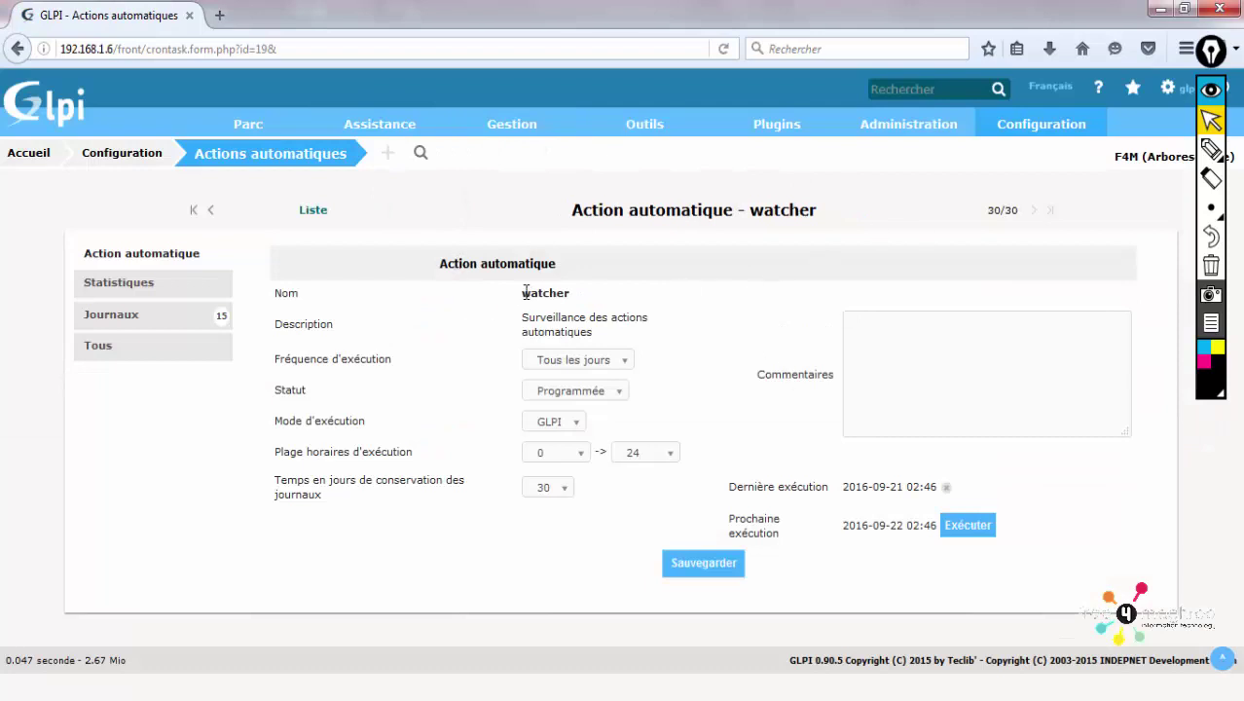
left_click_drag(524, 293, 599, 311)
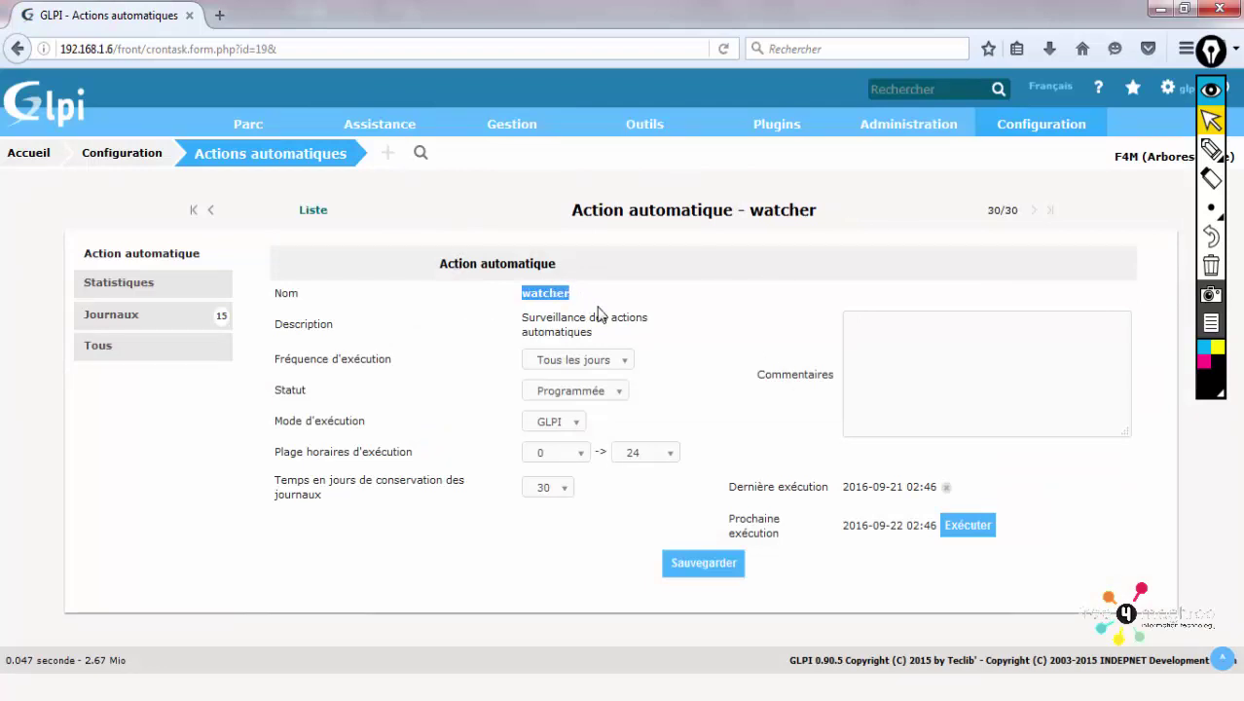
left_click(960, 533)
left_click(962, 533)
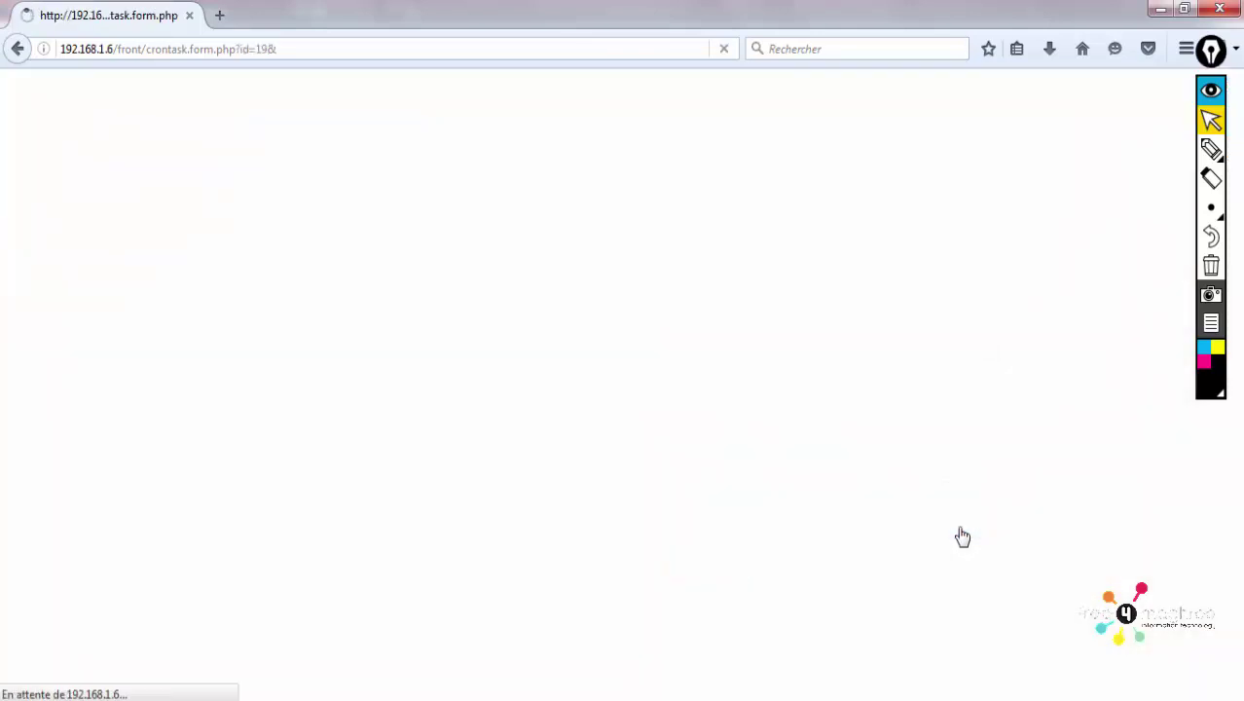
Go to the FusionInventory plugin home page via Plugins
mouse_move(665, 143)
mouse_move(784, 131)
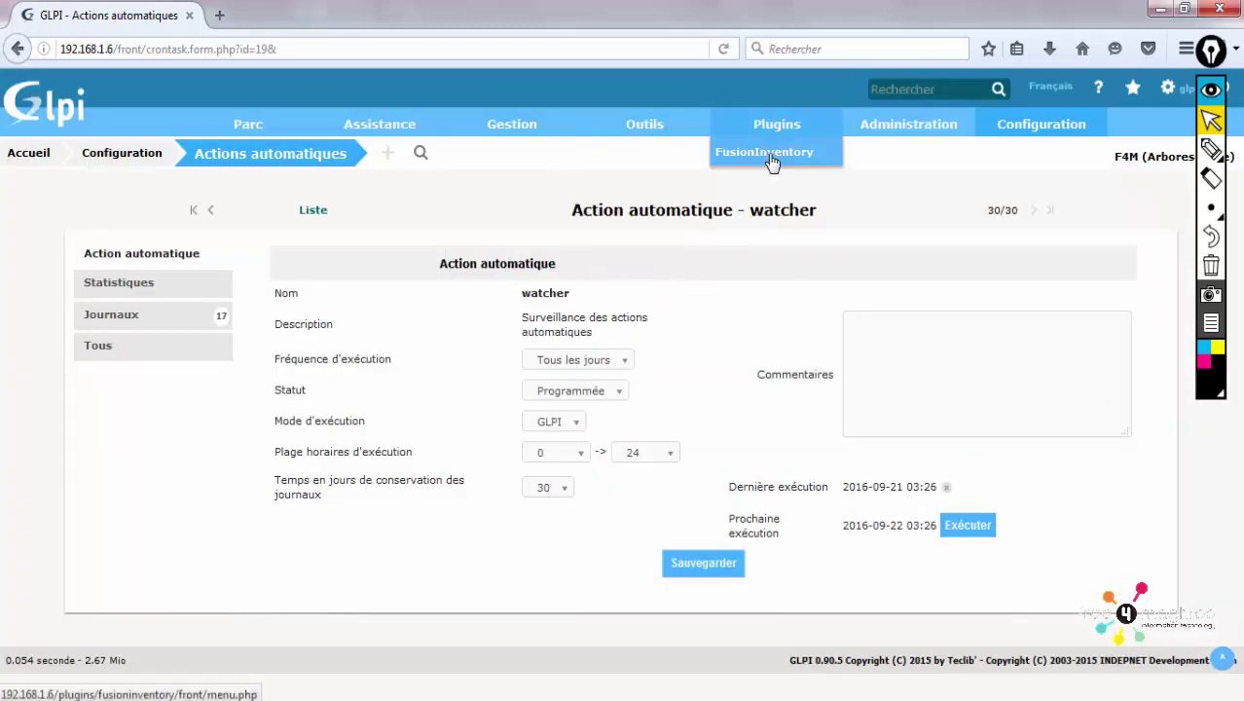
left_click(770, 159)
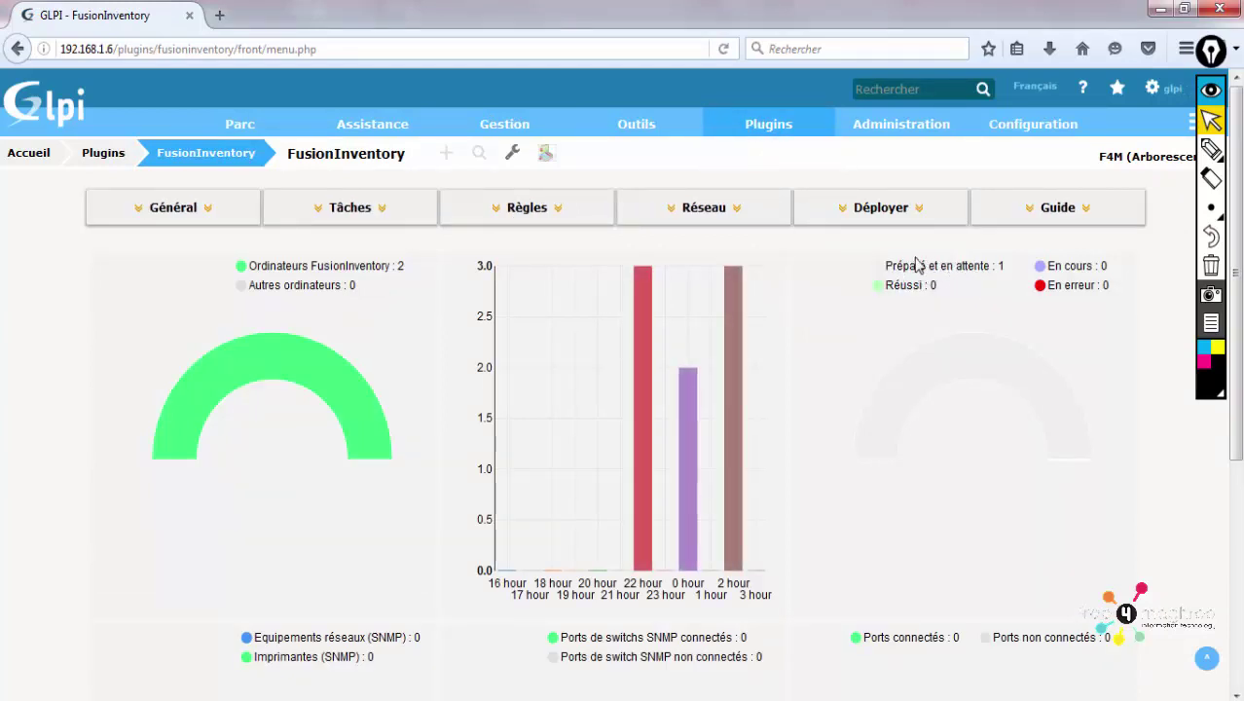
Expand 'Tâche découverte réseau' on the FusionInventory monitoring page to see the Plage_IP_Cisco job status
mouse_move(350, 209)
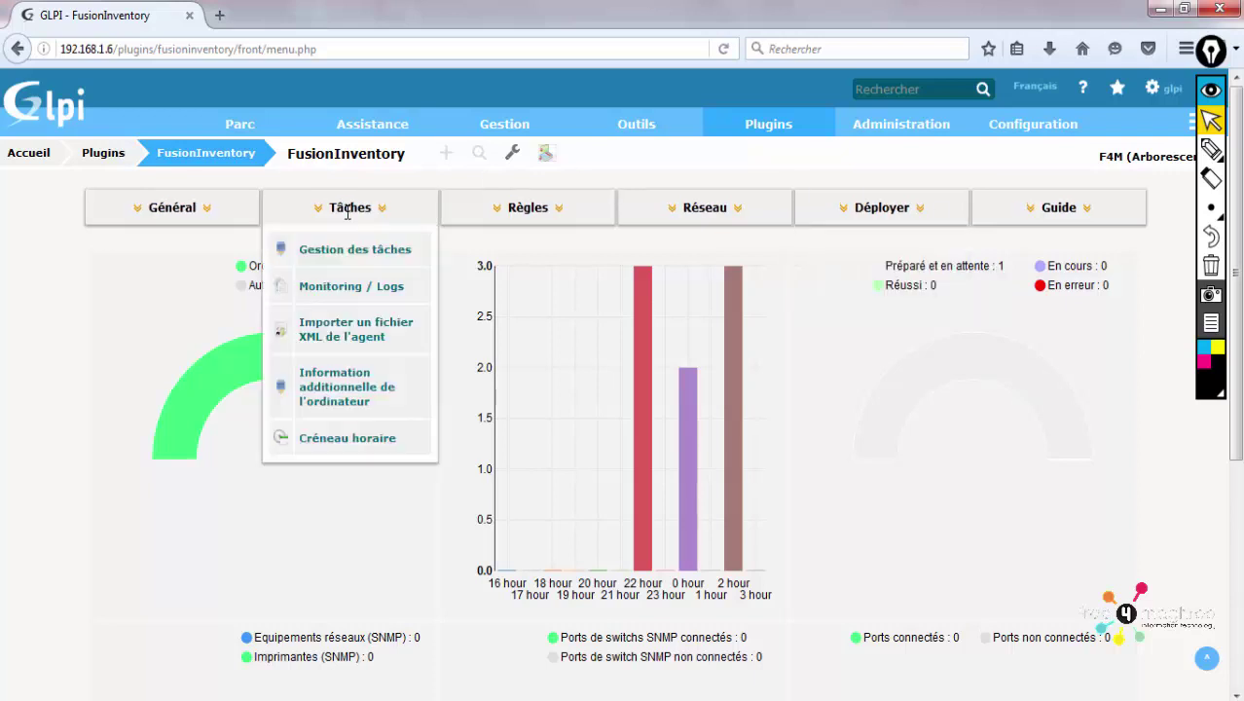
left_click(359, 288)
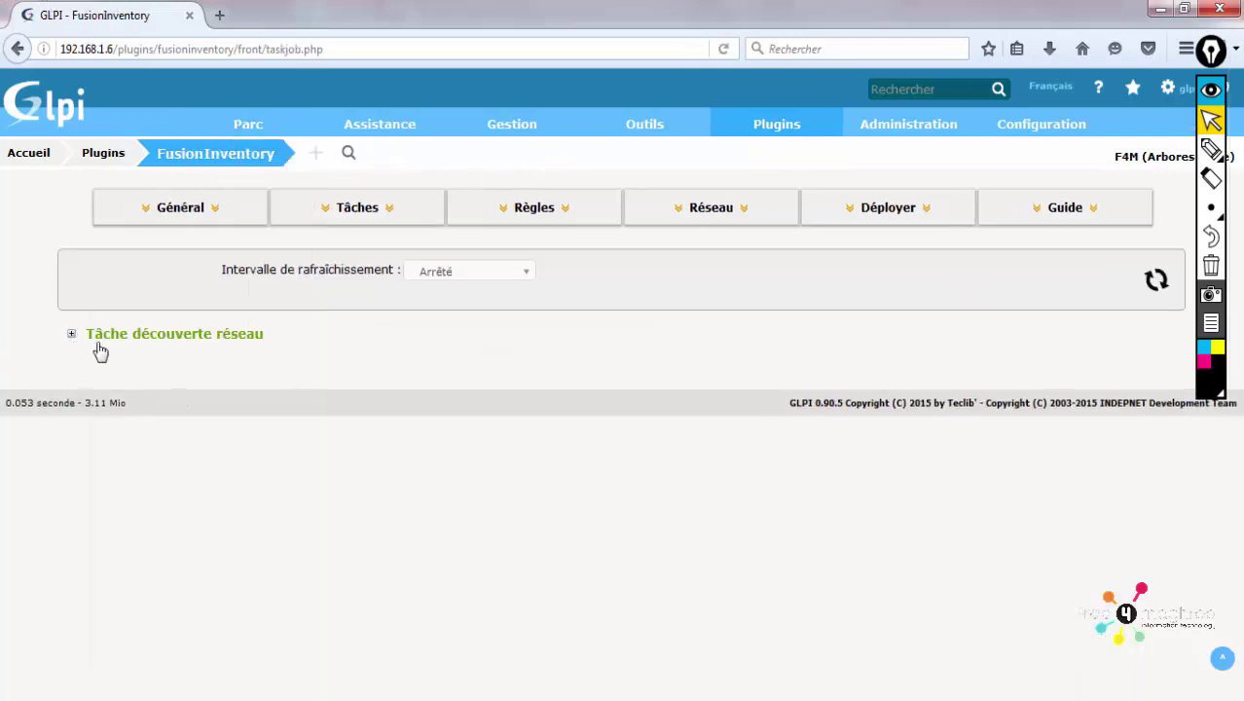
left_click(102, 341)
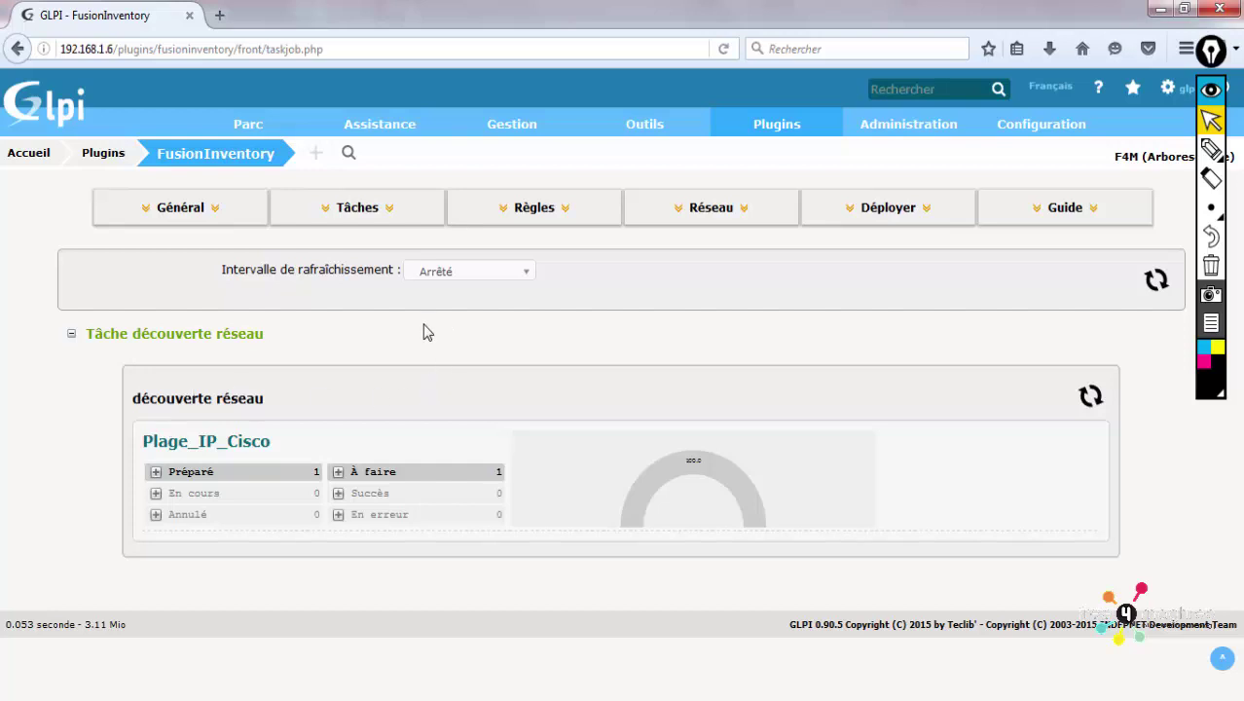
mouse_move(387, 234)
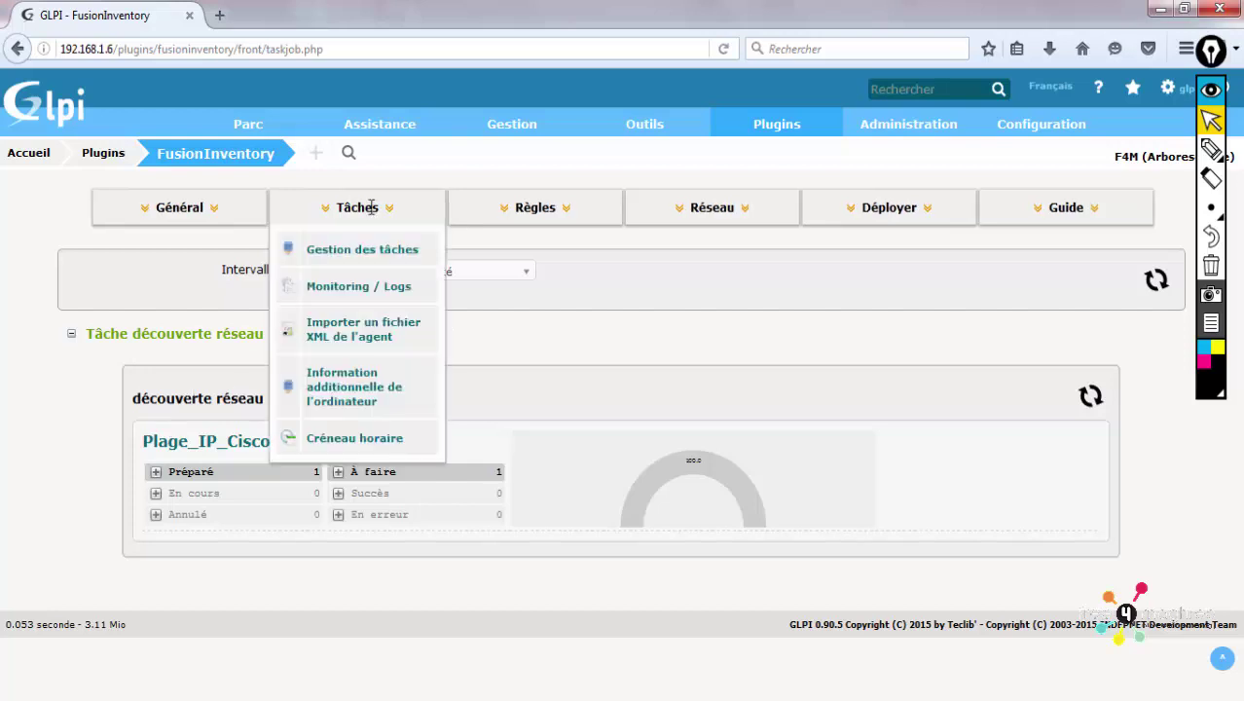
right_click(410, 252)
Mark the SNMP task in Gestion des tâches as Actif and save it
left_click(360, 250)
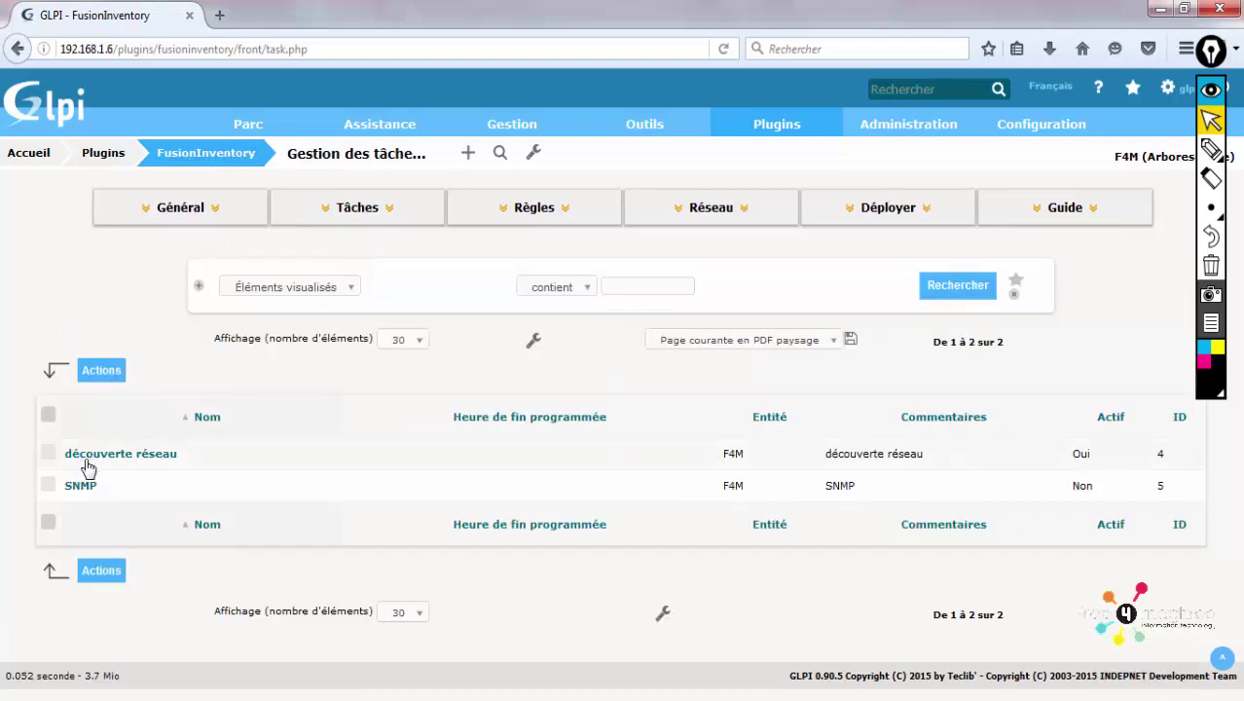
left_click(84, 488)
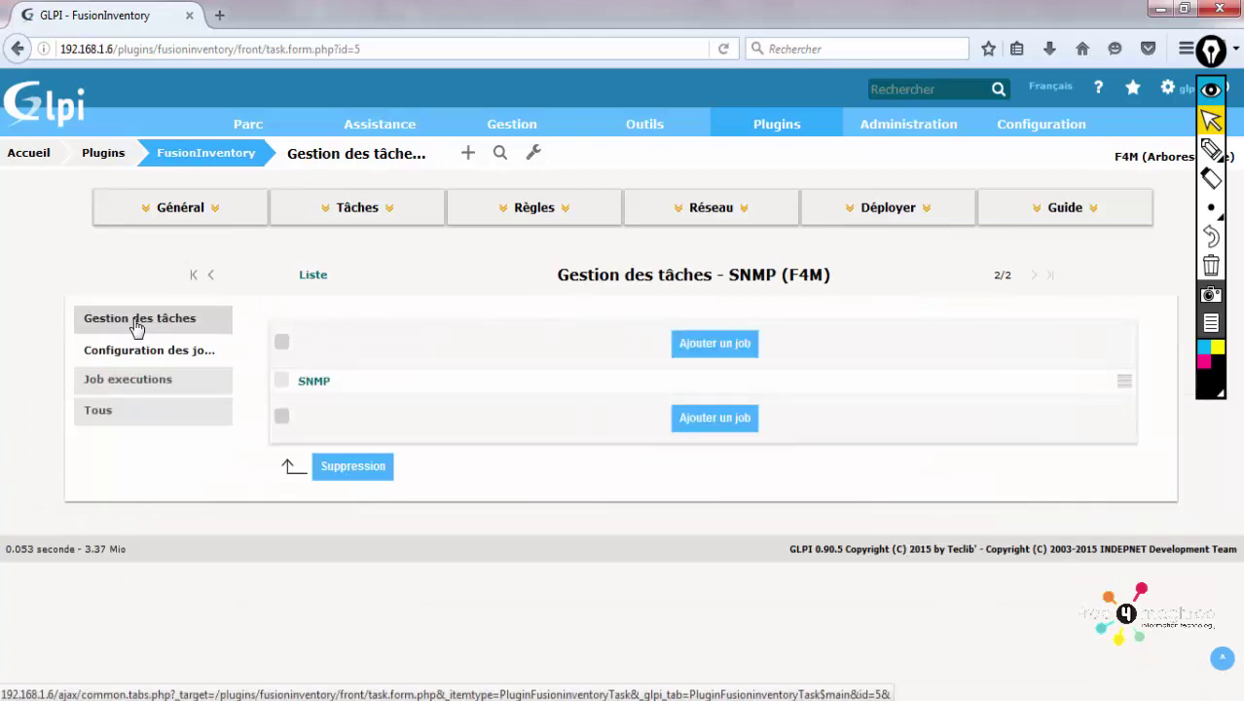
left_click(136, 329)
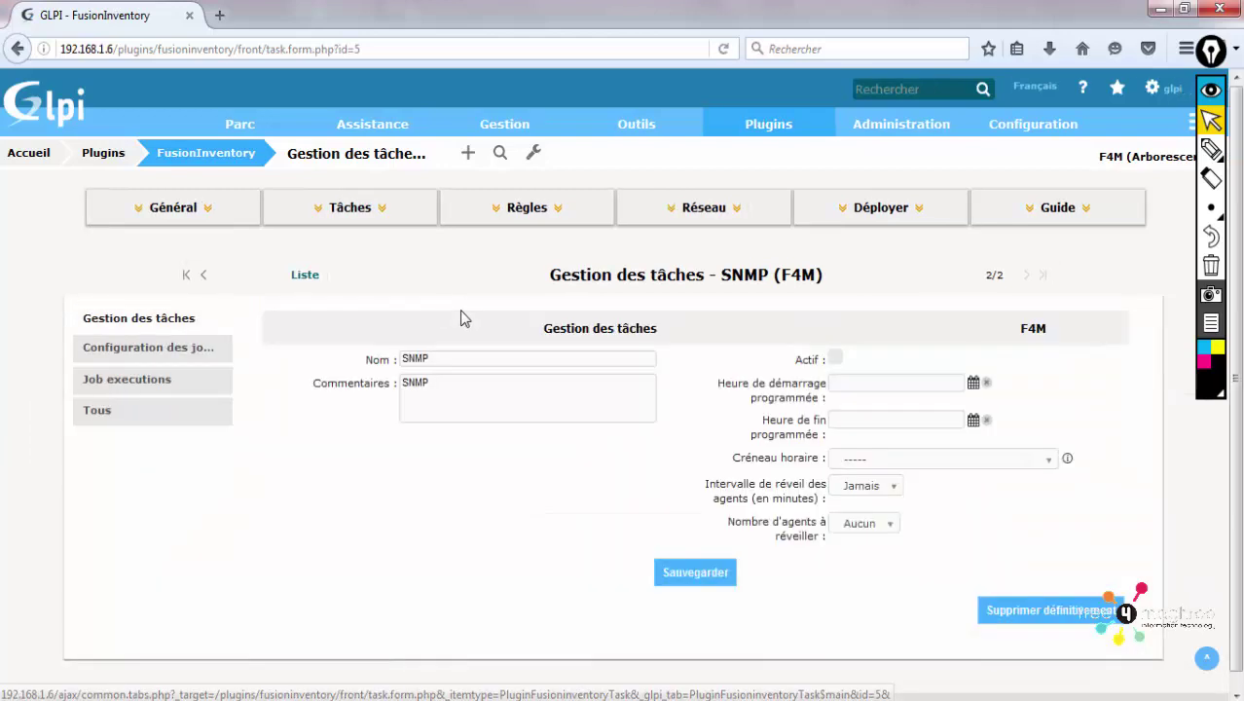
left_click(835, 358)
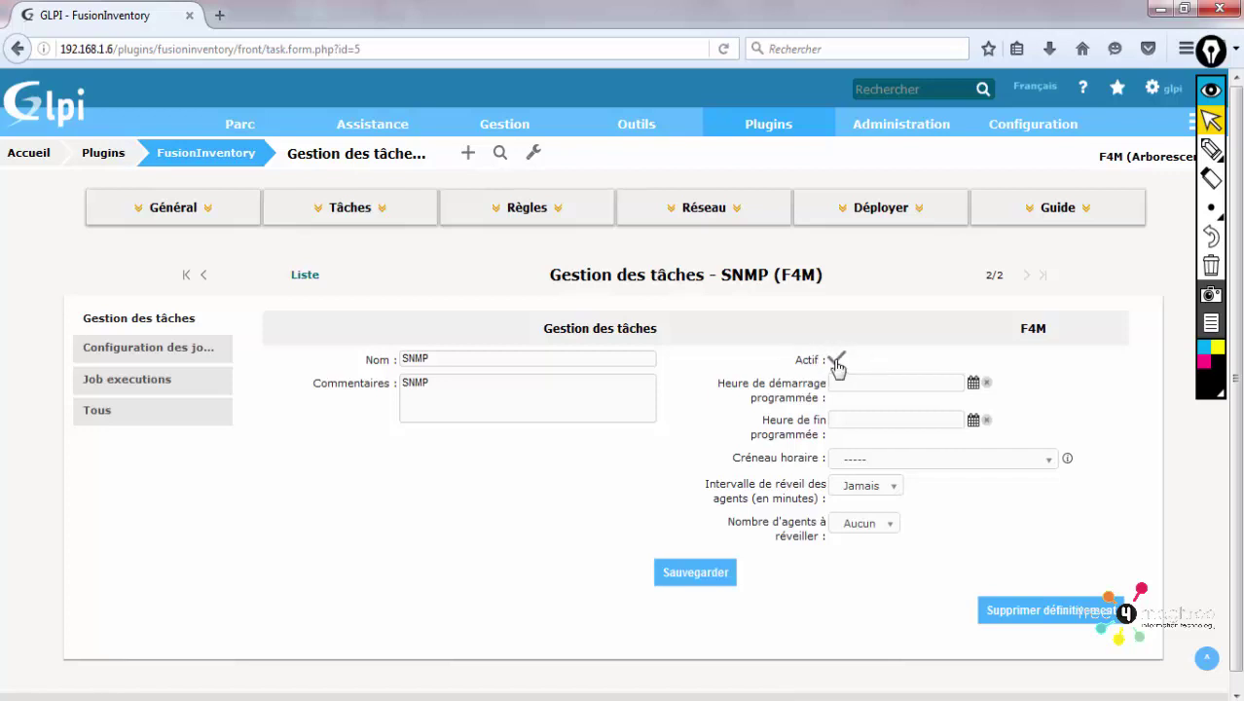
left_click(699, 572)
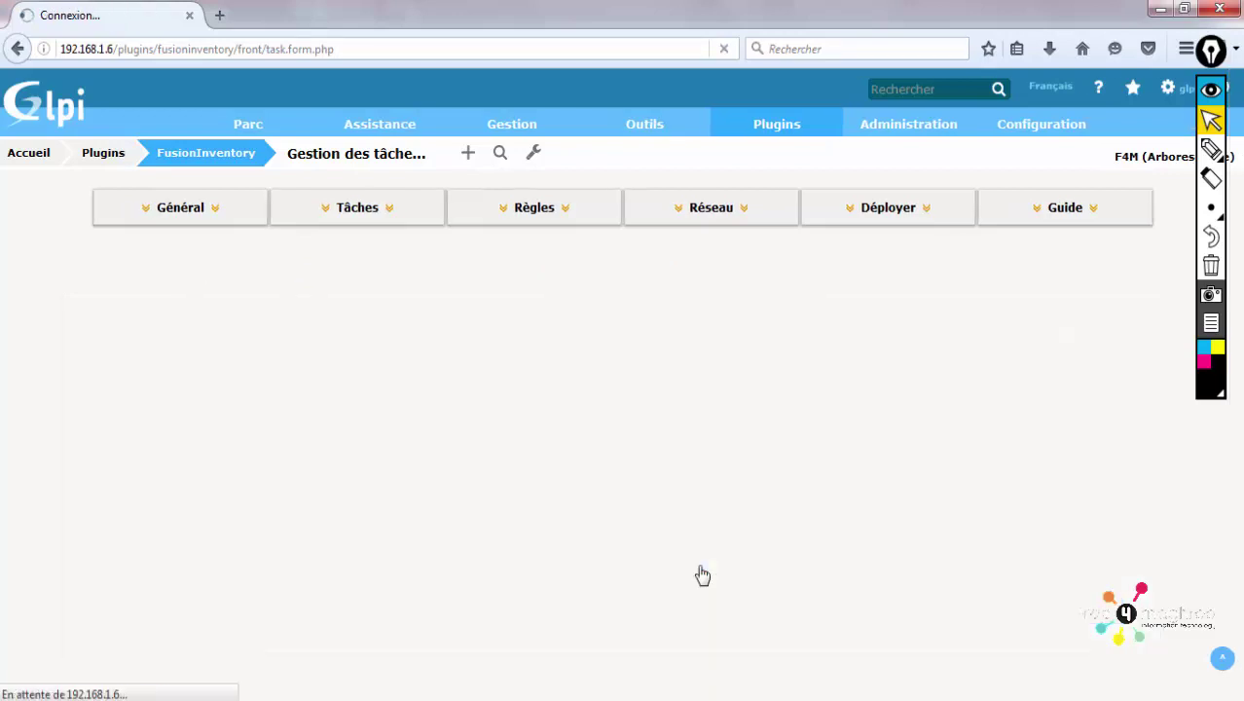
Return to the task Monitoring / Logs page, which now also lists the SNMP task
mouse_move(350, 207)
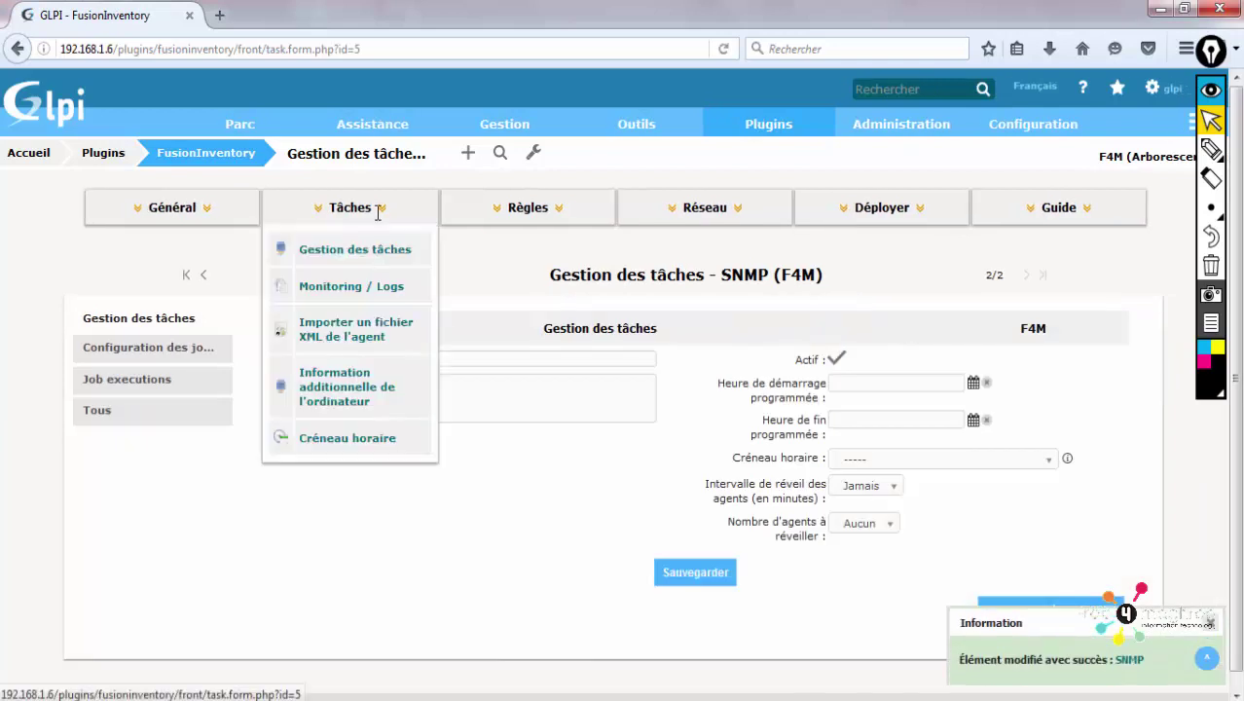
left_click(328, 287)
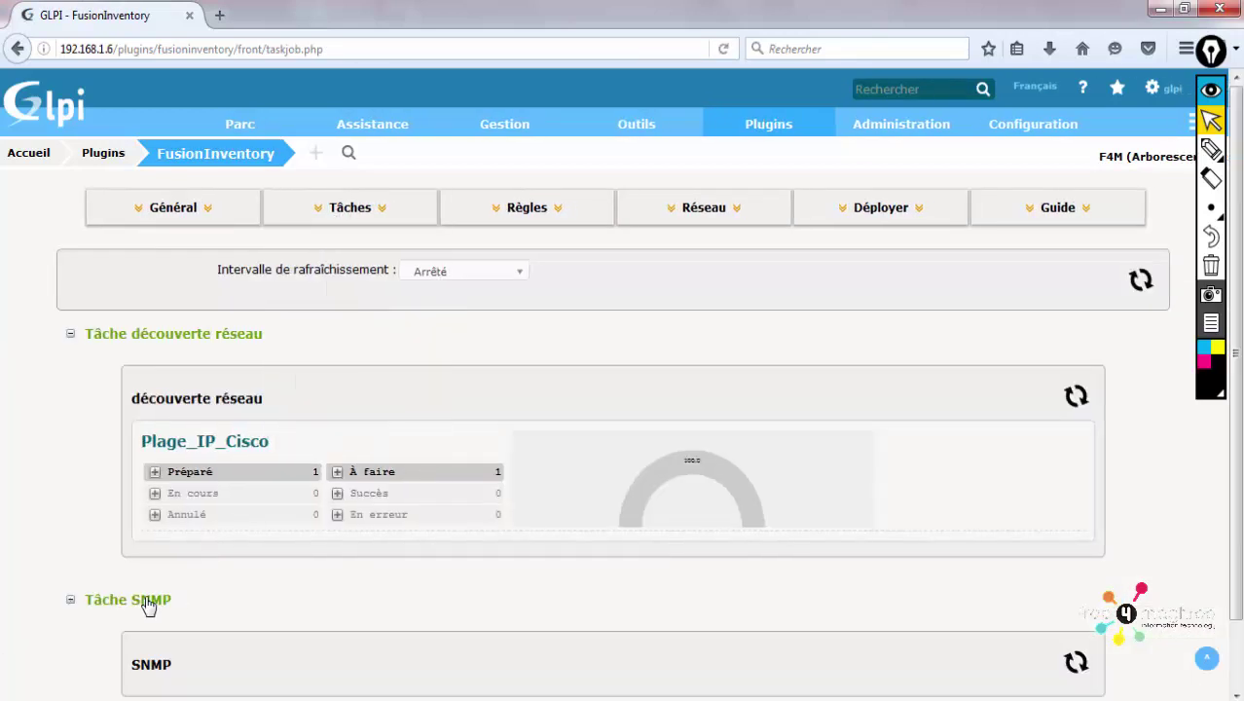
scroll(191, 576, "down", 2)
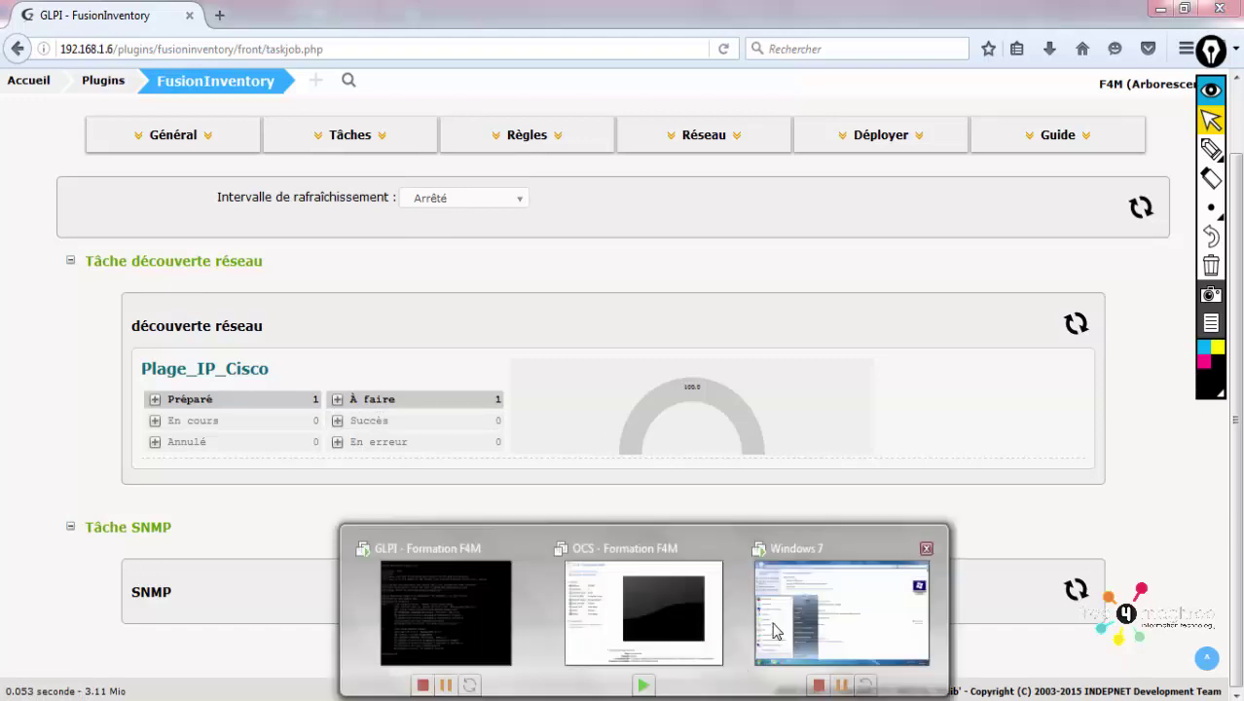
Open the FusionInventory Agent status page from the Windows 7 VM's Start menu
left_click(785, 618)
left_click(167, 638)
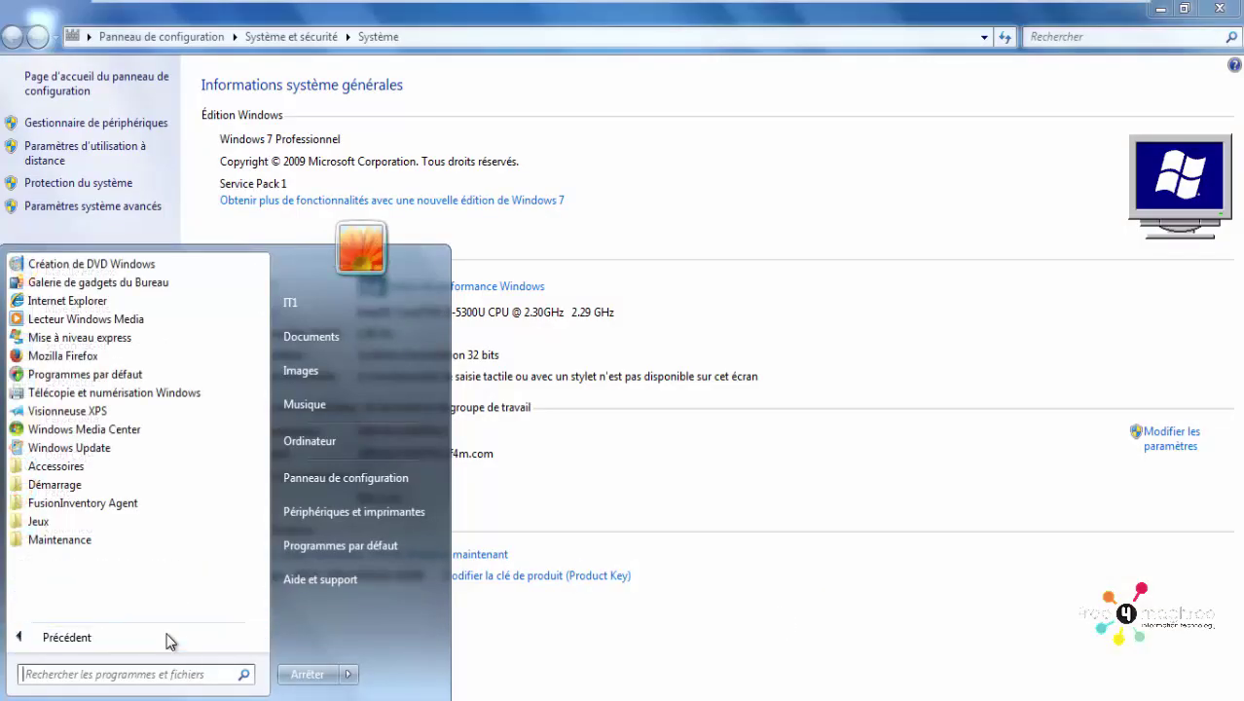
left_click(118, 506)
left_click(117, 523)
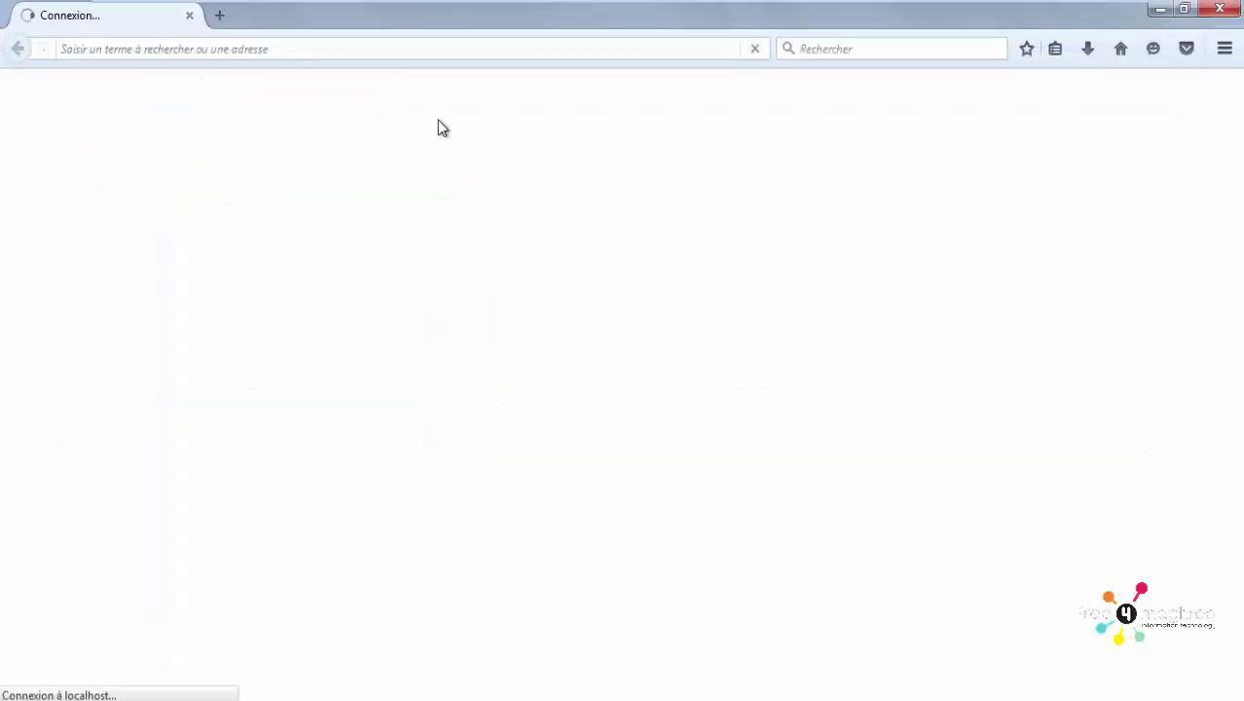
Force an inventory so the agent starts NetDiscovery, then leave the VM for GLPI
left_click(578, 390)
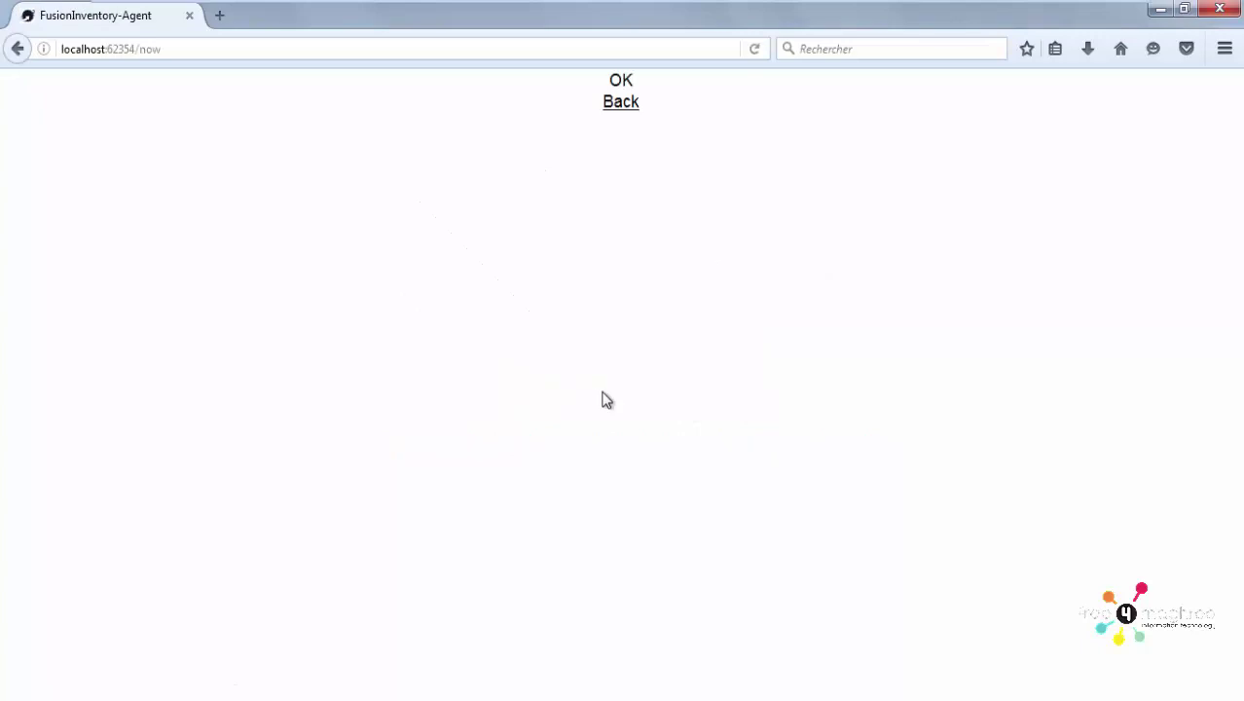
left_click(617, 101)
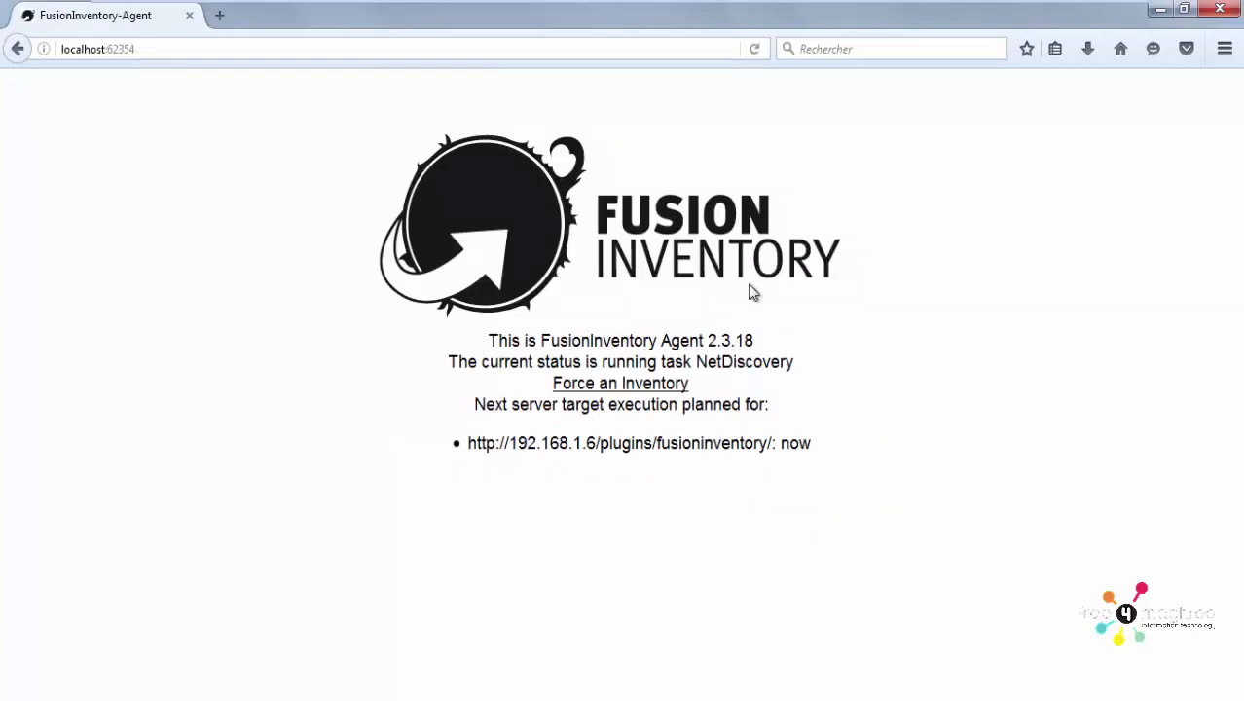
left_click(650, 387)
left_click(635, 103)
left_click(1091, 11)
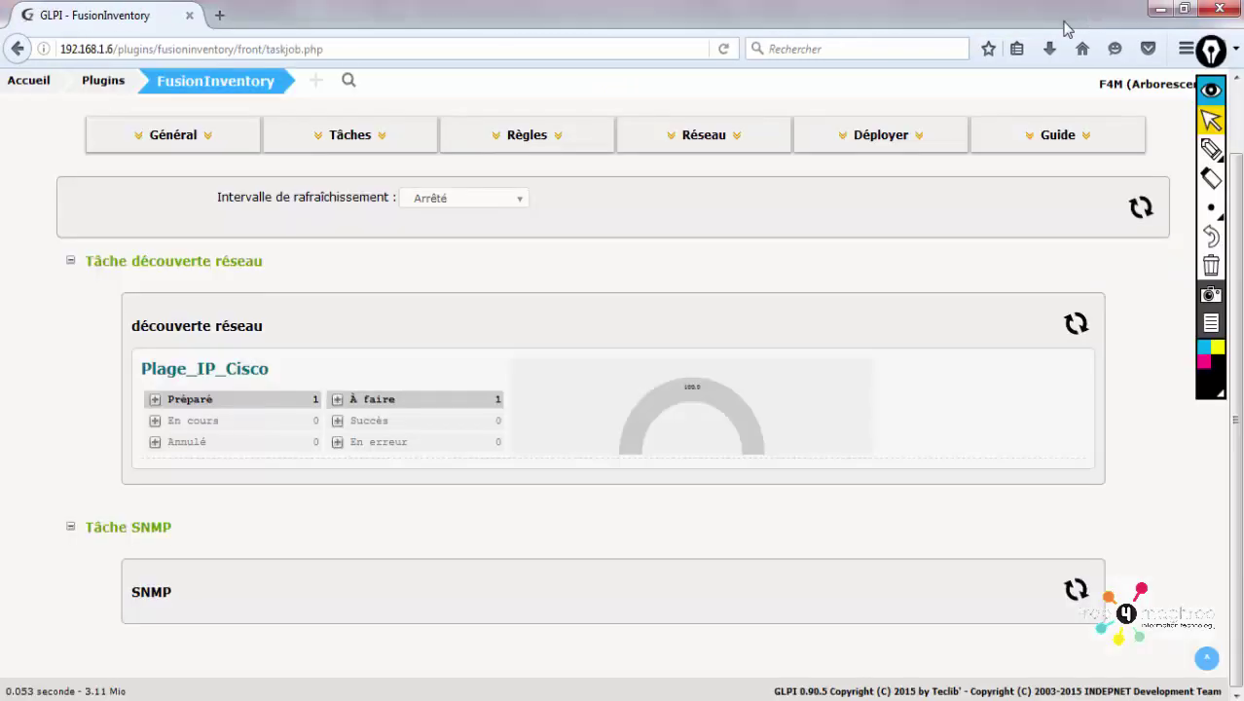
Set the monitoring refresh interval to 10 seconds and expand the prepared and running discovery job details
left_click(448, 203)
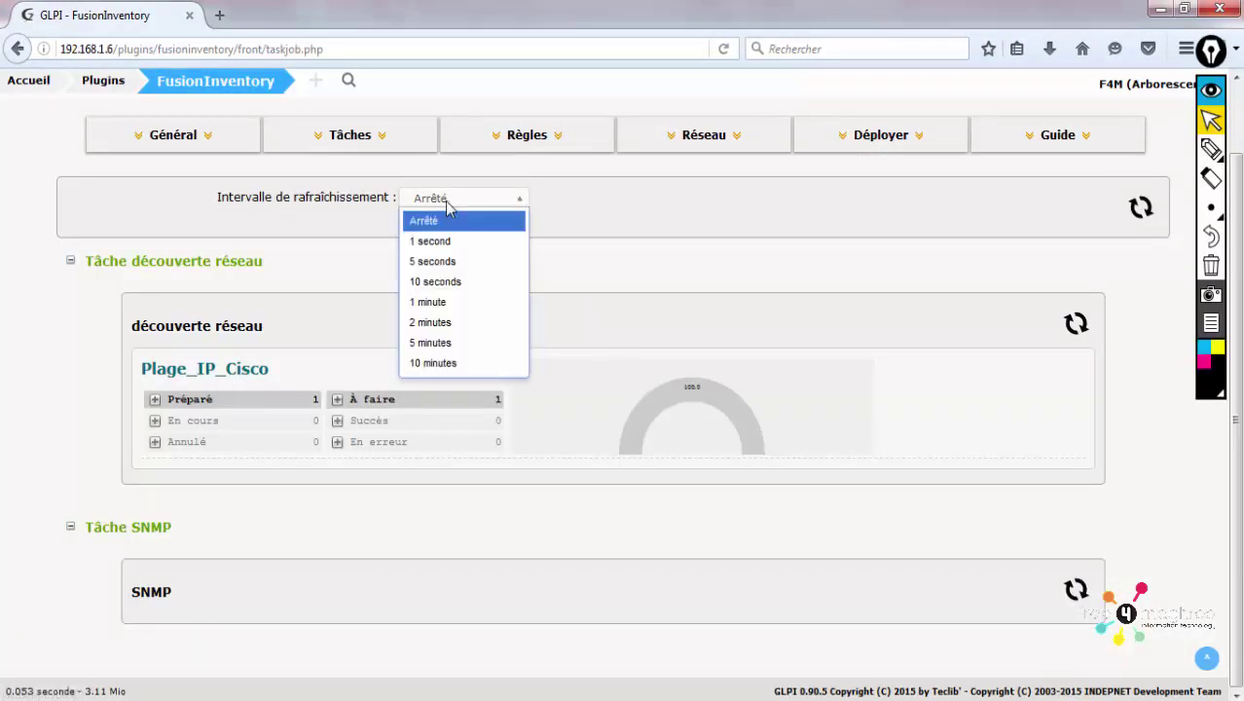
left_click(228, 400)
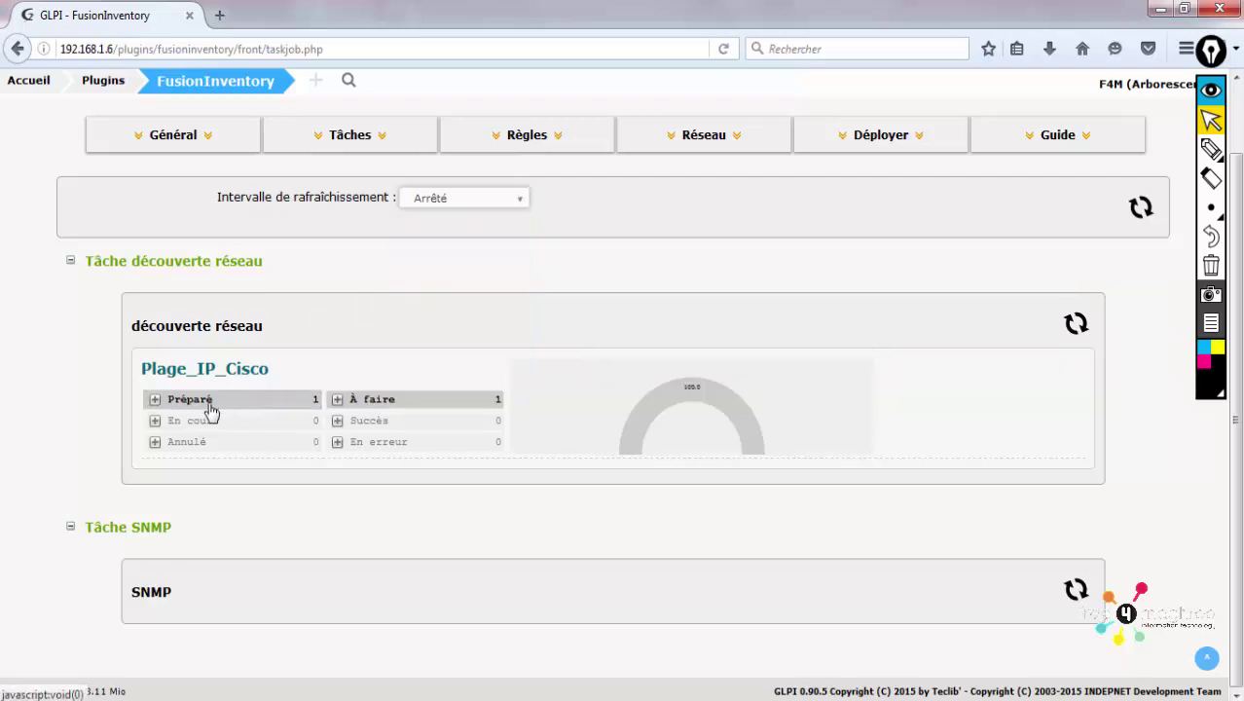
left_click(210, 409)
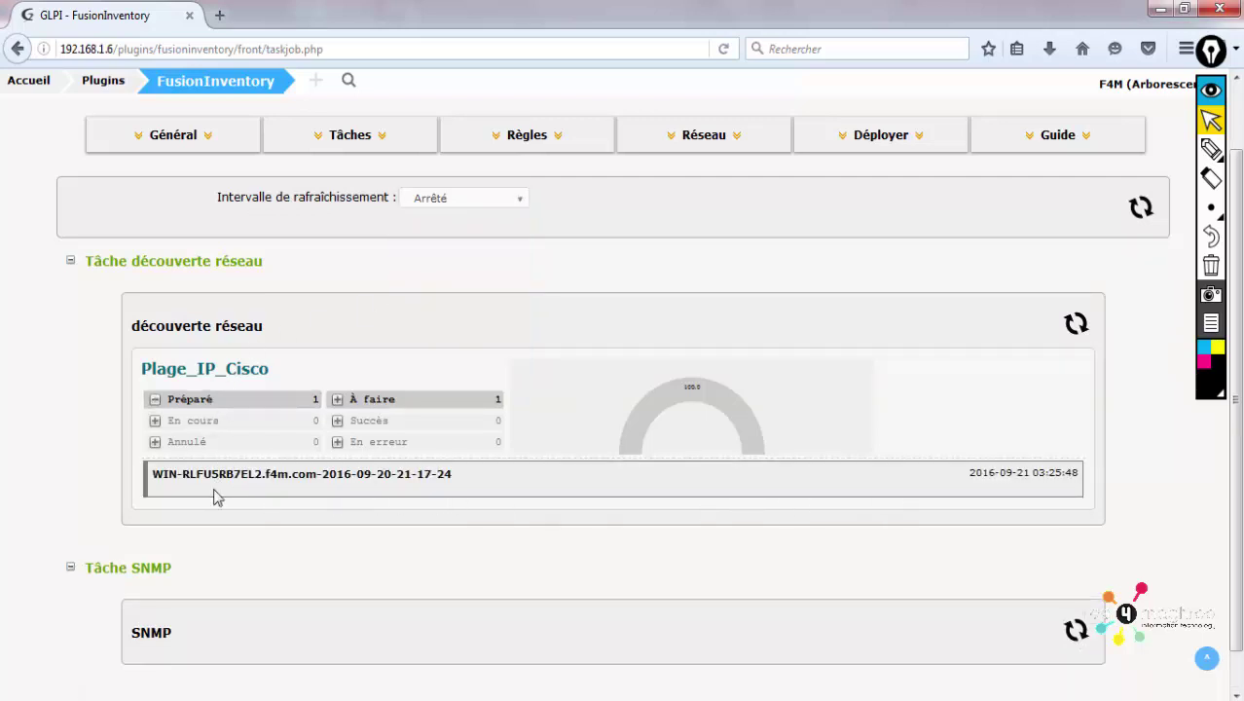
left_click(394, 407)
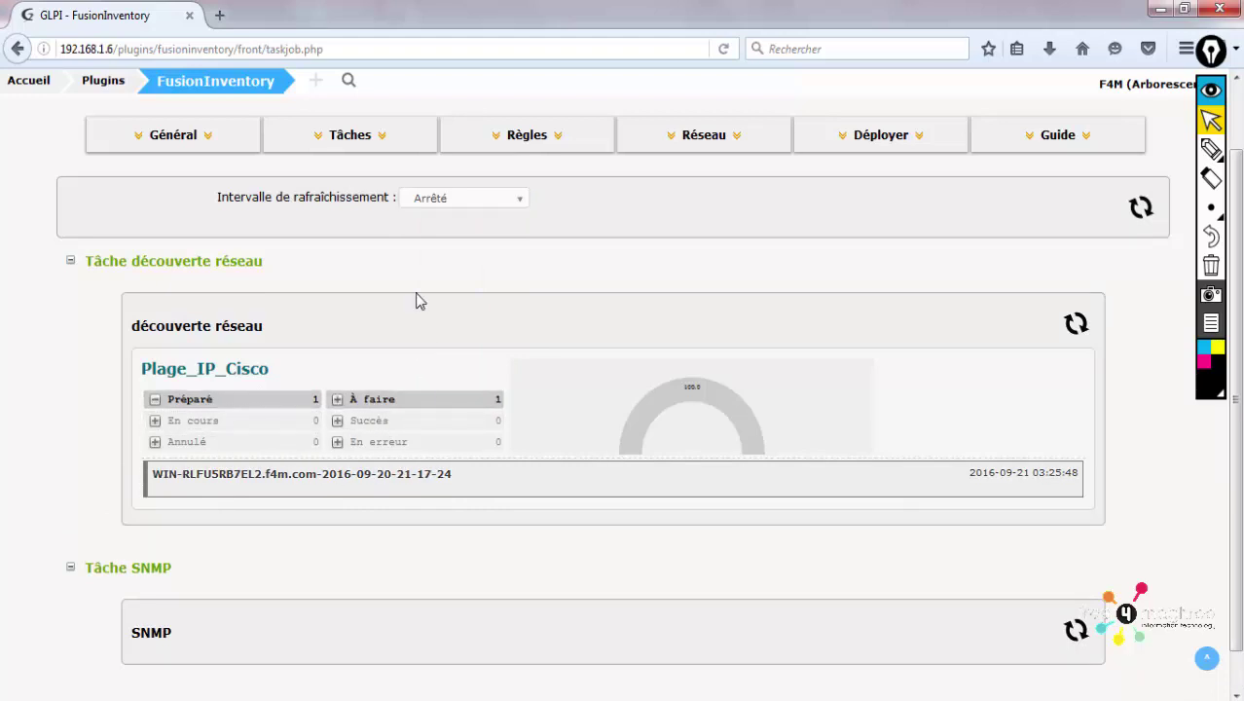
left_click(451, 198)
left_click(440, 279)
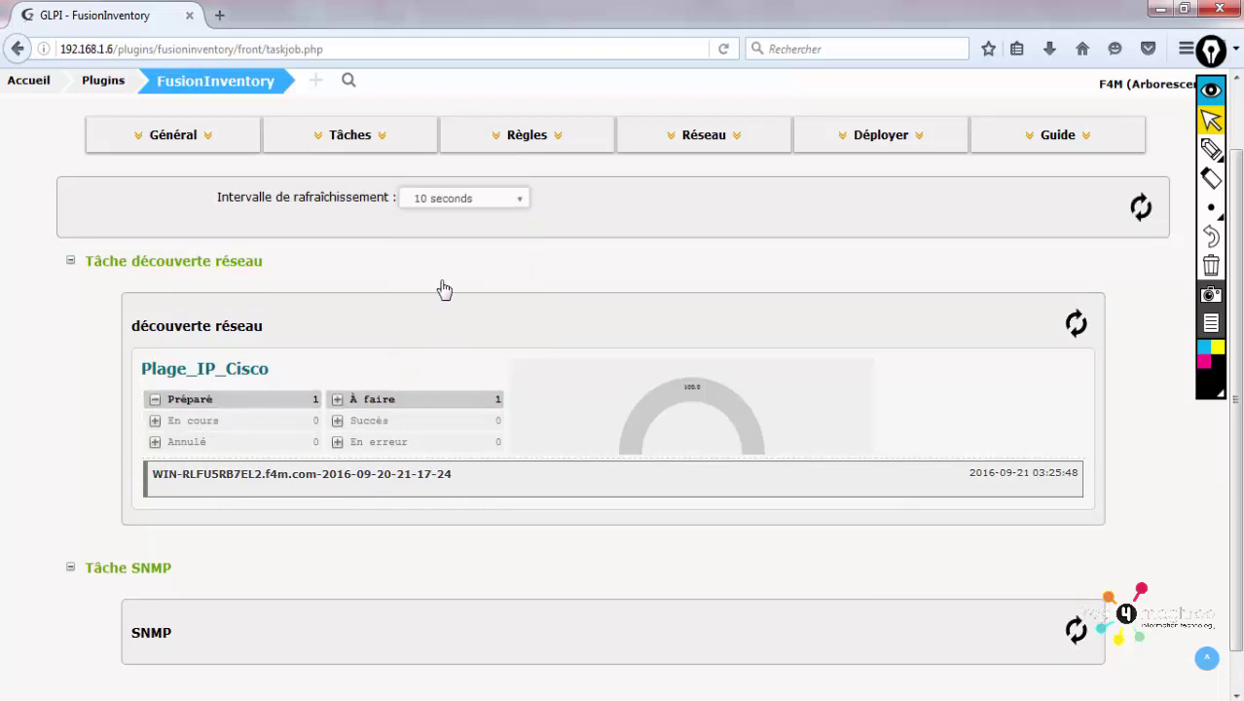
left_click(227, 426)
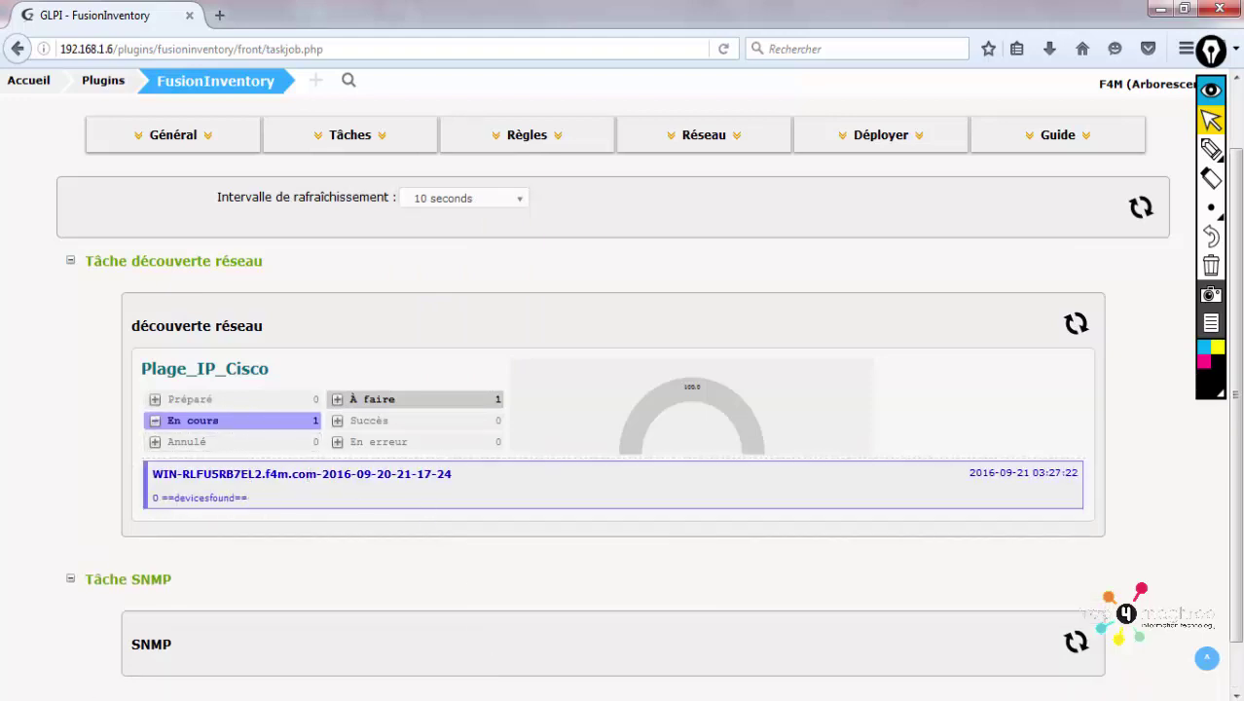
Force another inventory in the FusionInventory-Agent window, then switch back to GLPI task monitoring
mouse_move(597, 700)
left_click(804, 560)
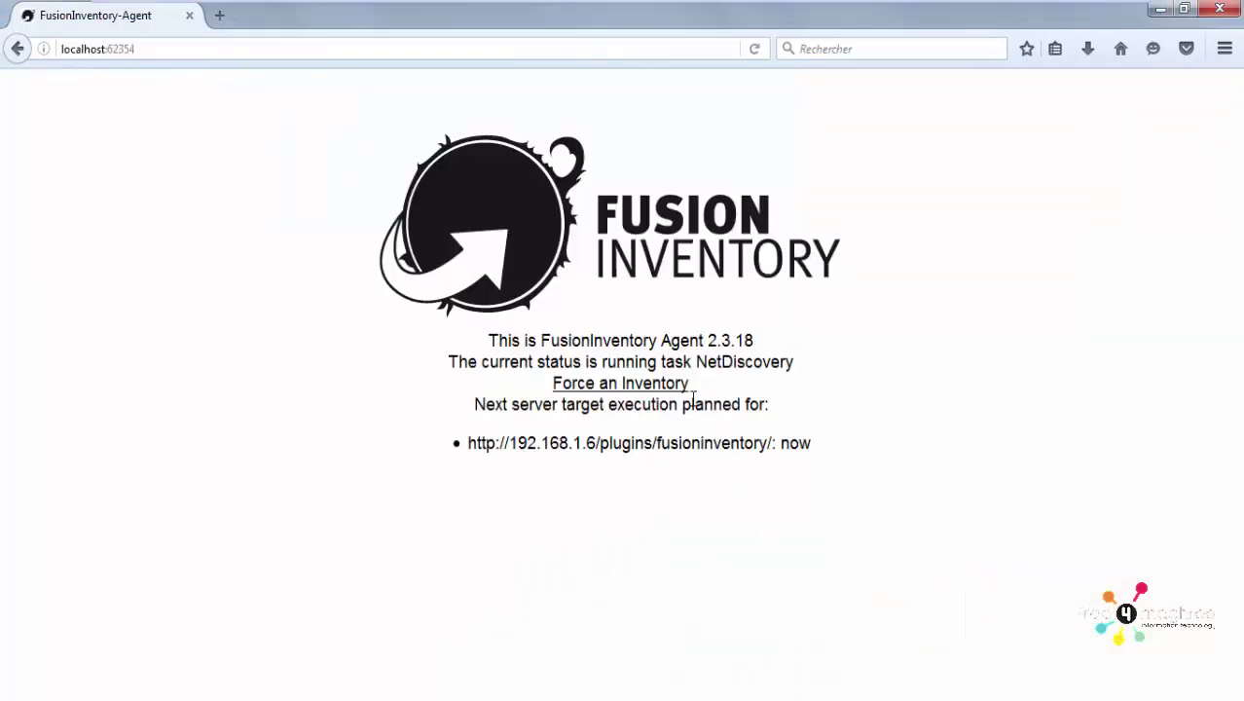
left_click(657, 388)
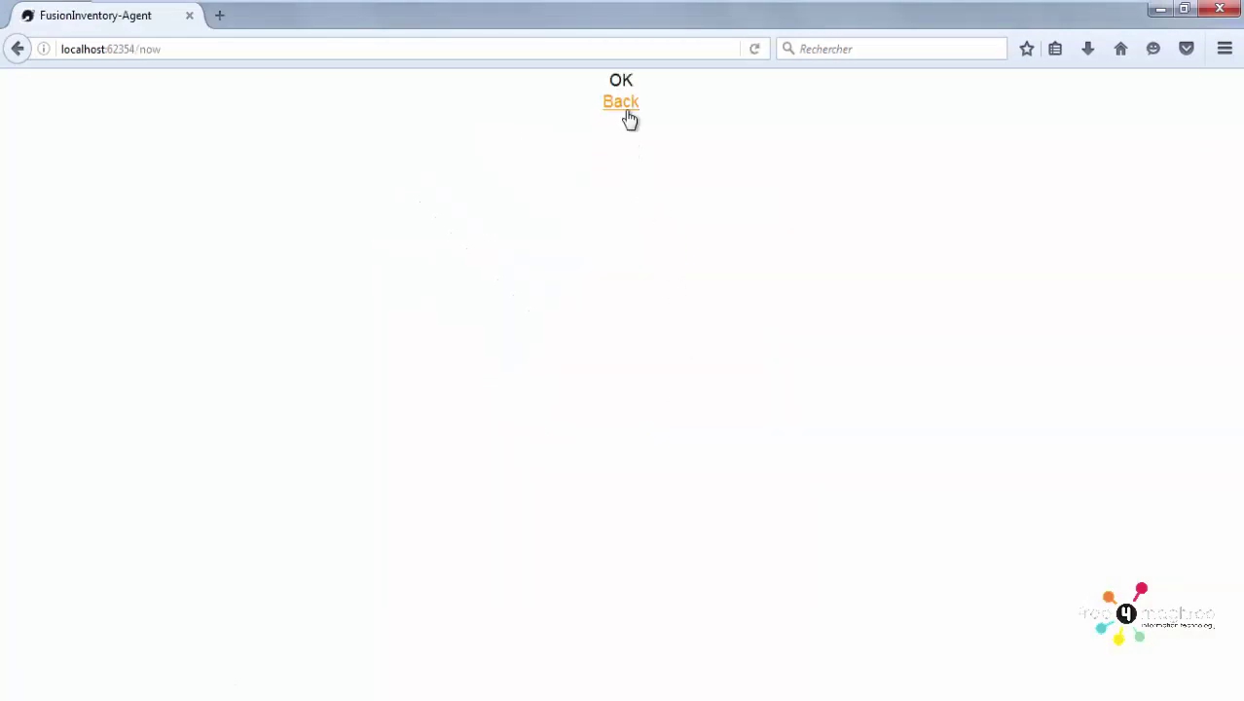
left_click(627, 112)
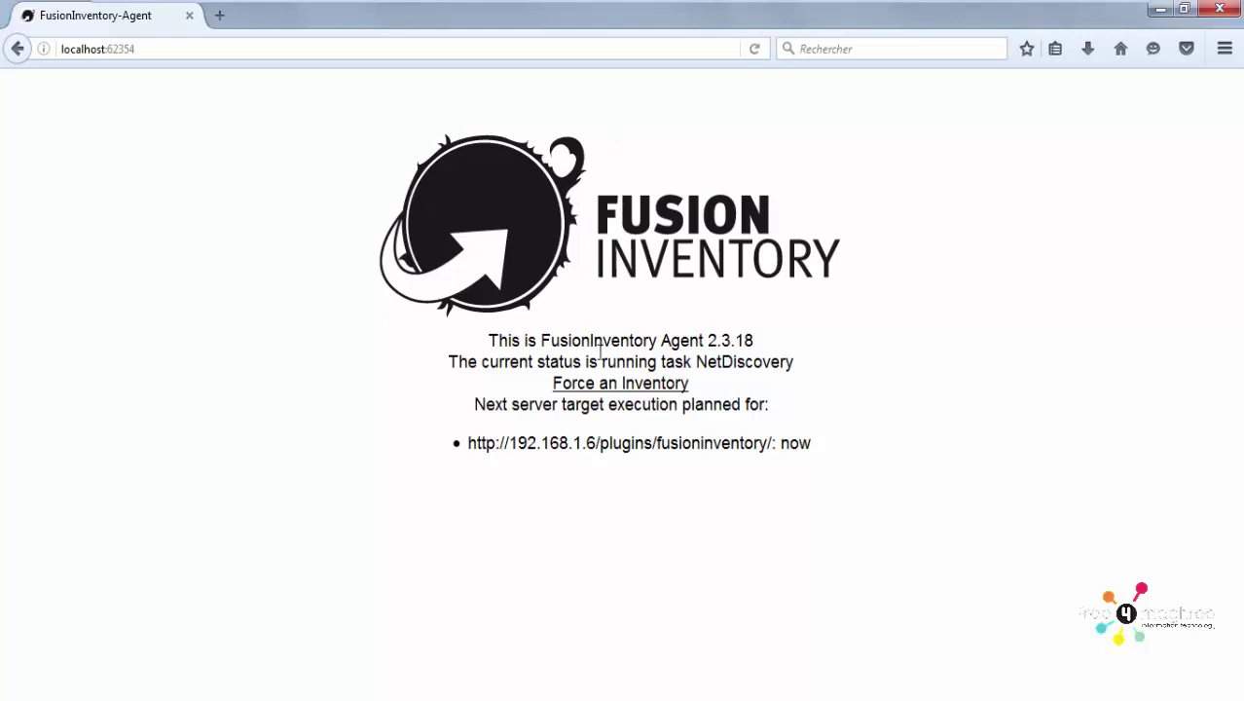
left_click(604, 383)
left_click(625, 106)
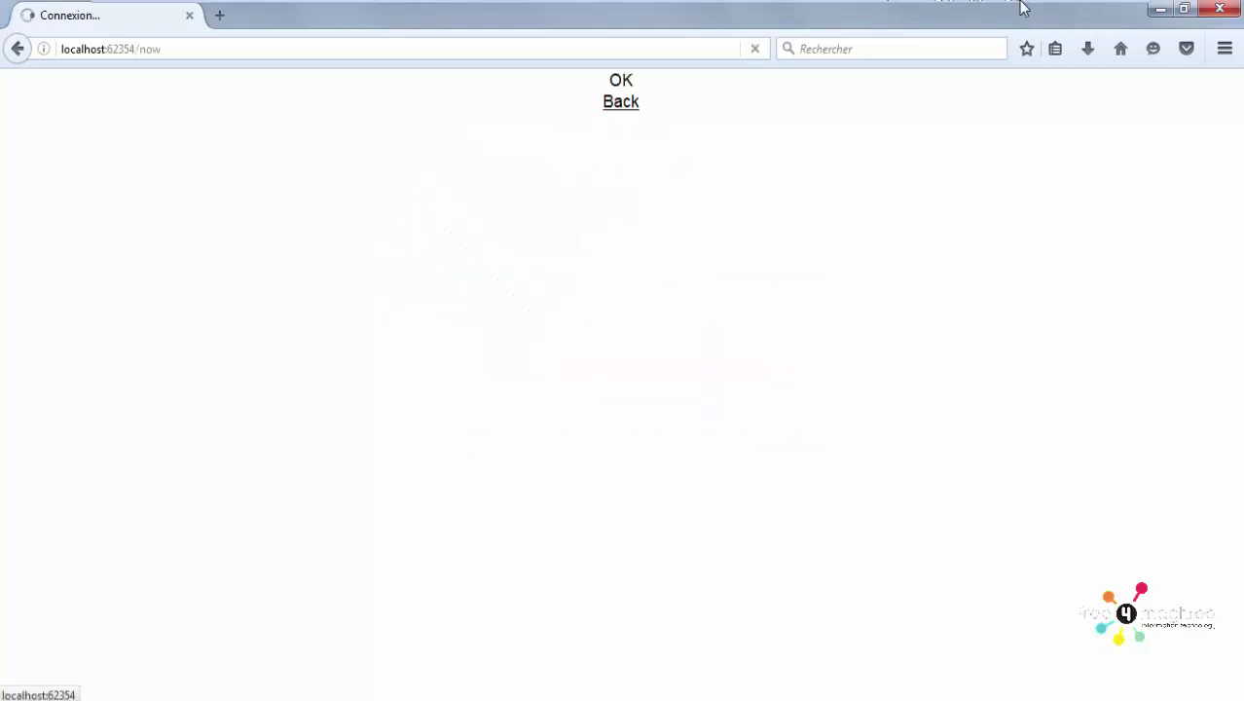
left_click(1087, 21)
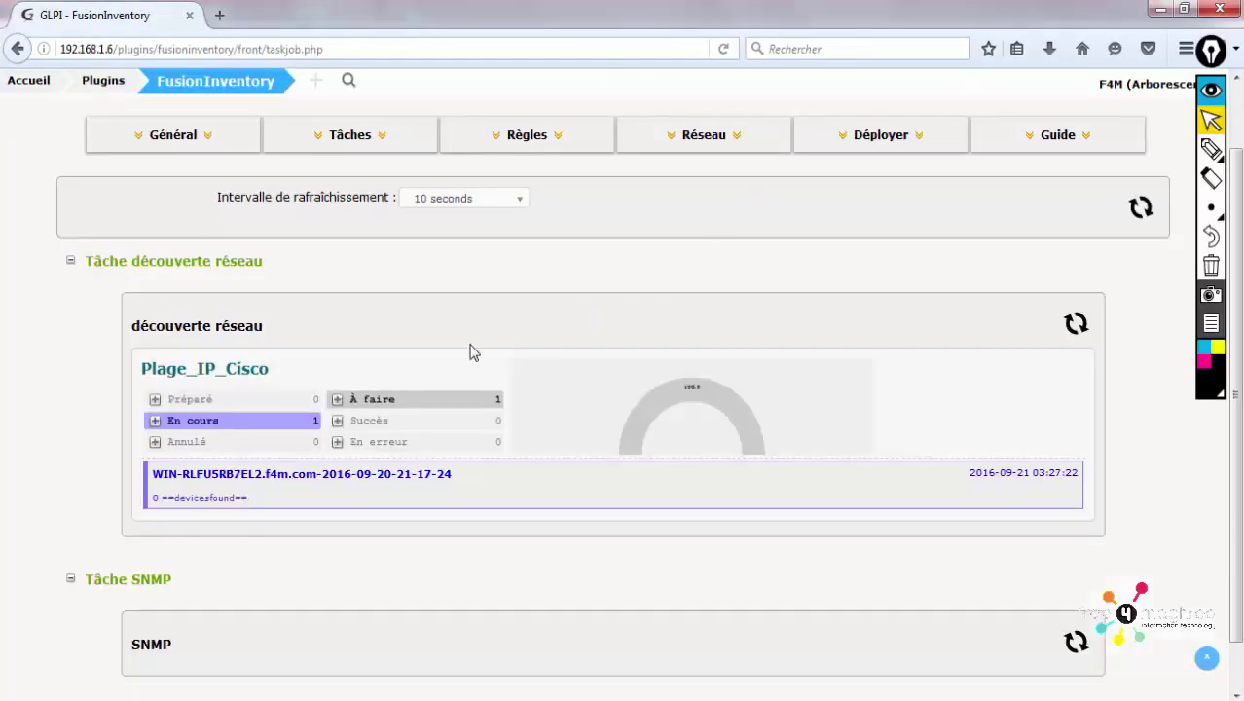
Scroll through the monitoring log to read the discovery job result and the SNMP R1 entry
scroll(404, 359, "down", 1)
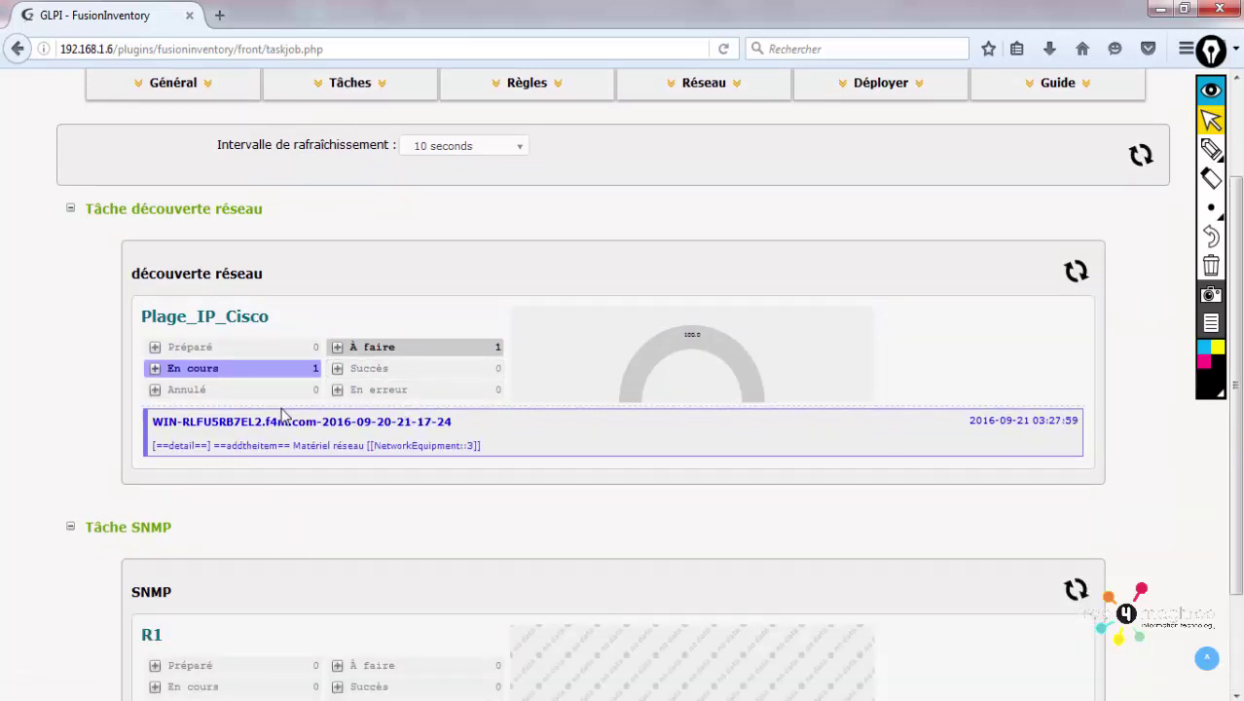
scroll(283, 409, "down", 2)
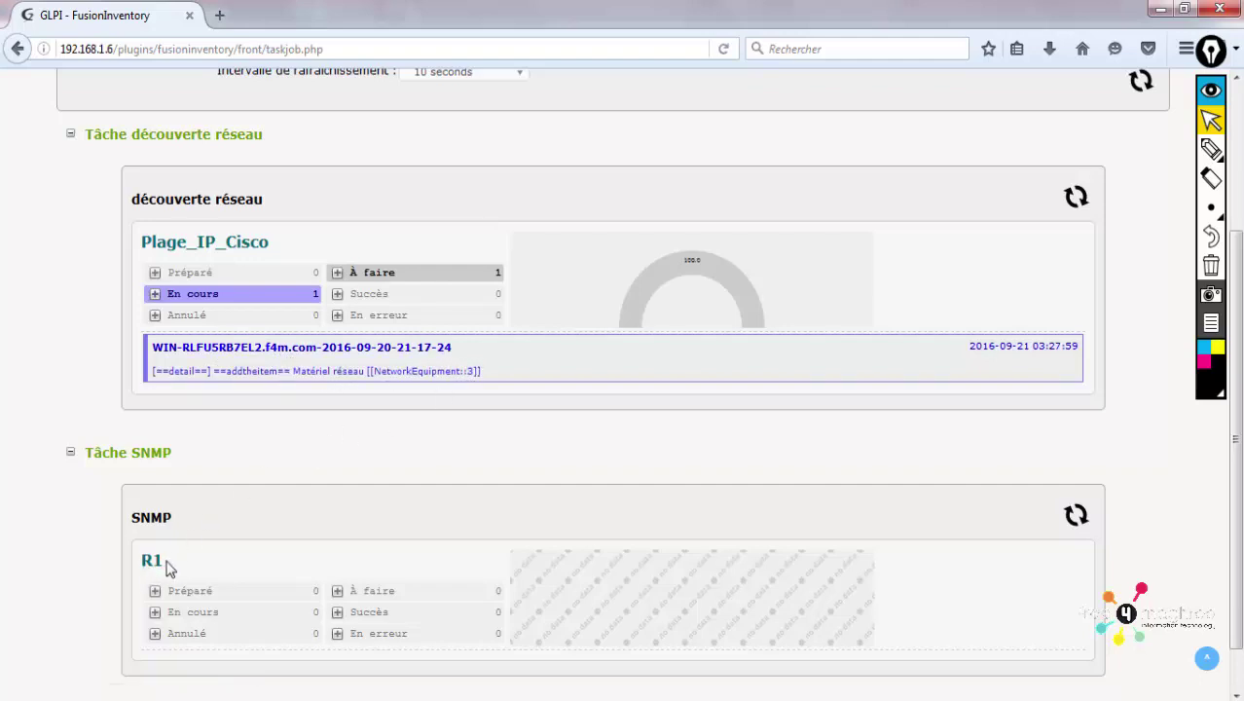
scroll(227, 520, "up", 3)
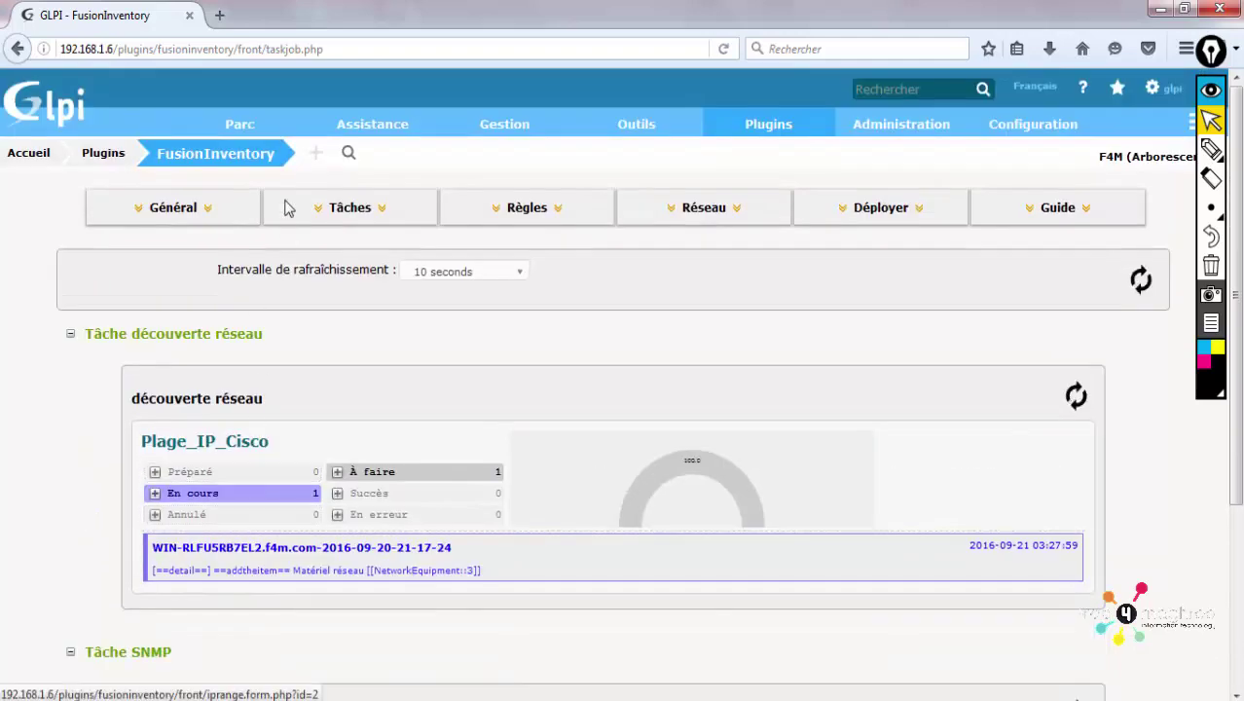
Open the Réseaux equipment list and minimize the R1 PuTTY console so router R1 shows
mouse_move(251, 125)
left_click(210, 248)
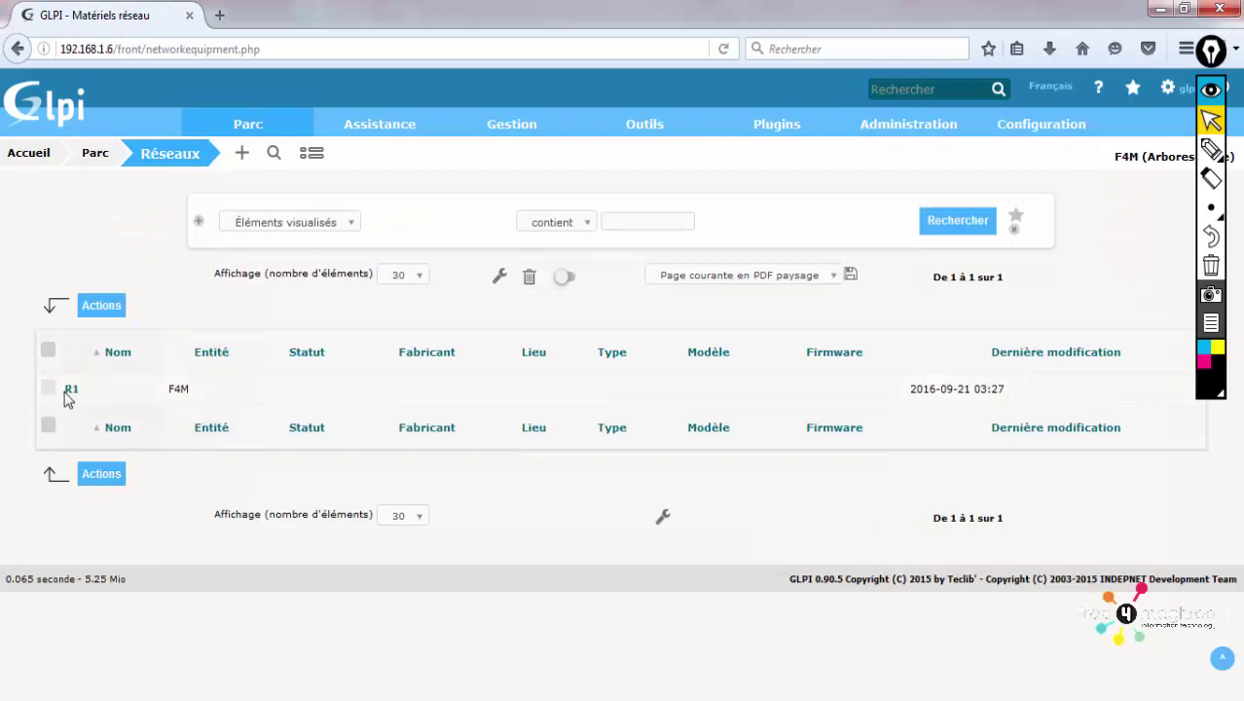
key("alt+Tab")
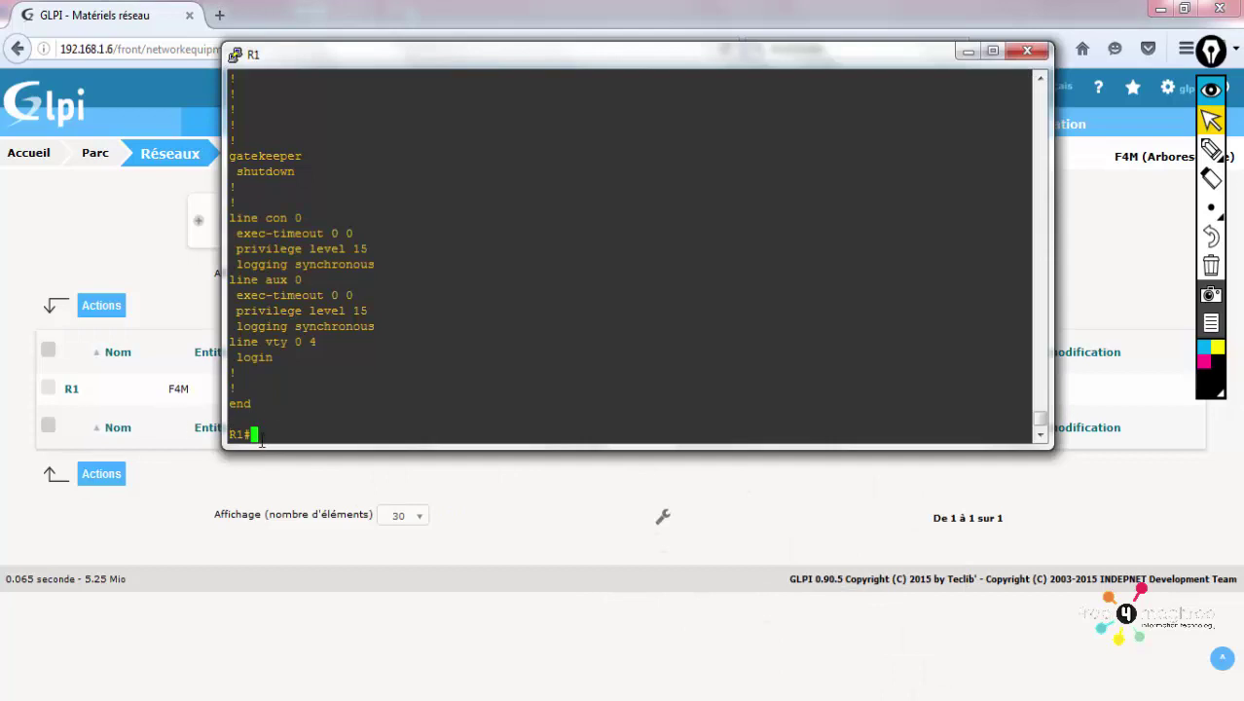
left_click_drag(243, 443, 226, 434)
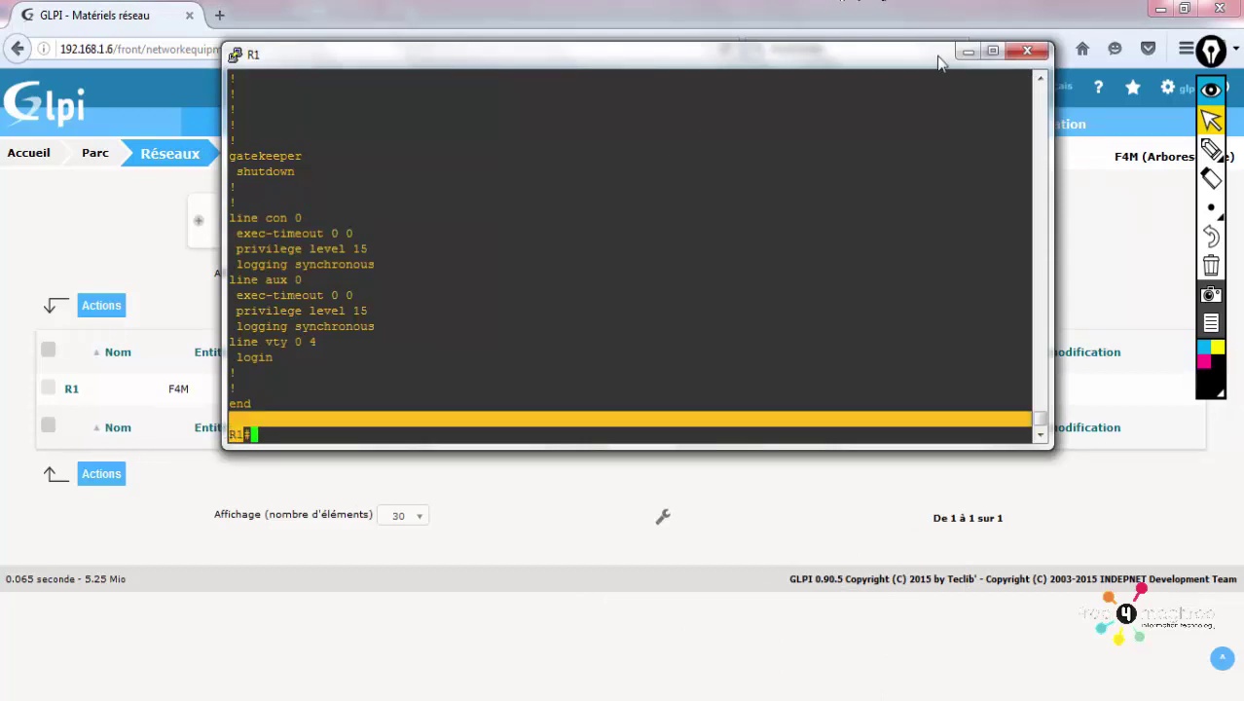
left_click(975, 49)
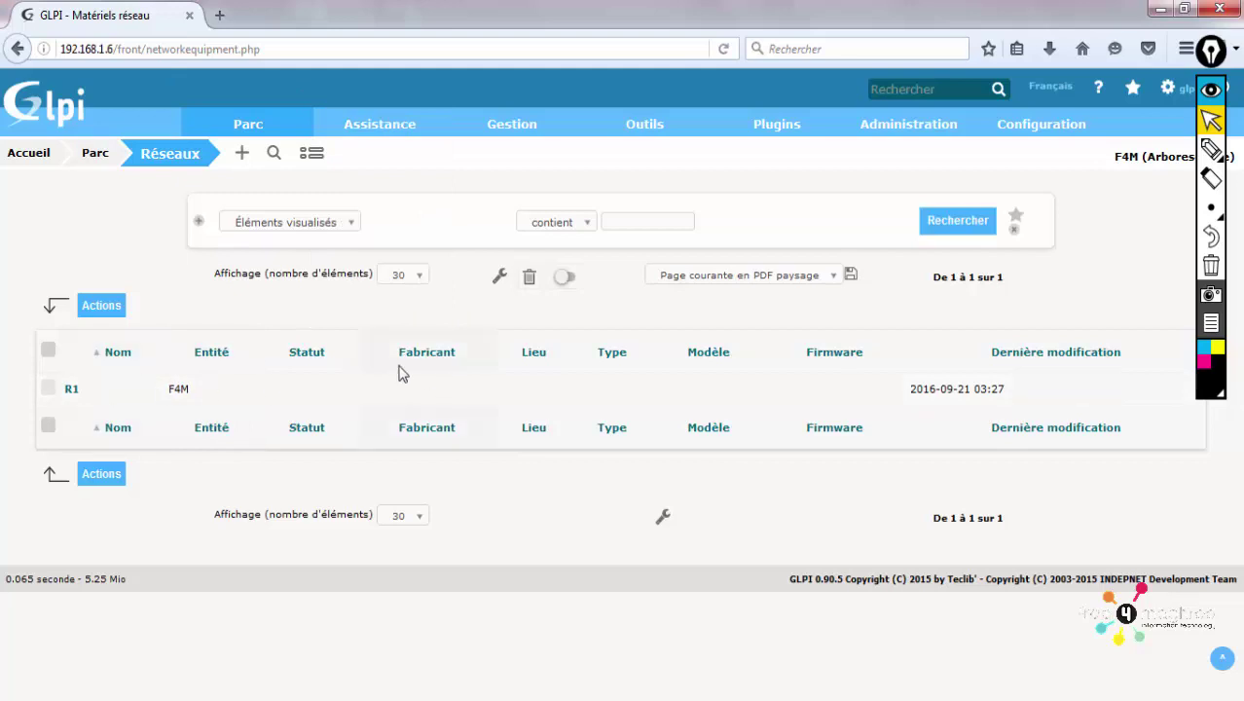
Open R1's record and set its technical manager and technical group Groupe - IT
left_click(71, 389)
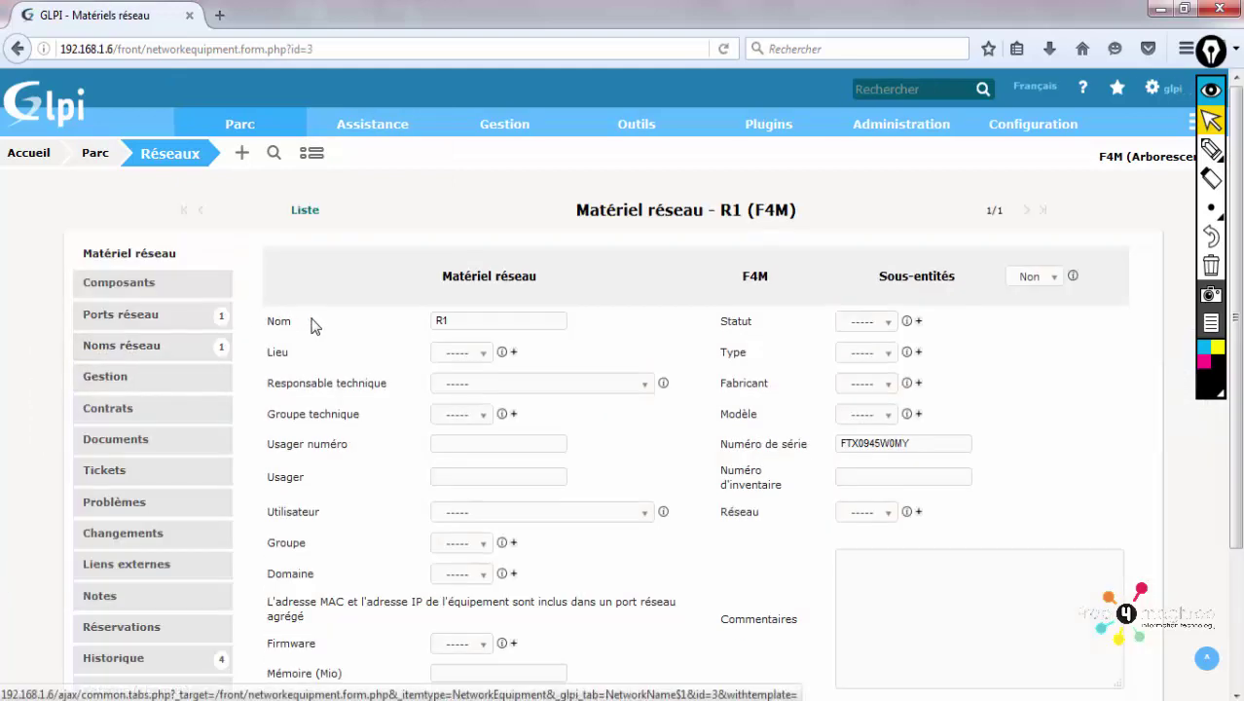
scroll(321, 341, "down", 2)
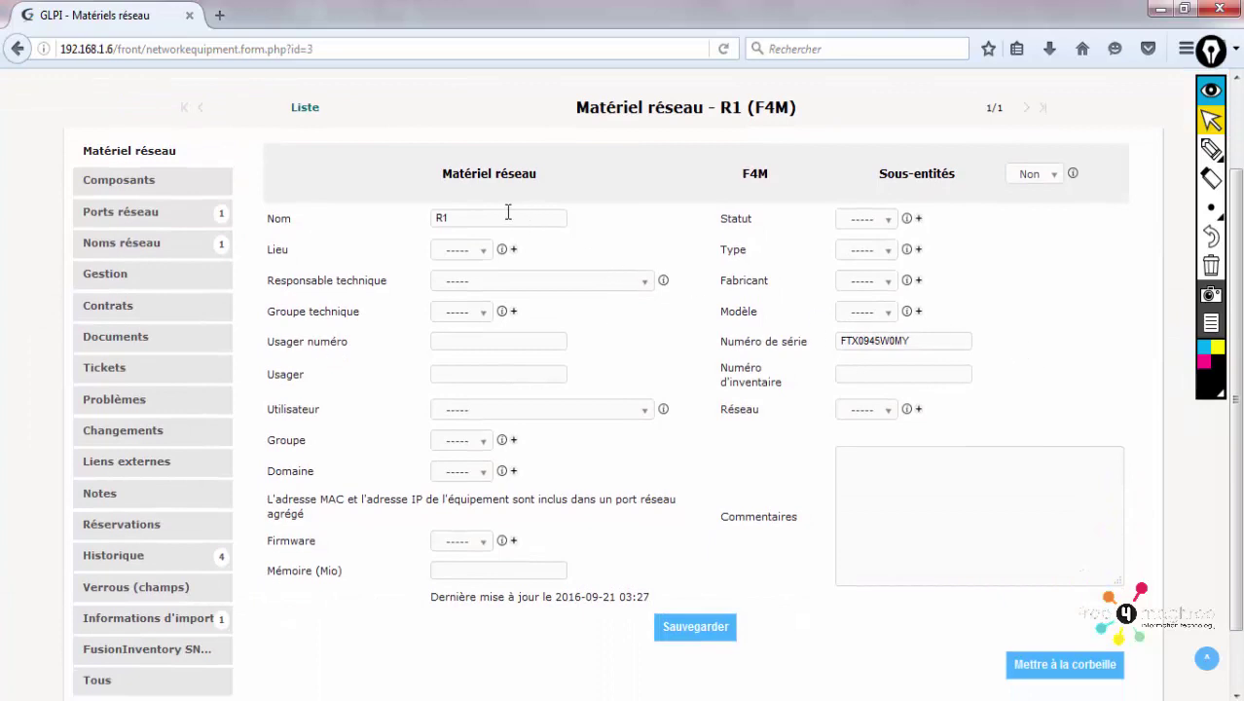
left_click(459, 255)
key("Escape")
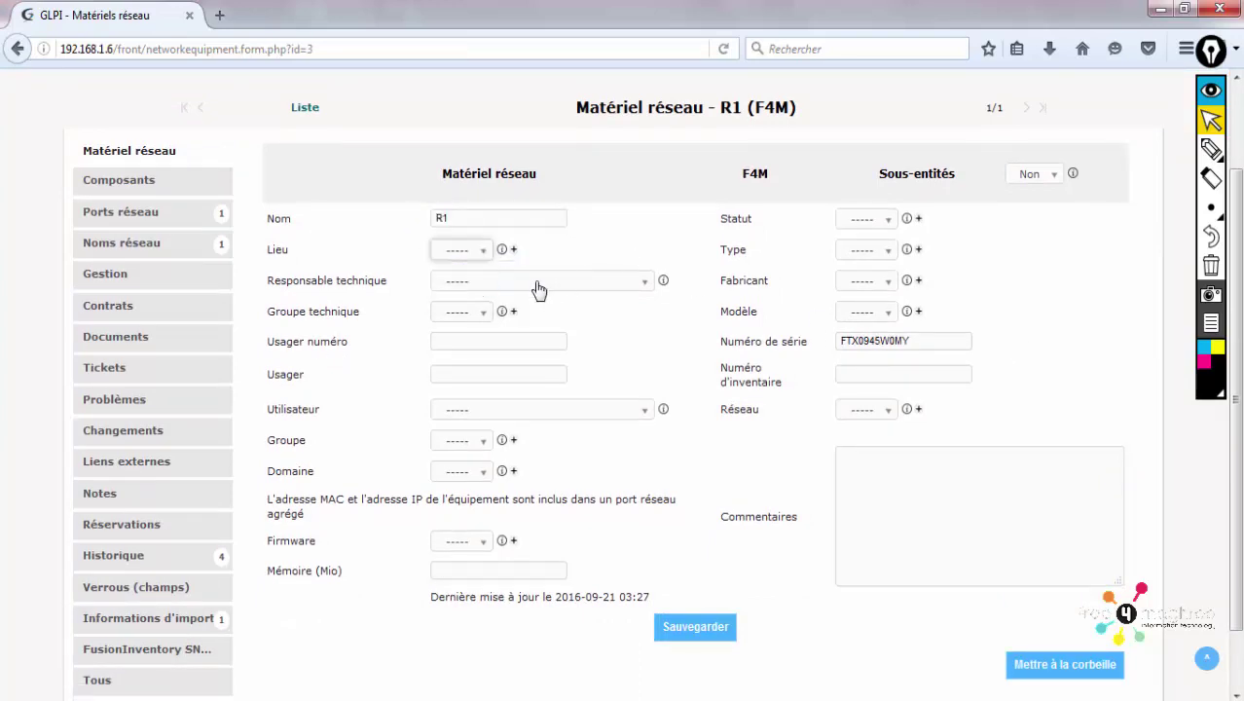
left_click(538, 290)
left_click(485, 325)
left_click(459, 313)
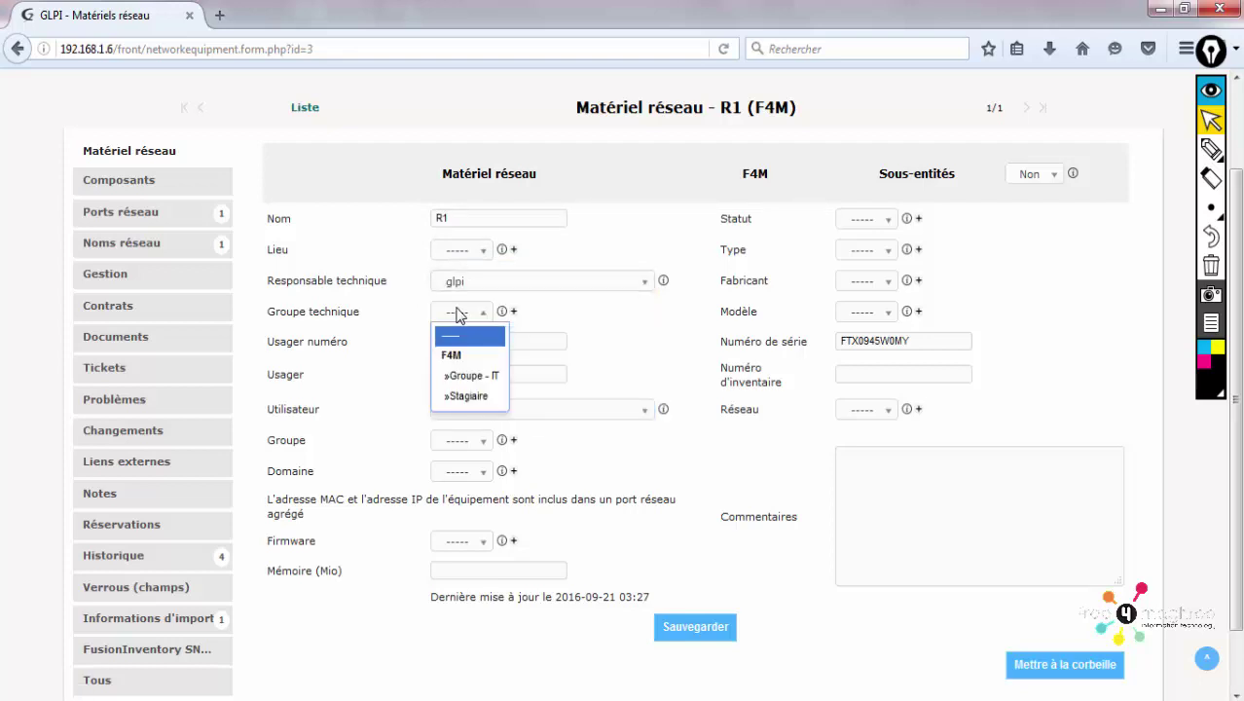
left_click(475, 374)
Note R1's serial FTX0945W0MY and browse the manufacturer list, finding no Cisco entry
left_click(449, 336)
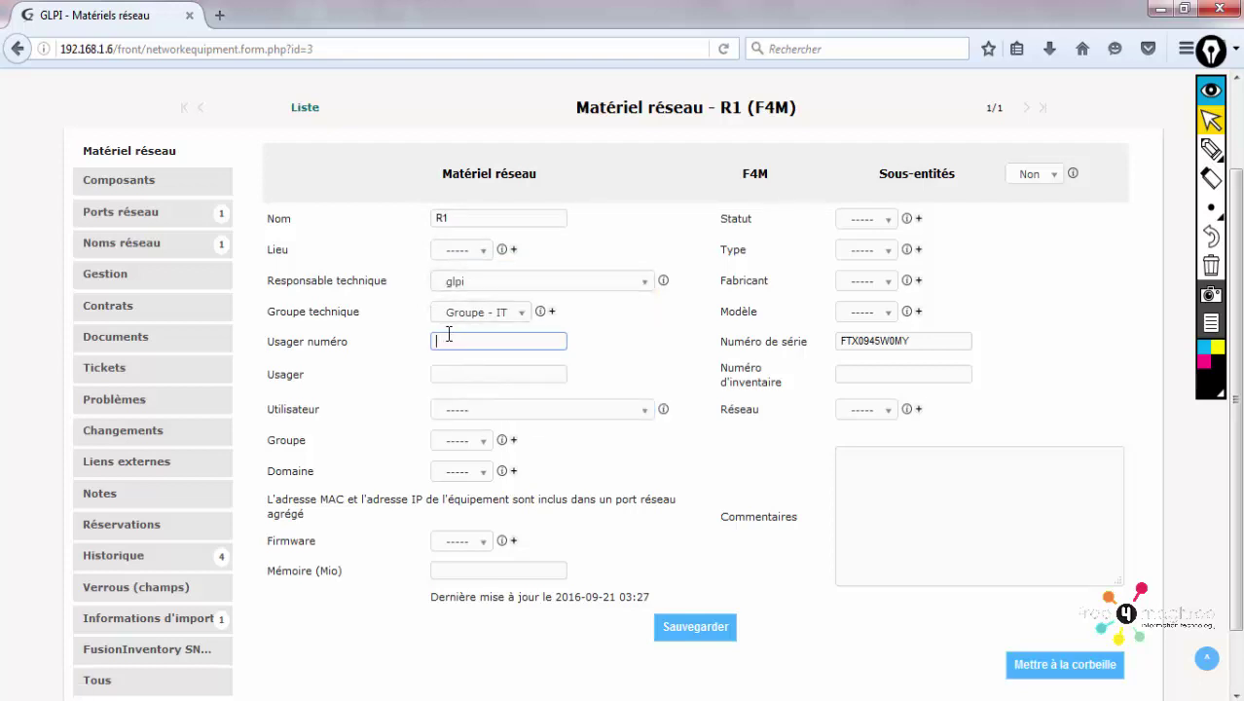
left_click_drag(935, 337, 810, 344)
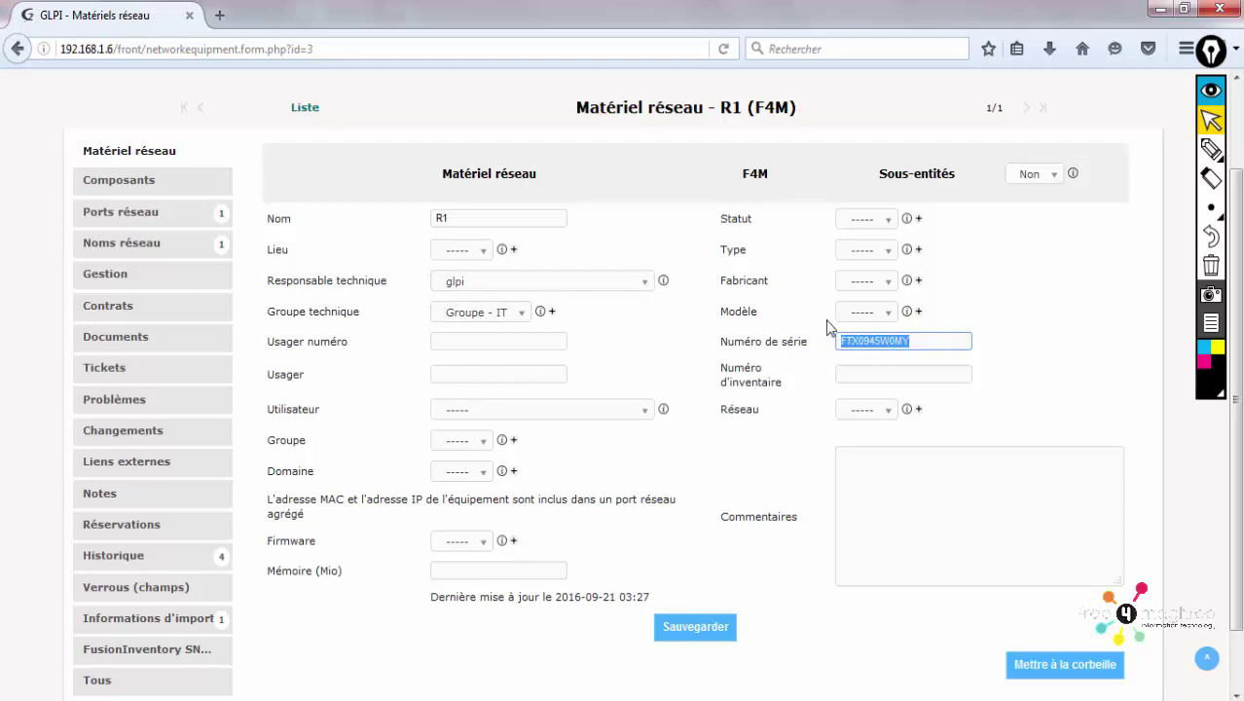
left_click(882, 281)
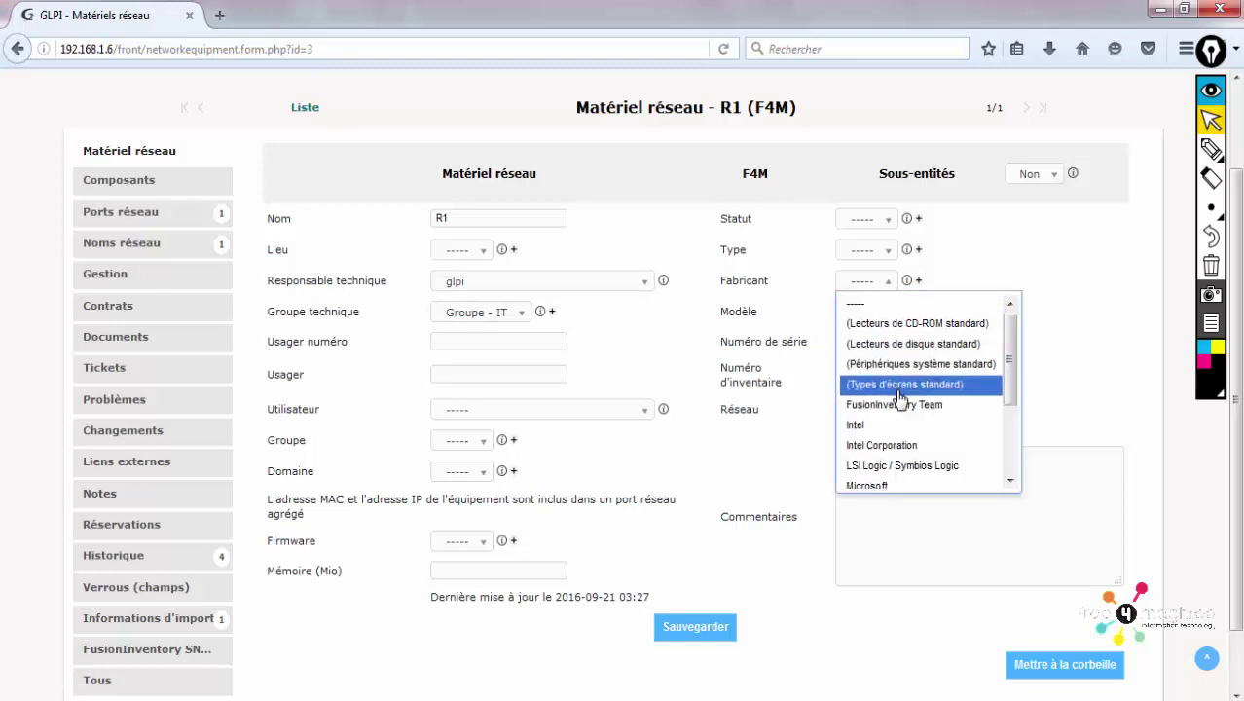
scroll(901, 395, "down", 3)
scroll(897, 394, "up", 5)
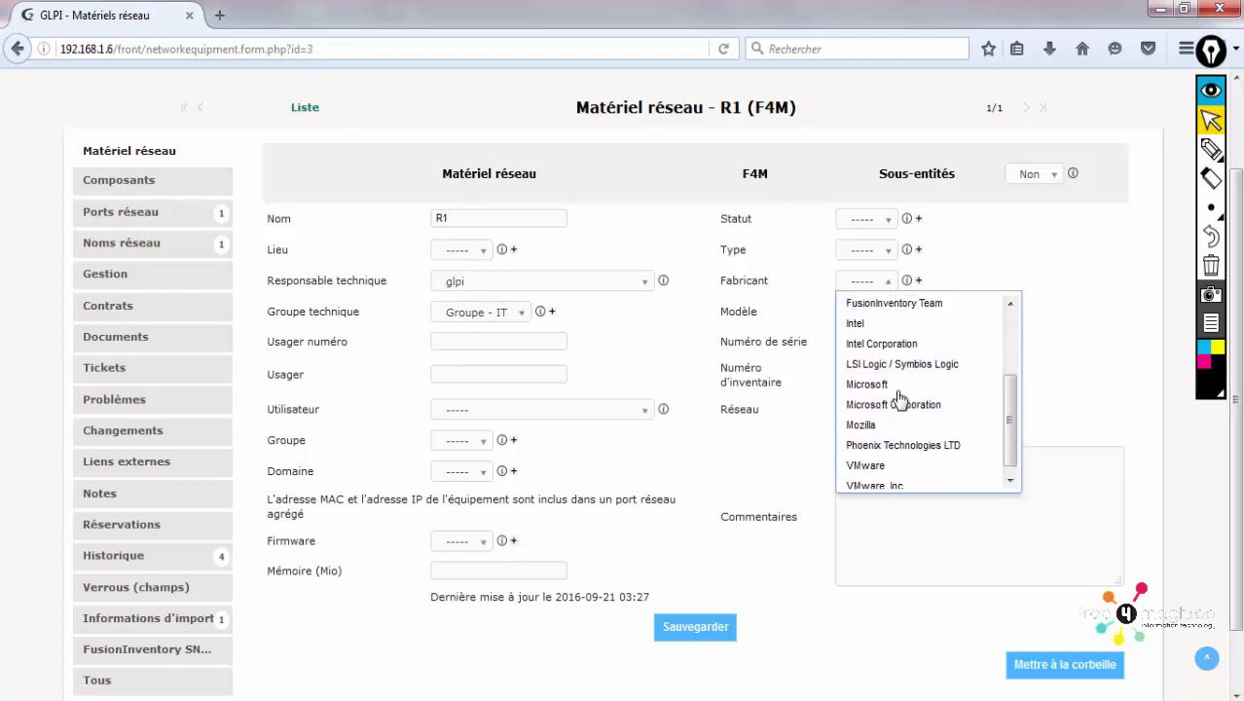
left_click(979, 348)
scroll(979, 348, "down", 3)
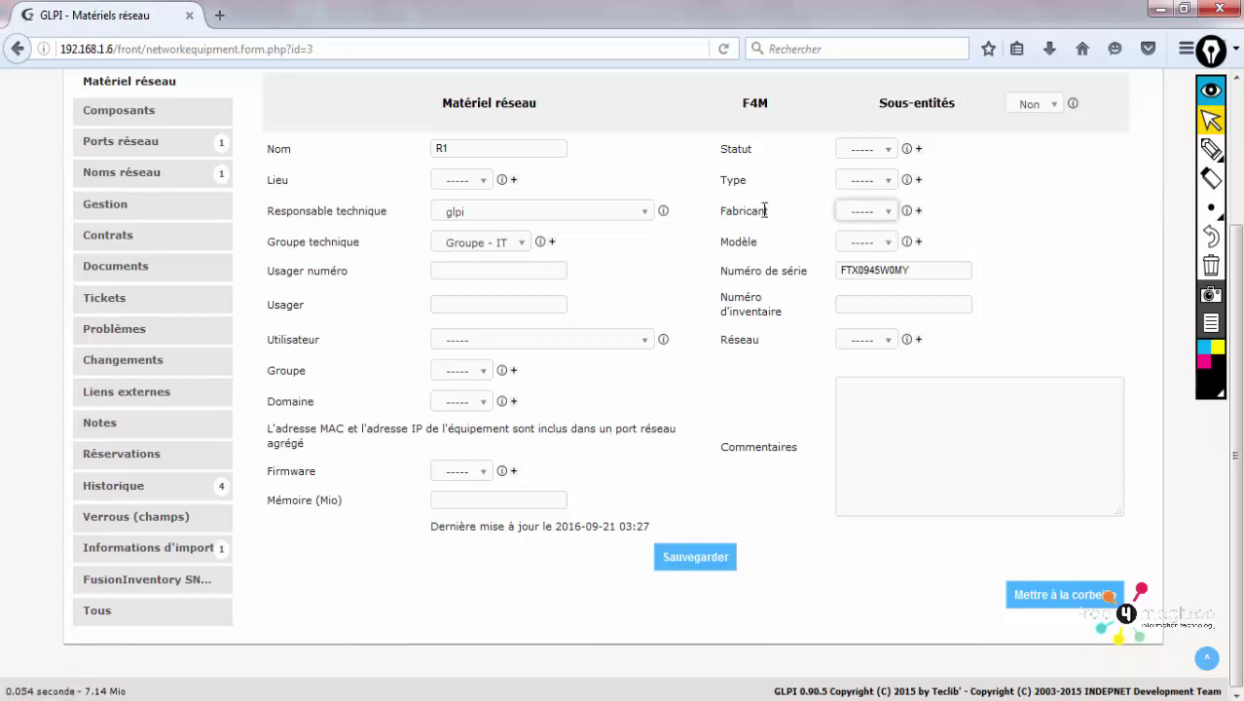
left_click(867, 212)
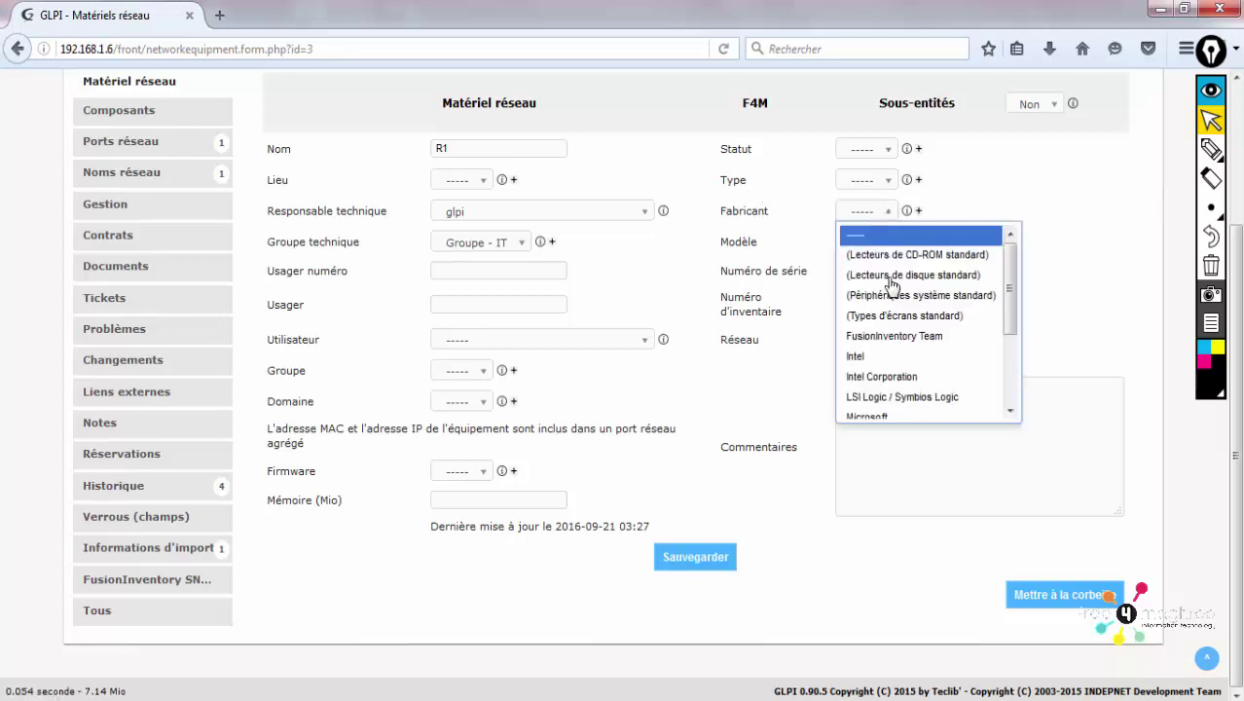
scroll(896, 311, "down", 3)
scroll(905, 327, "down", 2)
scroll(925, 292, "up", 5)
left_click(937, 229)
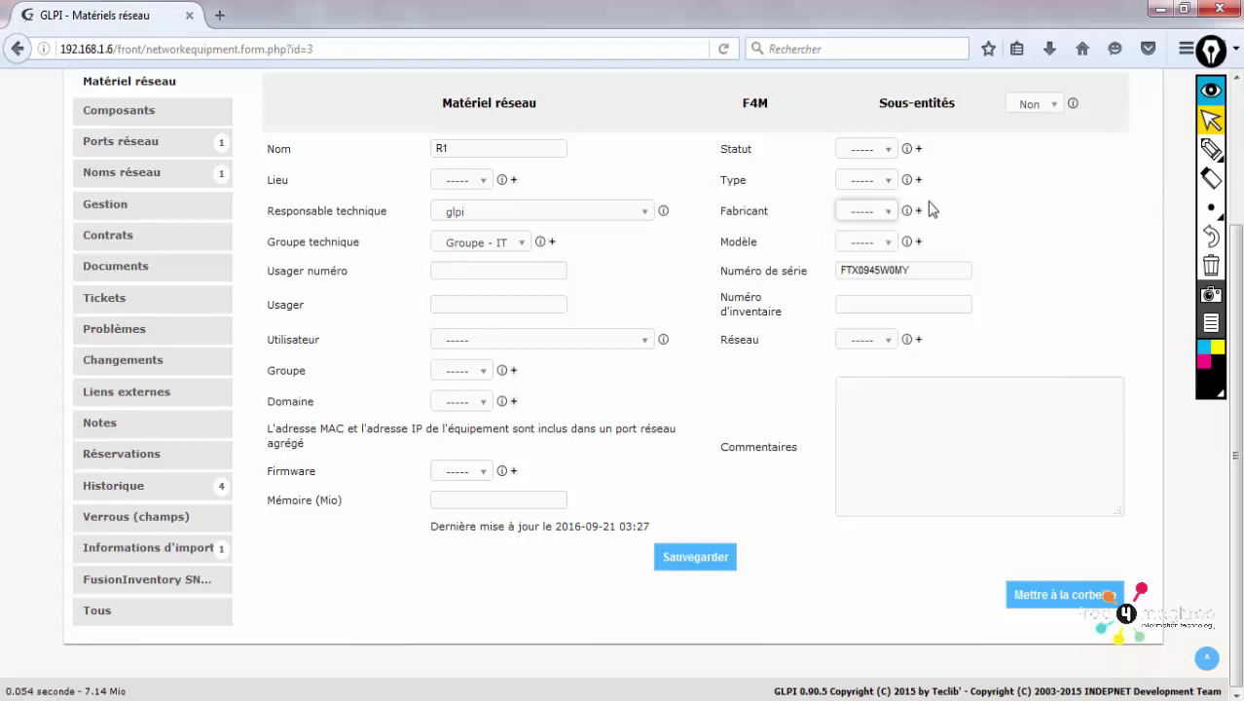
Create a new manufacturer named Cisco from the Fabricant field
left_click(918, 211)
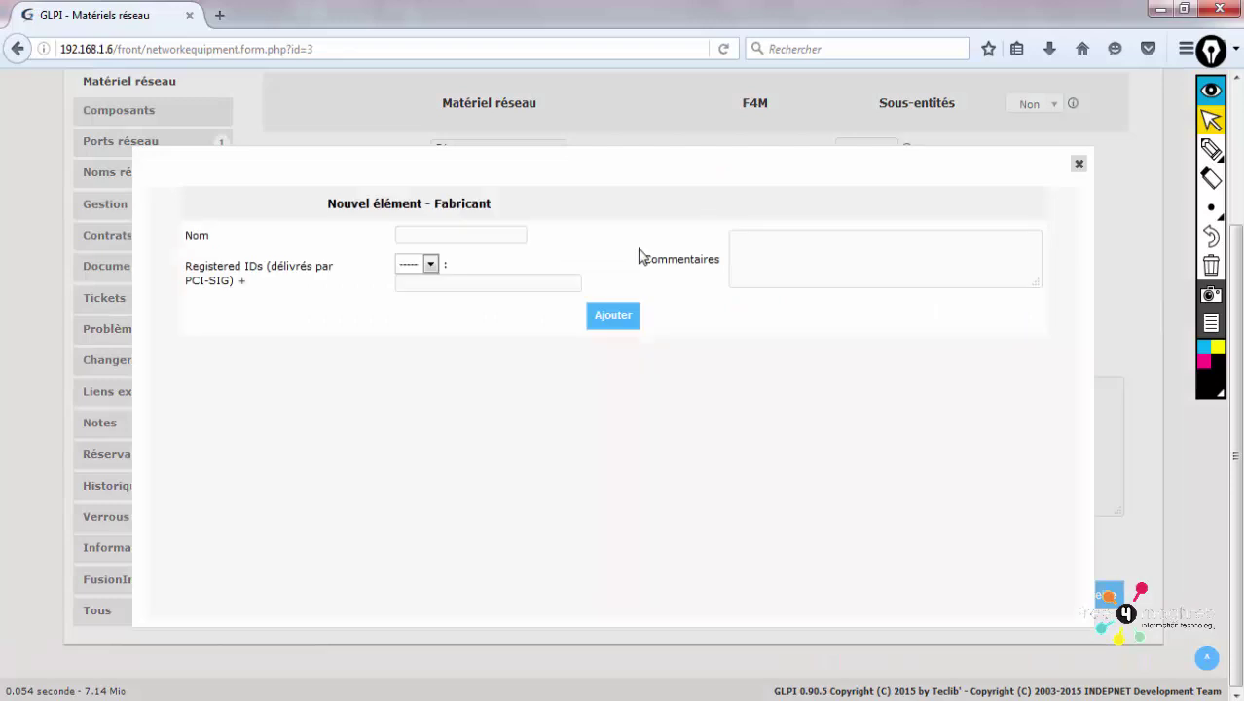
left_click(457, 236)
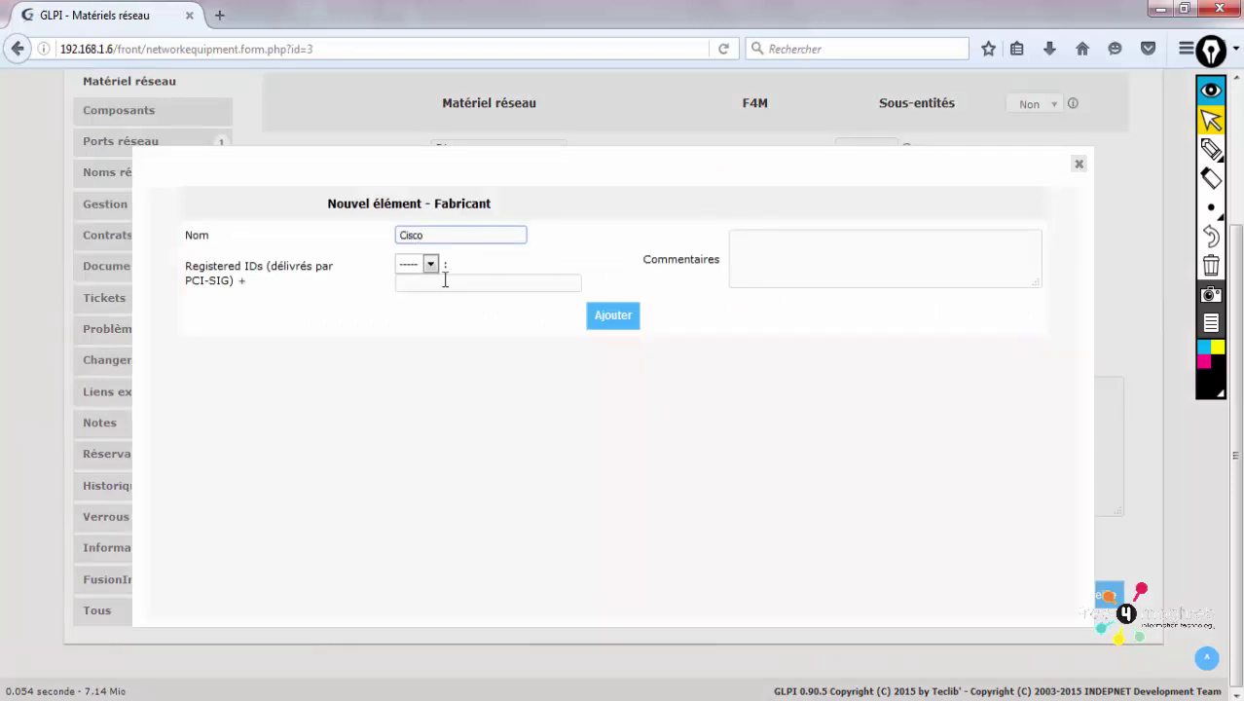
left_click(432, 267)
left_click(431, 267)
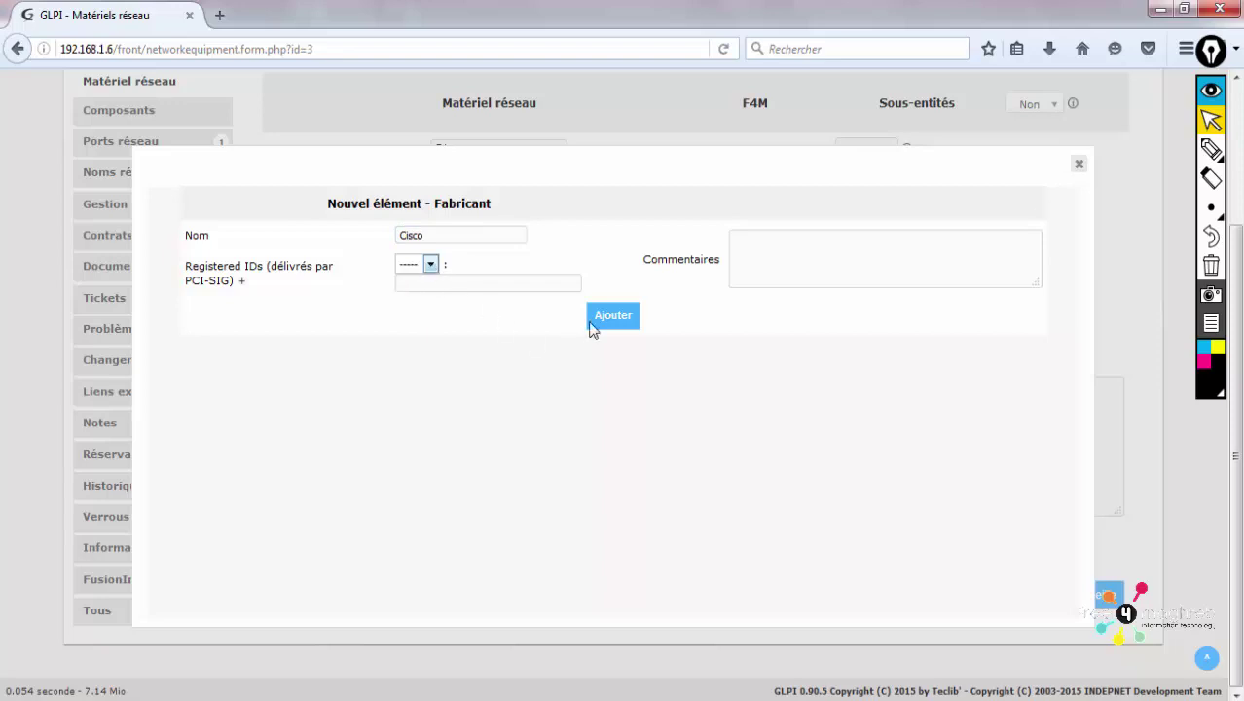
left_click(749, 266)
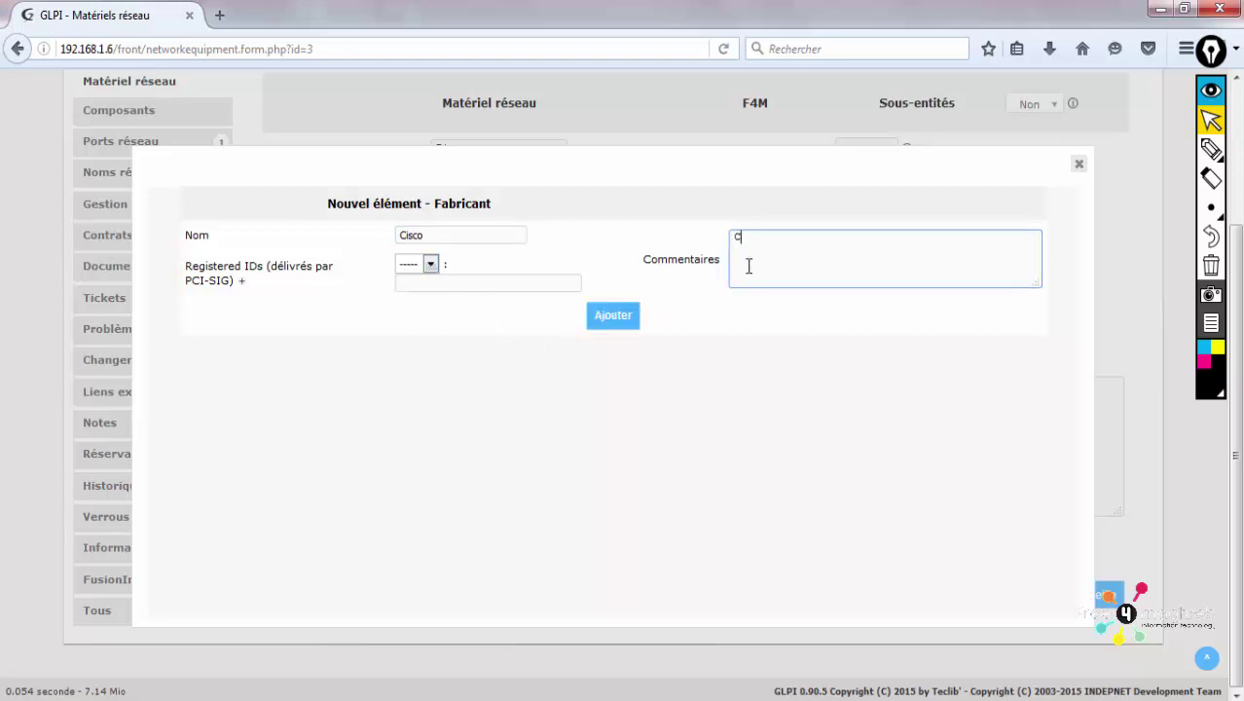
left_click(613, 315)
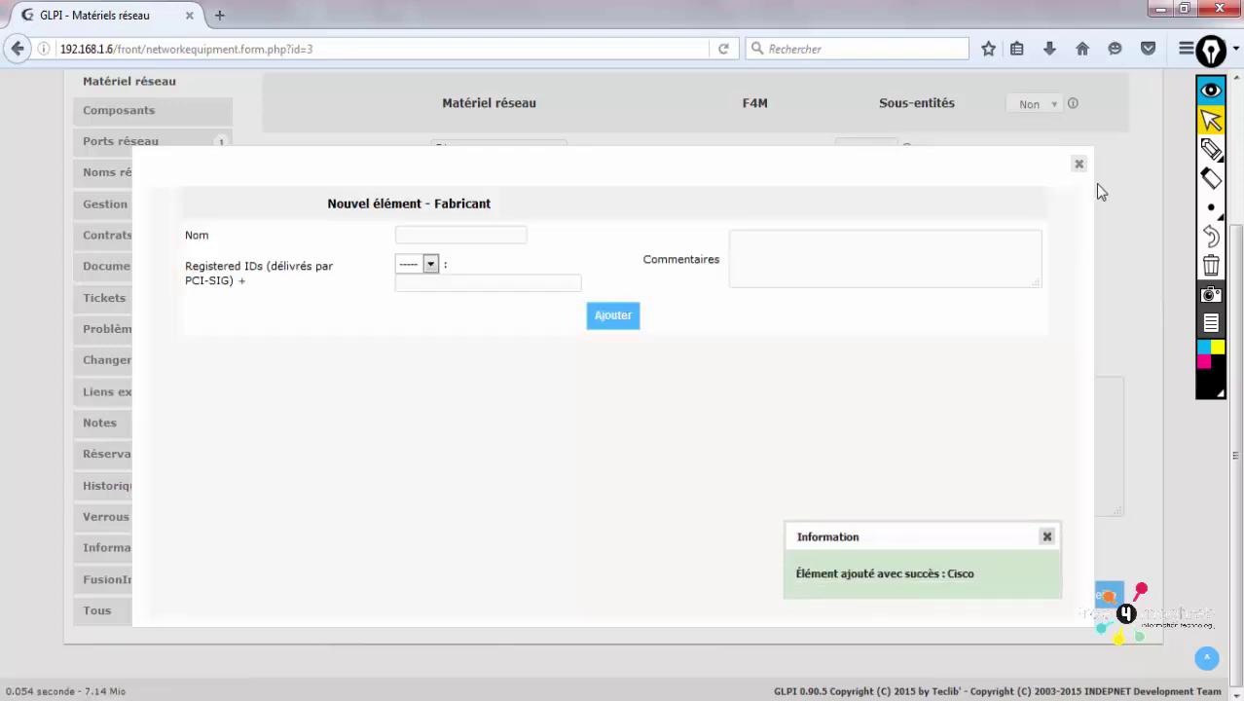
left_click(1076, 166)
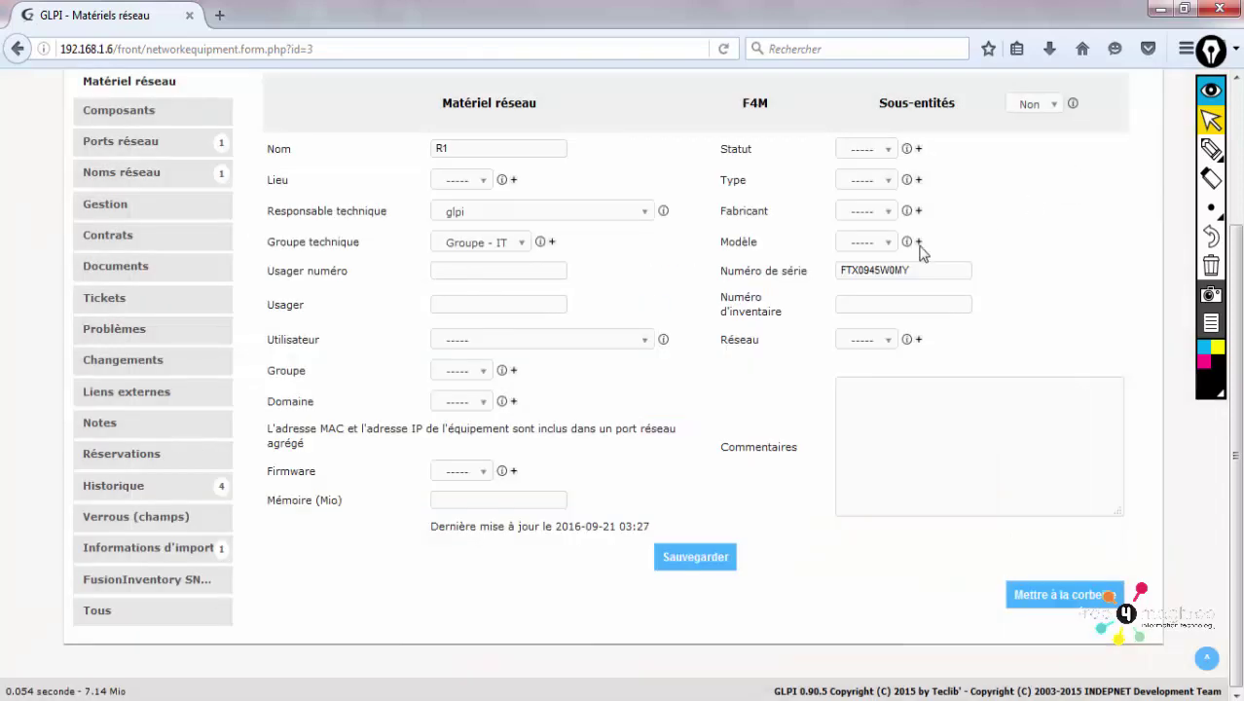
Set R1's manufacturer to Cisco and save the equipment record
left_click(876, 212)
scroll(921, 321, "down", 3)
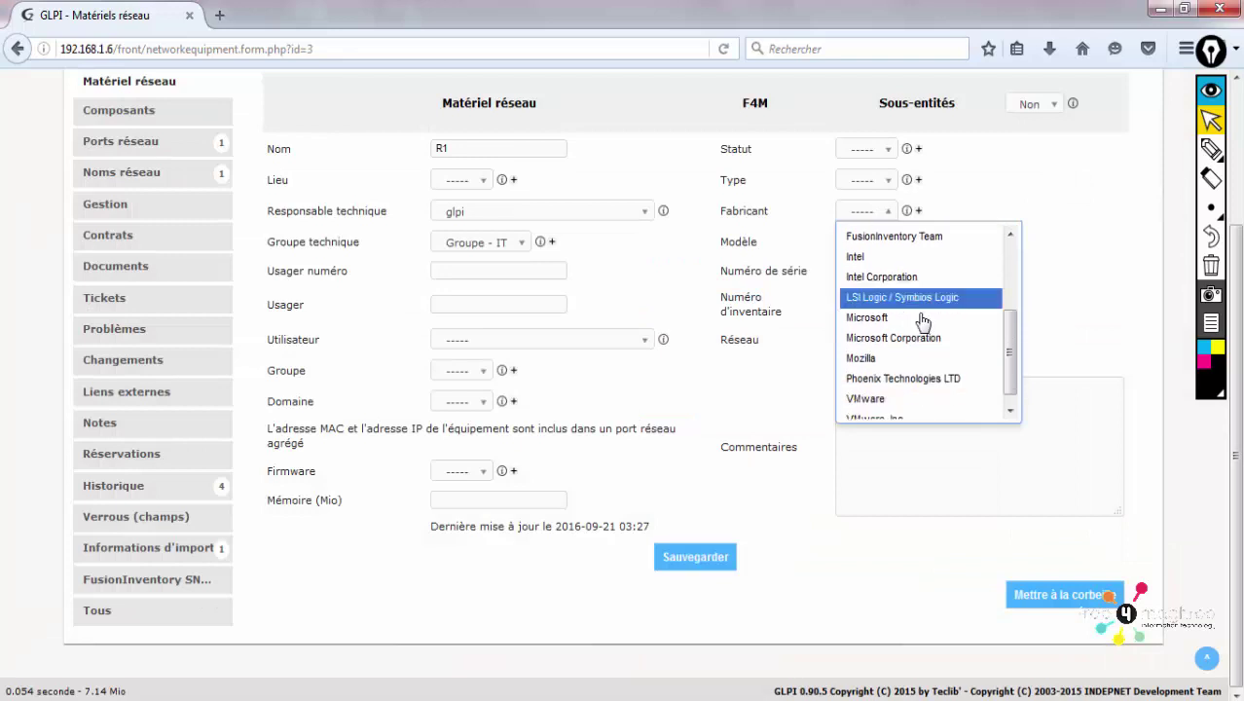
scroll(920, 322, "up", 2)
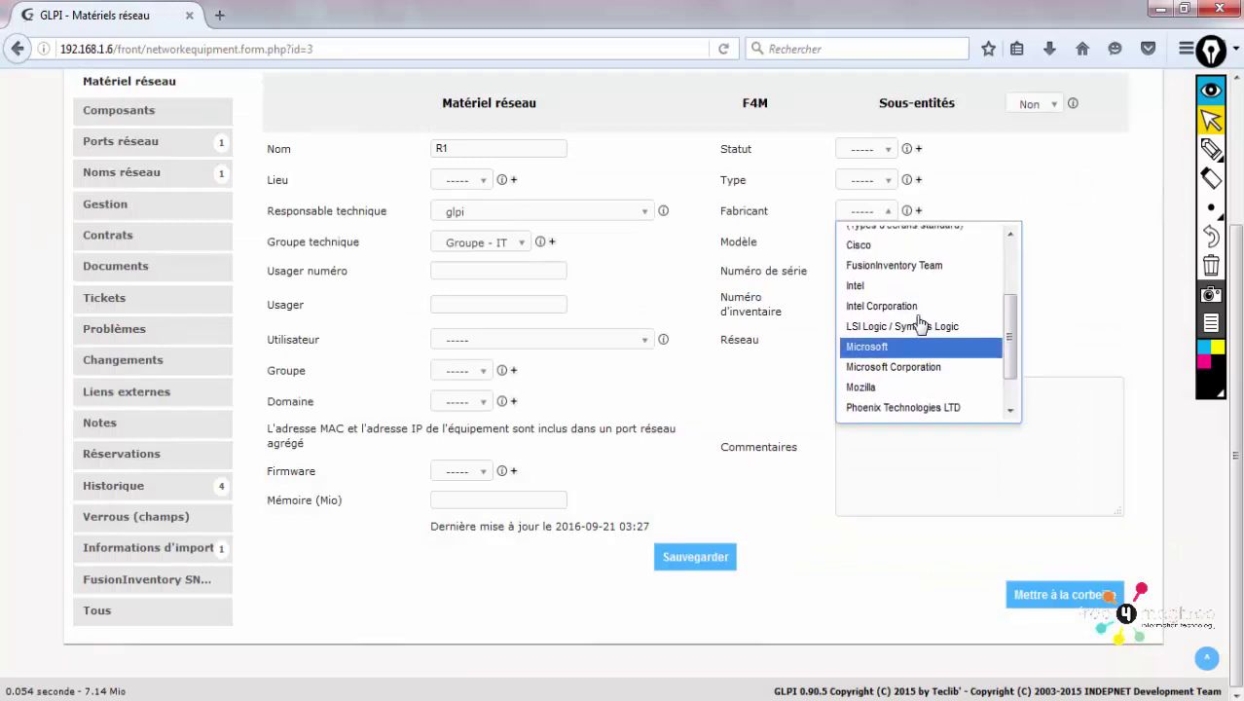
left_click(889, 248)
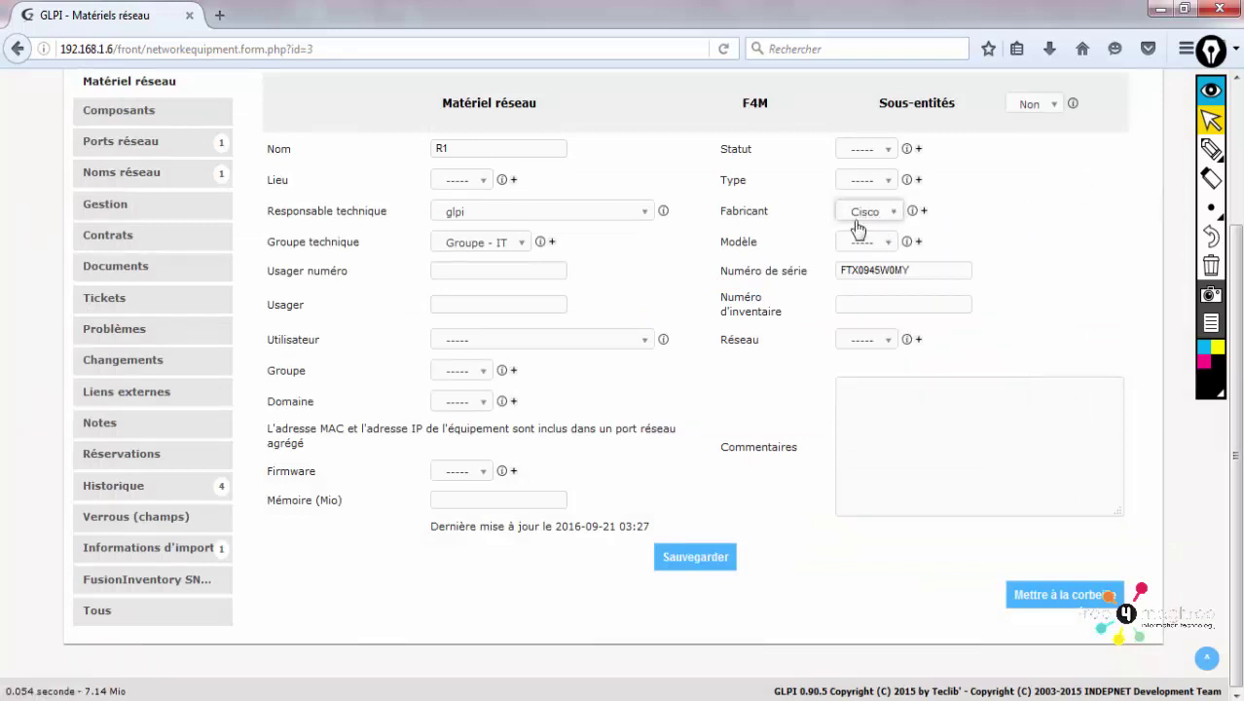
left_click(865, 248)
left_click(872, 249)
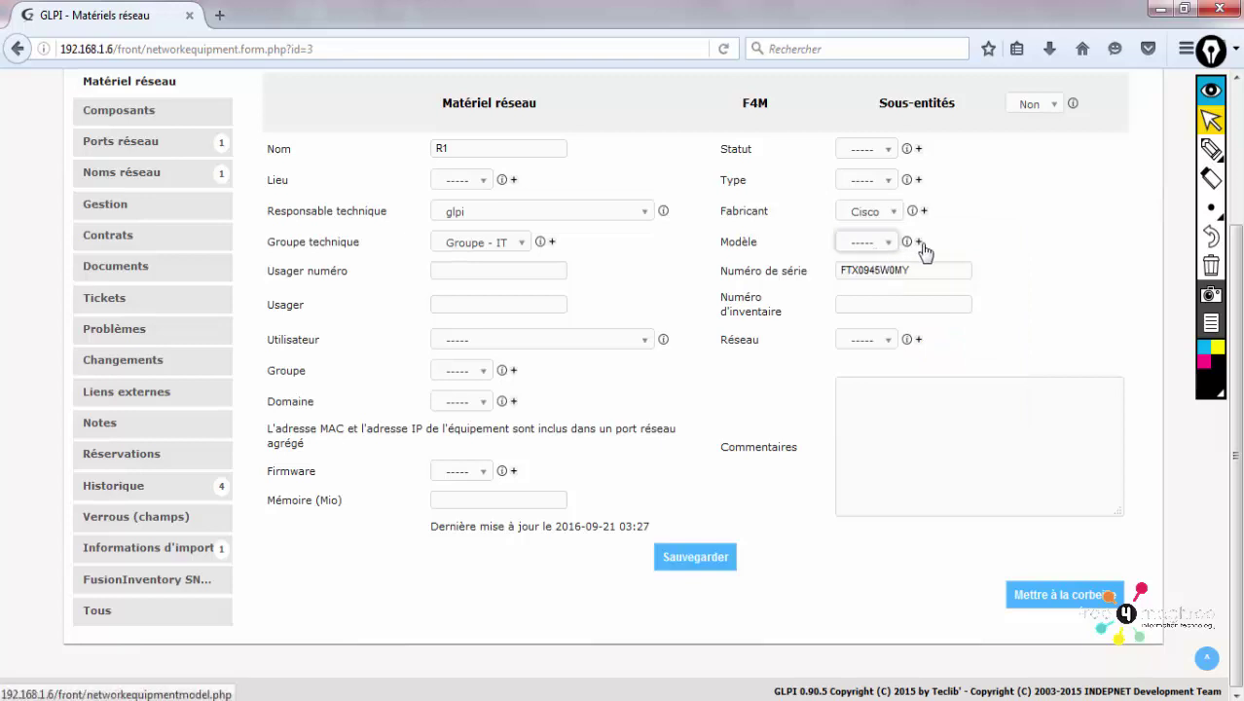
left_click_drag(910, 270, 842, 275)
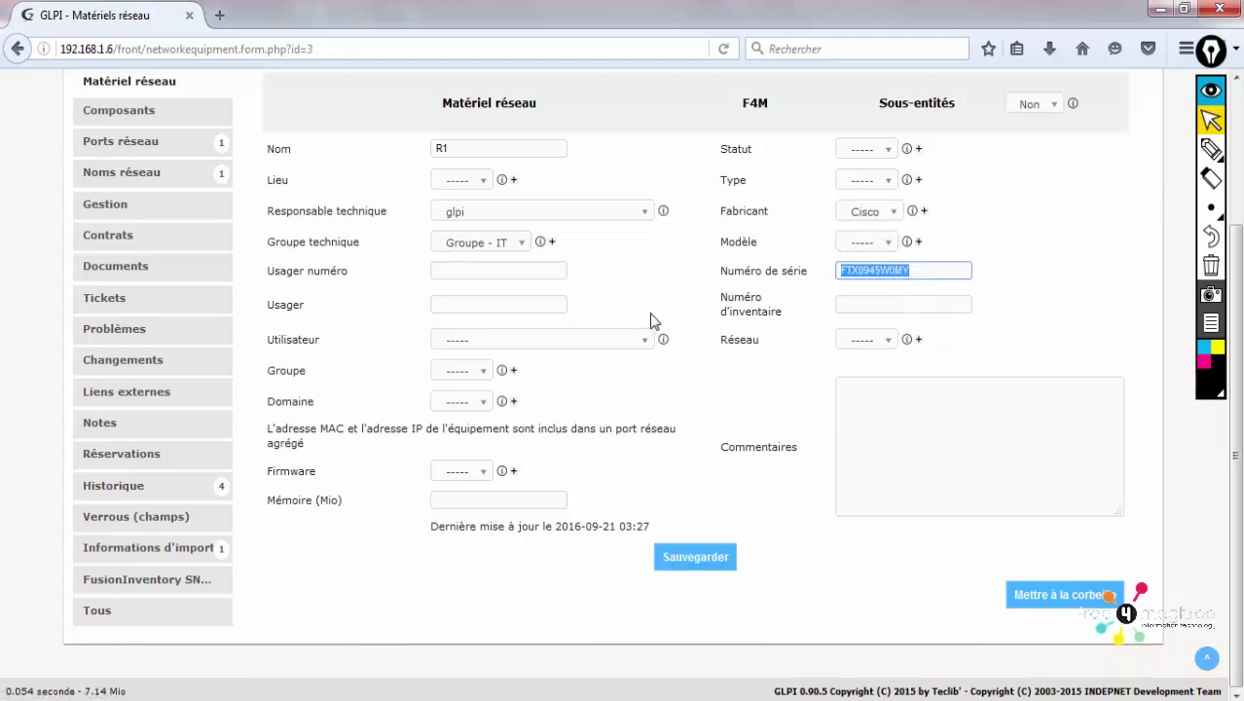
left_click(672, 559)
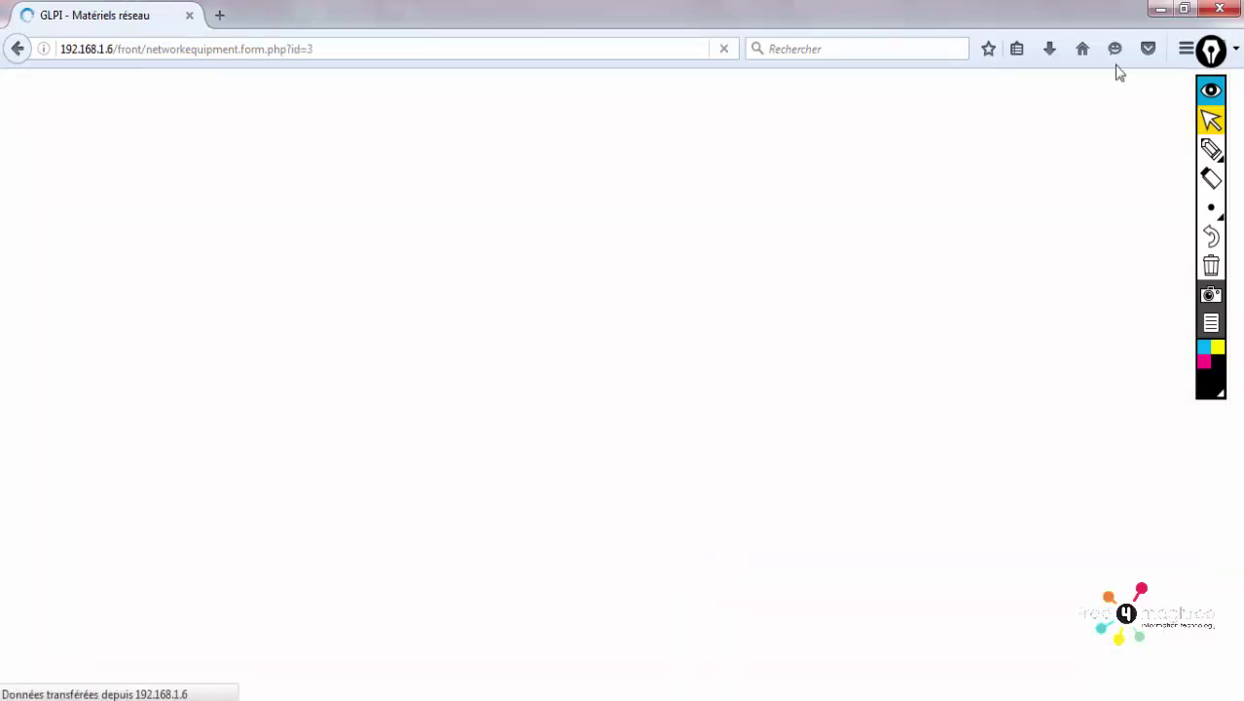
Open R1's Ports réseau tab and switch the ports table to the glpi view
left_click(131, 318)
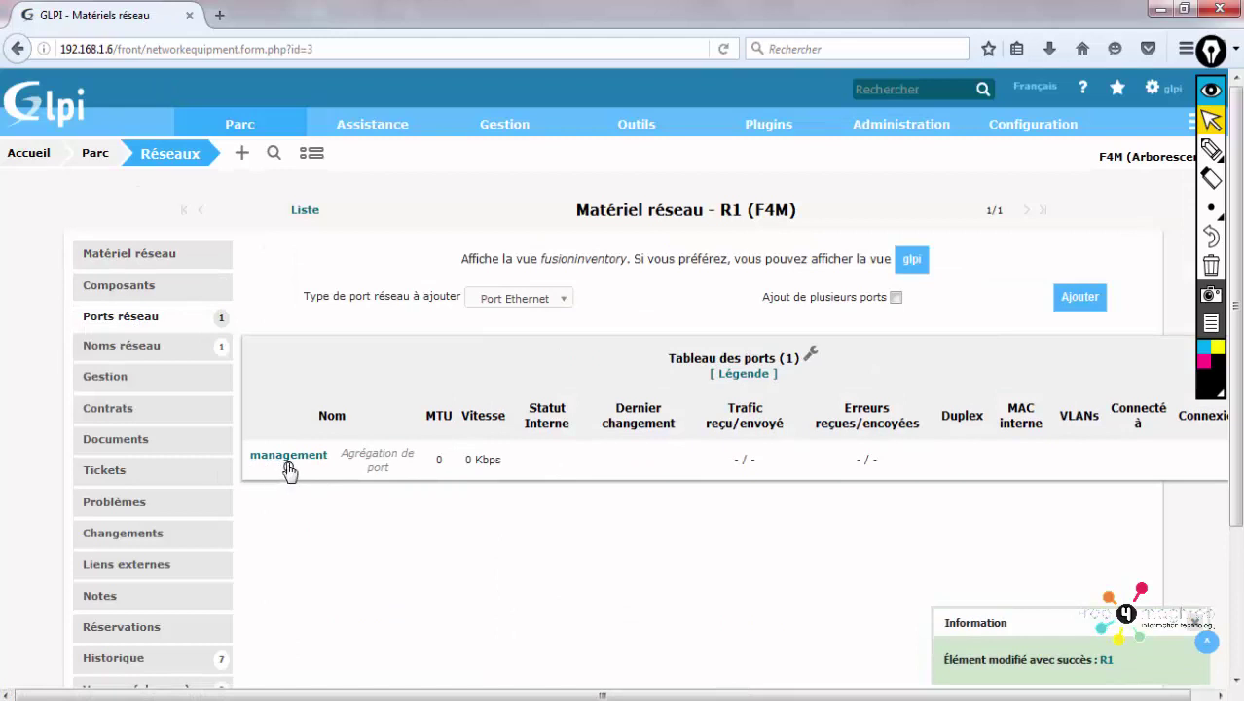
left_click_drag(479, 460, 509, 464)
left_click(477, 299)
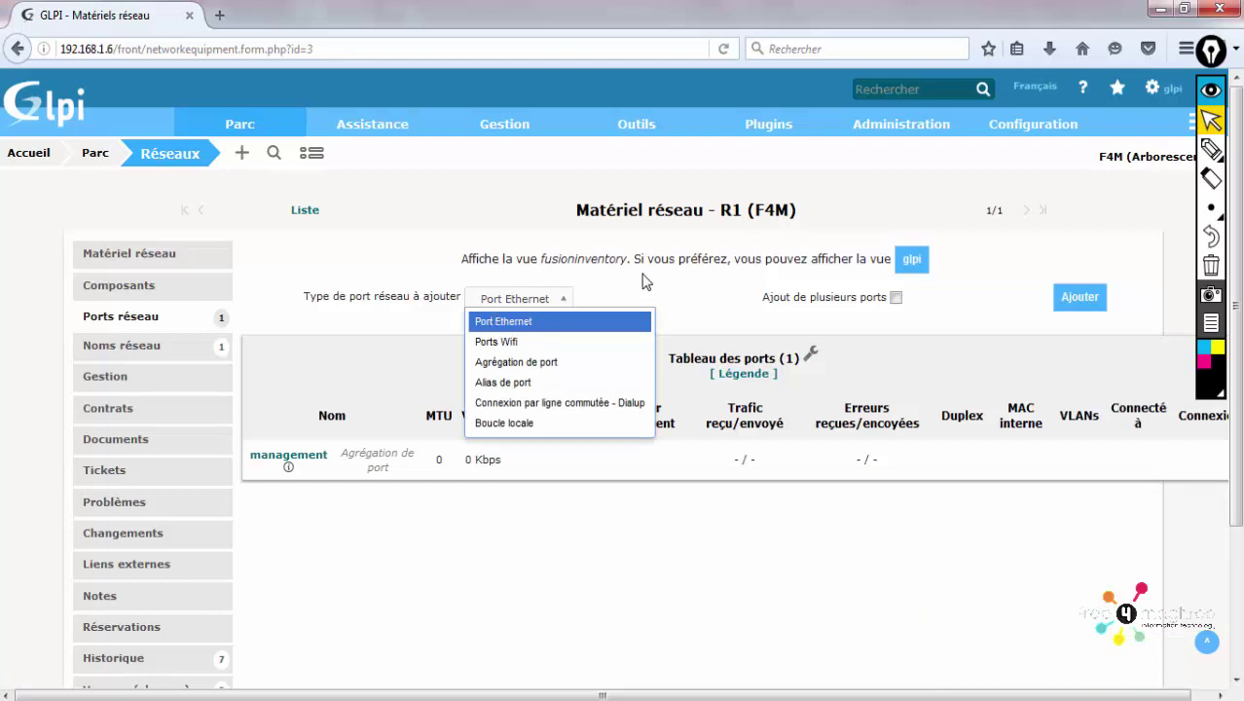
left_click(642, 281)
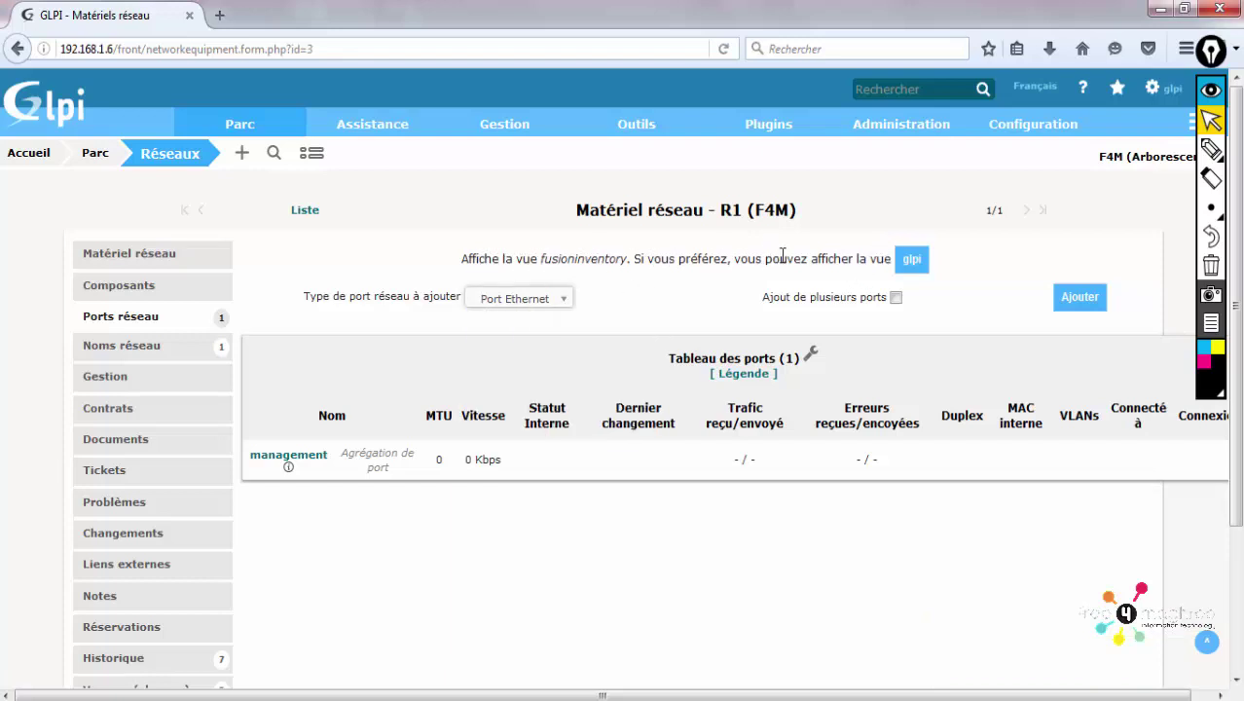
left_click(912, 261)
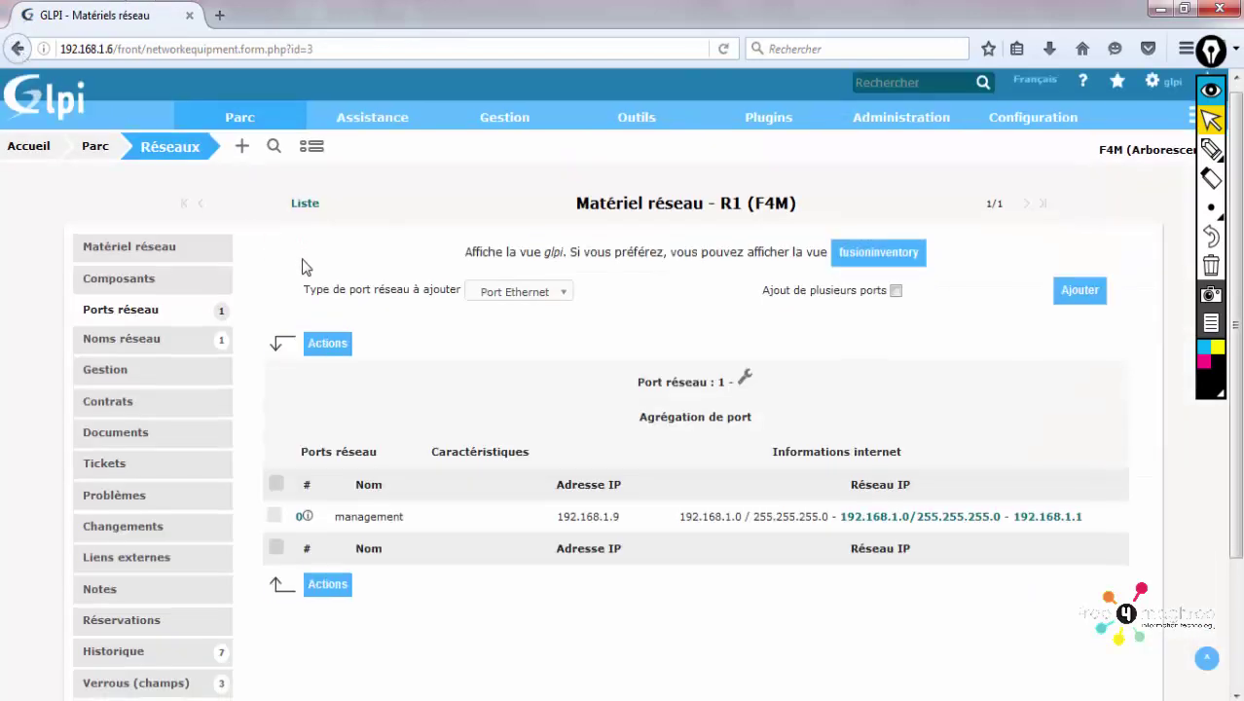
Highlight the management port name and its IP address 192.168.1.9
scroll(300, 286, "down", 1)
scroll(518, 283, "up", 1)
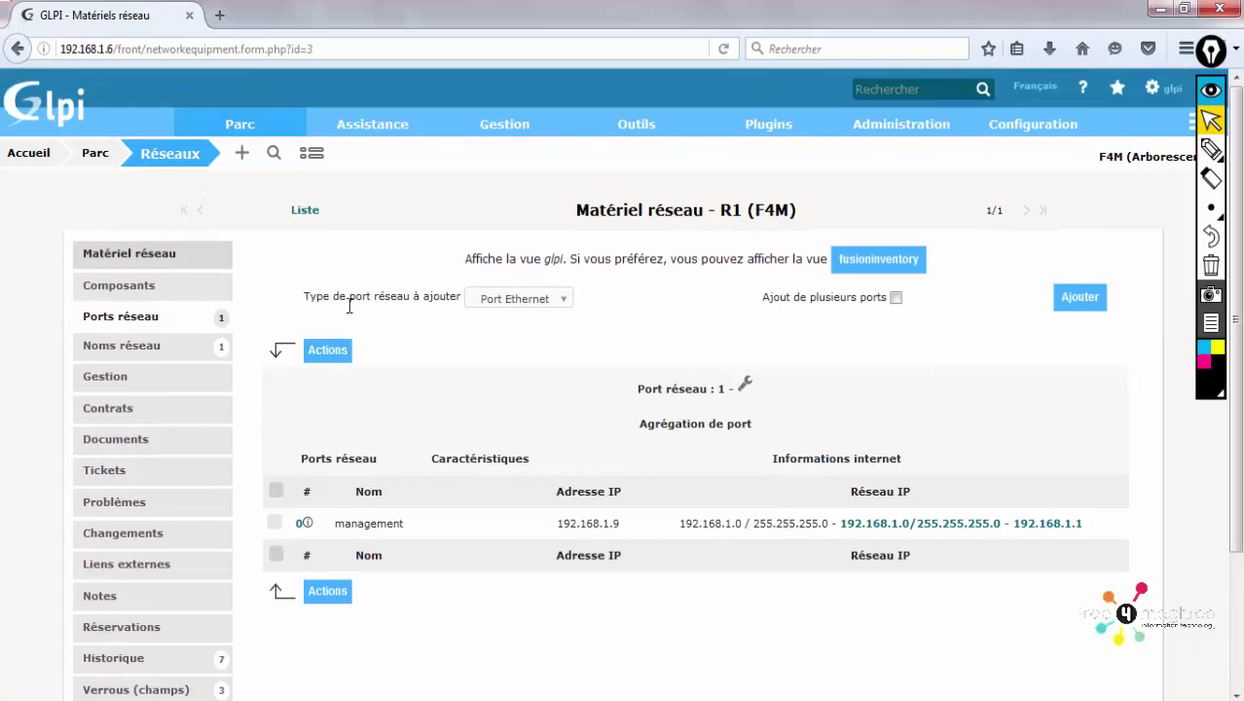
scroll(362, 417, "down", 3)
left_click_drag(334, 421, 396, 417)
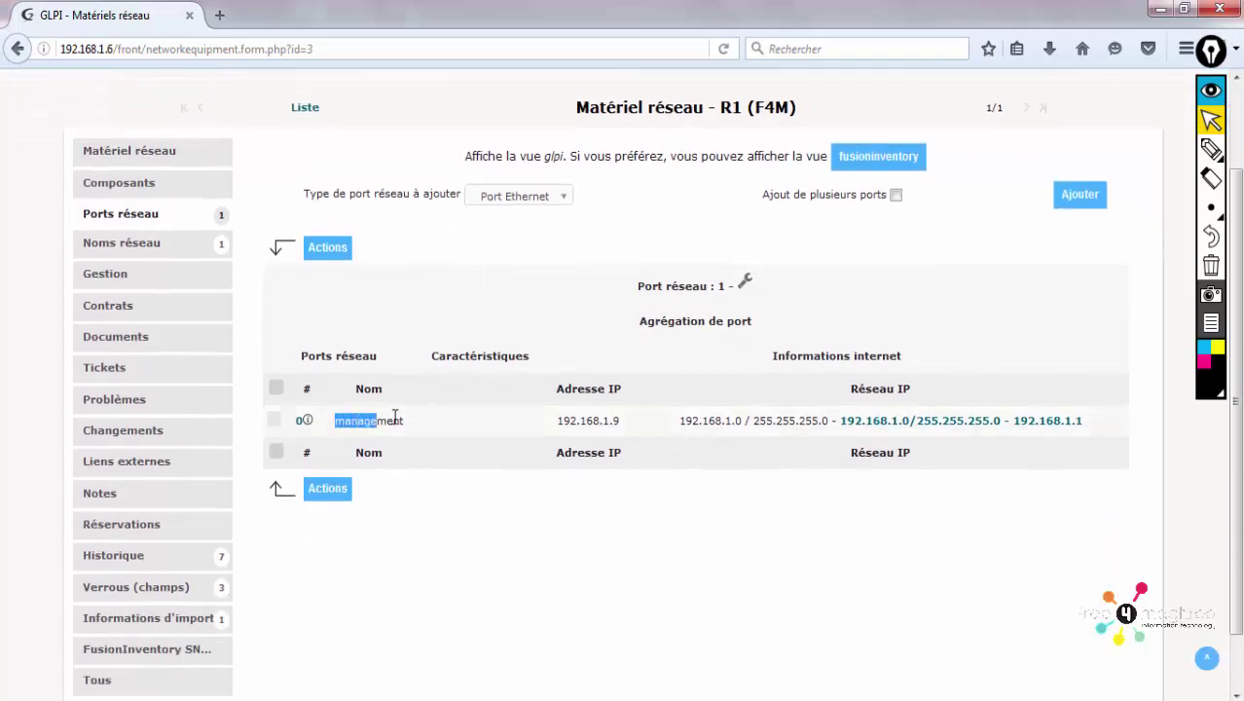
left_click_drag(557, 422, 625, 424)
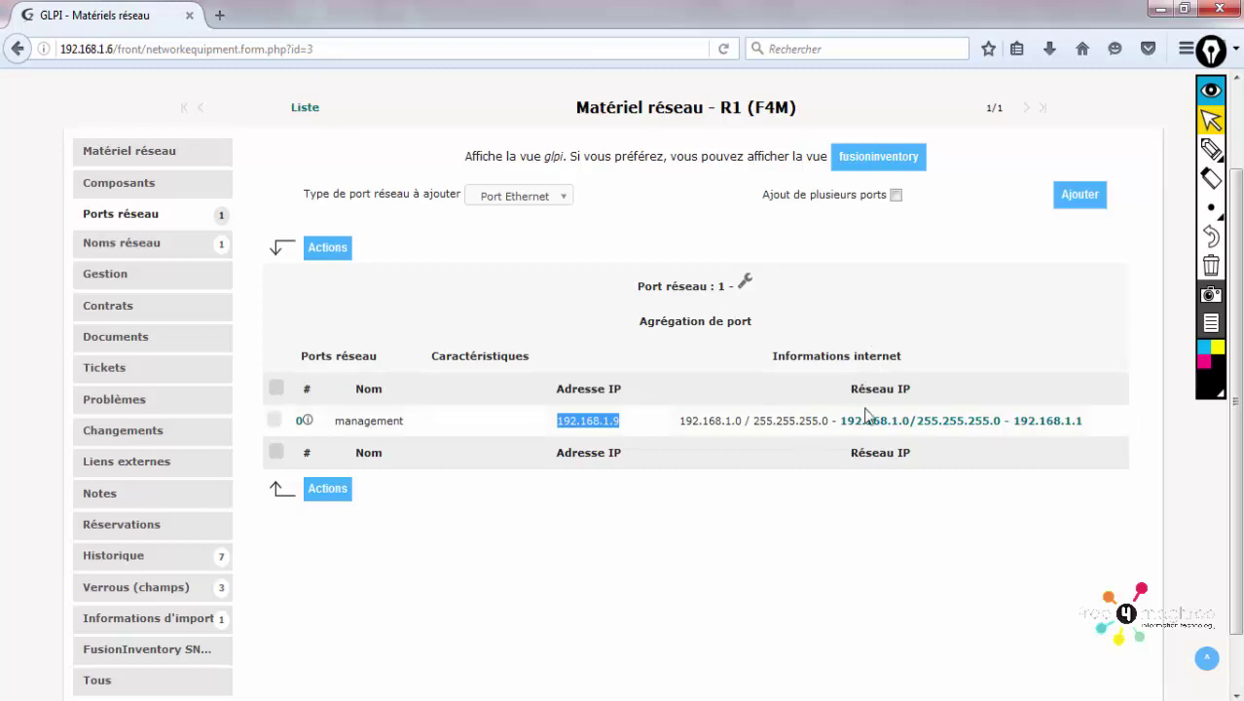
Run 'show ip interface brief' on R1's console, showing FastEthernet0/0 up at 192.168.1.9, then minimize it
key("alt+Tab")
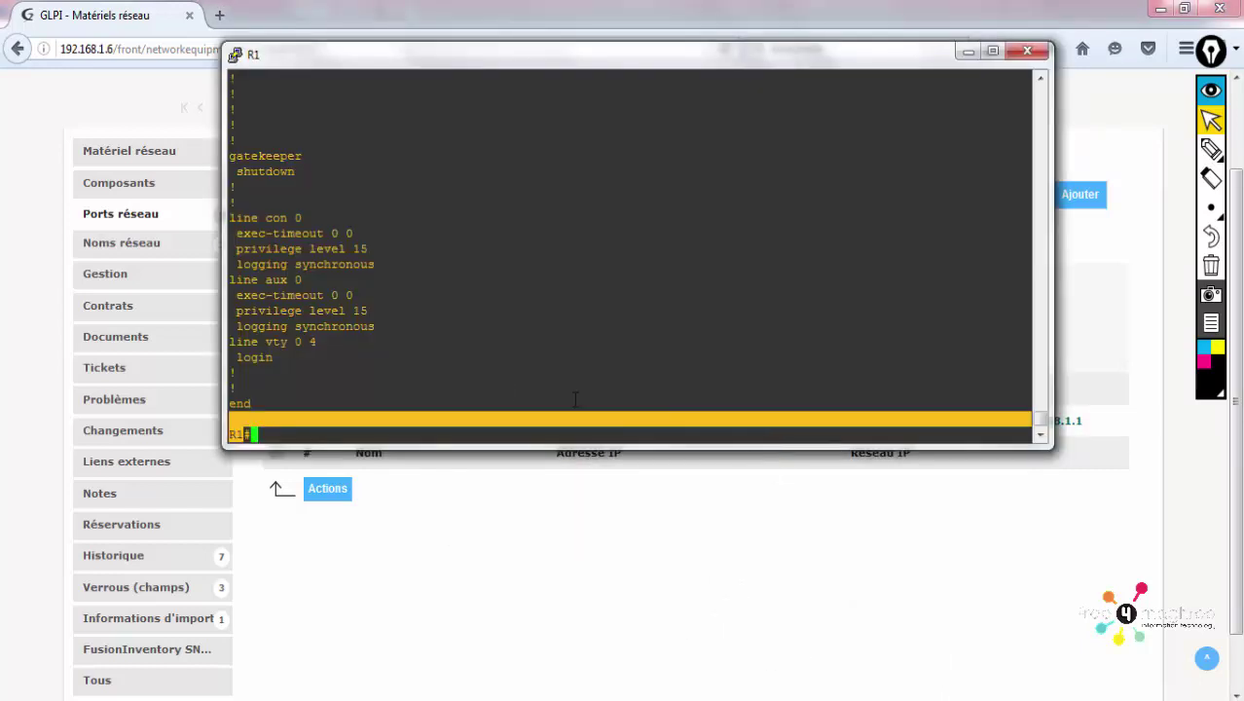
left_click(481, 416)
type("show")
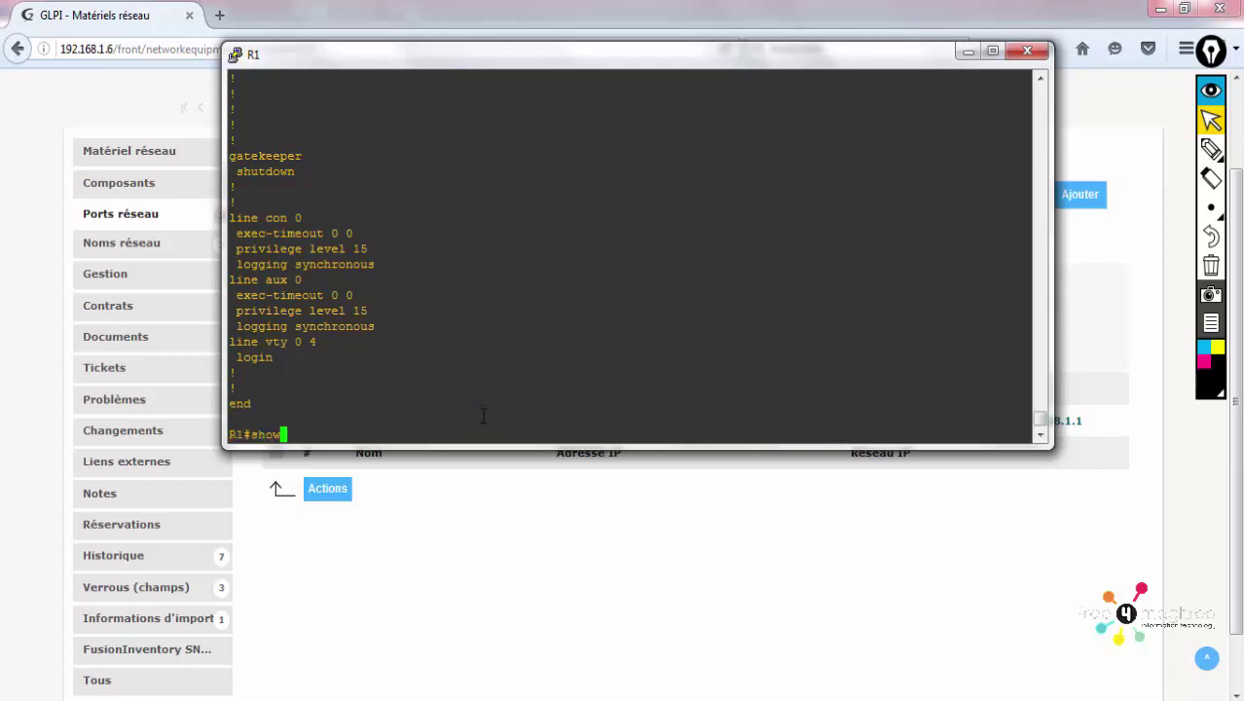
type(" ip interface br")
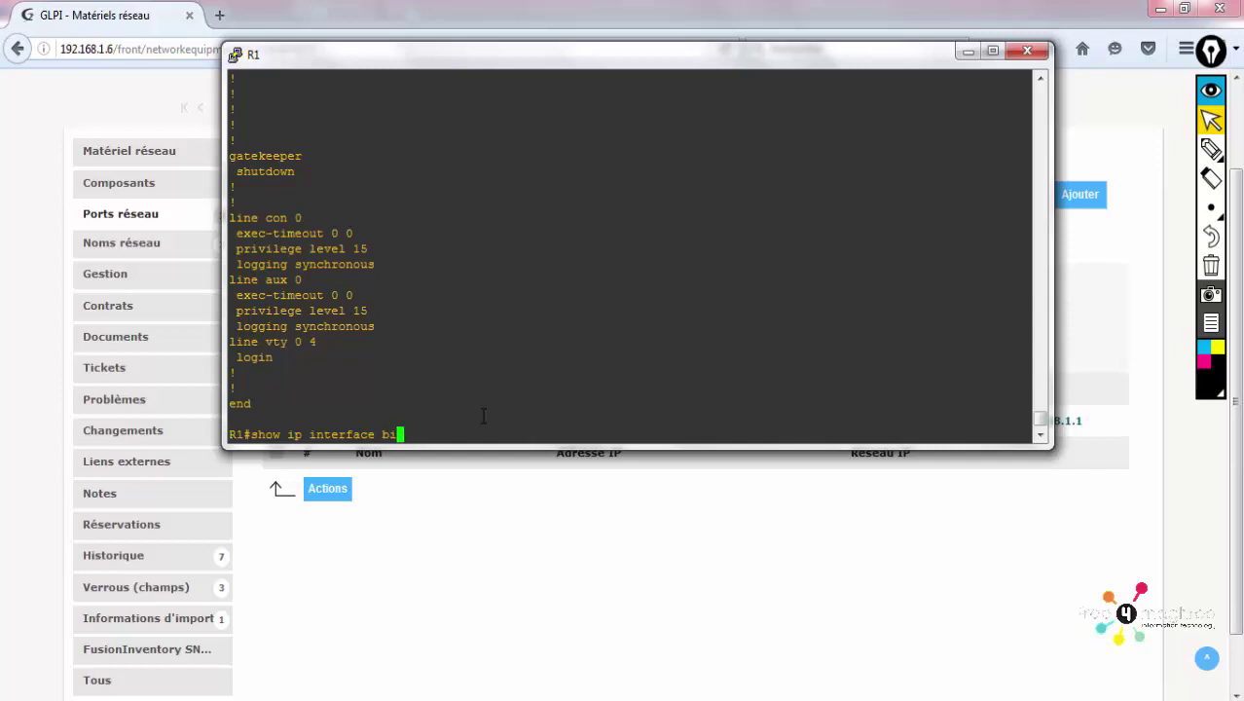
type("e")
type("ief")
key("Return")
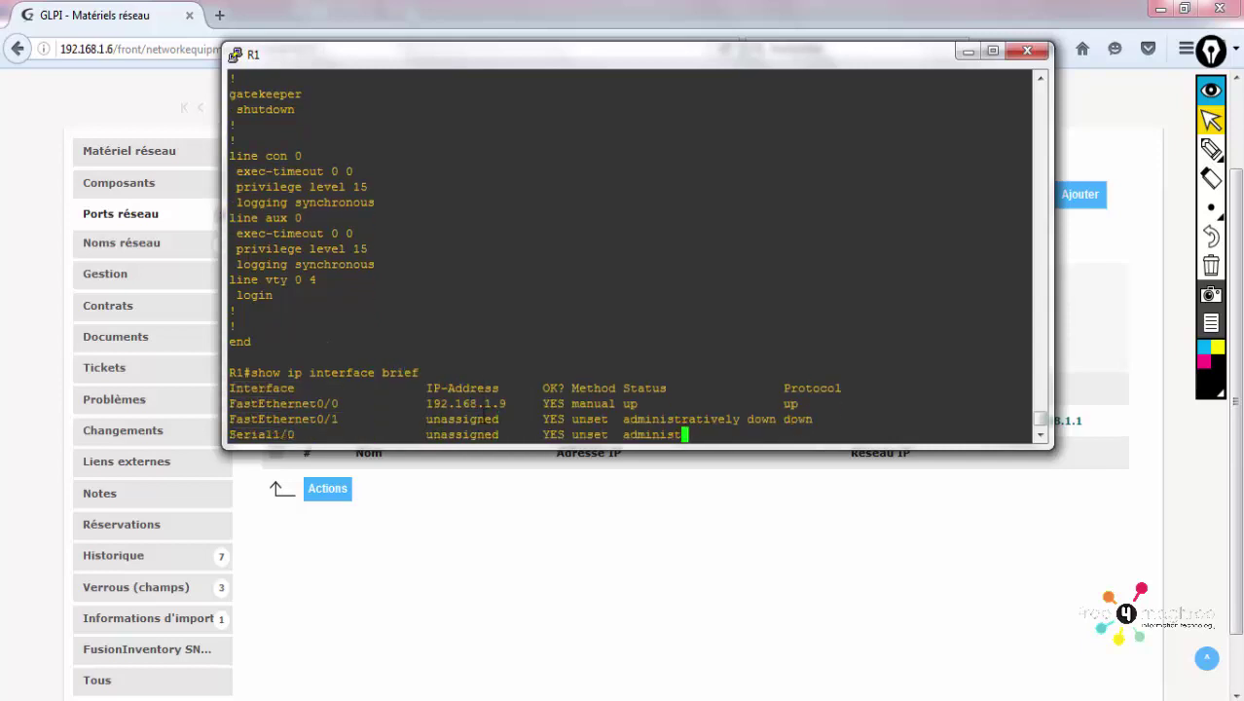
left_click(969, 50)
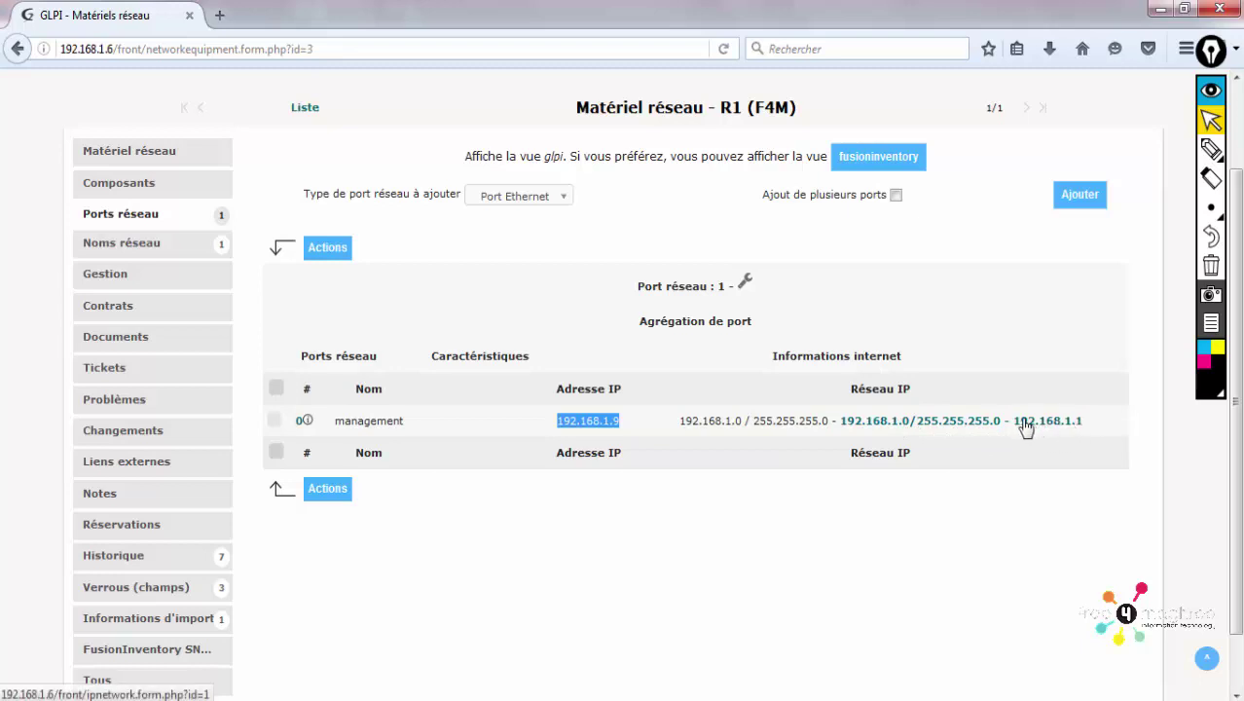
Check R1's network names, noting its IP address 192.168.1.9
left_click(184, 240)
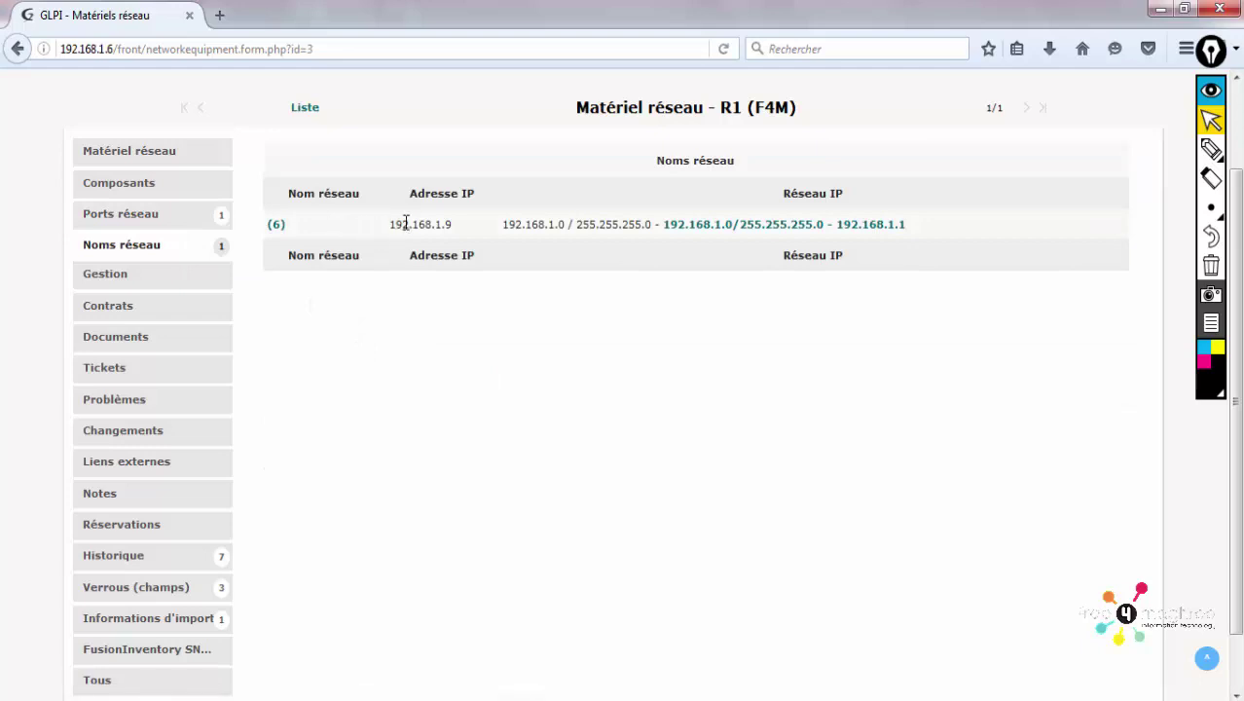
left_click_drag(393, 224, 533, 226)
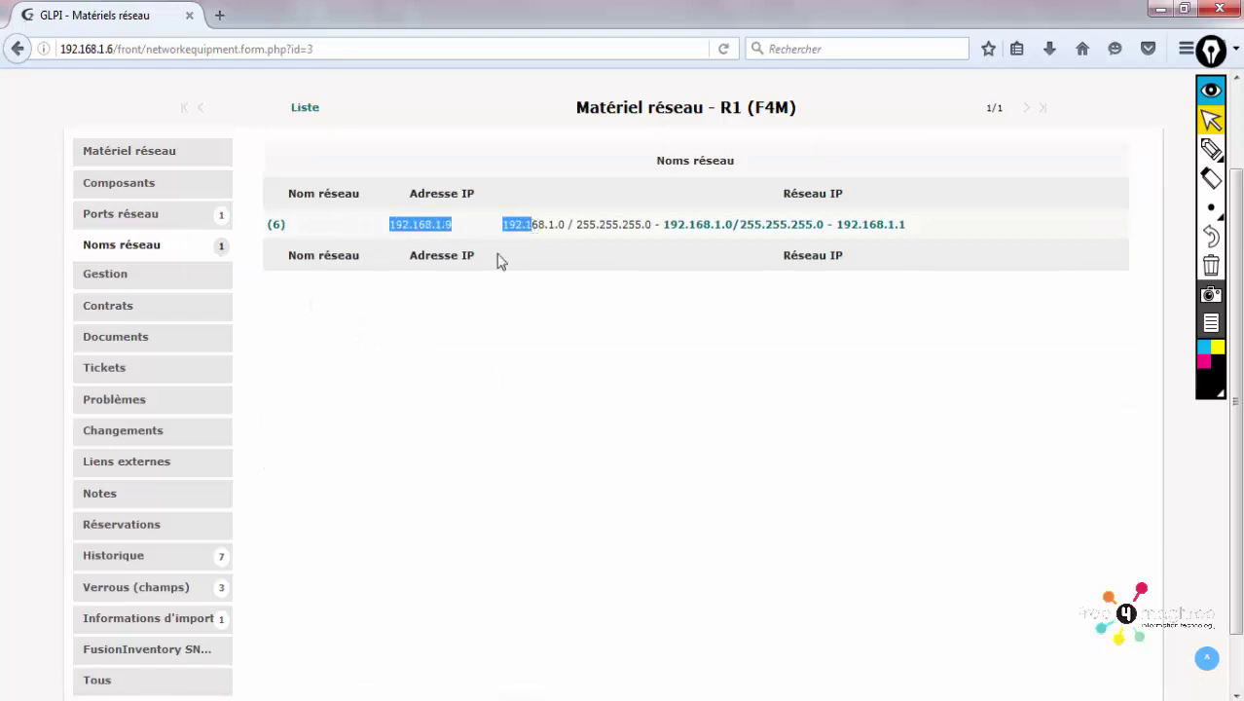
left_click(341, 409)
scroll(342, 409, "down", 2)
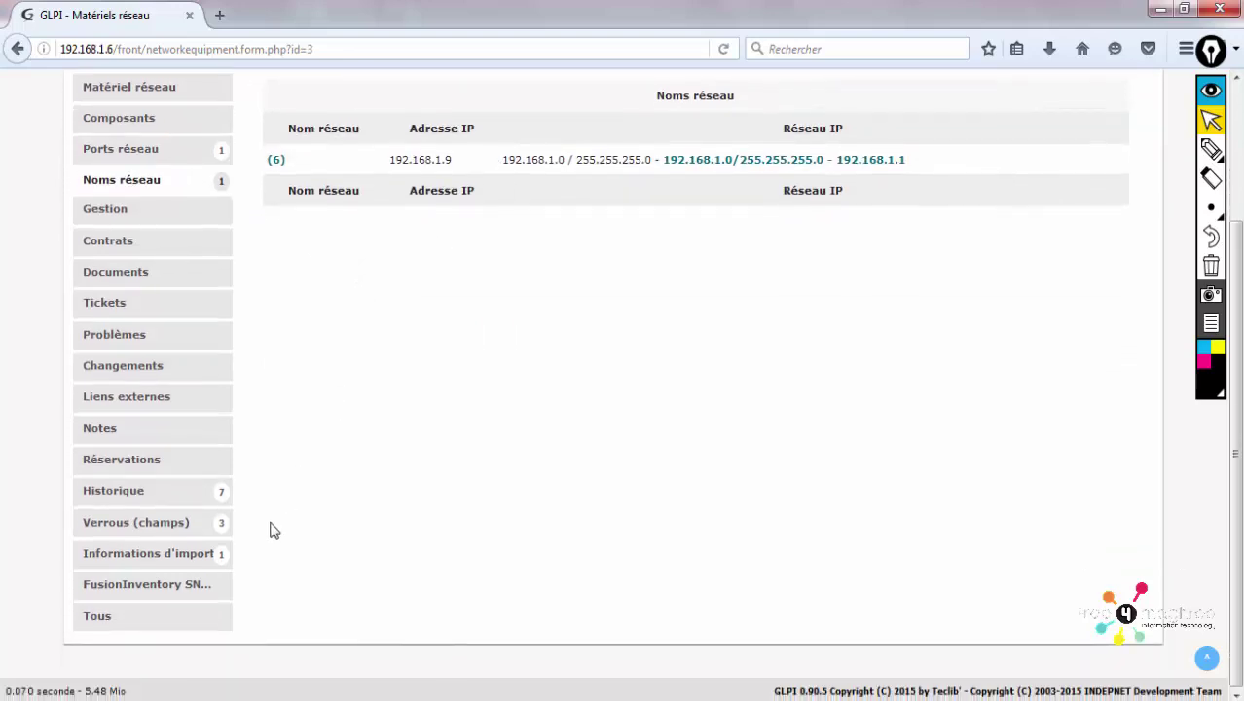
Go through R1's management, contracts, documents, tickets, problems, changes, external links and notes, ending on its 7-entry history
left_click(152, 212)
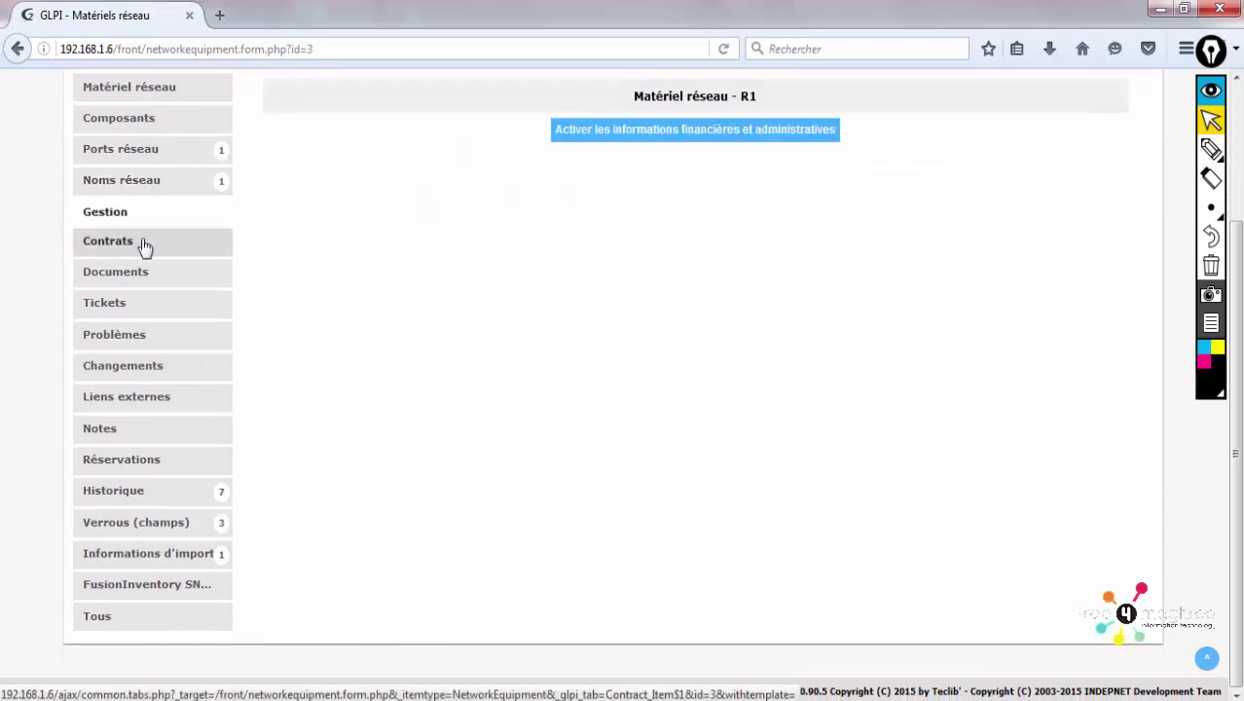
left_click(143, 246)
left_click(98, 276)
left_click(142, 311)
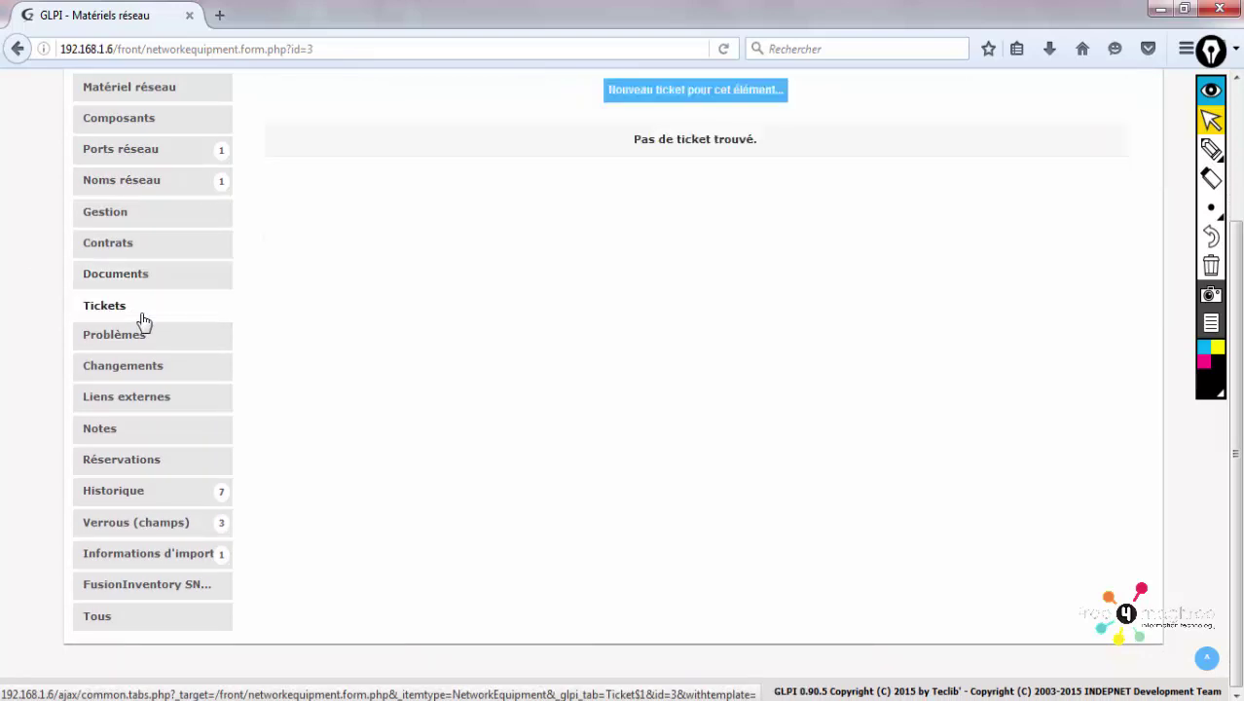
left_click(149, 338)
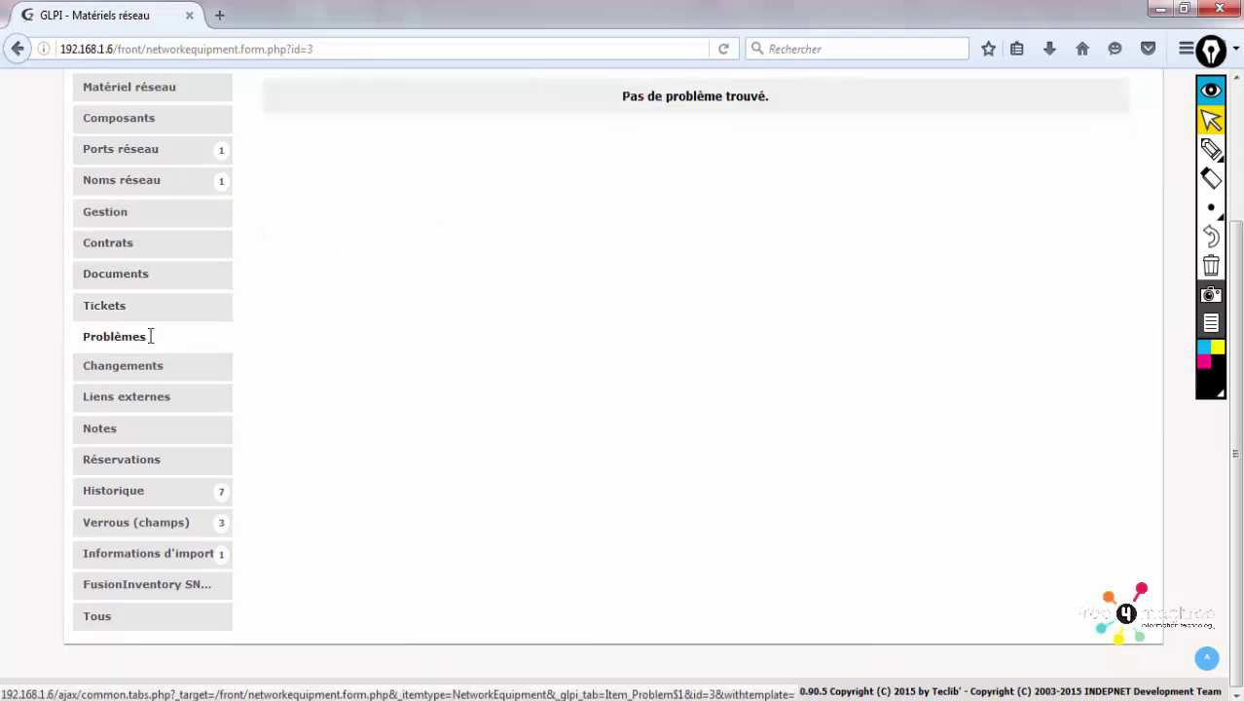
left_click(151, 367)
left_click(143, 405)
left_click(122, 435)
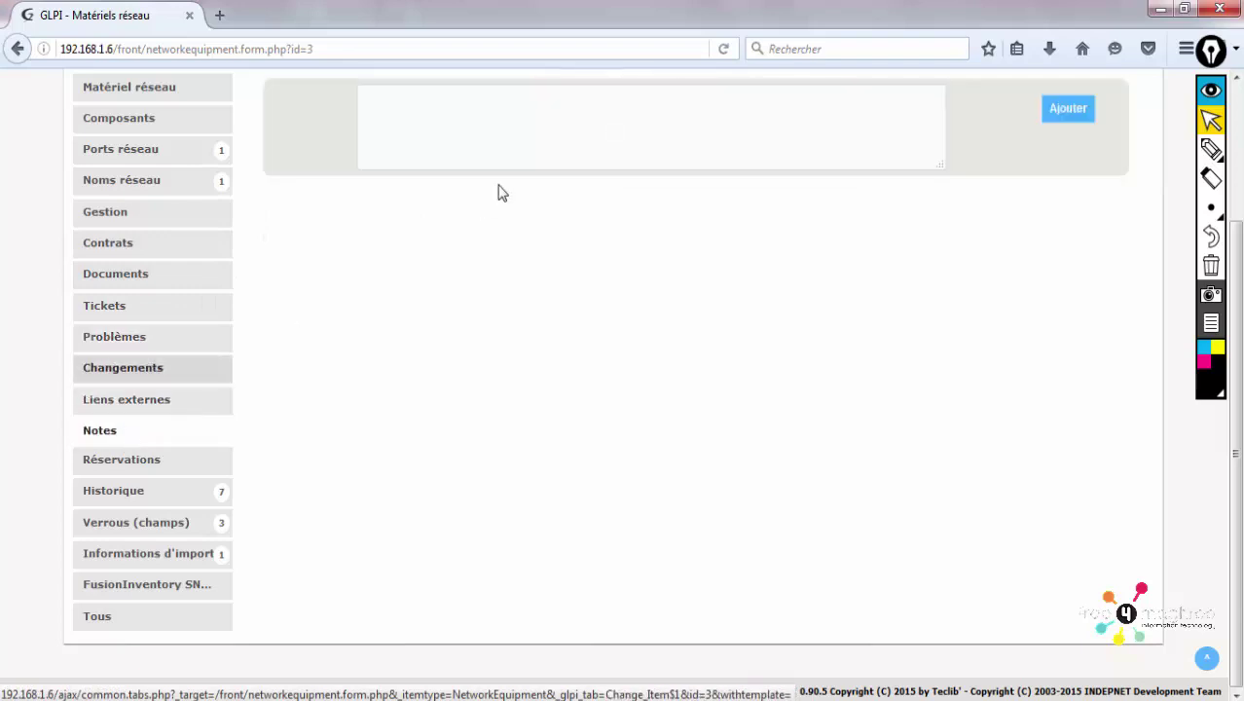
left_click(141, 490)
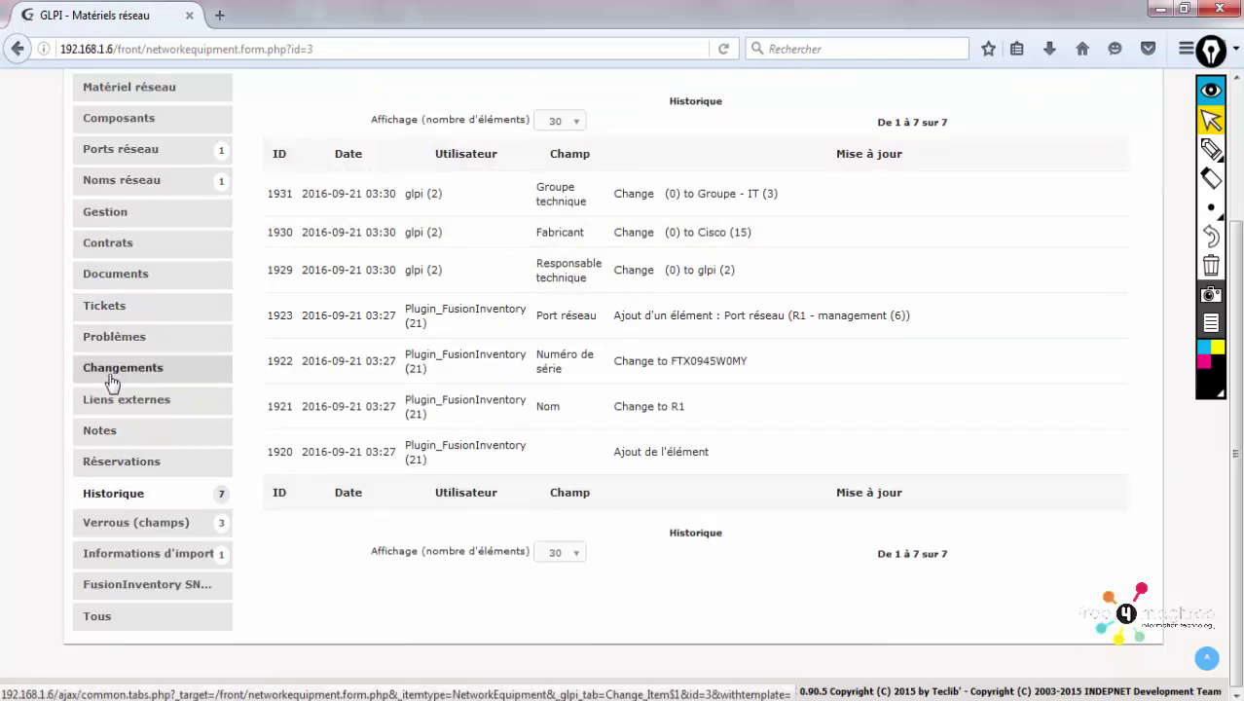
Review R1's locked fields (Cisco, glpi technical manager, Groupe - IT), then its import information
left_click(153, 524)
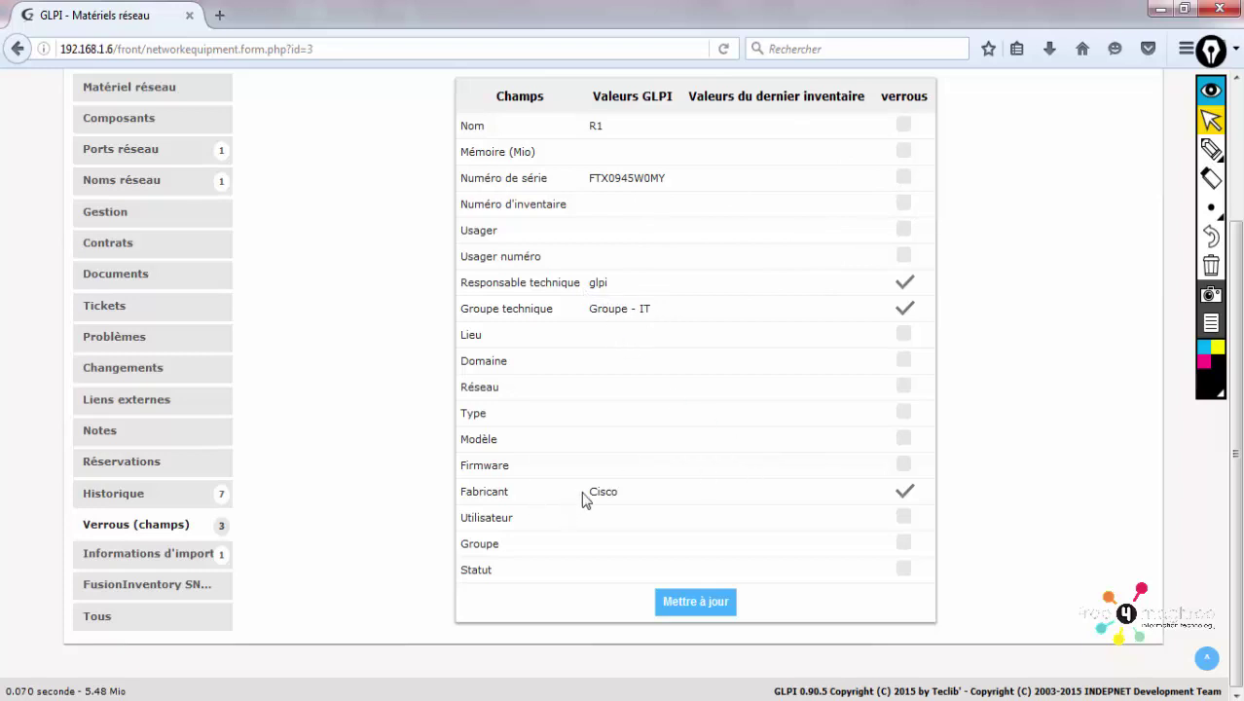
left_click_drag(583, 499, 631, 501)
left_click_drag(588, 284, 652, 319)
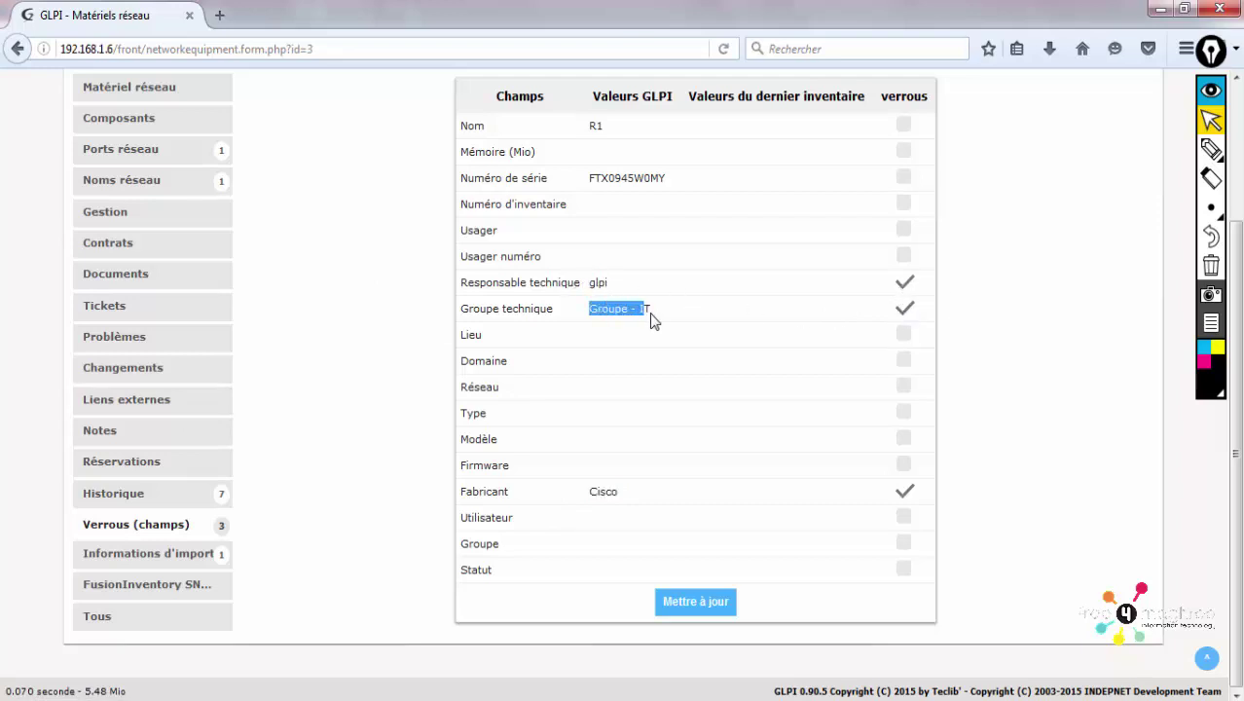
left_click_drag(578, 284, 681, 318)
double_click(614, 492)
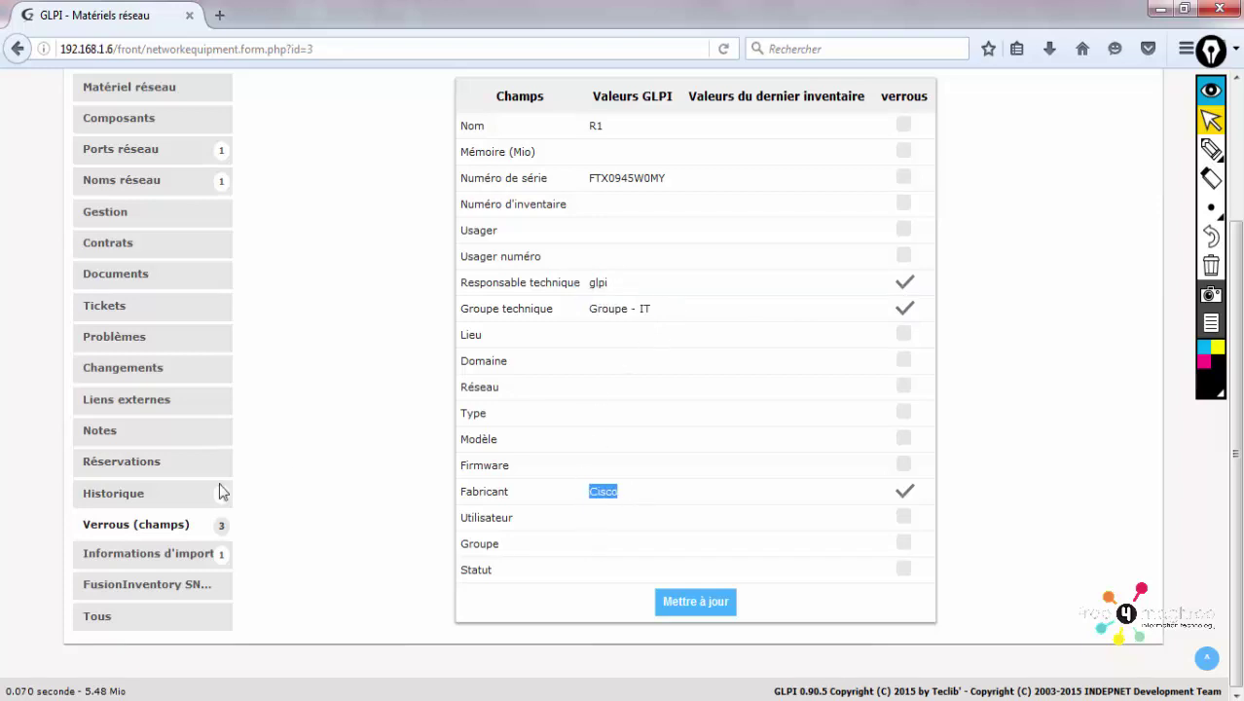
left_click(166, 569)
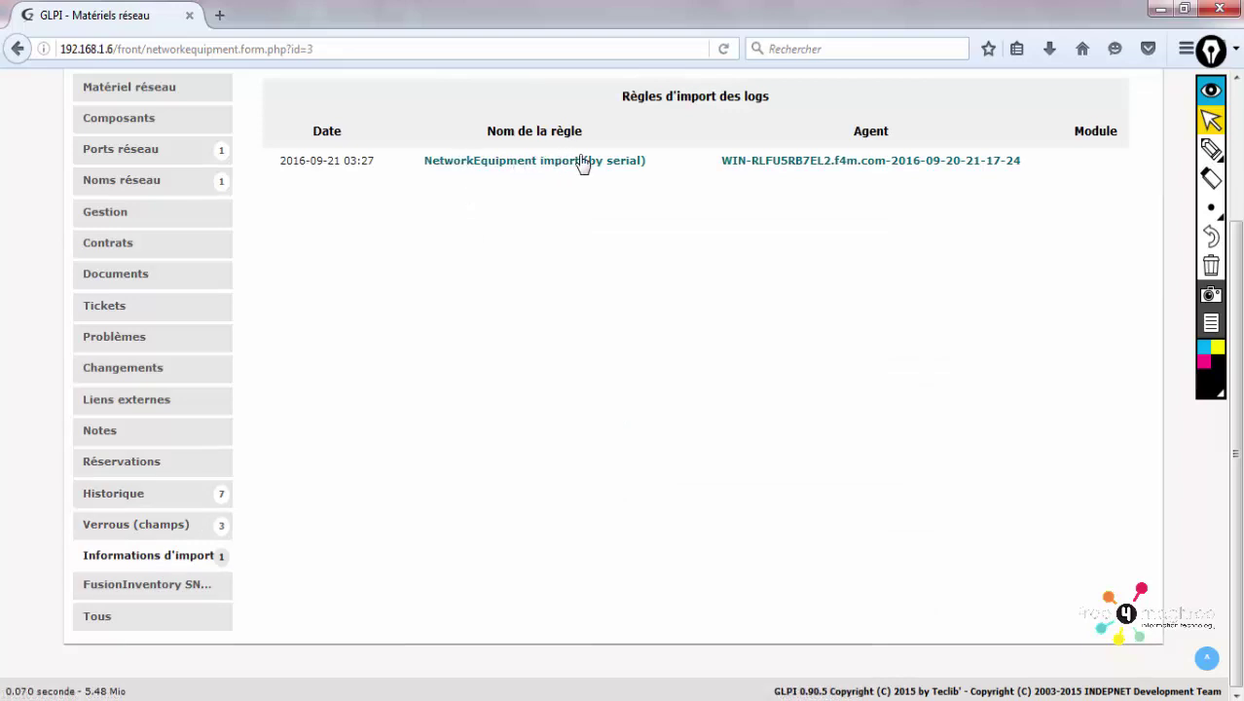
Inspect the FusionInventory agent that imported R1, then return to R1's network ports page
left_click(746, 163)
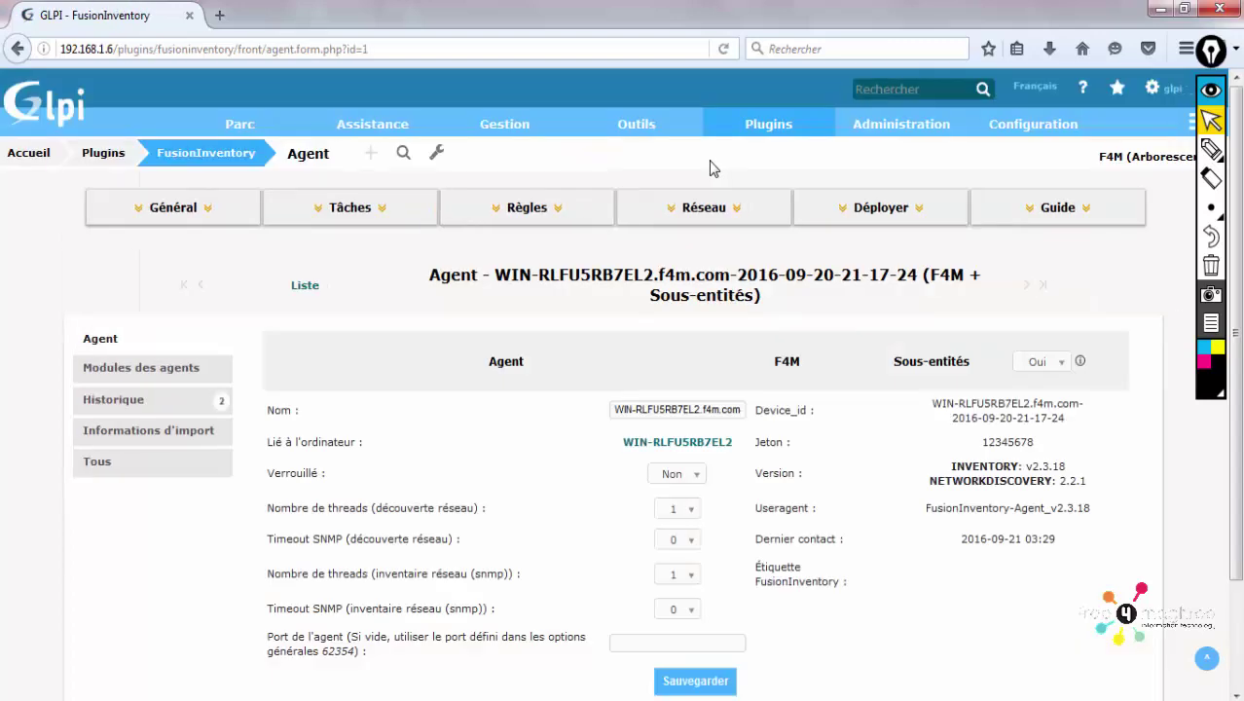
mouse_move(541, 207)
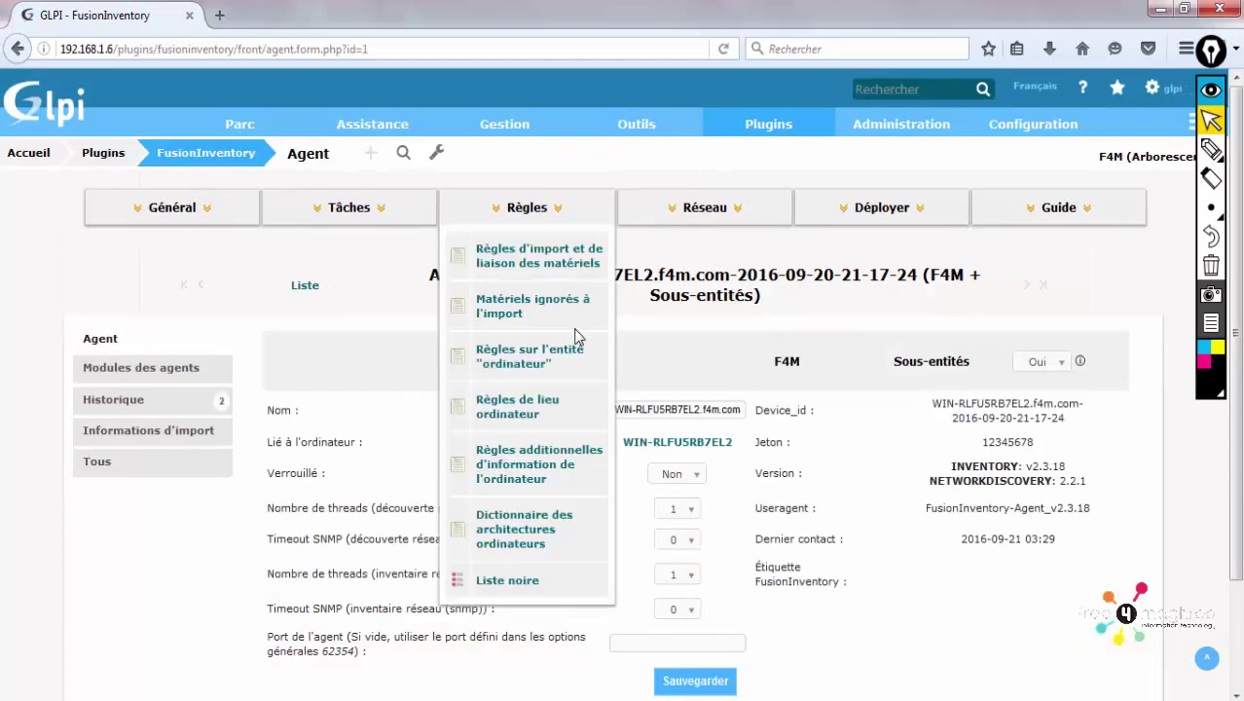
scroll(395, 413, "down", 2)
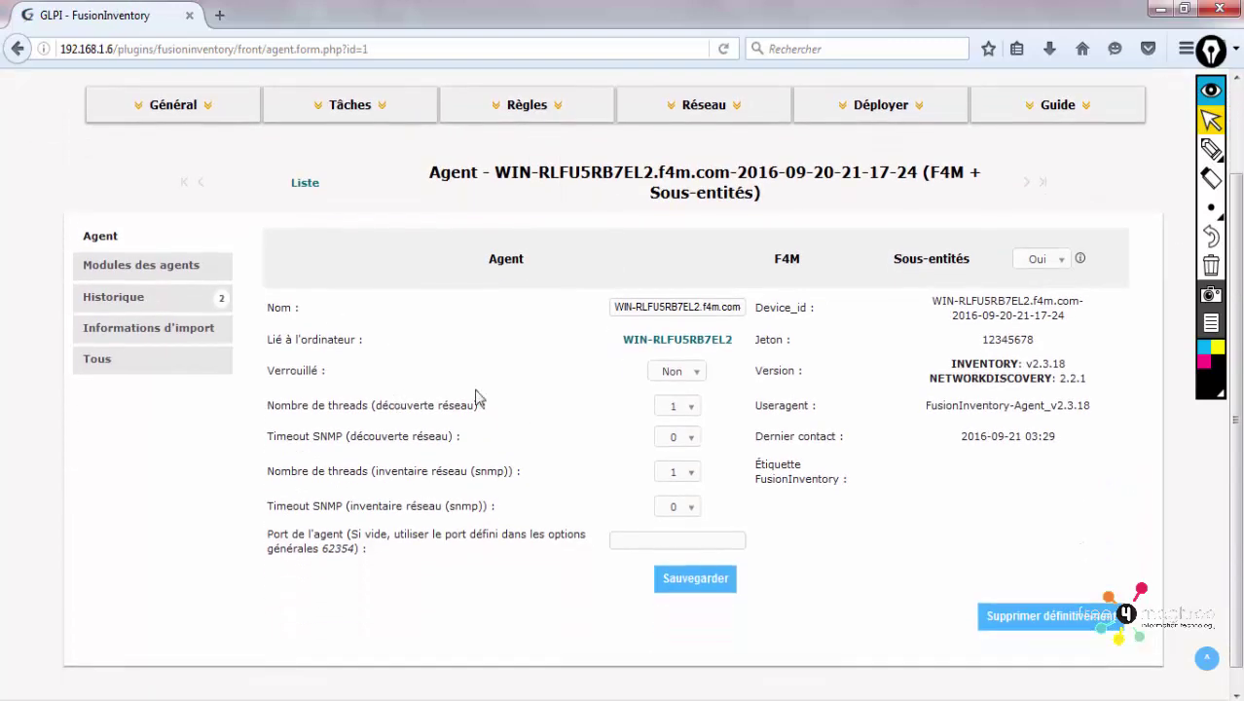
left_click(17, 49)
scroll(137, 258, "up", 2)
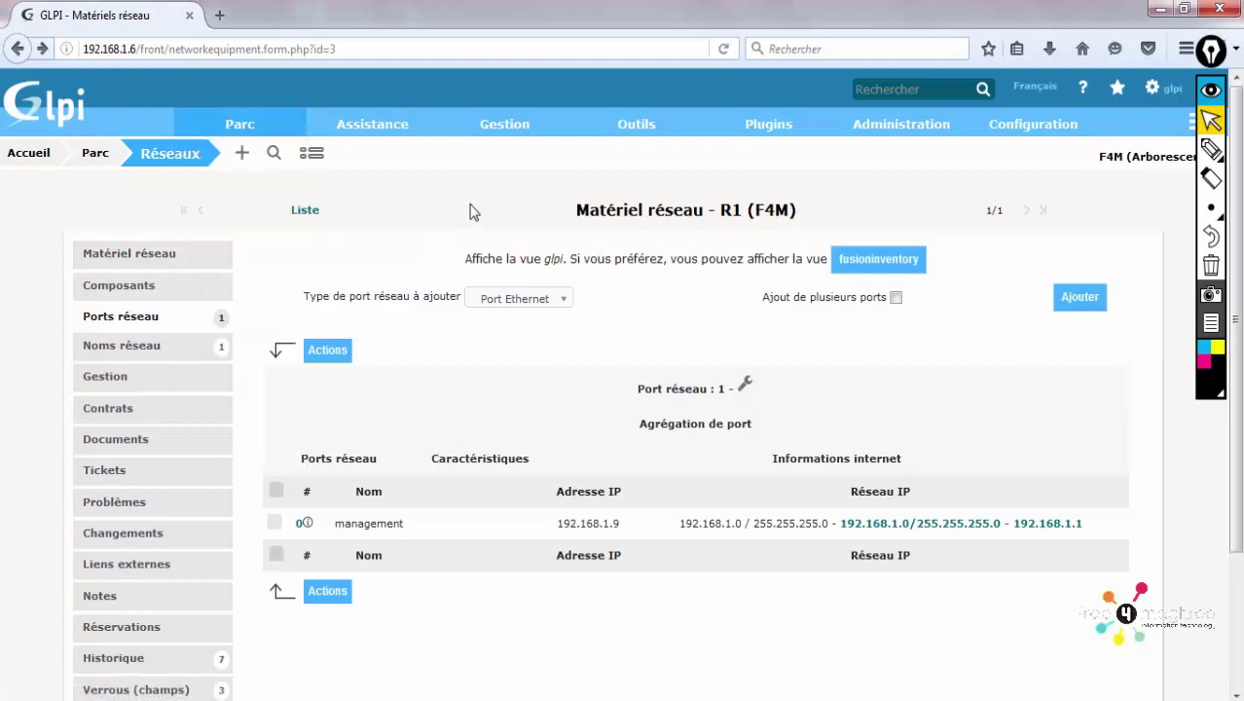
In Notepad, review the SNMP config lines and the access-list permit for 192.168.1.12, then minimize Notepad
key("alt+Tab")
left_click_drag(227, 155, 2, 51)
left_click(416, 189)
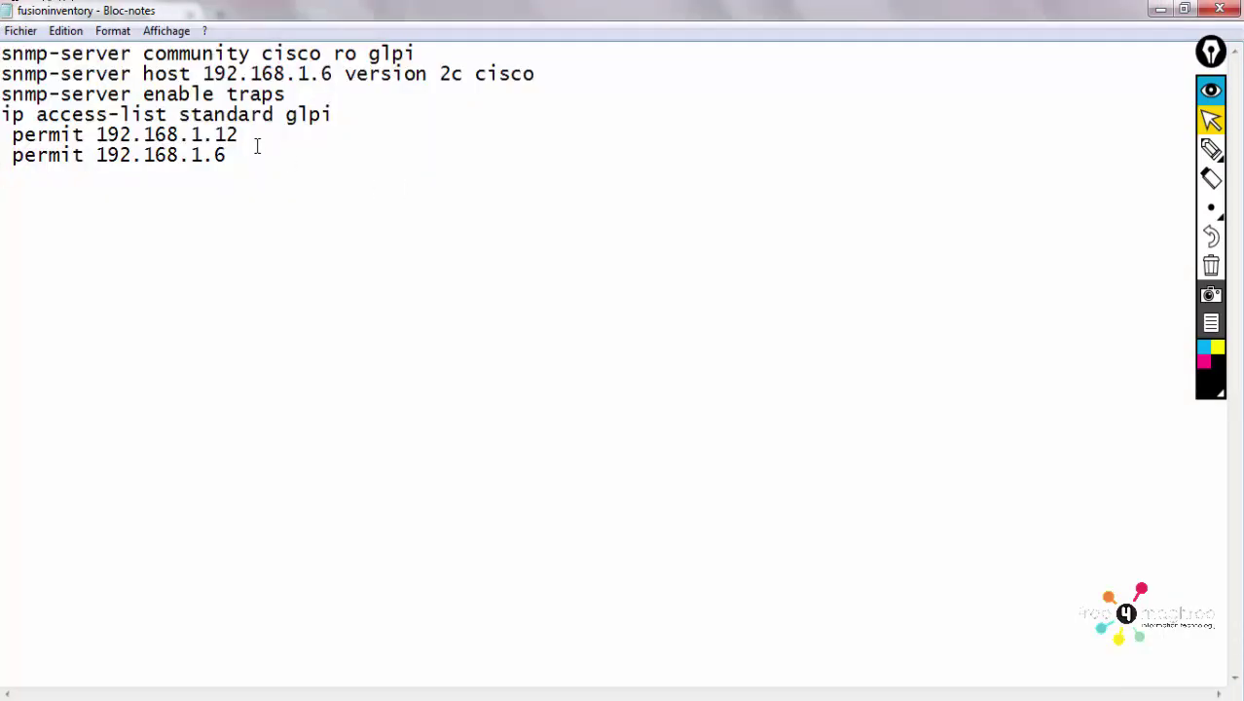
left_click_drag(256, 139, 14, 136)
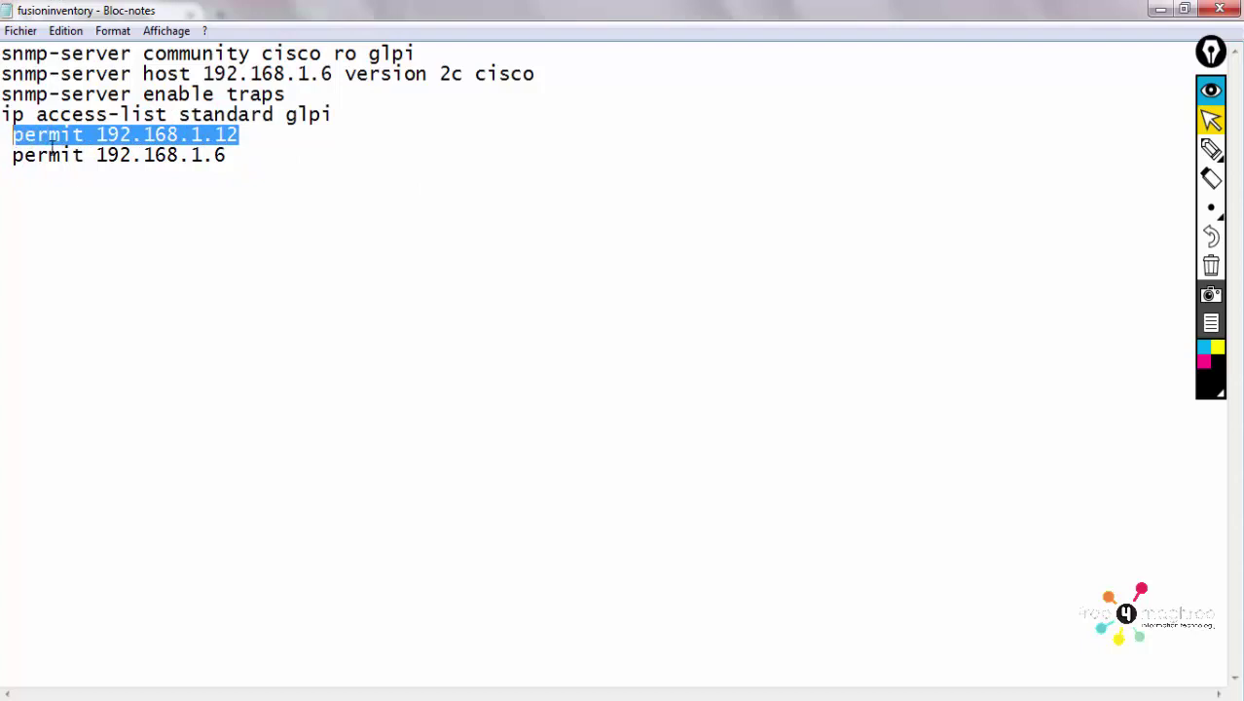
left_click(121, 136)
left_click_drag(98, 138, 239, 137)
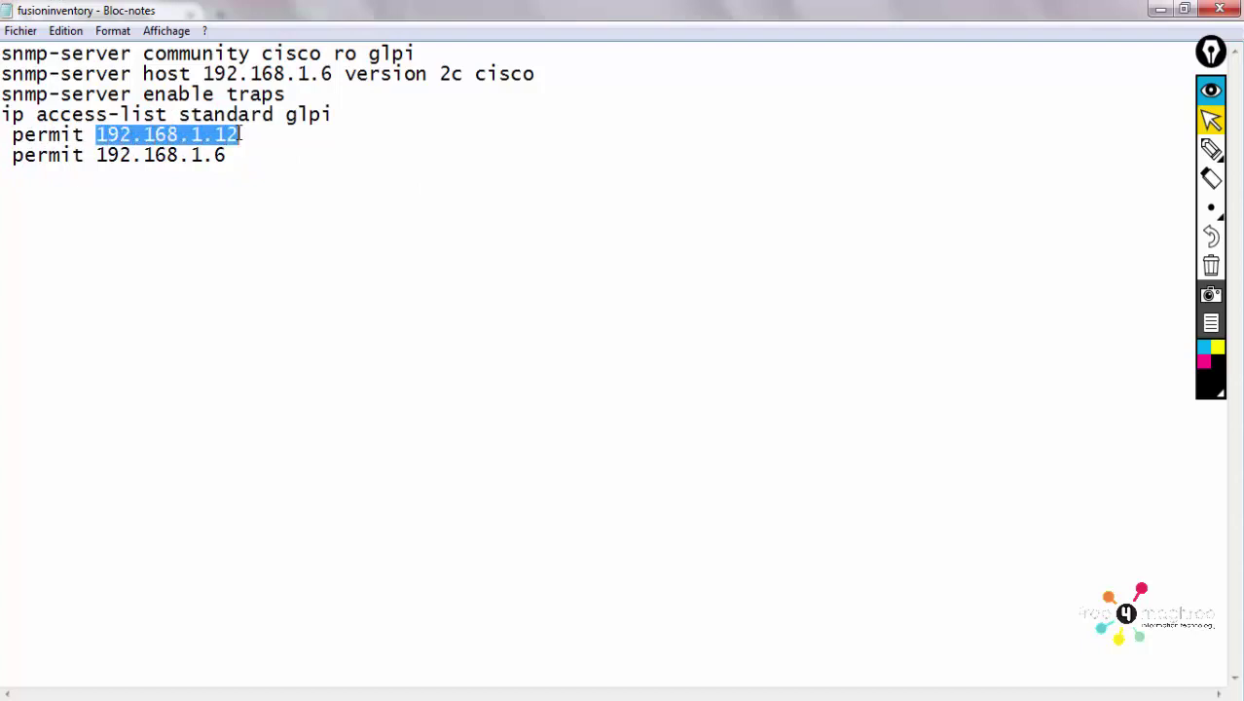
left_click(1159, 11)
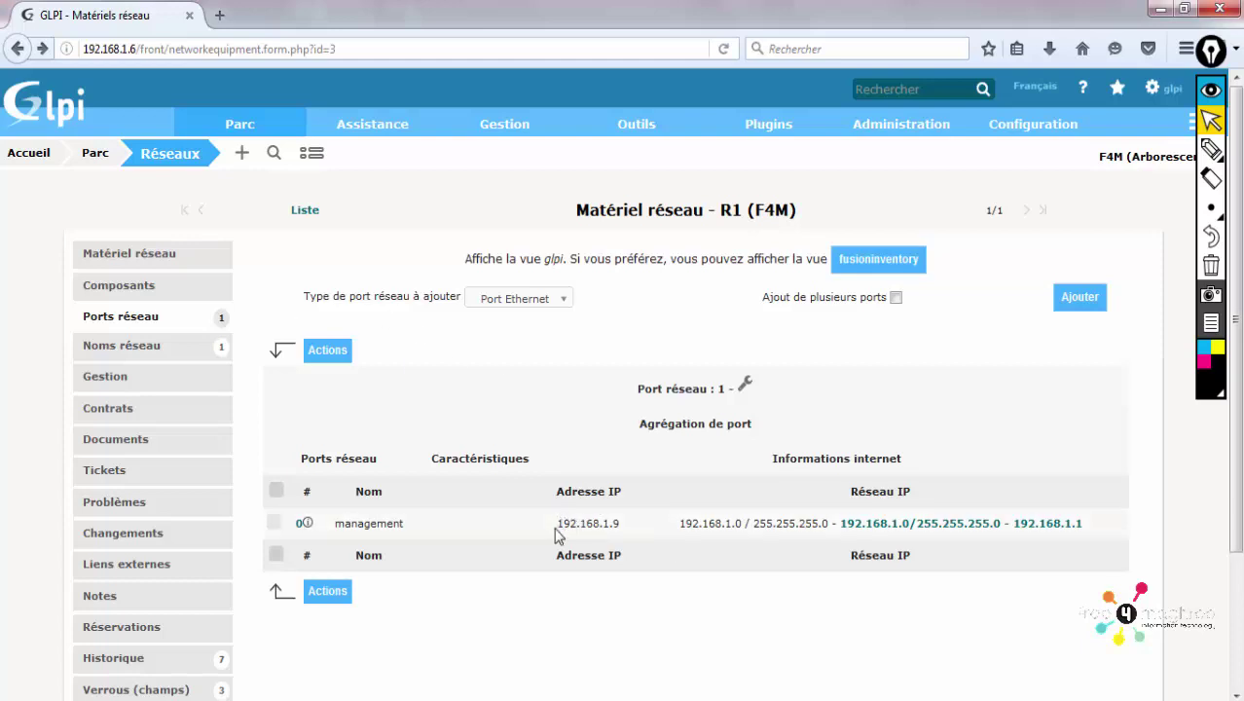
left_click_drag(556, 533, 843, 523)
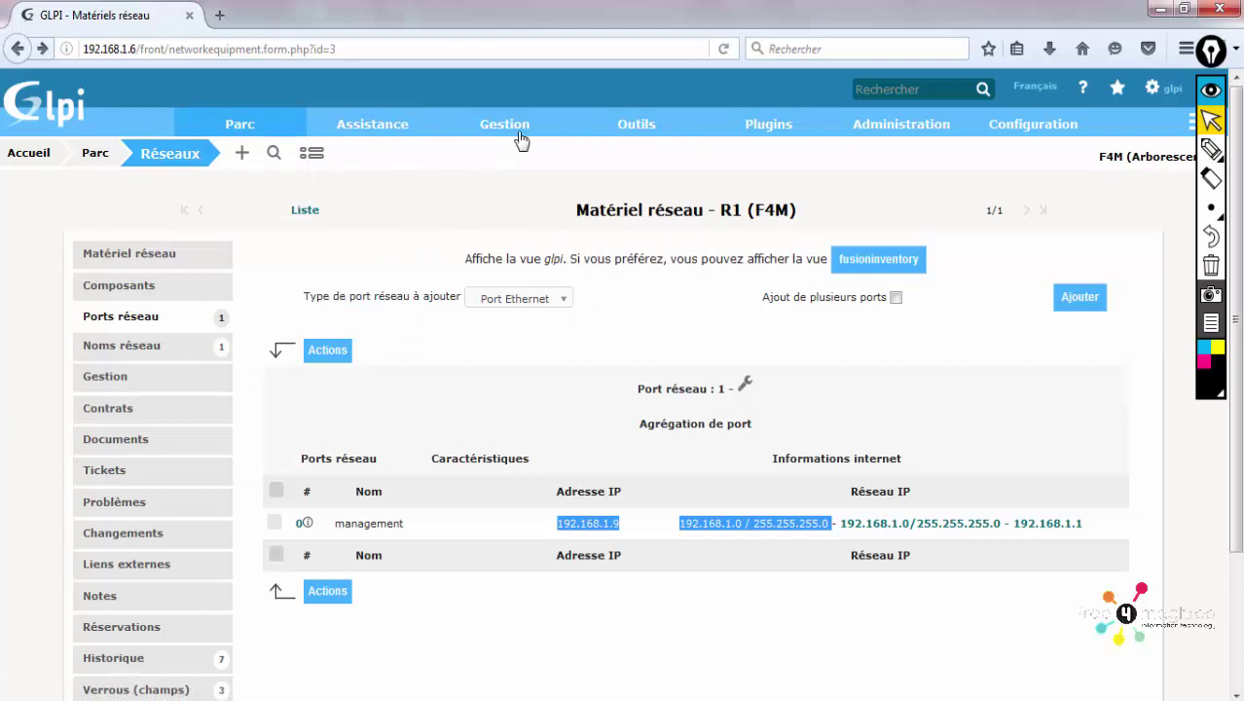
left_click(440, 243)
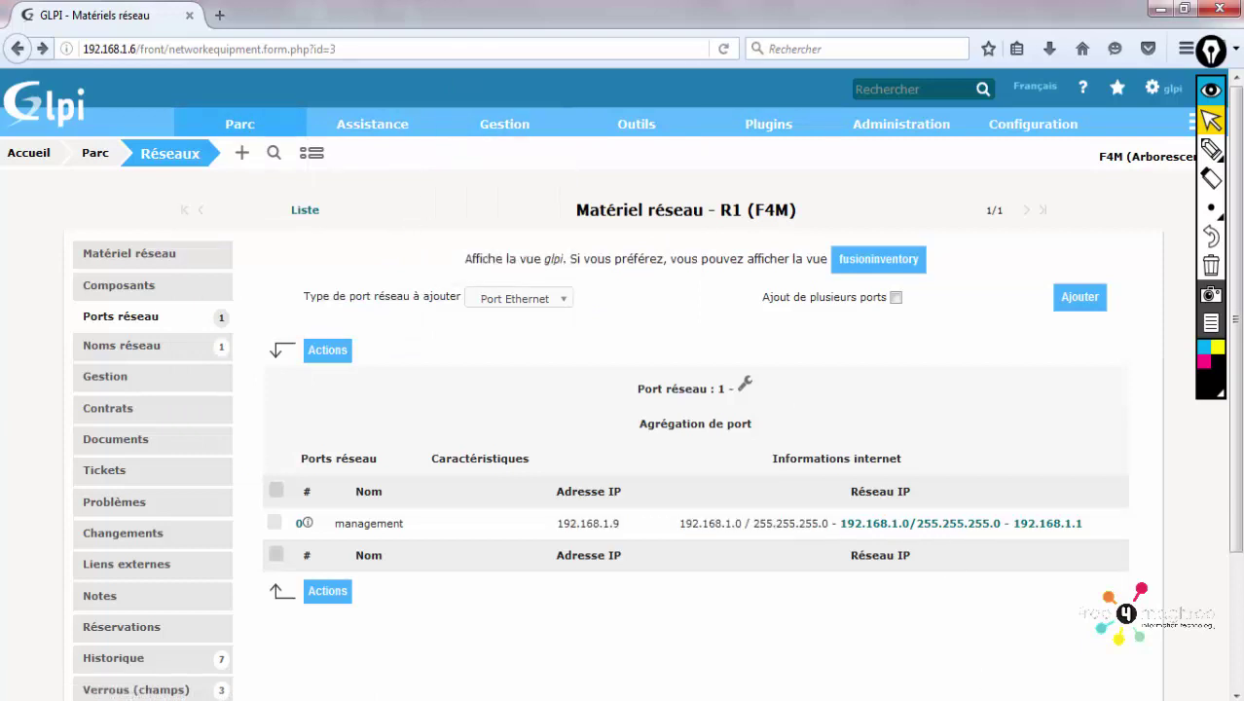